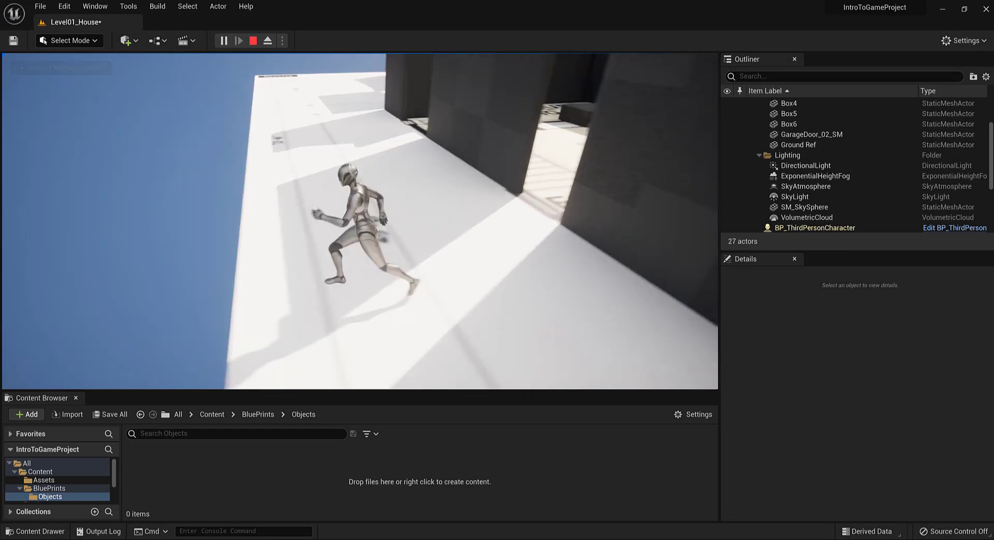
# - Run the third-person character around the outside of the house walls to examine the blocked-out level during play
pyautogui.press('w')
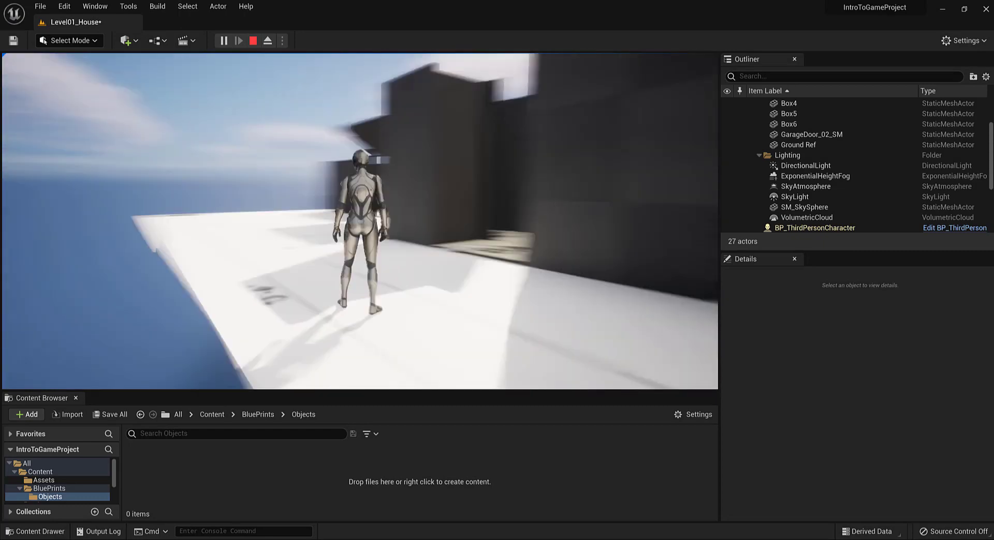
pyautogui.press('w')
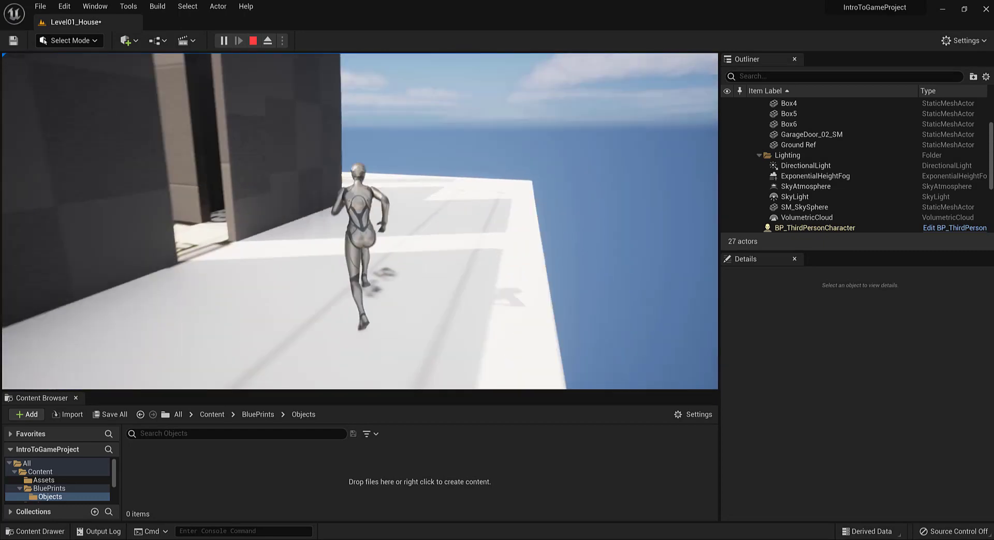
pyautogui.press('w')
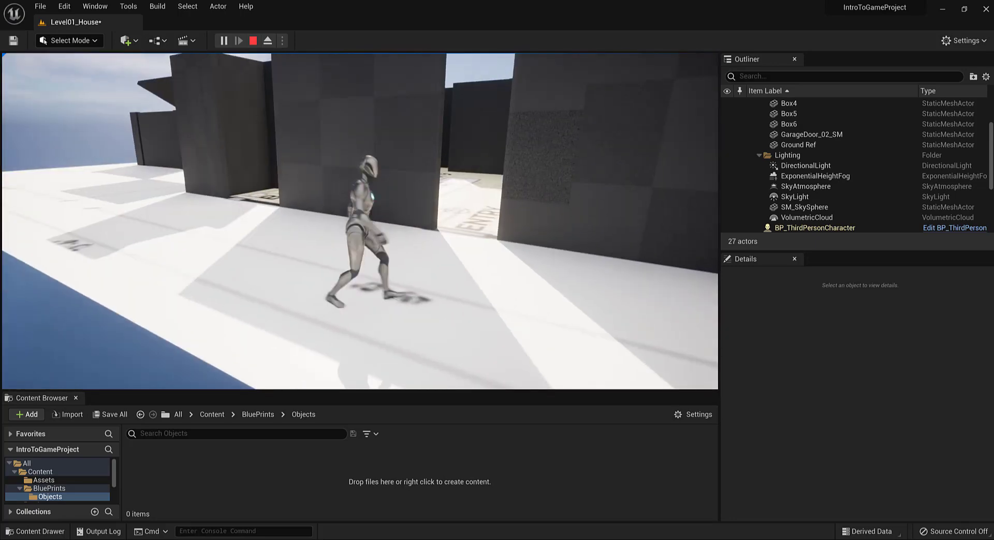
pyautogui.press('s')
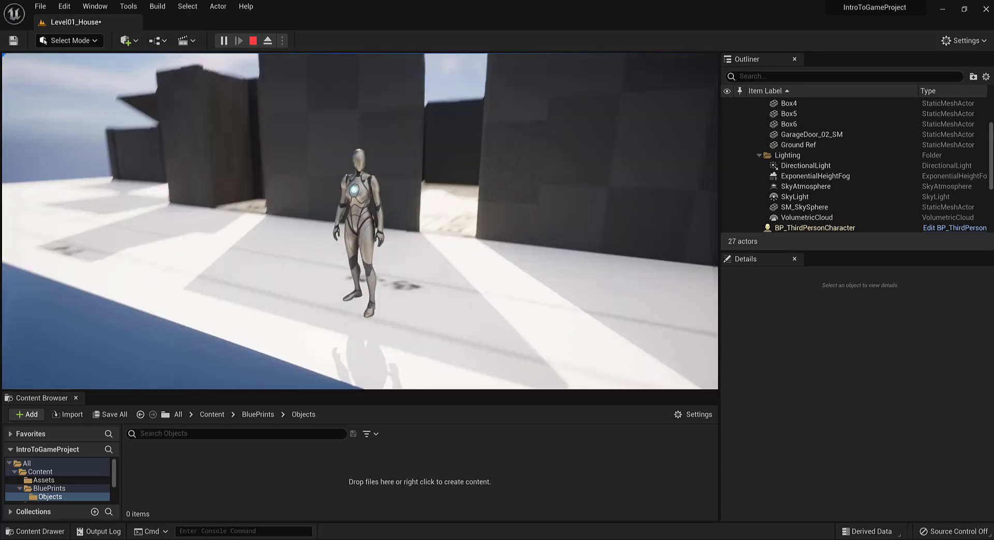
pyautogui.press('d')
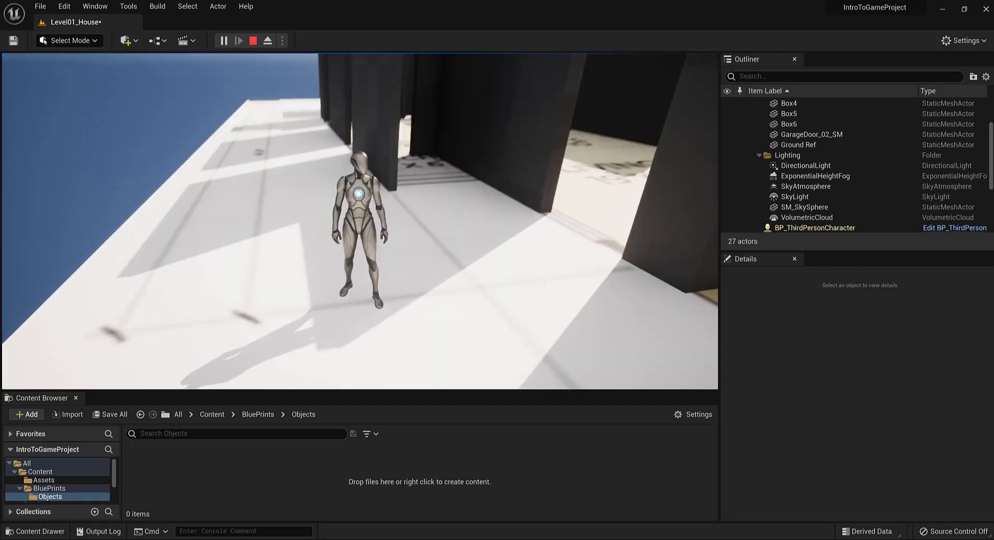
pyautogui.press('w')
pyautogui.press('a')
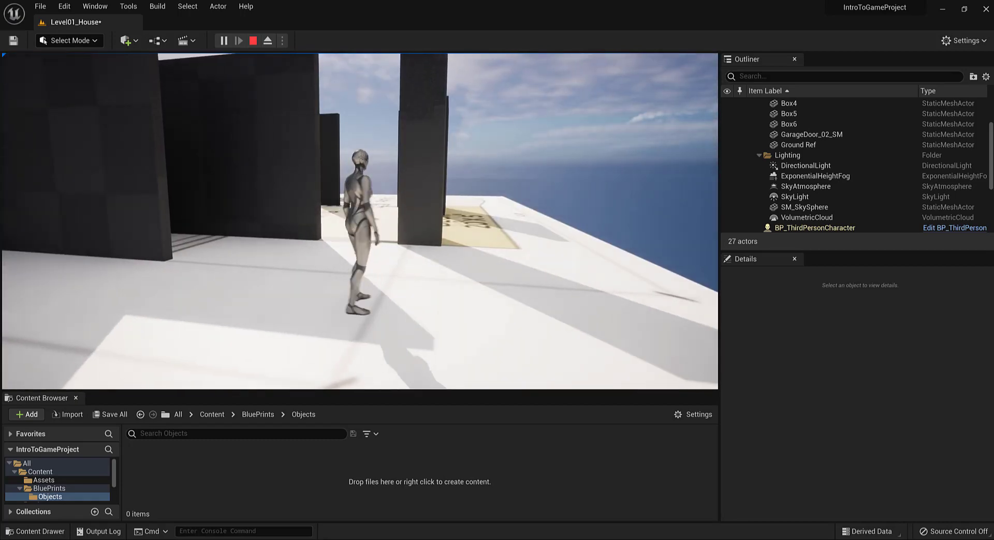
pyautogui.press('s')
pyautogui.press('w')
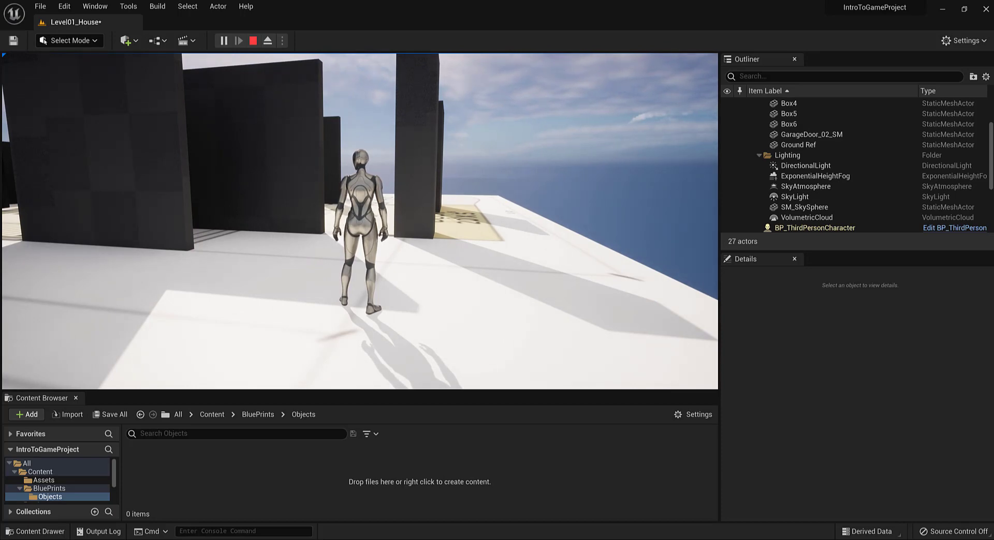
pyautogui.press('s')
pyautogui.press('a')
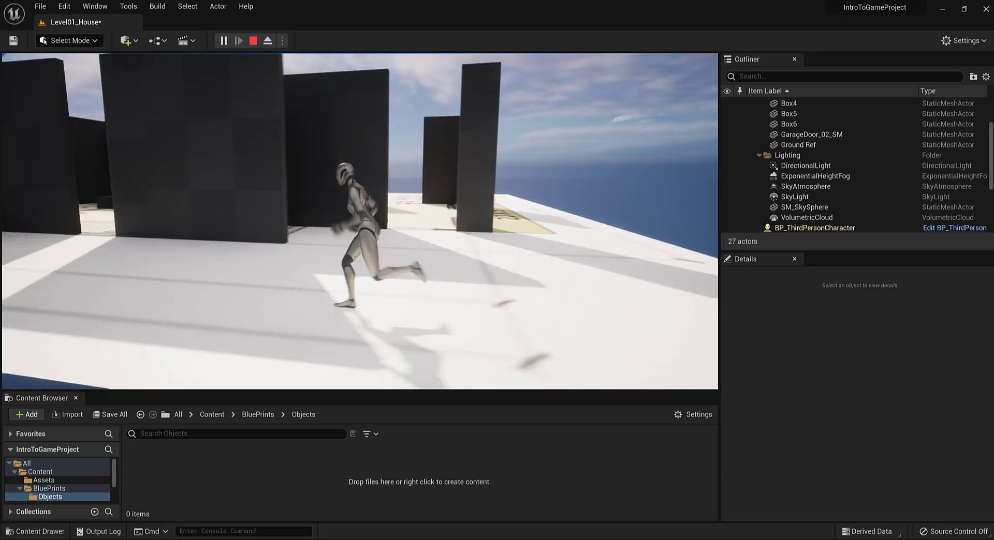
pyautogui.press('w')
pyautogui.press('d')
pyautogui.press('d')
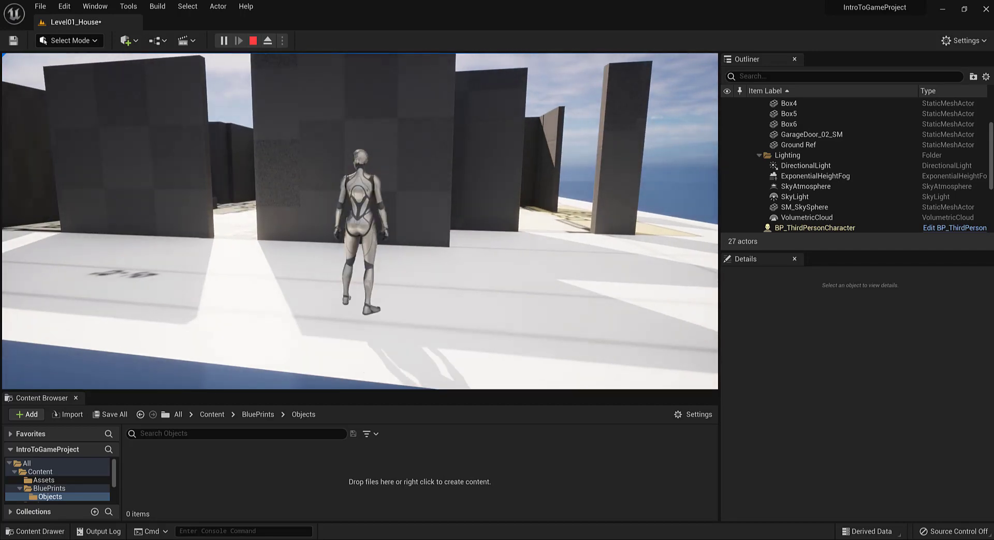
pyautogui.press('s')
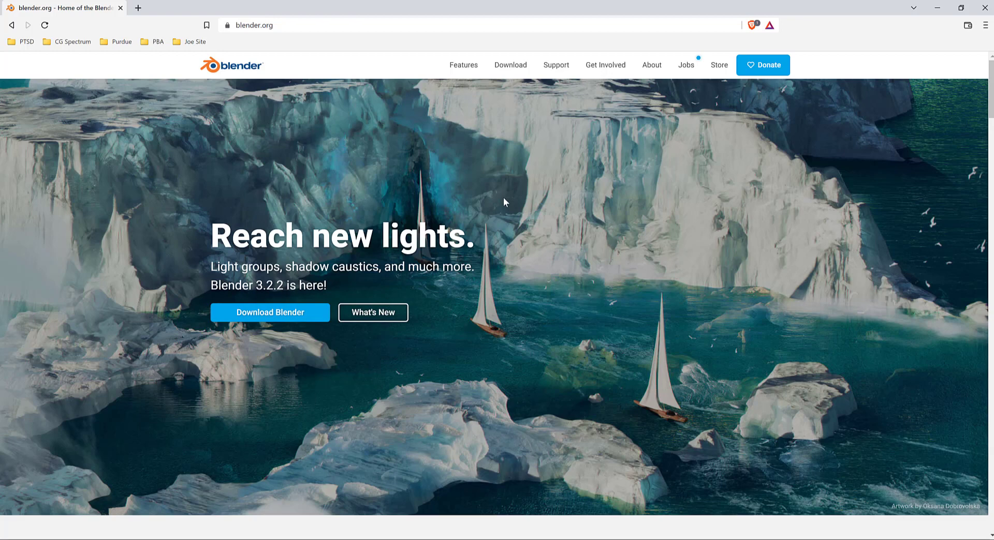
# - Open the Blender download page from the Blender home page and look through it
pyautogui.click(279, 317)
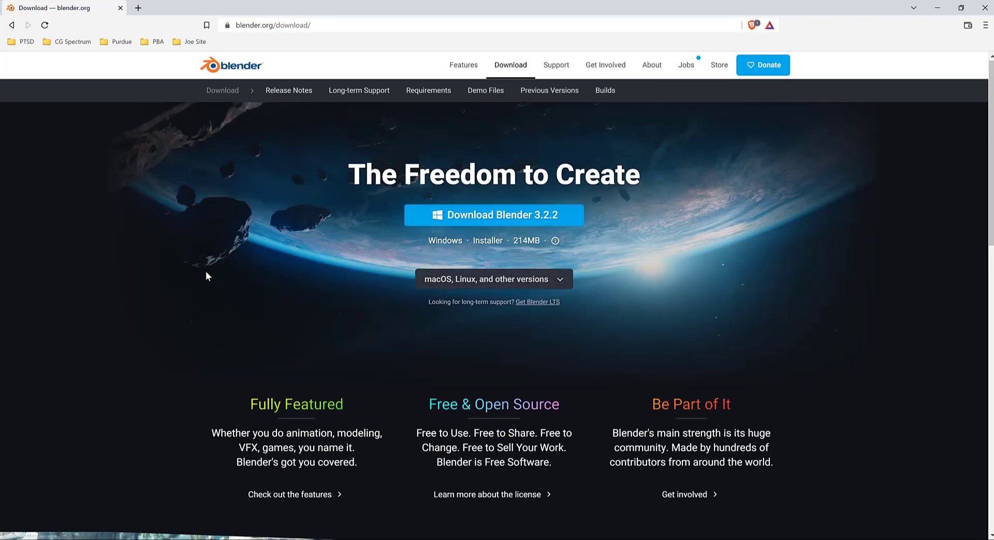
pyautogui.scroll(-3, 206, 274)
pyautogui.scroll(3, 206, 275)
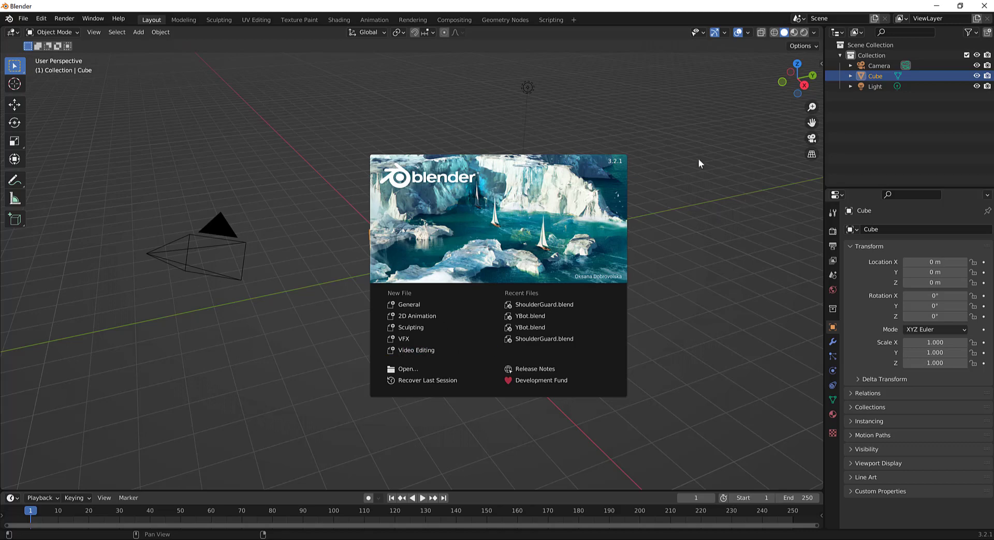
# - Dismiss Blender's splash screen and delete the default camera, cube and light from the scene
pyautogui.click(703, 185)
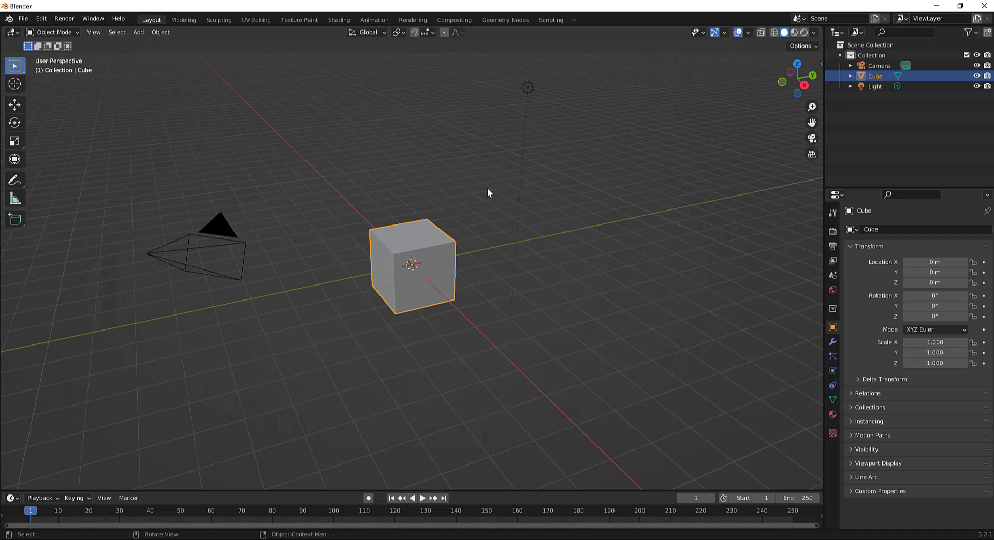
pyautogui.moveTo(577, 173); pyautogui.dragTo(550, 160, button='middle')
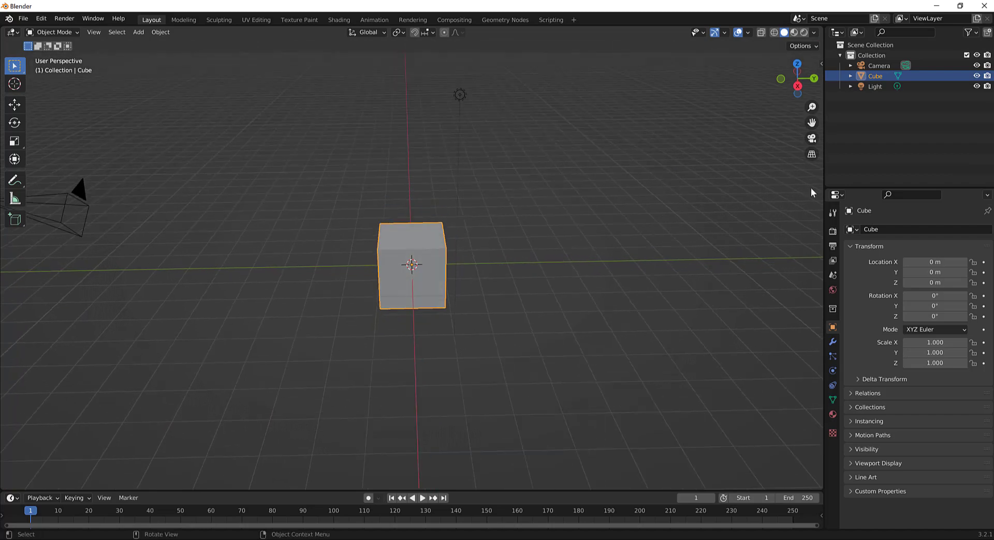
pyautogui.click(884, 67)
pyautogui.click(883, 78)
pyautogui.click(878, 87)
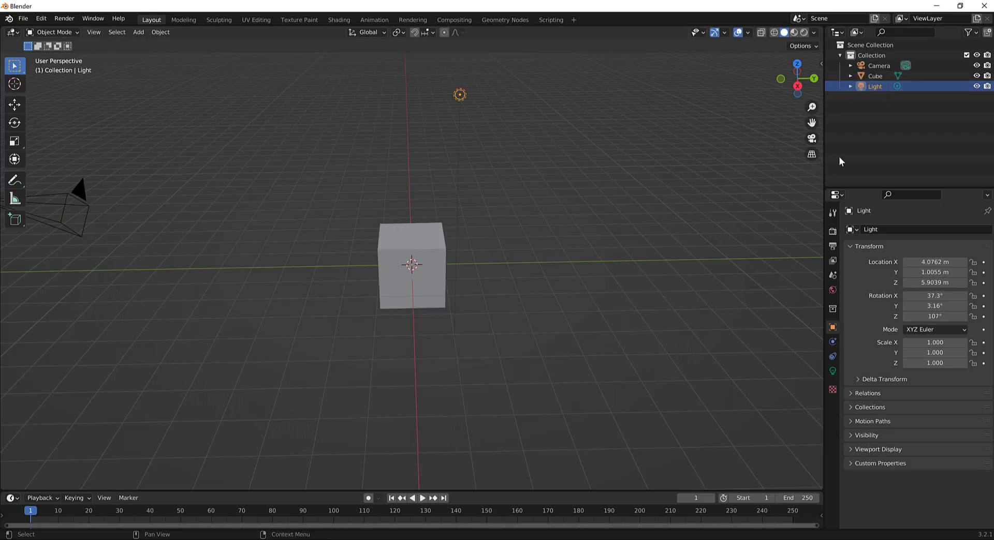
pyautogui.moveTo(883, 127); pyautogui.dragTo(864, 66)
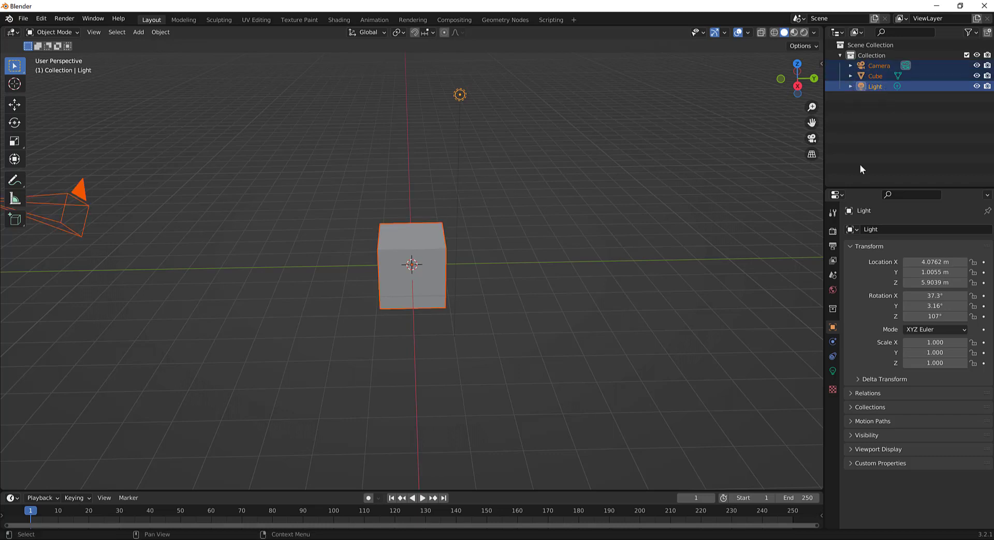
pyautogui.press('Delete')
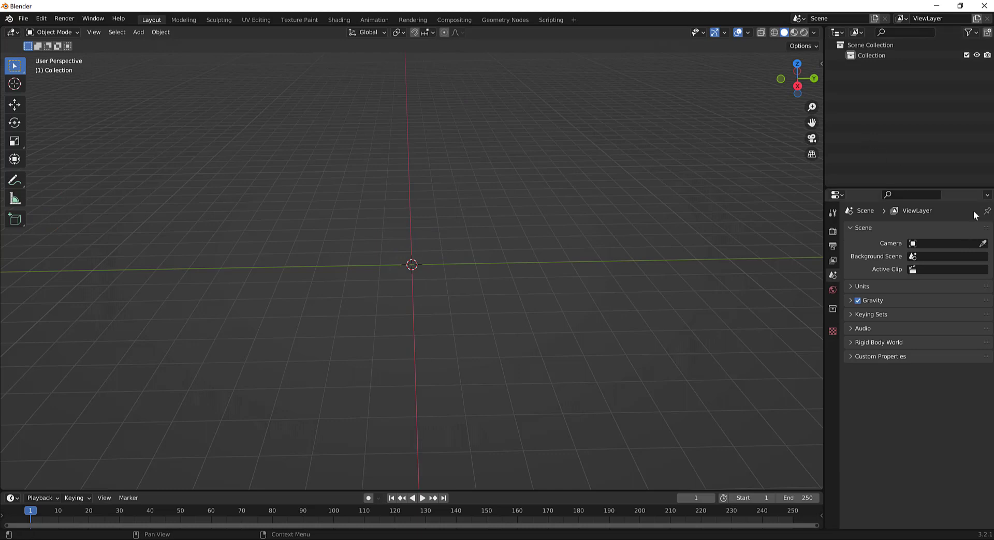
# - Look through the Tool, Render, Output, Scene, World and Texture properties of the empty scene
pyautogui.click(832, 214)
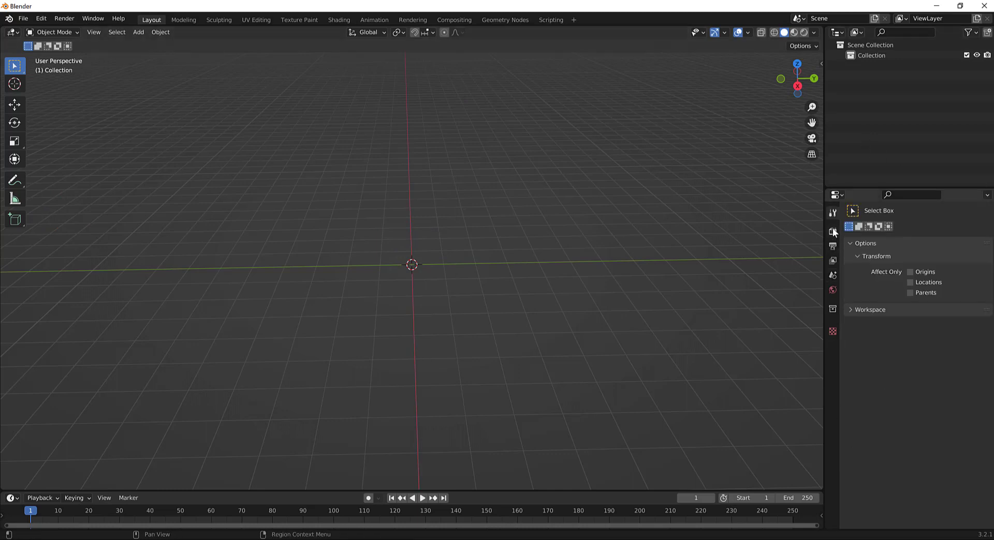
pyautogui.click(832, 229)
pyautogui.click(832, 246)
pyautogui.click(832, 276)
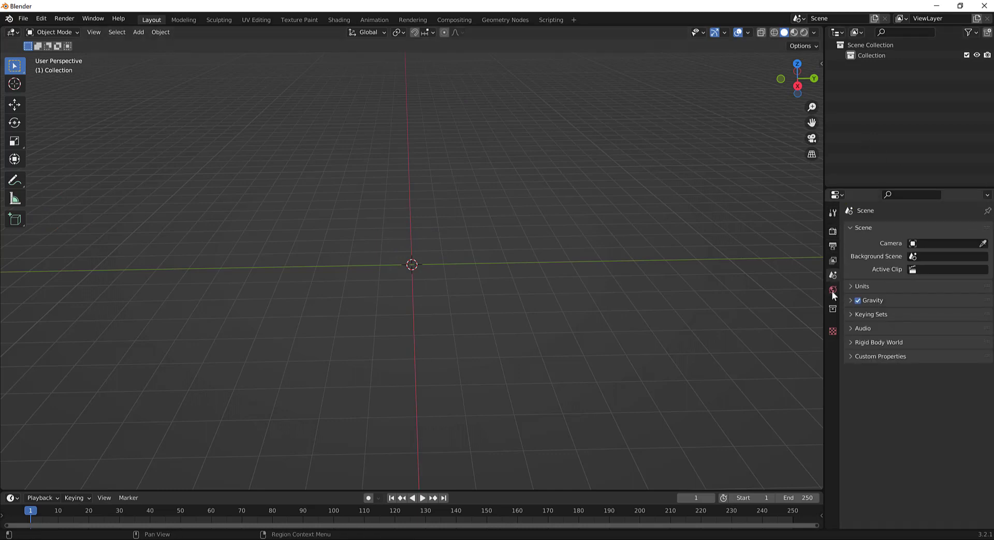
pyautogui.click(832, 290)
pyautogui.click(832, 333)
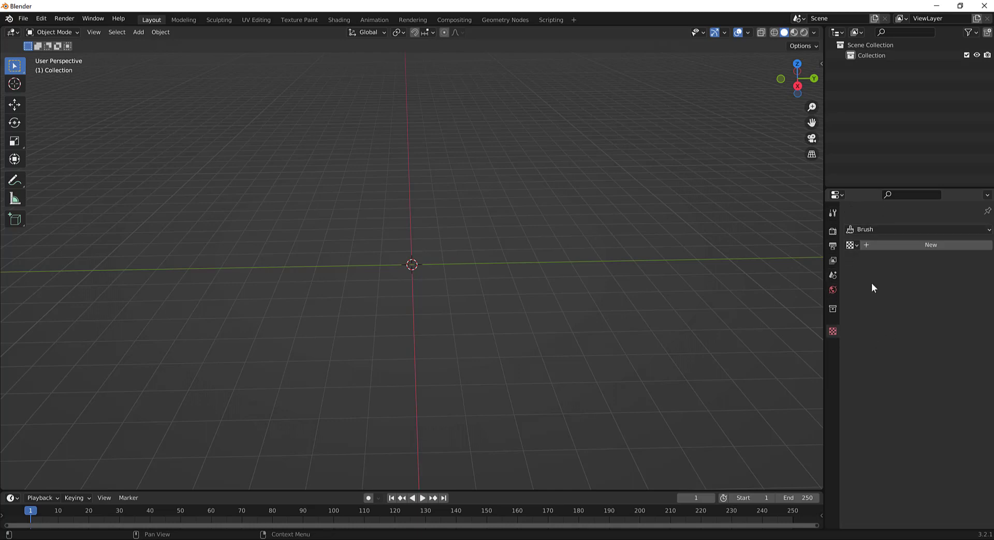
pyautogui.click(831, 213)
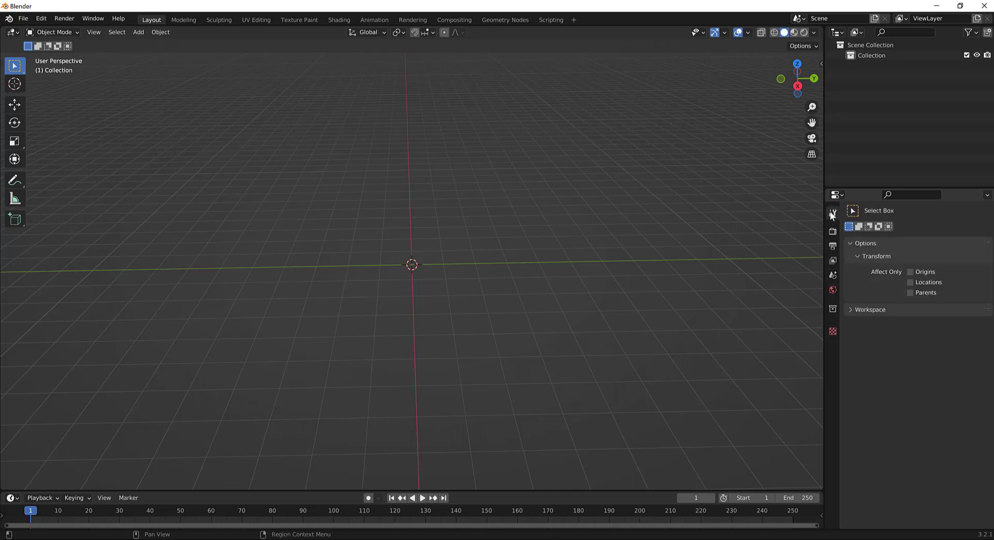
pyautogui.click(832, 230)
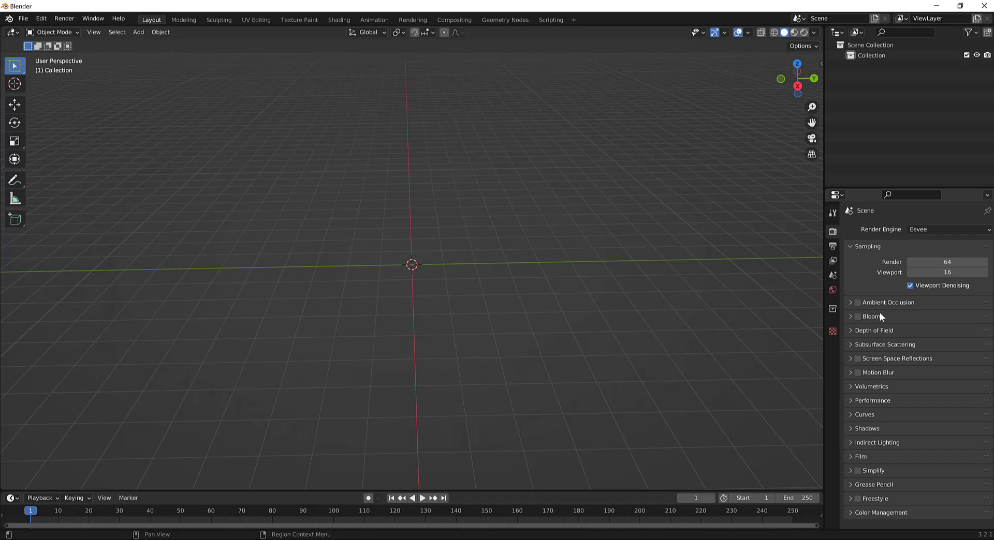
pyautogui.click(832, 213)
# - Add a cube mesh at the origin of the empty scene
pyautogui.moveTo(288, 269); pyautogui.dragTo(279, 244, button='middle')
pyautogui.moveTo(447, 319); pyautogui.dragTo(439, 312, button='middle')
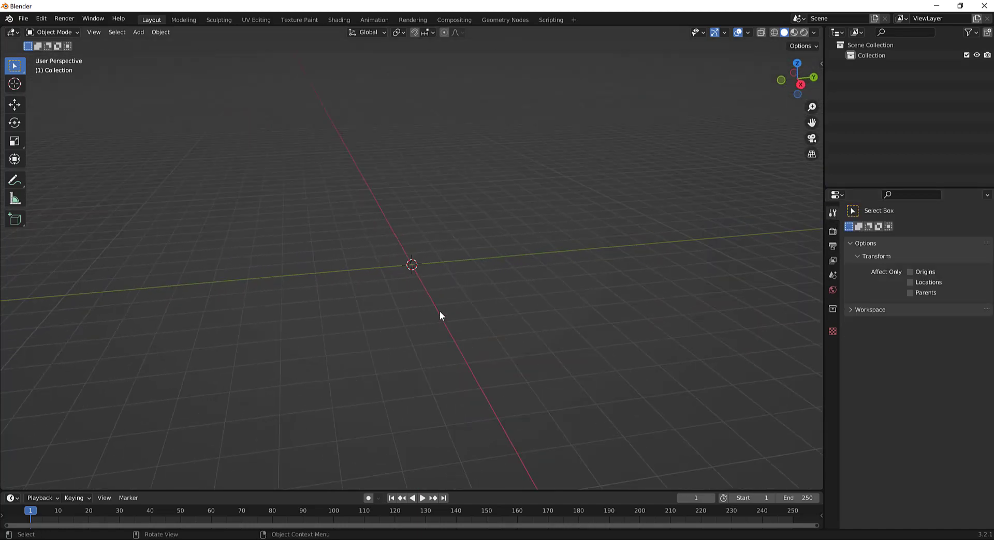
pyautogui.click(138, 32)
pyautogui.moveTo(150, 48)
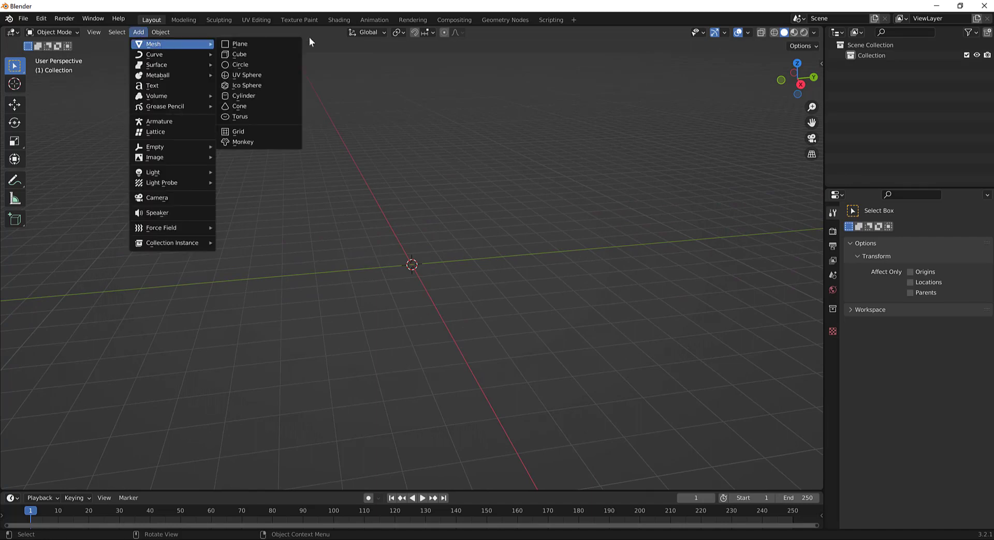
pyautogui.click(282, 54)
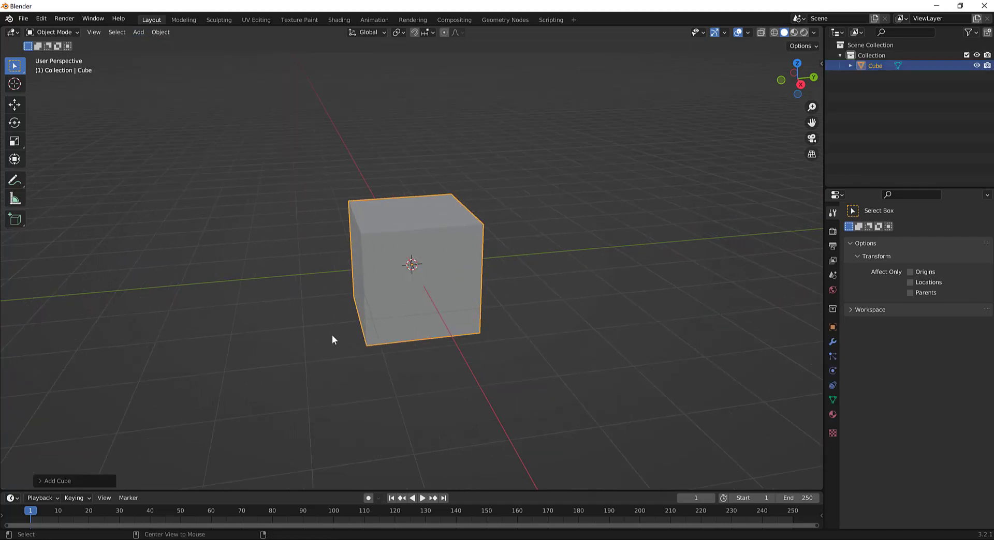
# - Open the Units settings in the scene properties
pyautogui.moveTo(415, 317); pyautogui.dragTo(445, 271, button='middle')
pyautogui.scroll(-5, 433, 323)
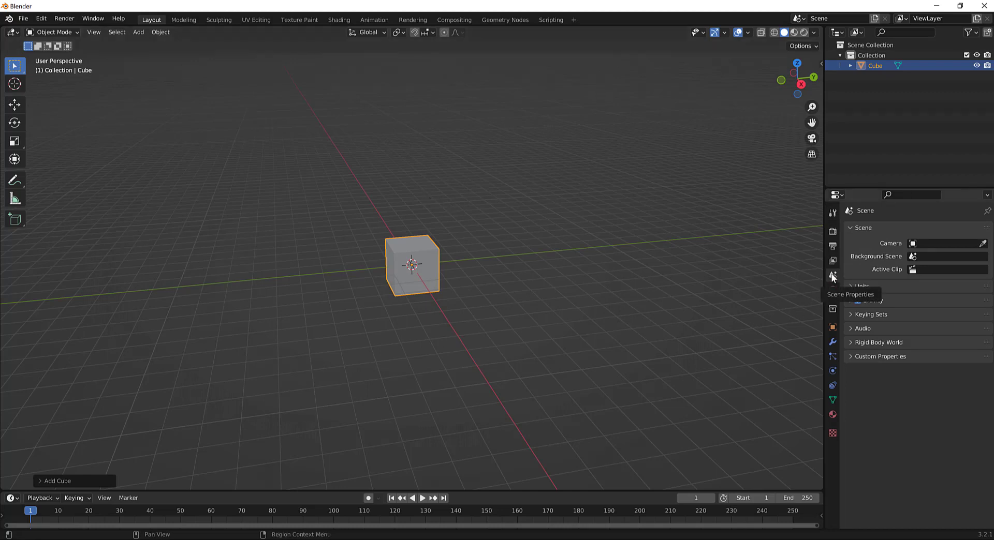
pyautogui.click(902, 286)
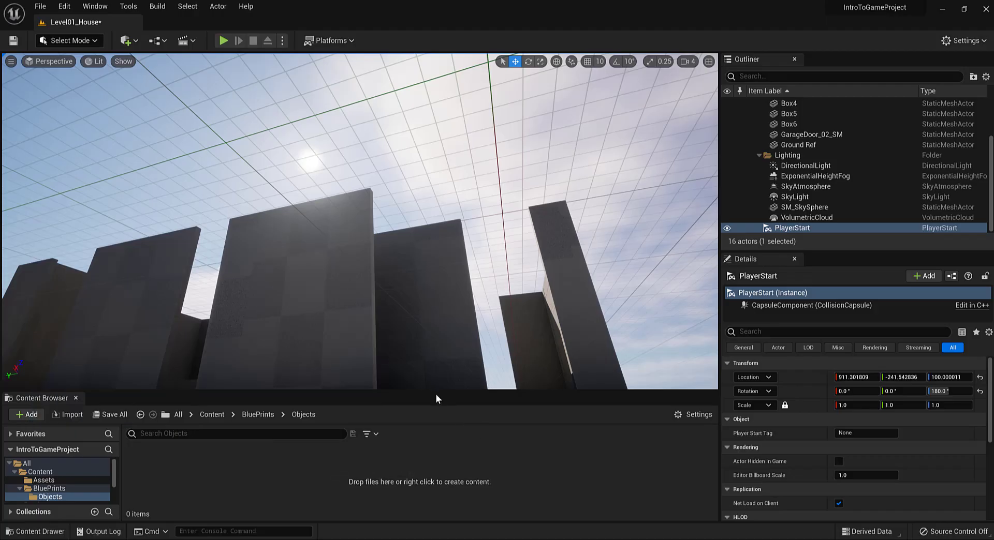
# - Switch to Unreal Editor, enlarge the Content Browser and open the Characters/Mannequins/Meshes folder
pyautogui.moveTo(434, 392); pyautogui.dragTo(445, 251)
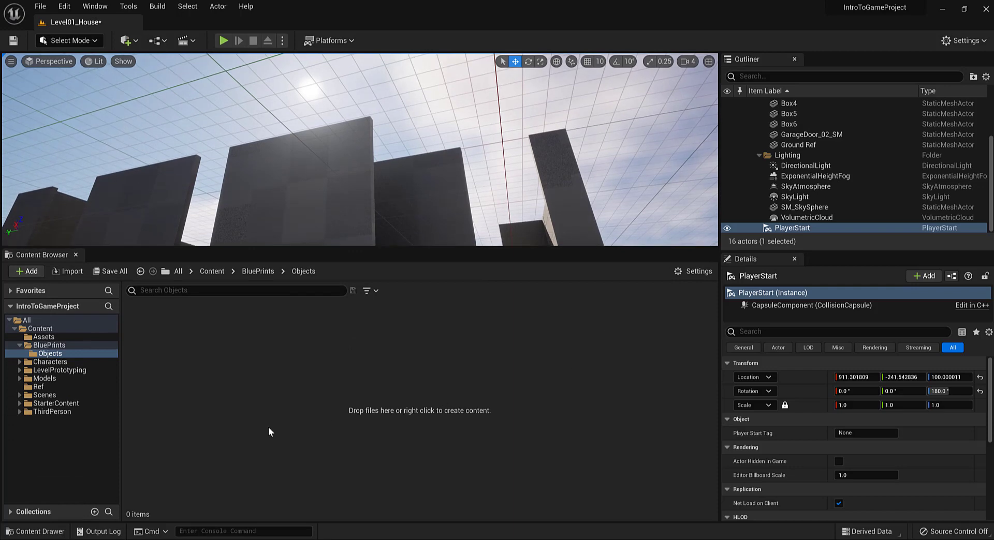
pyautogui.click(36, 362)
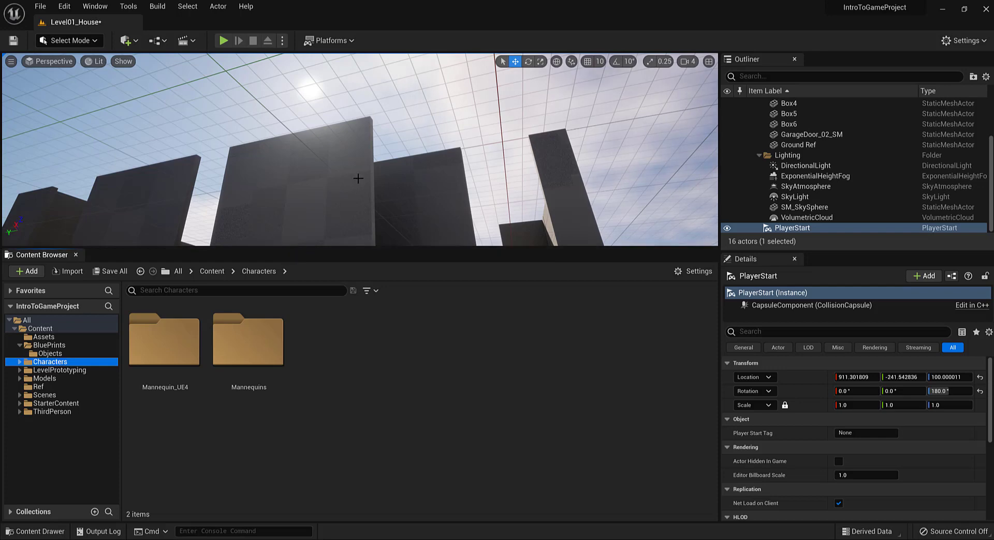
pyautogui.scroll(-2, 364, 170)
pyautogui.keyDown('alt'); pyautogui.moveTo(373, 184); pyautogui.dragTo(373, 246); pyautogui.keyUp('alt')
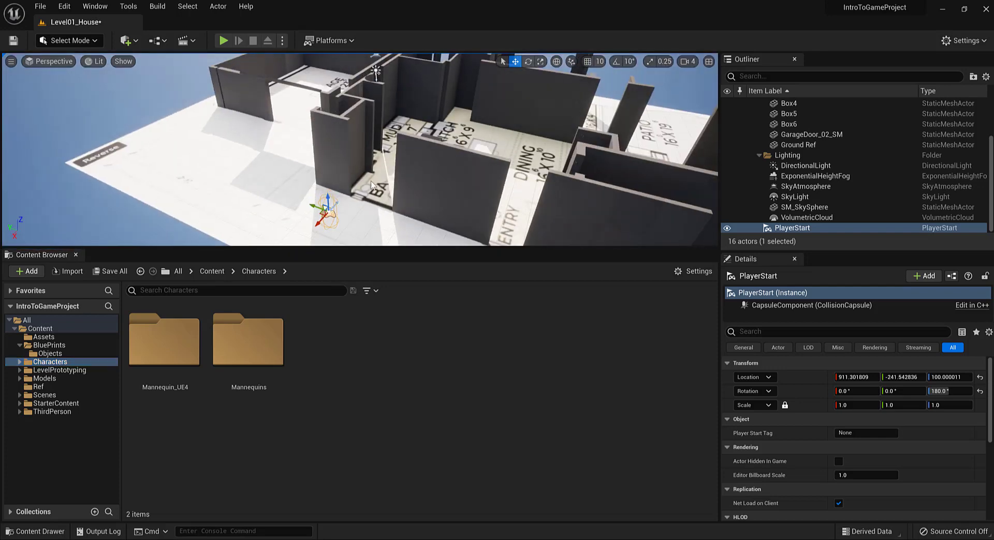
pyautogui.doubleClick(236, 340)
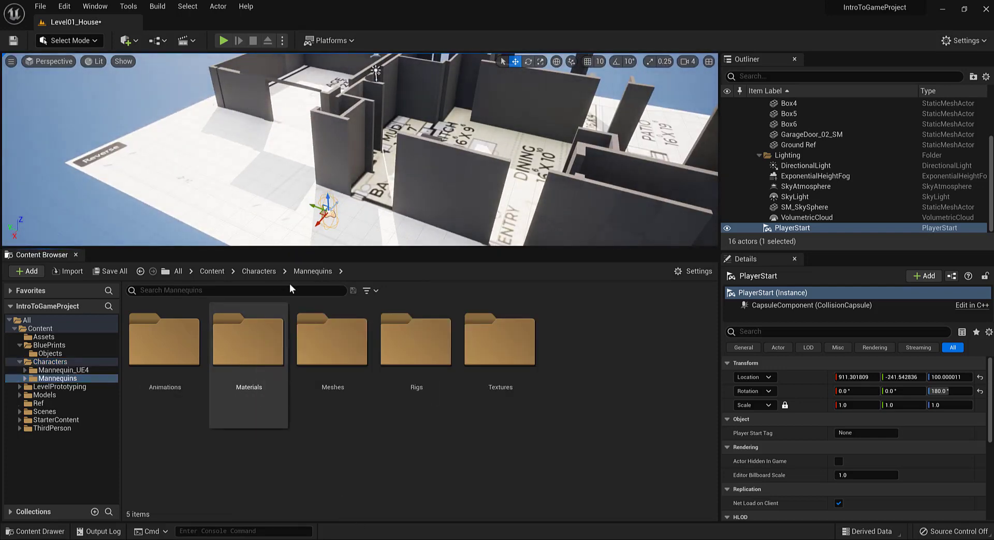
pyautogui.doubleClick(292, 406)
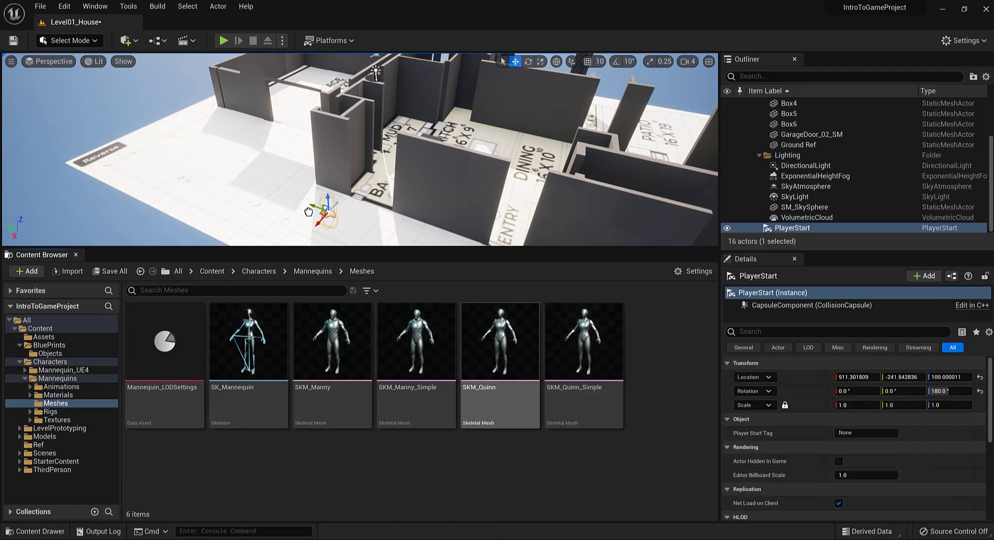
# - Place the SKM_Quinn skeletal mesh on the ground near the PlayerStart and frame it
pyautogui.moveTo(408, 271); pyautogui.dragTo(546, 283)
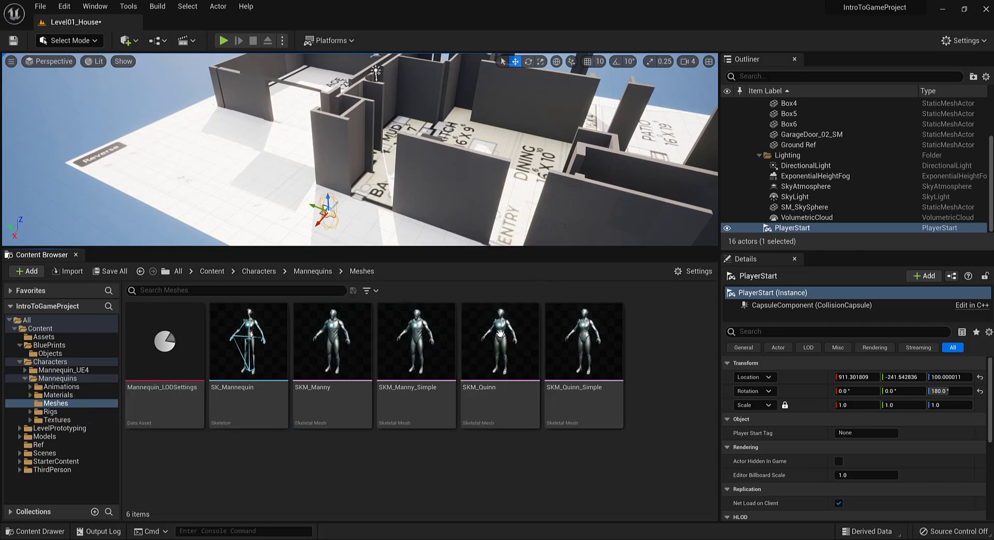
pyautogui.moveTo(502, 347); pyautogui.dragTo(270, 201)
pyautogui.press('f')
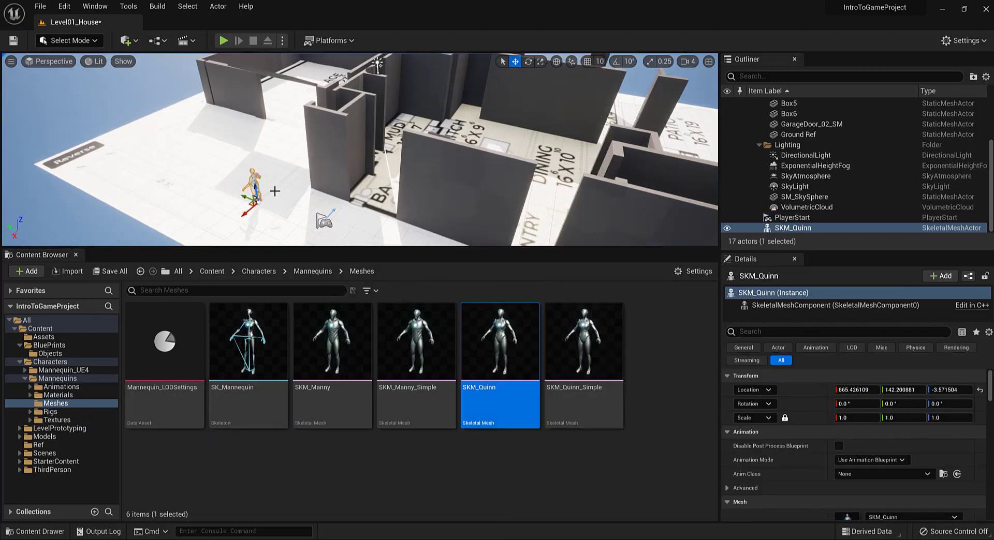
pyautogui.keyDown('alt'); pyautogui.moveTo(246, 169); pyautogui.dragTo(492, 99); pyautogui.keyUp('alt')
# - Export the SKM_Quinn skeletal mesh asset from the Meshes folder
pyautogui.rightClick(502, 355)
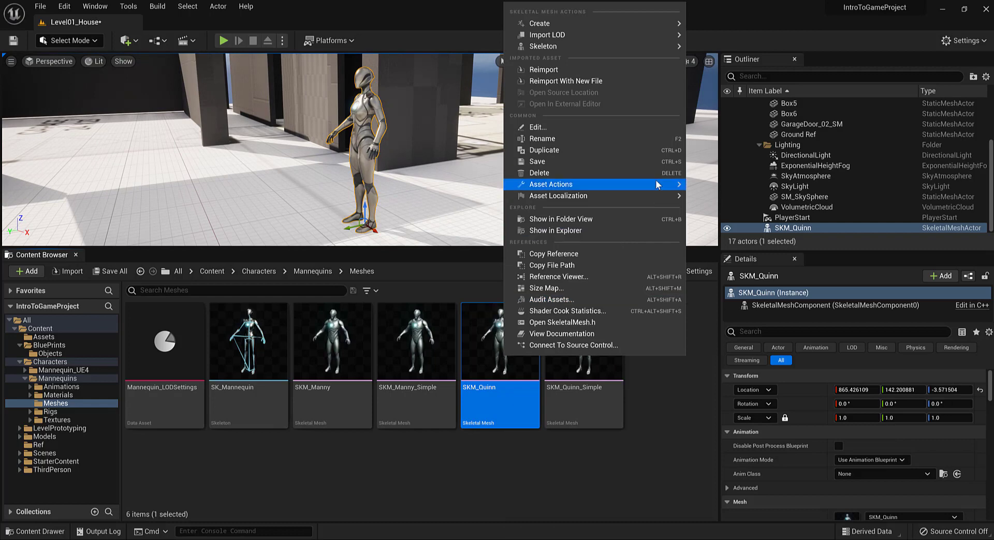
pyautogui.moveTo(655, 182)
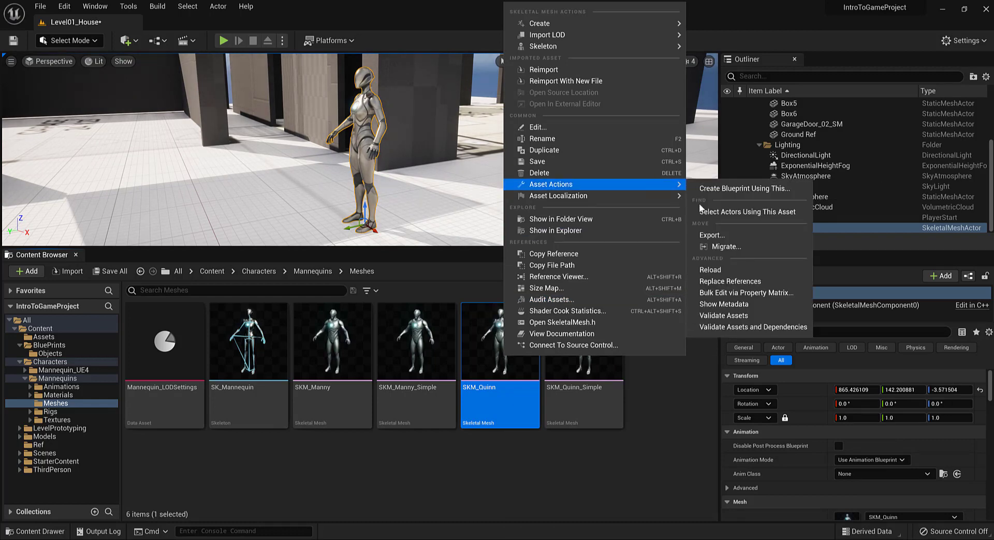
pyautogui.click(725, 234)
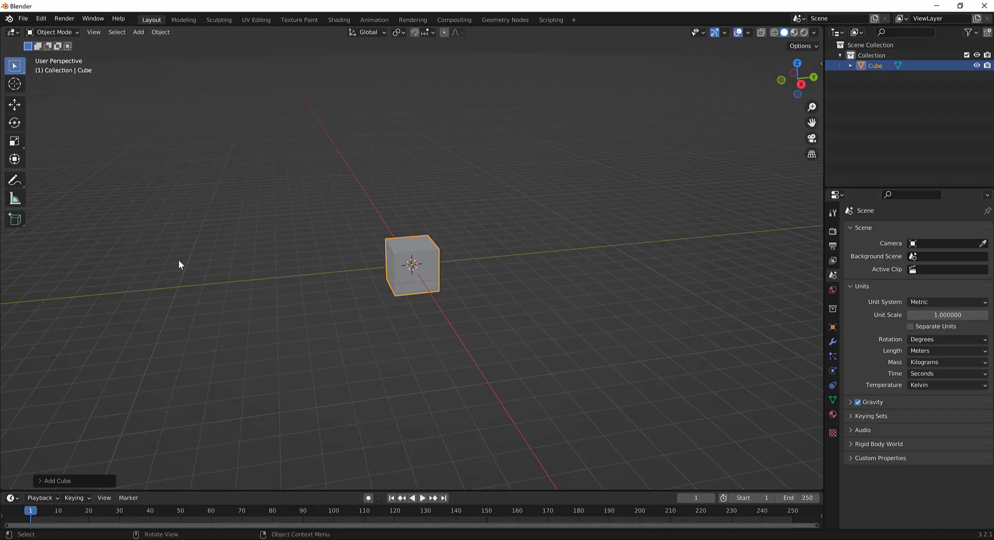
# - Switch to Blender and import the exported SKM_Quinn FBX file from the Desktop folder with the default import options
pyautogui.click(23, 18)
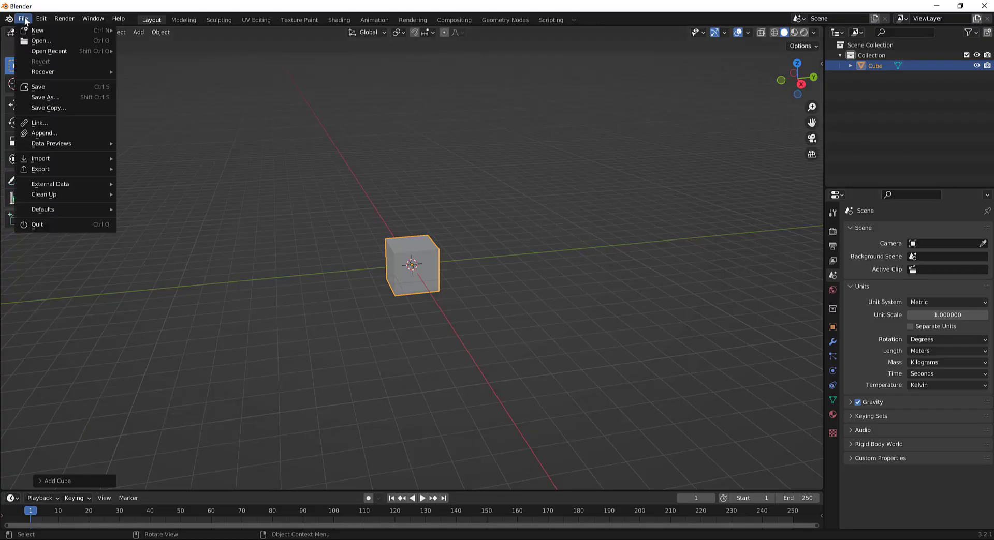
pyautogui.moveTo(95, 160)
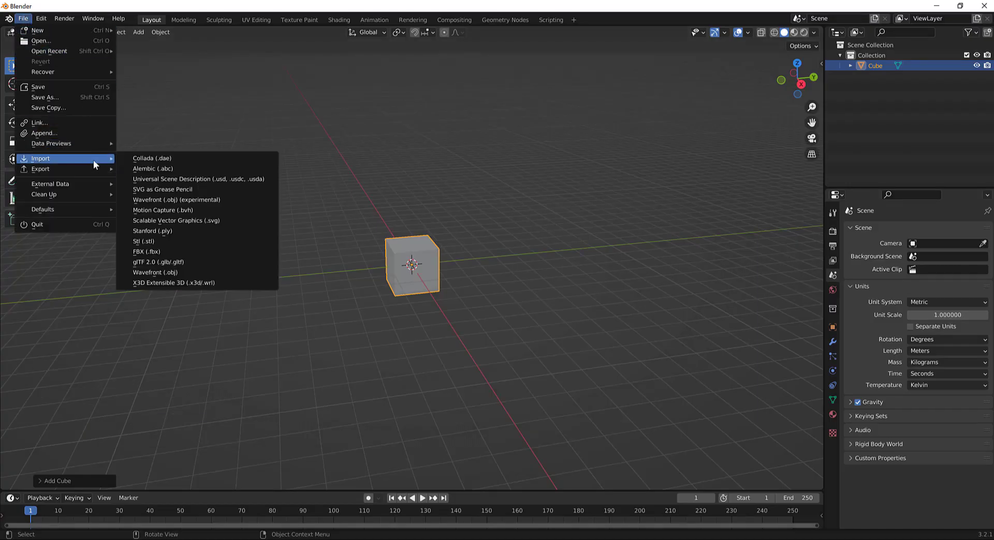
pyautogui.click(189, 252)
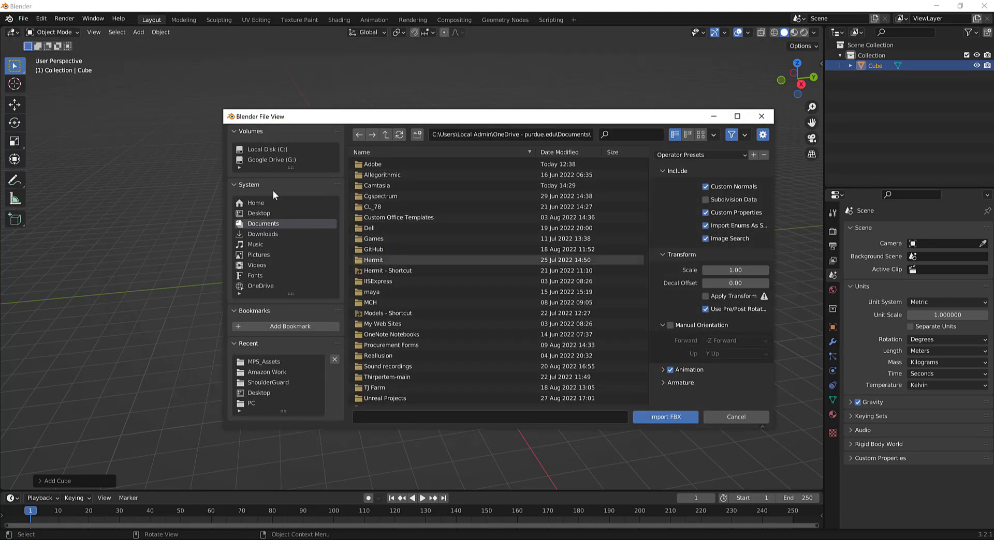
pyautogui.click(266, 212)
pyautogui.doubleClick(369, 293)
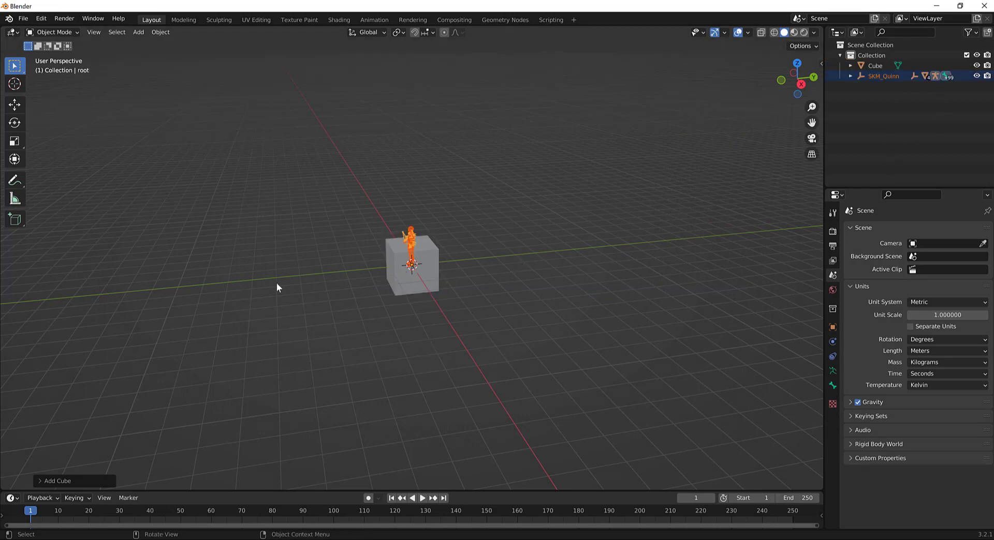
# - Examine the imported mannequin's size against the cube from several angles, selecting its mesh to see its outline
pyautogui.press('KP_7')
pyautogui.moveTo(332, 308); pyautogui.dragTo(480, 241, button='middle')
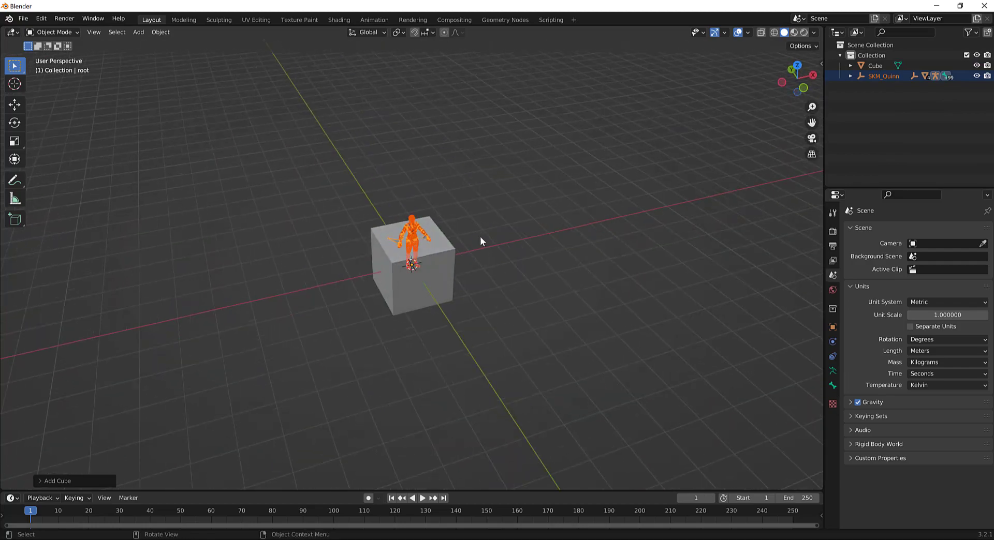
pyautogui.scroll(5, 486, 254)
pyautogui.moveTo(471, 296); pyautogui.dragTo(479, 268, button='middle')
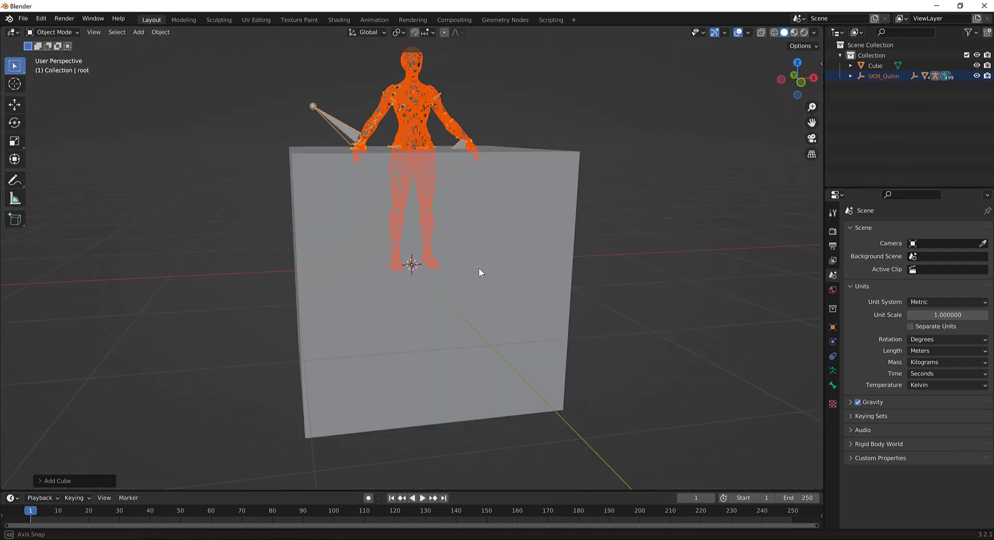
pyautogui.scroll(-1, 505, 141)
pyautogui.click(418, 124)
pyautogui.scroll(-3, 495, 216)
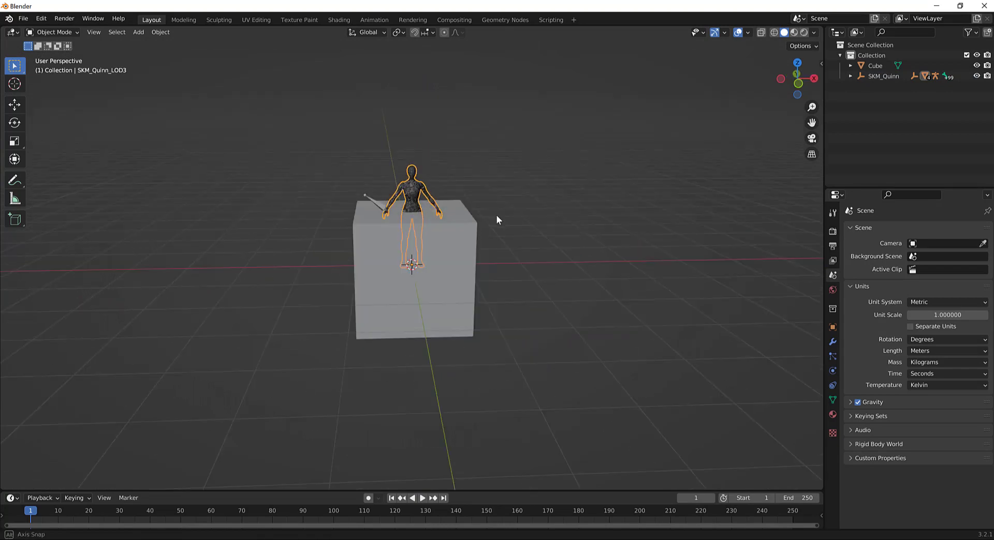
pyautogui.moveTo(496, 215); pyautogui.dragTo(504, 231, button='middle')
pyautogui.scroll(5, 613, 188)
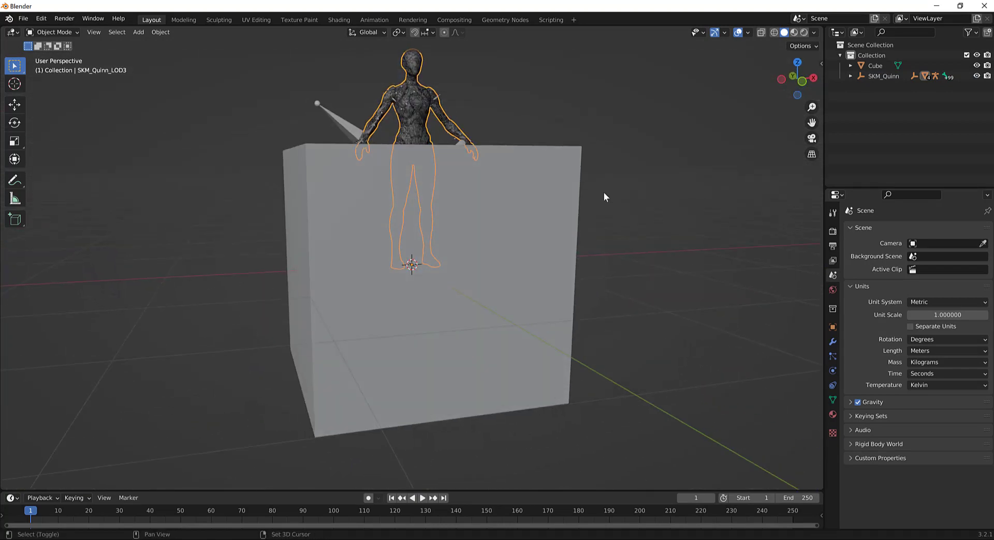
pyautogui.moveTo(603, 197); pyautogui.dragTo(666, 291, button='middle')
# - Select the cube and compare its proportions with the mannequin from near and far
pyautogui.click(542, 261)
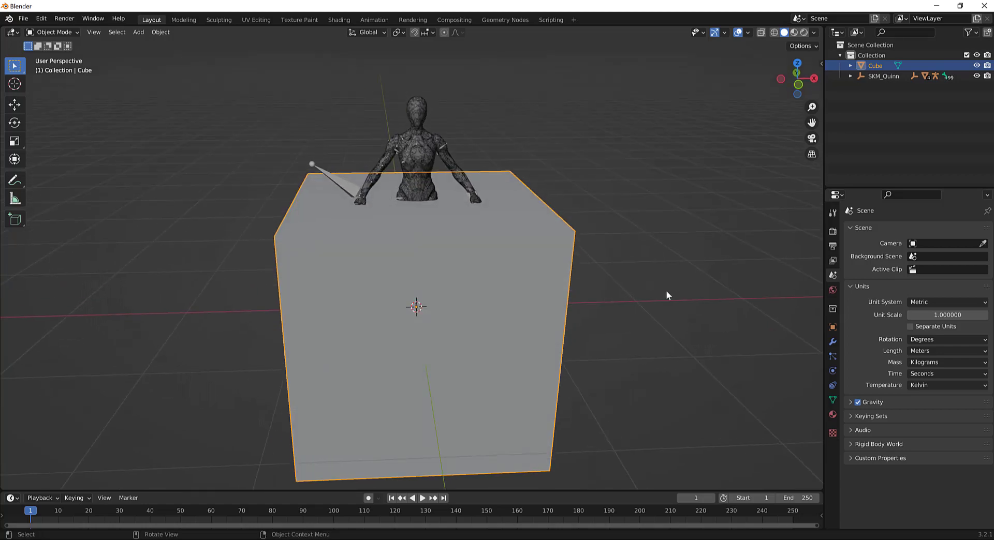
pyautogui.scroll(-7, 626, 310)
pyautogui.scroll(5, 585, 329)
pyautogui.scroll(-1, 569, 334)
pyautogui.scroll(-3, 556, 342)
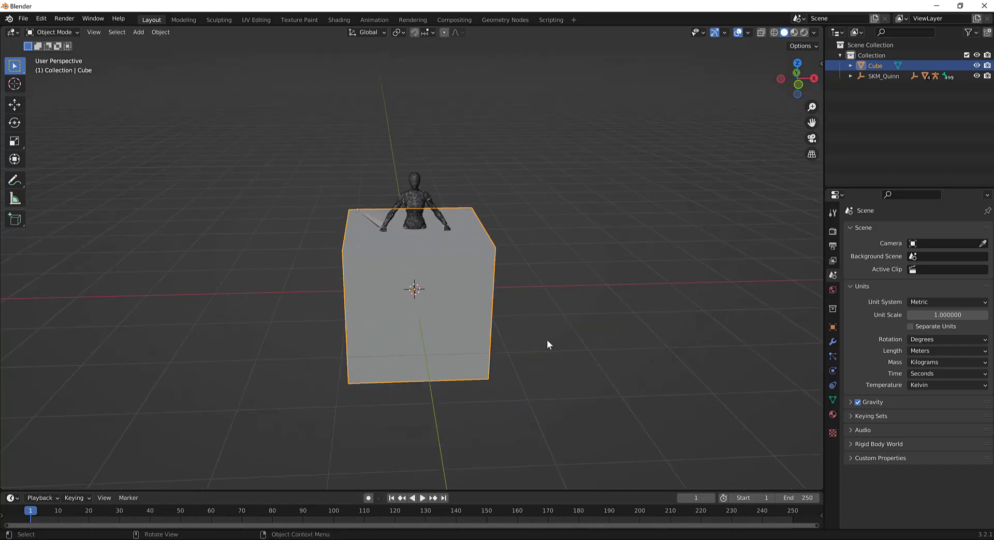
pyautogui.scroll(4, 507, 294)
pyautogui.scroll(-7, 507, 290)
pyautogui.scroll(2, 506, 291)
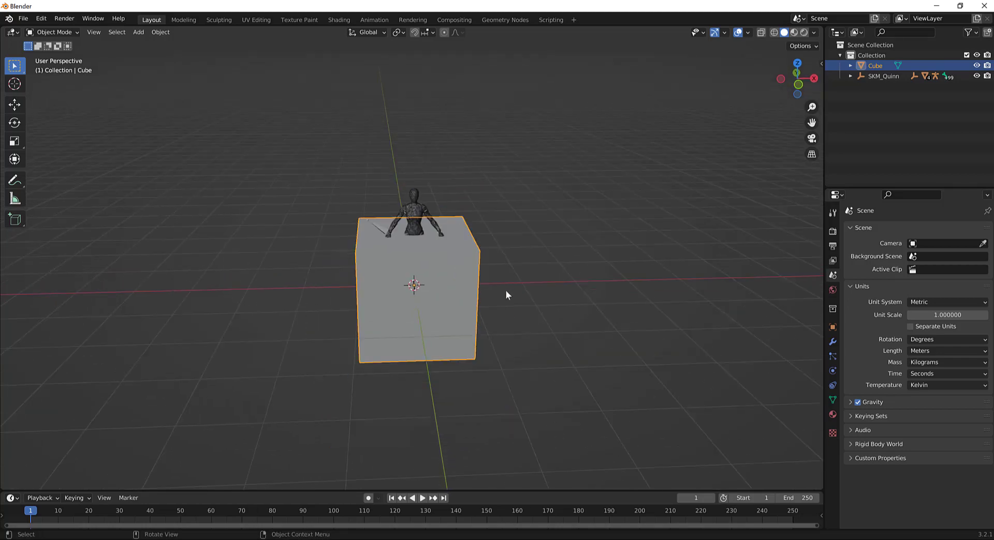
pyautogui.moveTo(568, 227); pyautogui.dragTo(511, 269, button='middle')
pyautogui.scroll(5, 554, 272)
pyautogui.moveTo(594, 243); pyautogui.dragTo(480, 188, button='middle')
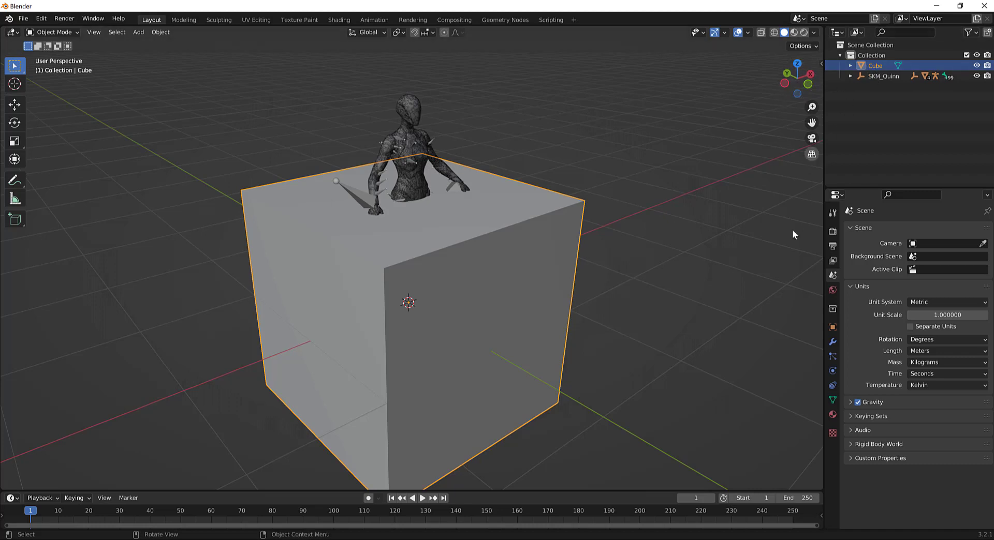
# - Add a Catmull-Clark Subdivision modifier with viewport level 1 to the cube
pyautogui.click(832, 342)
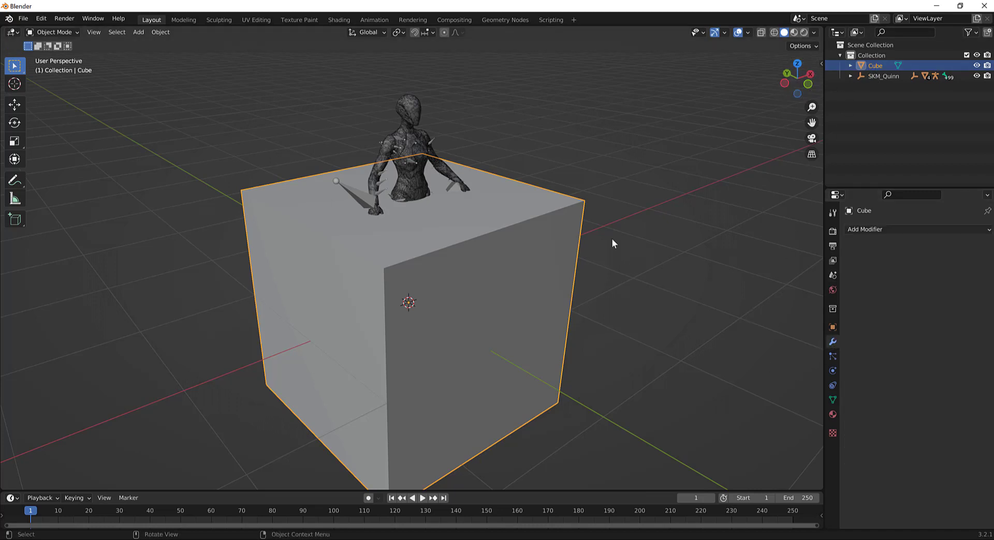
pyautogui.press('ctrl')
pyautogui.hotkey('ctrl', '1')
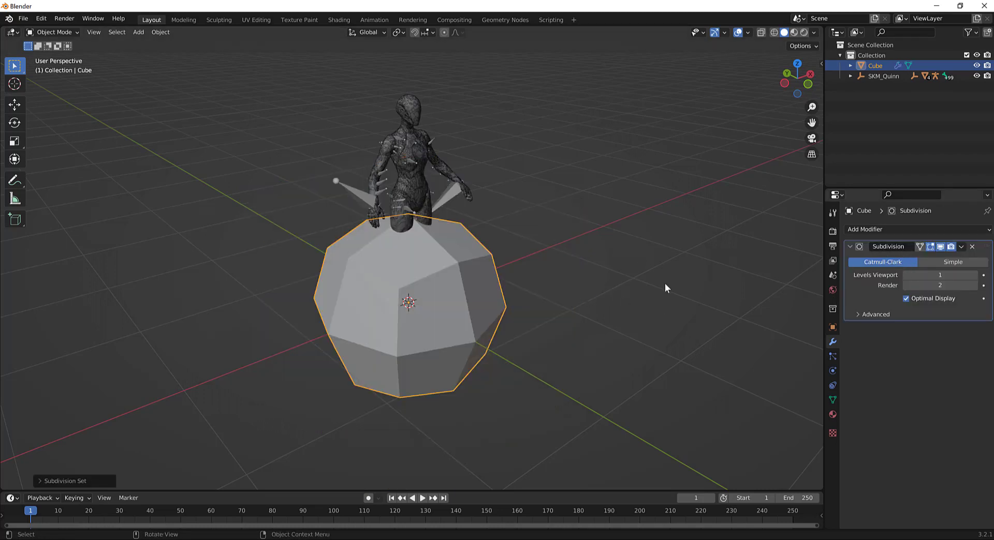
pyautogui.moveTo(588, 293); pyautogui.dragTo(533, 279, button='middle')
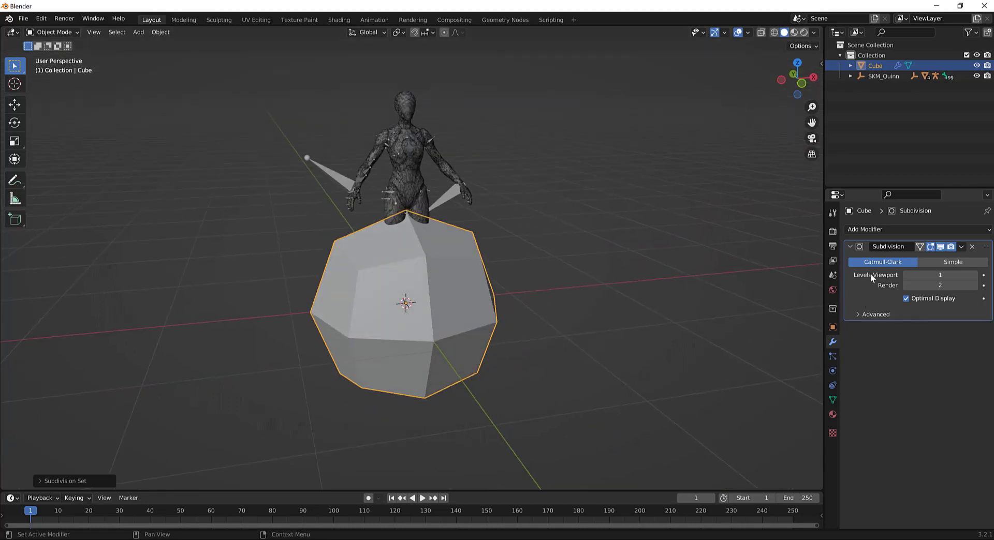
pyautogui.click(884, 228)
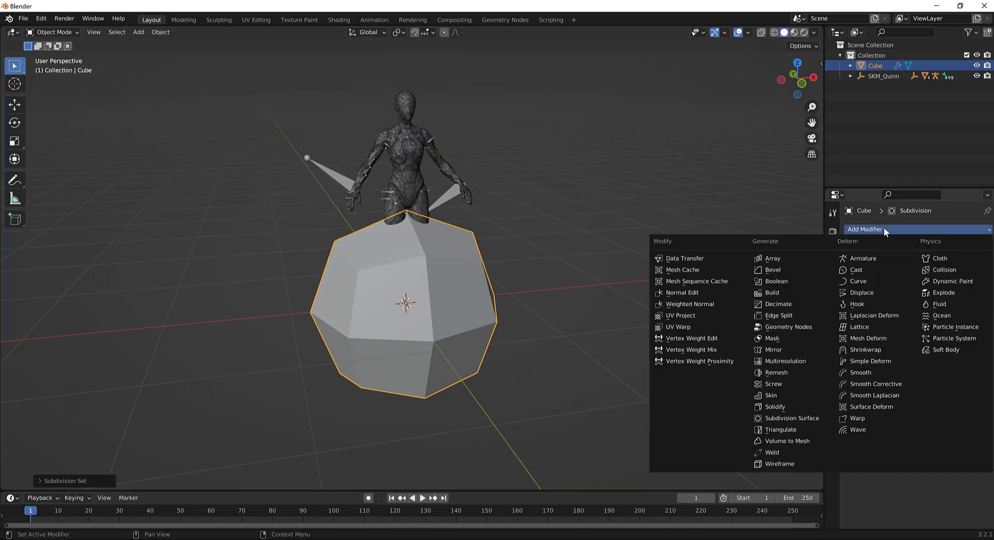
pyautogui.click(808, 418)
pyautogui.moveTo(517, 394); pyautogui.dragTo(399, 372, button='middle')
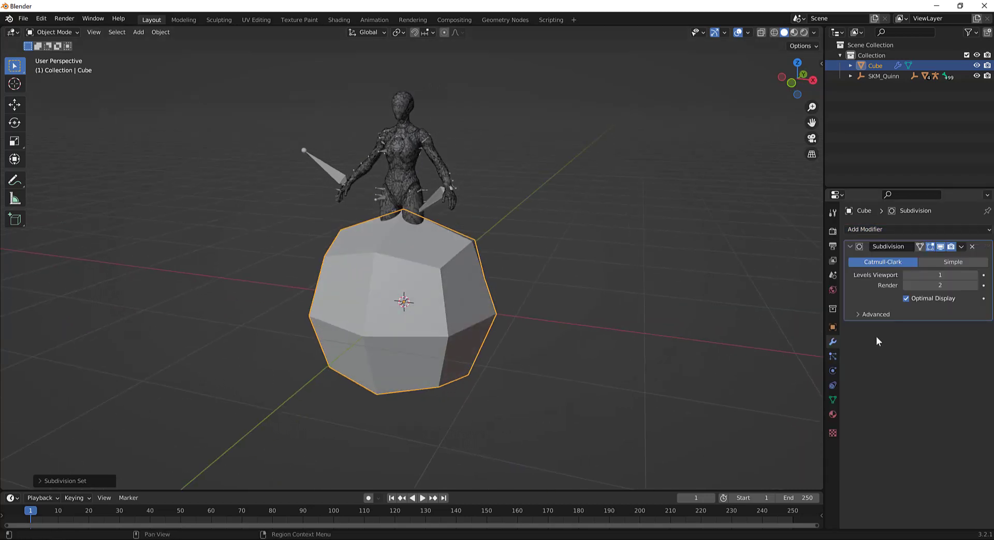
# - Set the Subdivision modifier's render level to 1, and try viewport level 2 before restoring it to 1
pyautogui.click(903, 286)
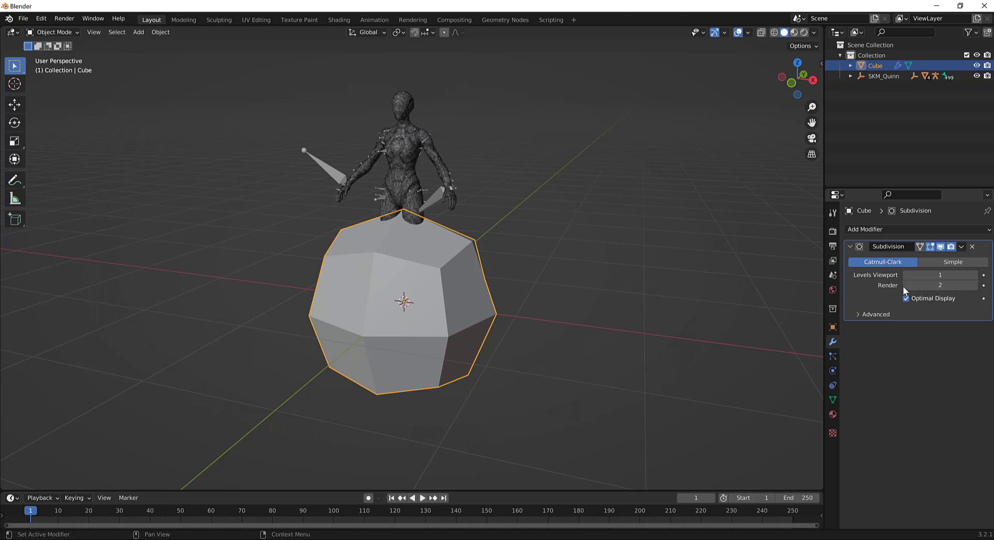
pyautogui.click(976, 277)
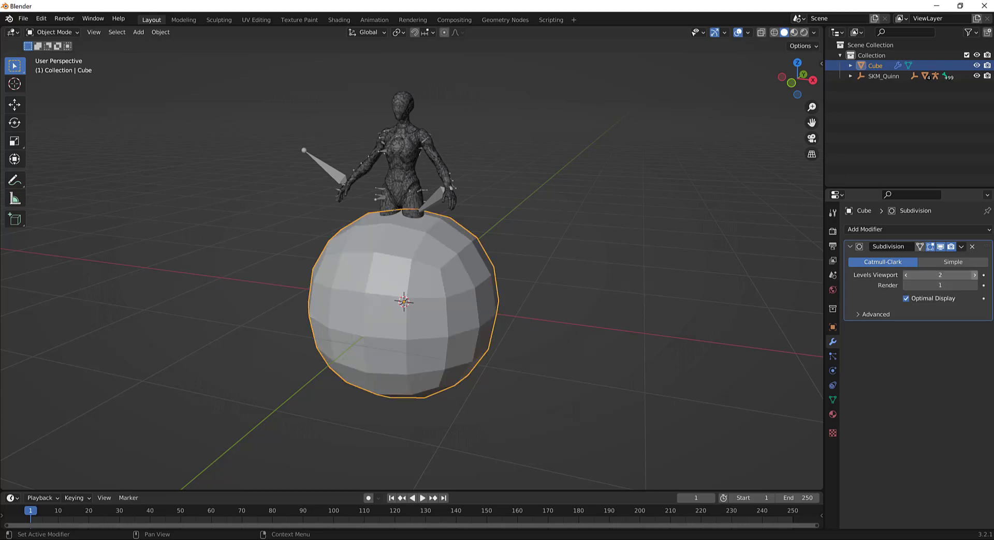
pyautogui.click(905, 275)
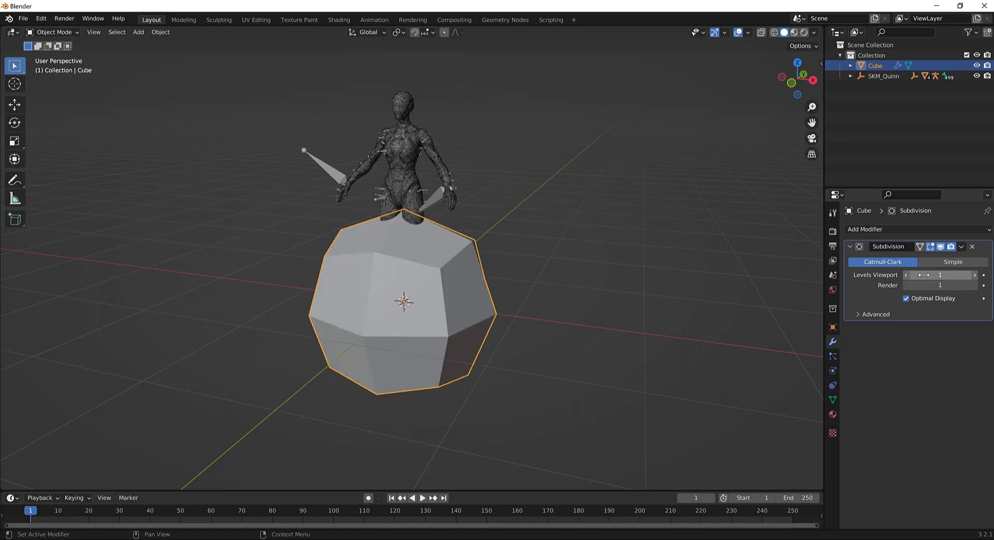
pyautogui.moveTo(766, 294); pyautogui.dragTo(542, 324, button='middle')
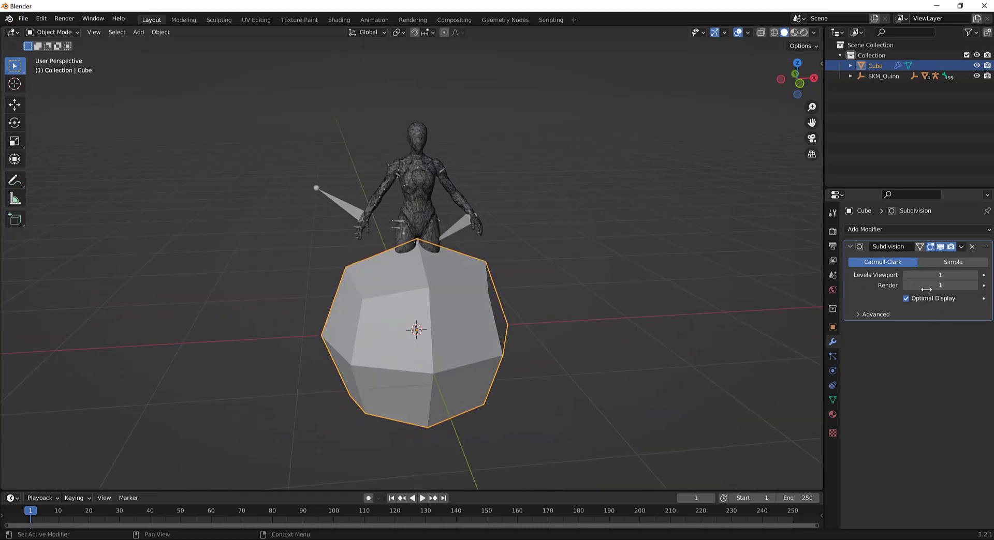
# - Raise the Subdivision modifier's render level to 3 and try to render an image of the scene
pyautogui.click(976, 286)
pyautogui.click(975, 286)
pyautogui.moveTo(324, 47); pyautogui.dragTo(324, 59, button='middle')
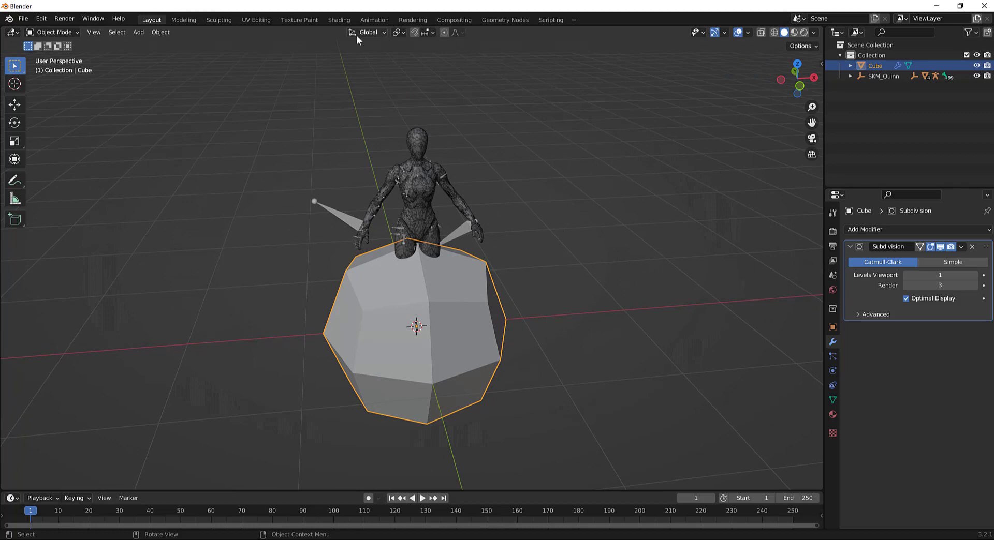
pyautogui.click(64, 19)
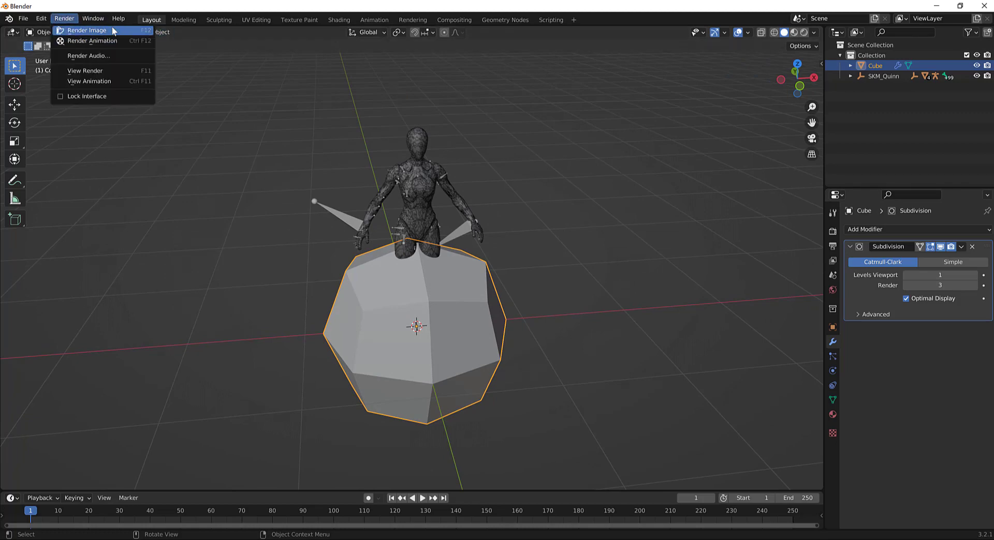
pyautogui.click(112, 26)
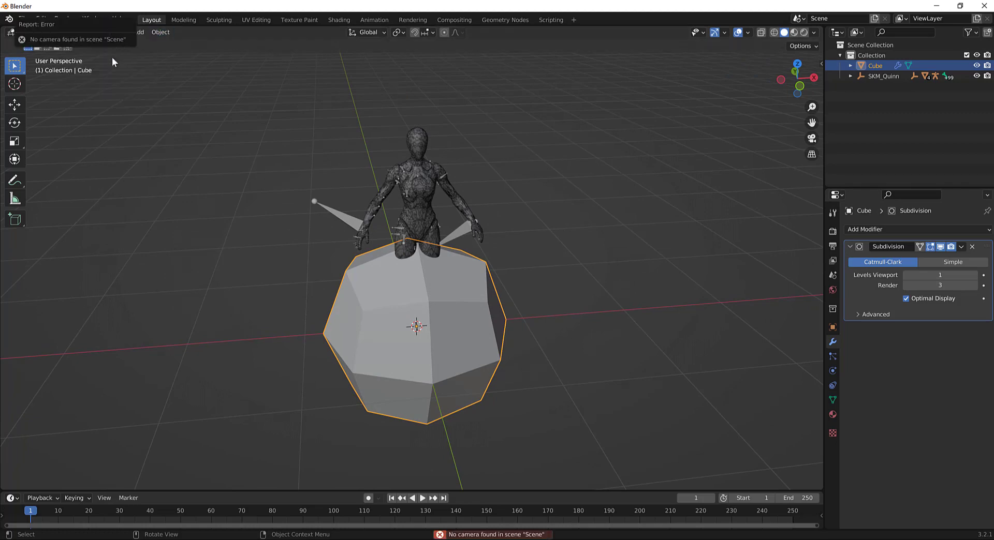
pyautogui.click(341, 255)
pyautogui.moveTo(342, 256); pyautogui.dragTo(378, 276, button='middle')
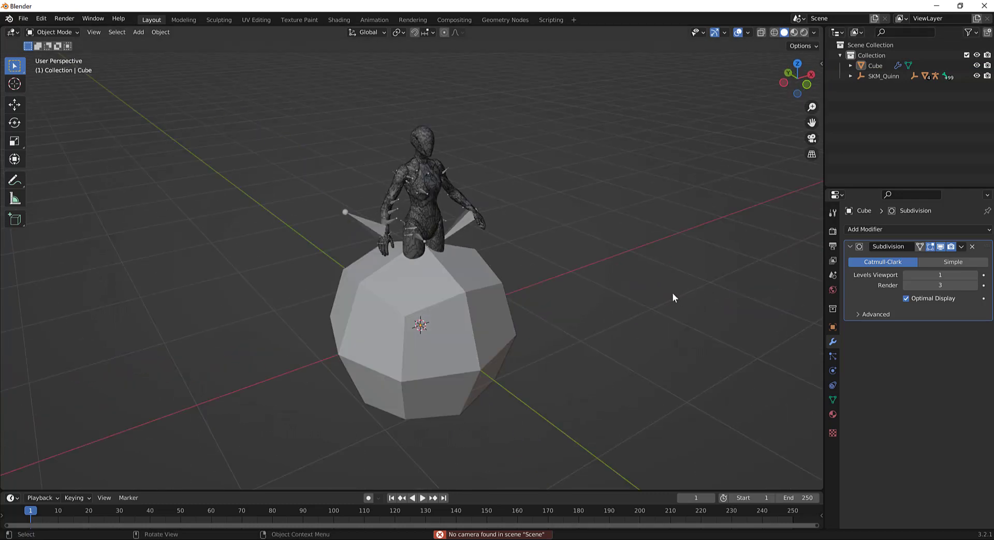
# - Set the Subdivision modifier's render level back to 1 to match the viewport level
pyautogui.moveTo(672, 293); pyautogui.dragTo(668, 256, button='middle')
pyautogui.click(906, 285)
pyautogui.click(906, 285)
pyautogui.click(907, 285)
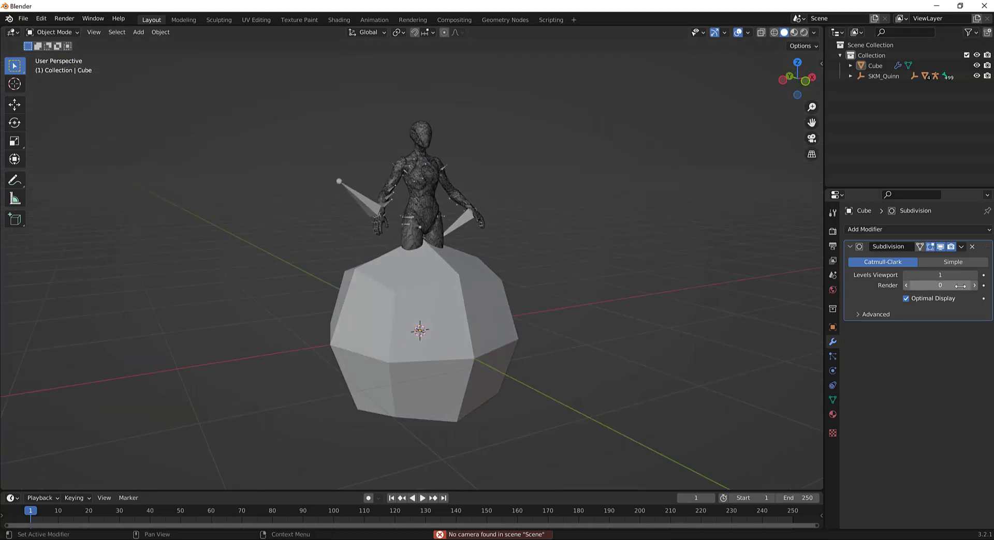
pyautogui.click(975, 286)
pyautogui.moveTo(548, 332); pyautogui.dragTo(470, 321, button='middle')
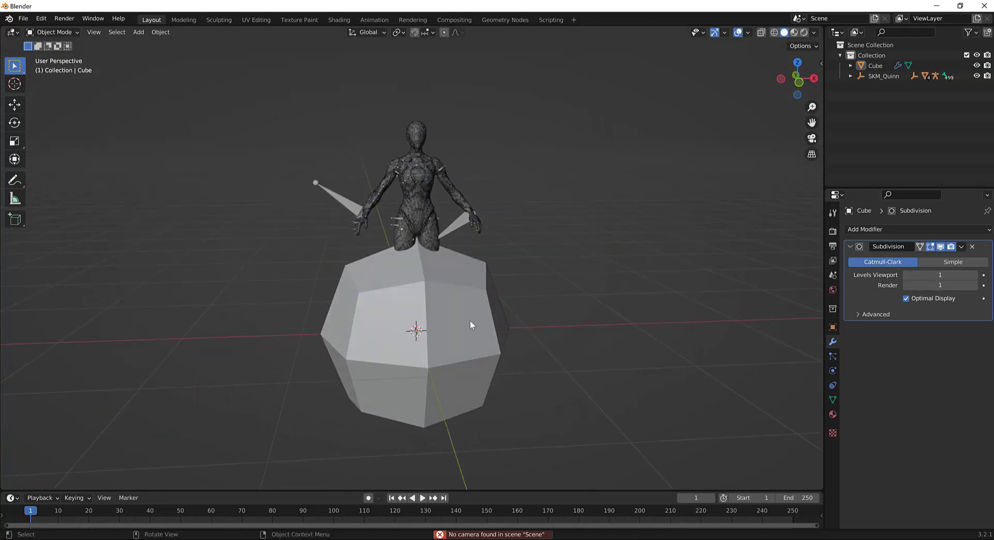
# - Select the subdivided cube and move it up along the Z axis to the mannequin's chest
pyautogui.click(470, 321)
pyautogui.moveTo(540, 302); pyautogui.dragTo(475, 259, button='middle')
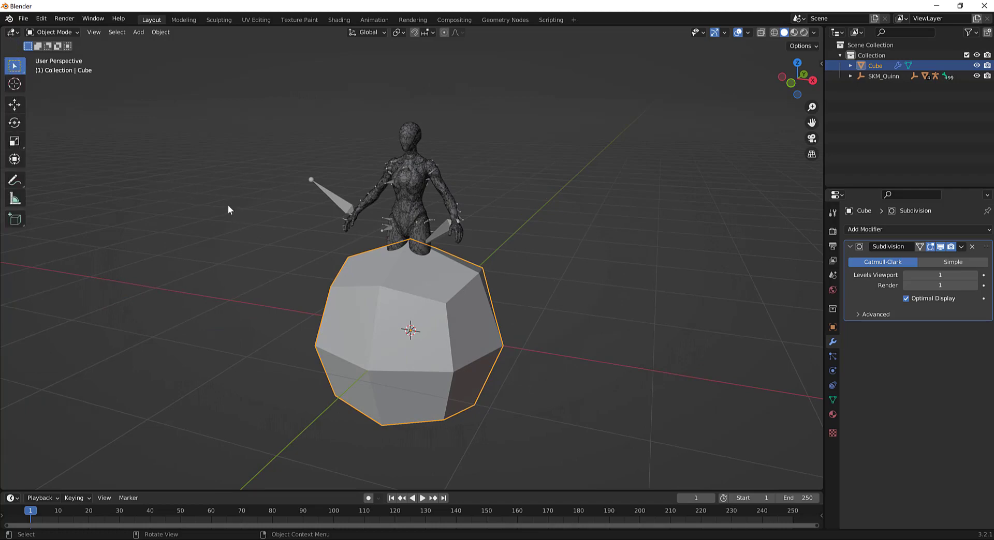
pyautogui.click(15, 105)
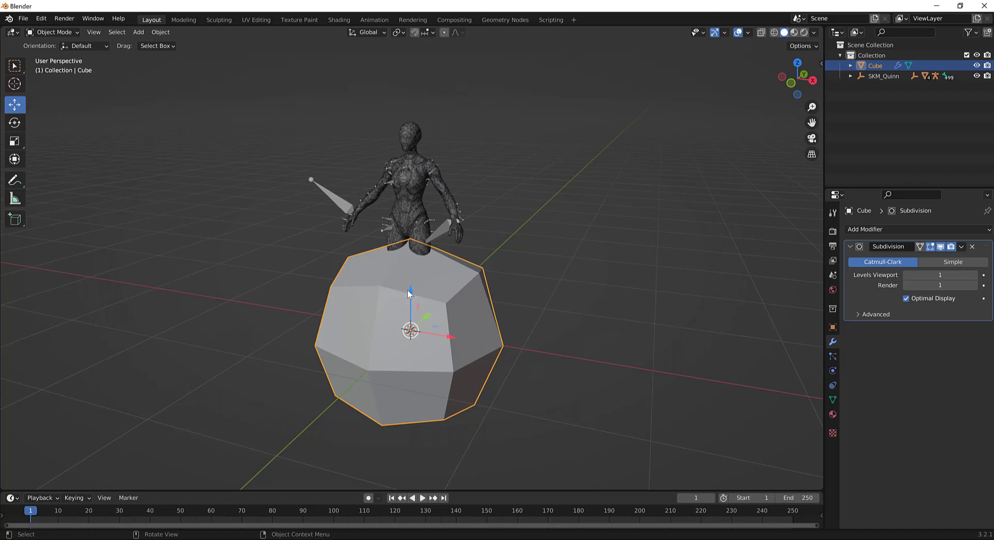
pyautogui.moveTo(408, 291); pyautogui.dragTo(422, 145)
# - Scale the subdivided cube down uniformly to about the mannequin's shoulder width
pyautogui.click(15, 142)
pyautogui.scroll(4, 362, 172)
pyautogui.moveTo(322, 191)
pyautogui.mouseDown(button='middle')
pyautogui.moveTo(363, 173)
pyautogui.moveTo(312, 188)
pyautogui.mouseUp(button='middle')
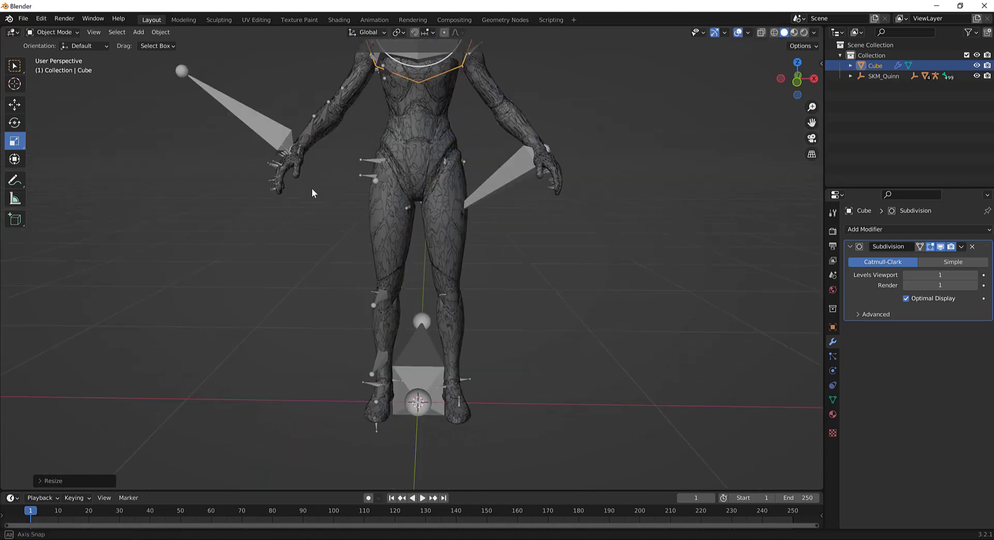
pyautogui.keyDown('shift'); pyautogui.moveTo(336, 275); pyautogui.dragTo(357, 483, button='middle'); pyautogui.keyUp('shift')
# - Move the scaled-down cube up along the Z axis so it encloses the mannequin's head
pyautogui.click(17, 106)
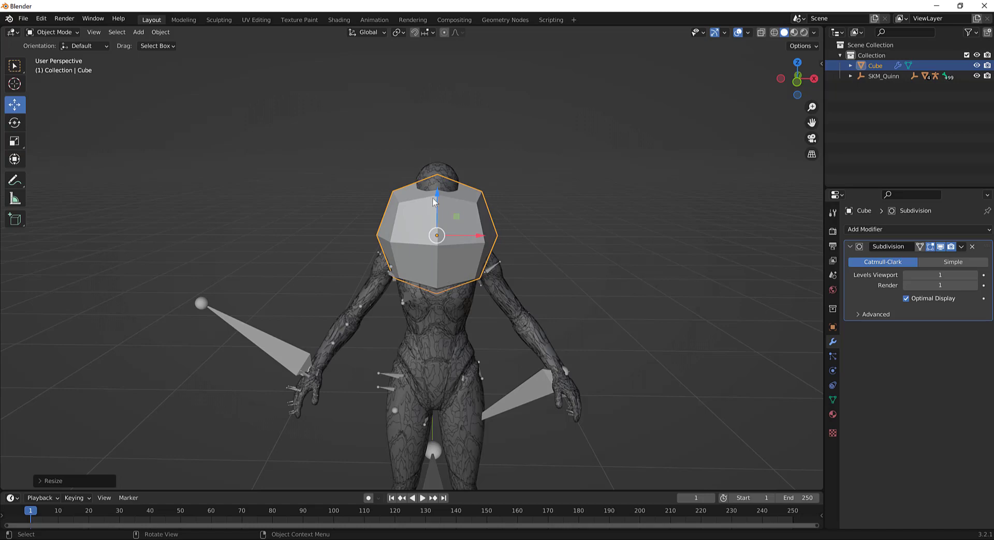
pyautogui.moveTo(432, 201); pyautogui.dragTo(436, 155)
pyautogui.moveTo(628, 173); pyautogui.dragTo(616, 158, button='middle')
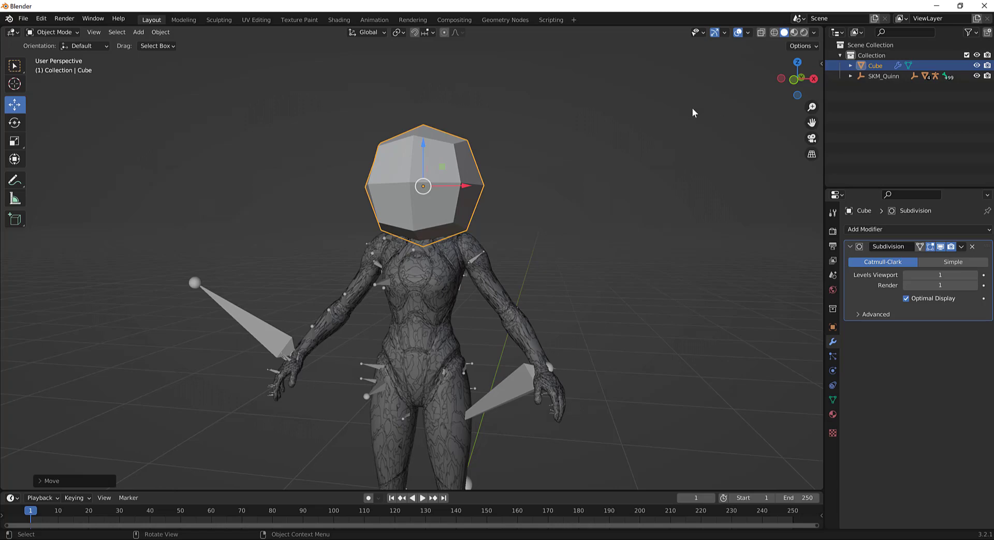
# - Scale the cube down uniformly to fit around the mannequin's head and shift it slightly along the Y axis
pyautogui.press('s')
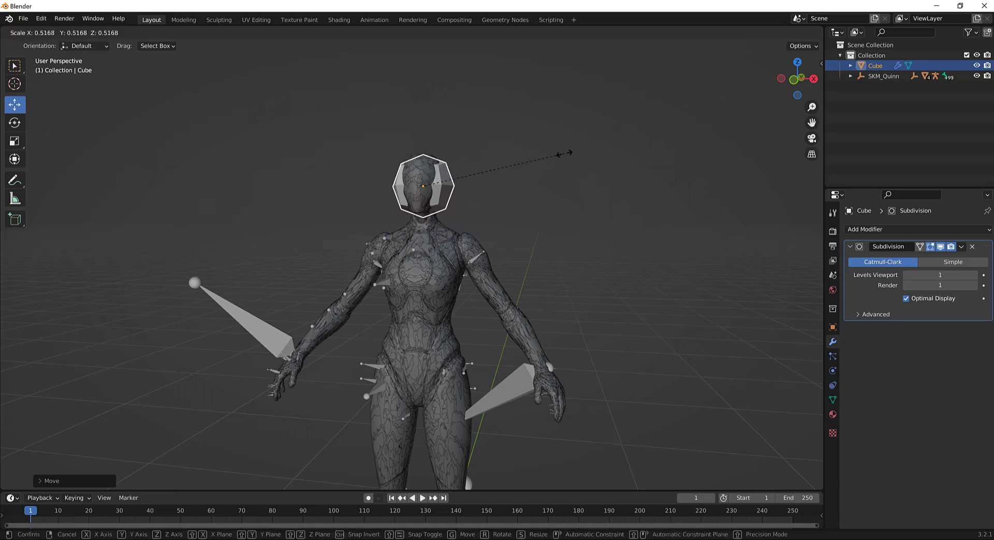
pyautogui.click(574, 156)
pyautogui.moveTo(574, 157); pyautogui.dragTo(596, 215, button='middle')
pyautogui.moveTo(524, 176); pyautogui.dragTo(516, 177)
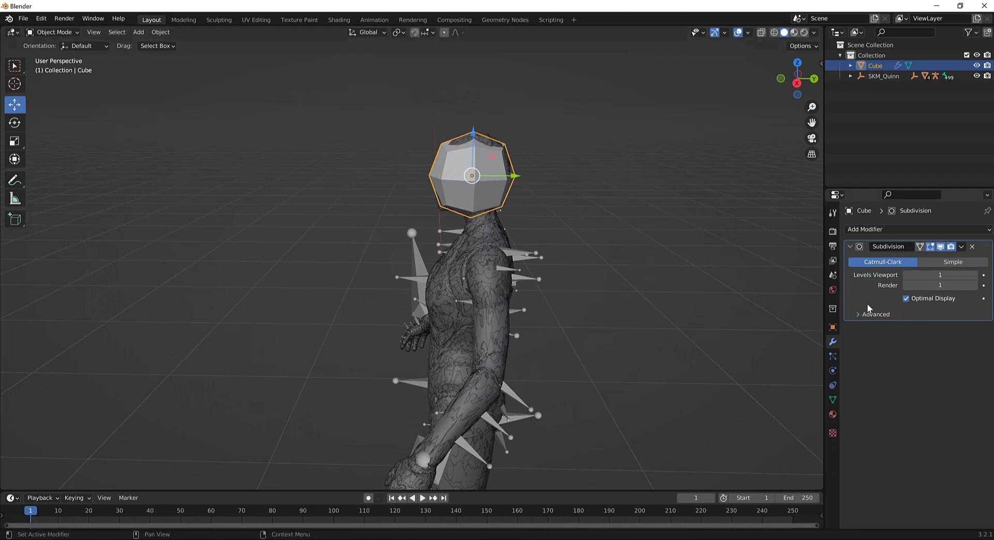
# - Apply the Subdivision modifier to the cube around the mannequin's head
pyautogui.click(961, 246)
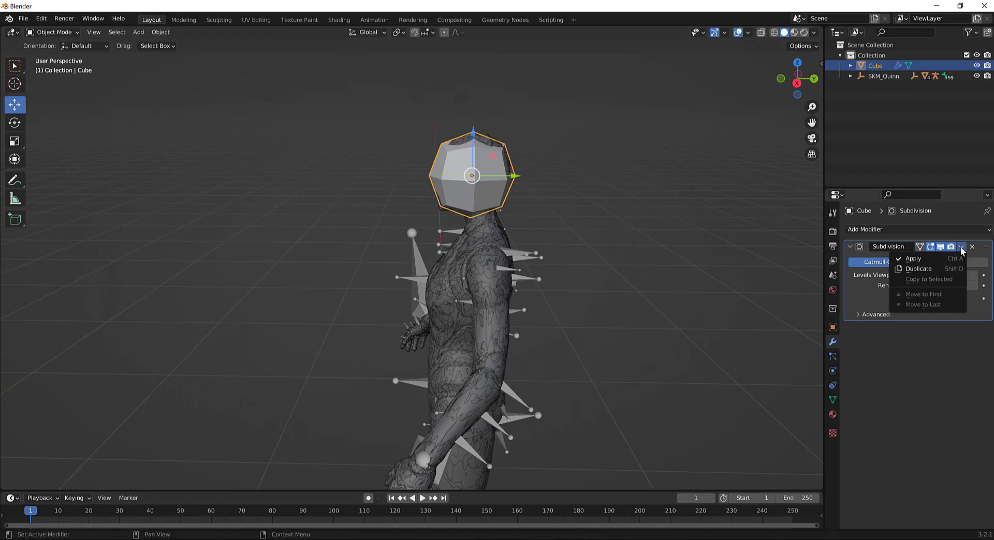
pyautogui.click(943, 256)
pyautogui.moveTo(647, 252); pyautogui.dragTo(675, 228, button='middle')
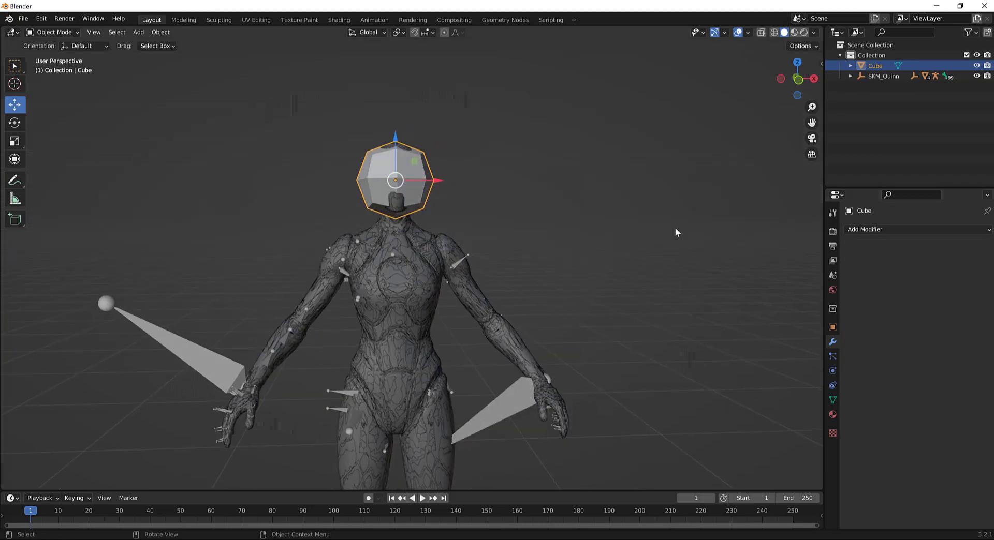
# - Lower the head cube slightly along the Z axis so it sits around the mannequin's face
pyautogui.scroll(3, 433, 101)
pyautogui.moveTo(390, 104); pyautogui.dragTo(392, 117)
pyautogui.scroll(-3, 506, 166)
pyautogui.moveTo(507, 167); pyautogui.dragTo(523, 216, button='middle')
pyautogui.keyDown('shift'); pyautogui.moveTo(589, 222); pyautogui.dragTo(658, 181, button='middle'); pyautogui.keyUp('shift')
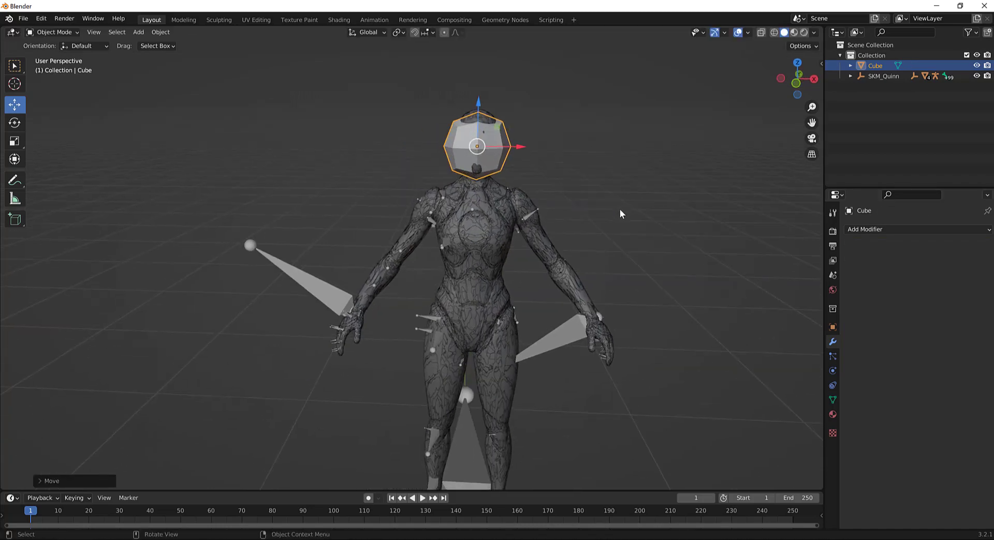
# - Duplicate the head cube in place and move the copy down along the Z axis to the mannequin's chest
pyautogui.hotkey('shift', 'd')
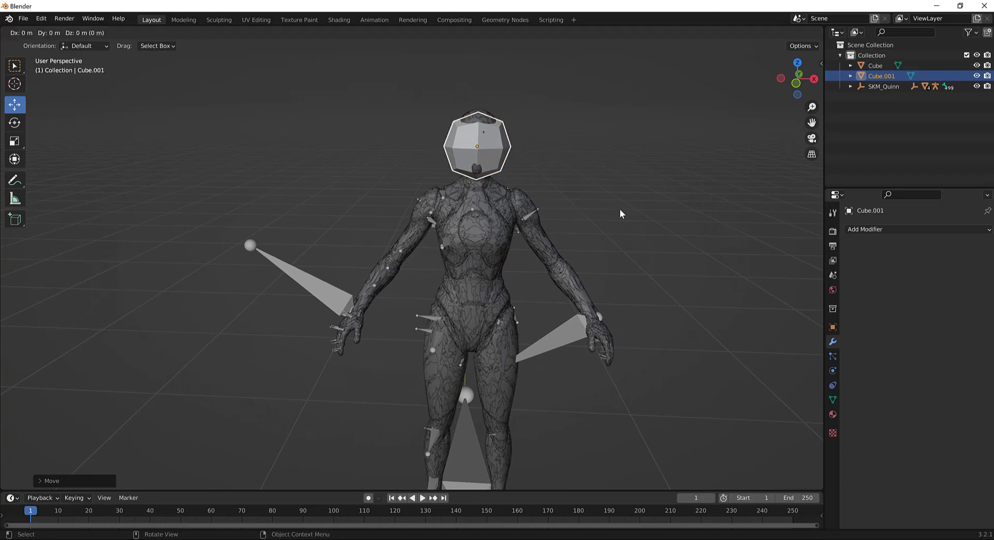
pyautogui.rightClick(619, 209)
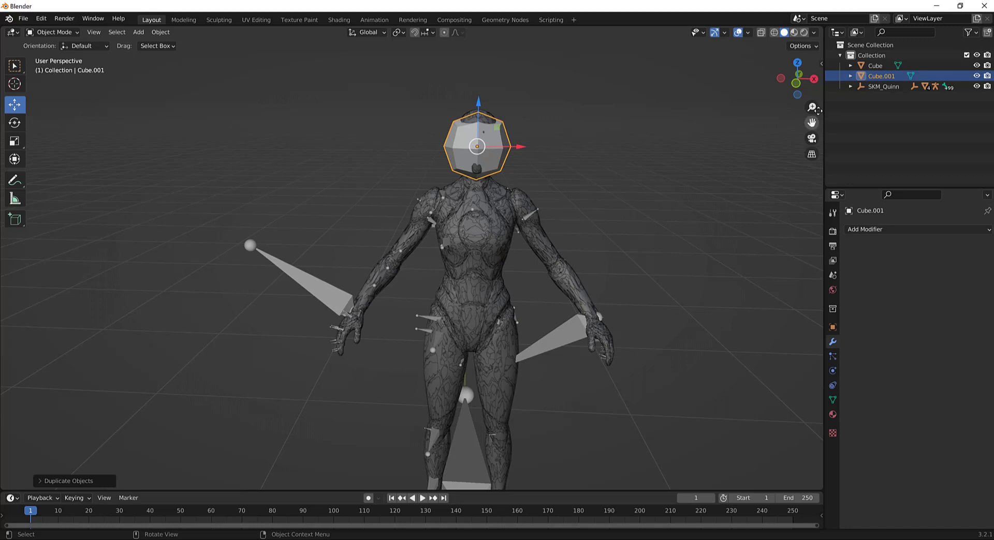
pyautogui.press('g')
pyautogui.press('z')
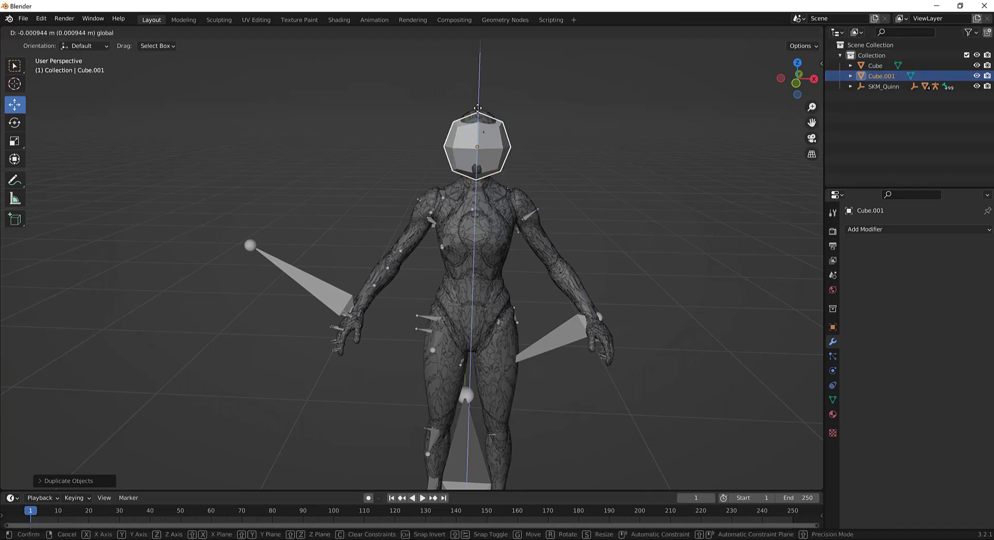
pyautogui.click(471, 186)
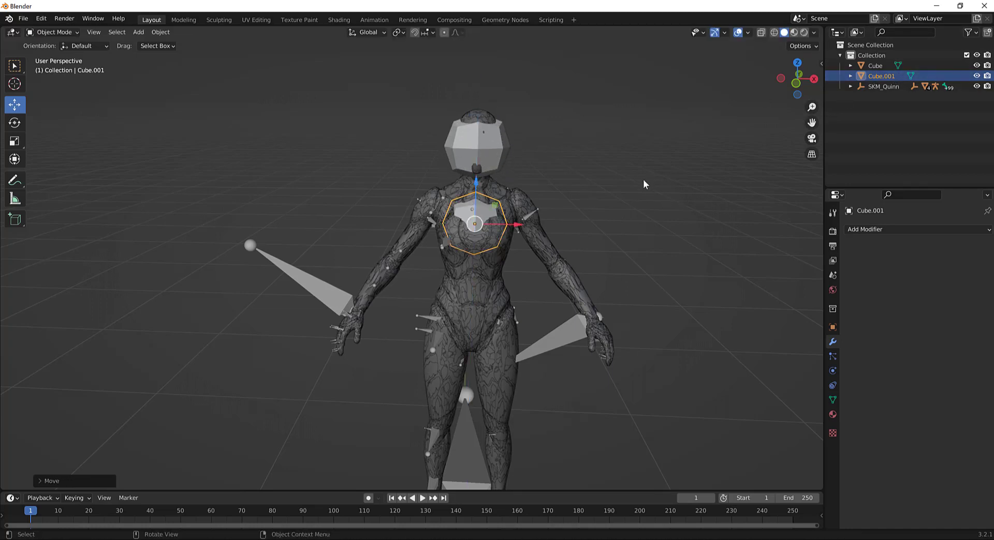
# - Scale the chest cube up to about the mannequin's torso width and reposition it around the upper chest
pyautogui.press('s')
pyautogui.click(698, 160)
pyautogui.moveTo(699, 159); pyautogui.dragTo(631, 259, button='middle')
pyautogui.press('g')
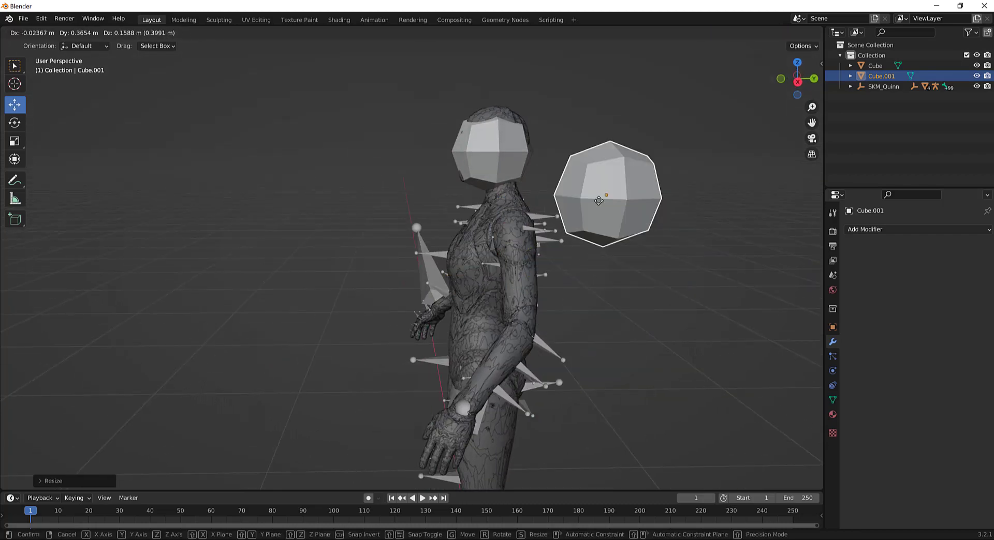
pyautogui.click(596, 240)
pyautogui.moveTo(606, 278); pyautogui.dragTo(660, 263, button='middle')
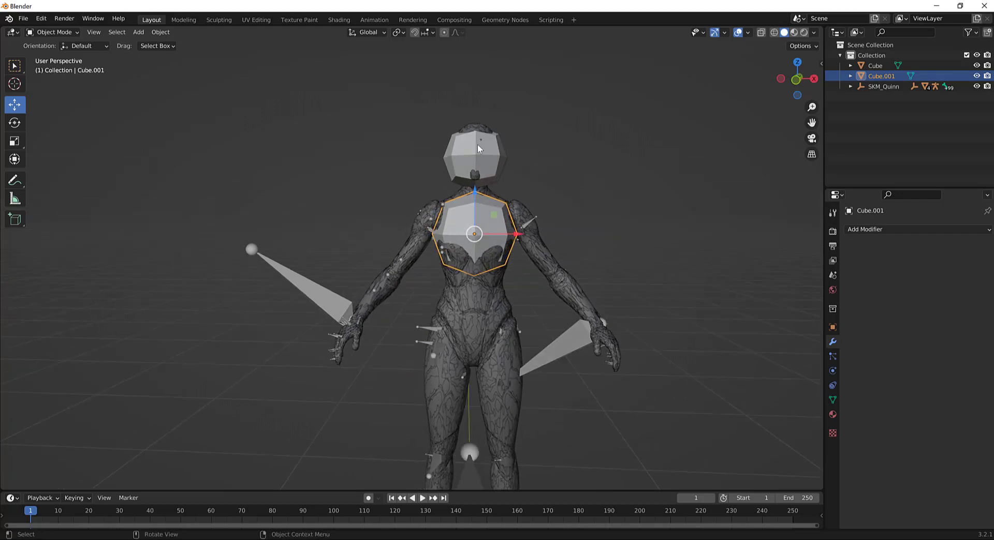
pyautogui.scroll(2, 484, 160)
pyautogui.press('g')
pyautogui.press('z')
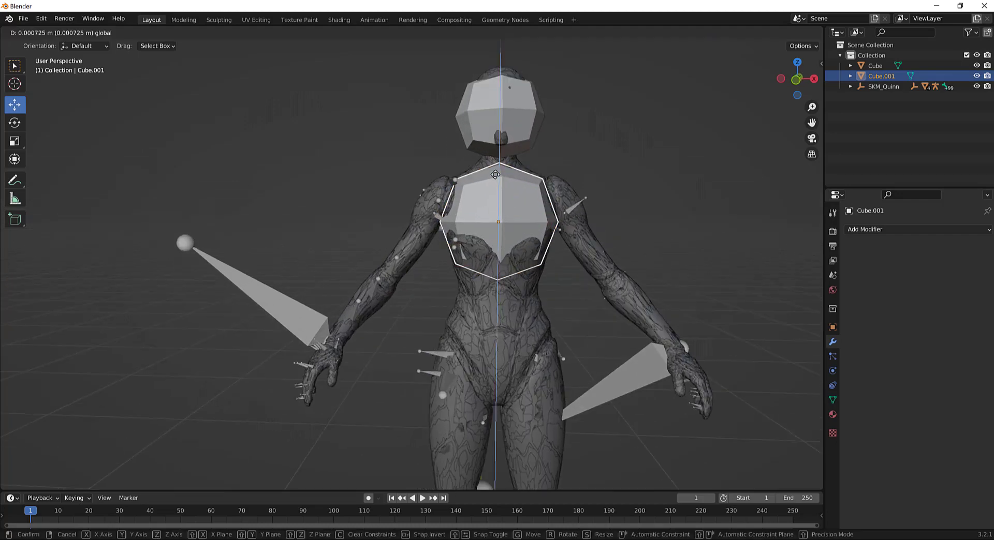
pyautogui.click(495, 174)
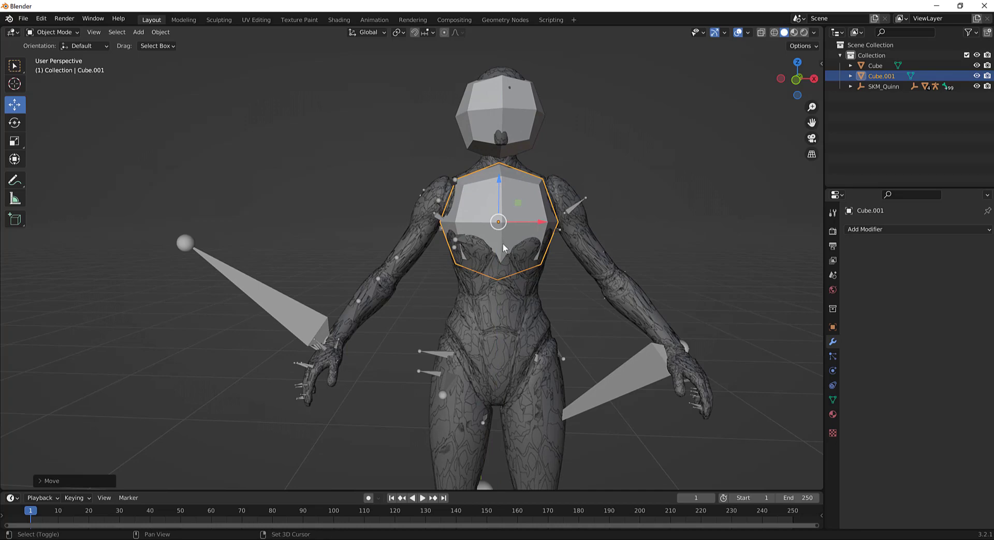
# - Duplicate the chest cube beside the mannequin's shoulder and scale the copy down to about shoulder size
pyautogui.hotkey('shift', 'd')
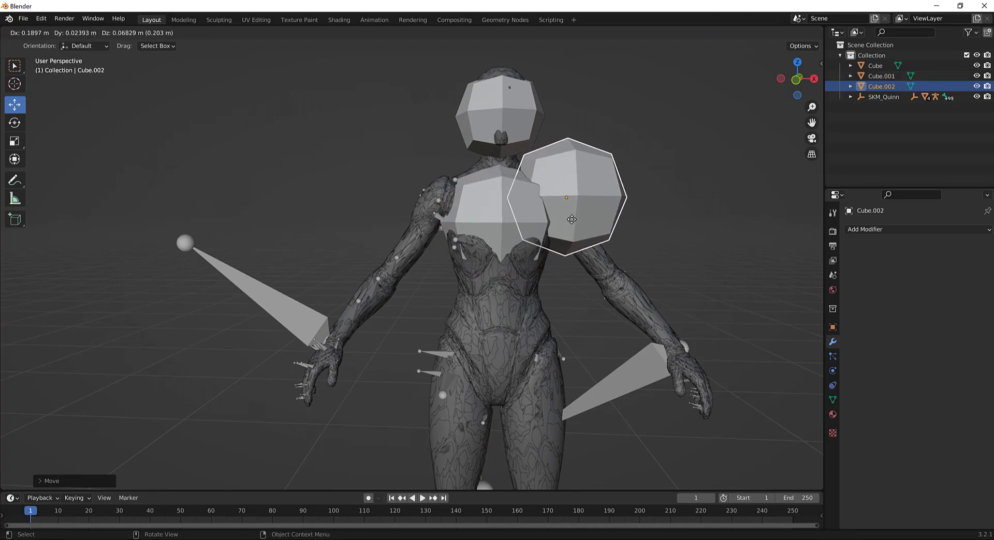
pyautogui.click(571, 223)
pyautogui.press('s')
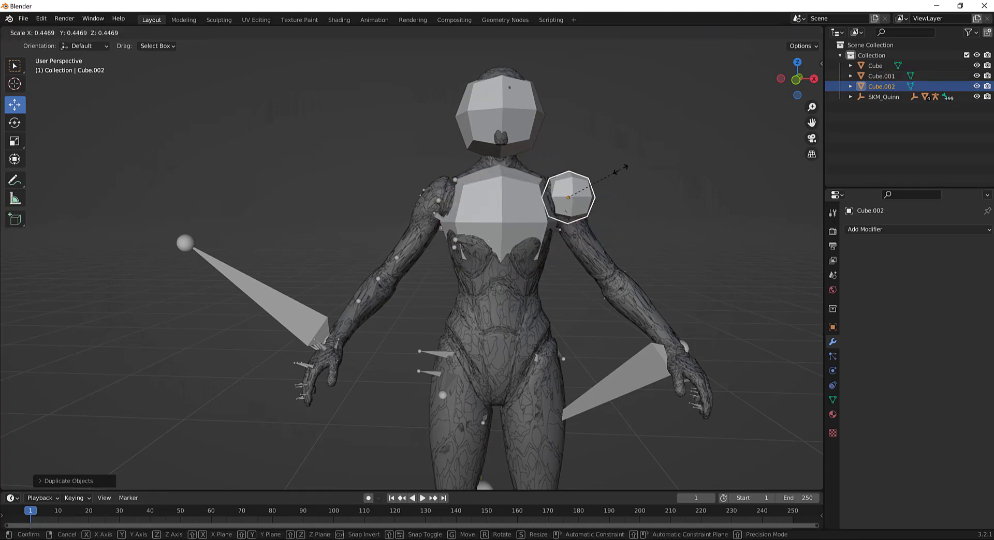
pyautogui.click(681, 170)
pyautogui.moveTo(681, 170); pyautogui.dragTo(659, 207, button='middle')
# - Position the small cube over the mannequin's shoulder, aligning it along the Y axis, and enlarge it slightly to cover the joint
pyautogui.moveTo(667, 203); pyautogui.dragTo(654, 193)
pyautogui.moveTo(654, 192); pyautogui.dragTo(545, 284, button='middle')
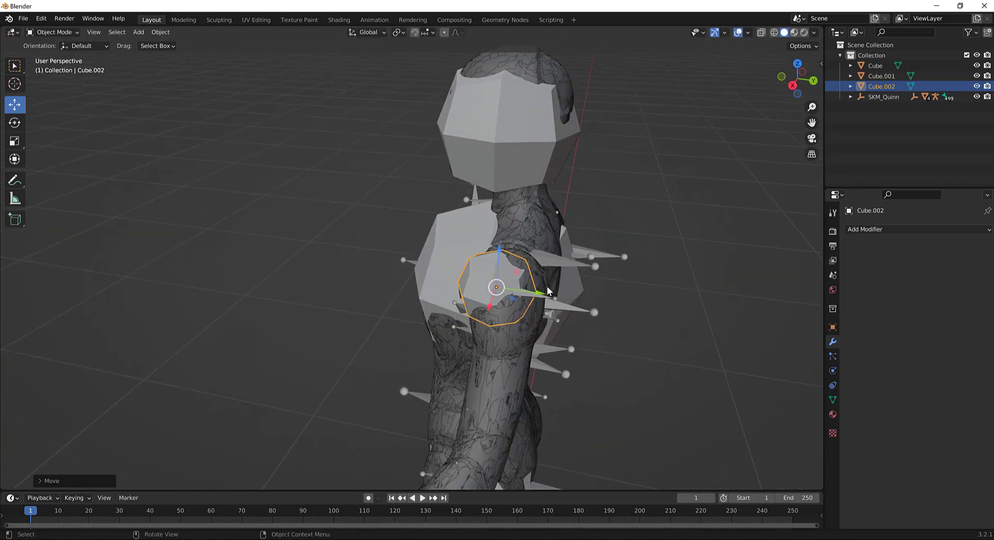
pyautogui.press('g')
pyautogui.press('y')
pyautogui.moveTo(549, 297); pyautogui.dragTo(550, 297)
pyautogui.press('s')
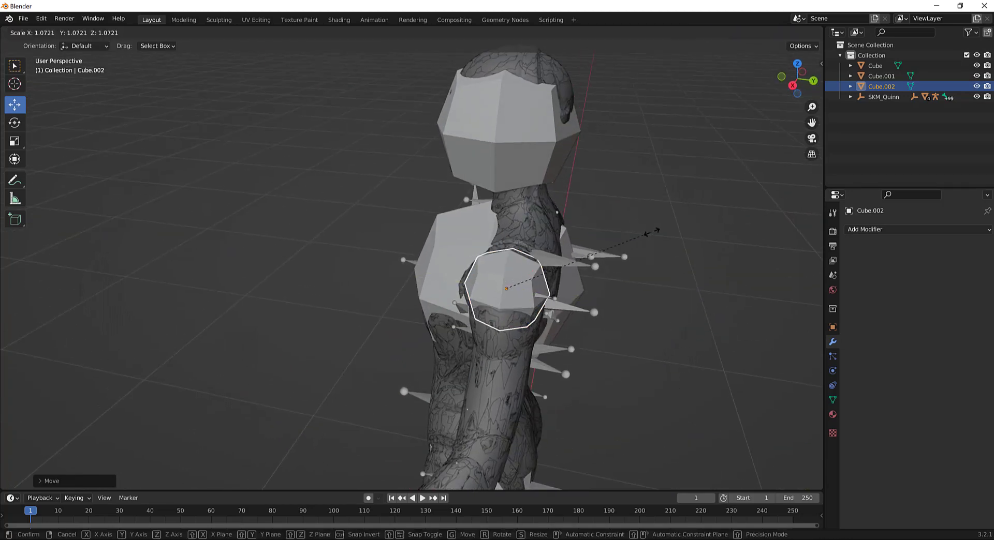
pyautogui.click(676, 223)
pyautogui.scroll(-4, 673, 227)
pyautogui.moveTo(666, 231); pyautogui.dragTo(952, 124, button='middle')
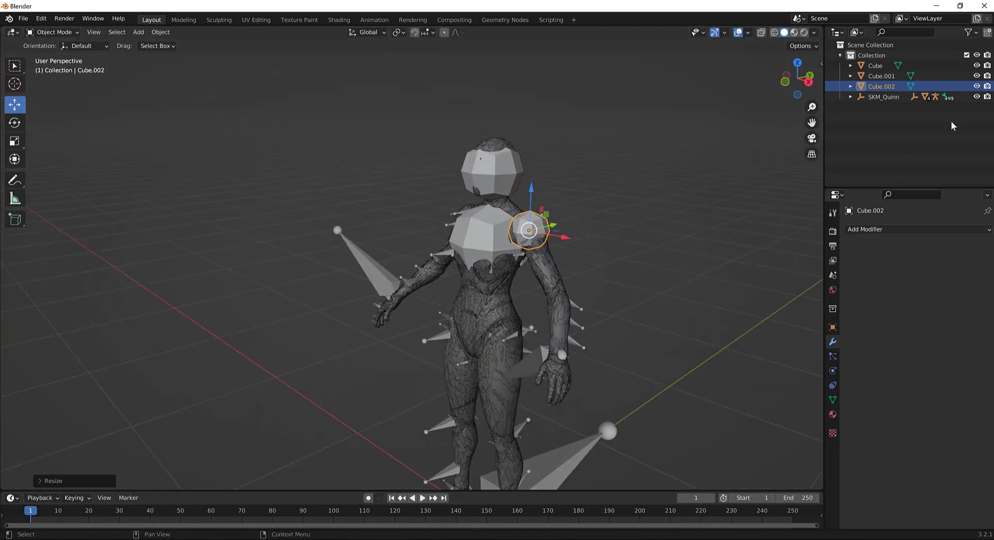
# - Hide SKM_Quinn, its root armature and SKM_Quinn_LodGroup in the viewport, leaving the body mesh shown
pyautogui.click(976, 97)
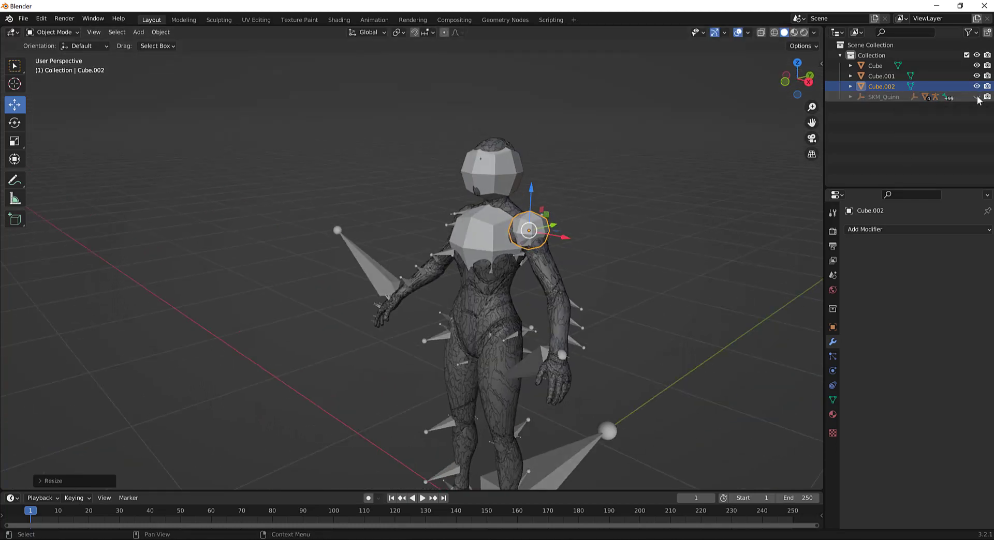
pyautogui.click(851, 97)
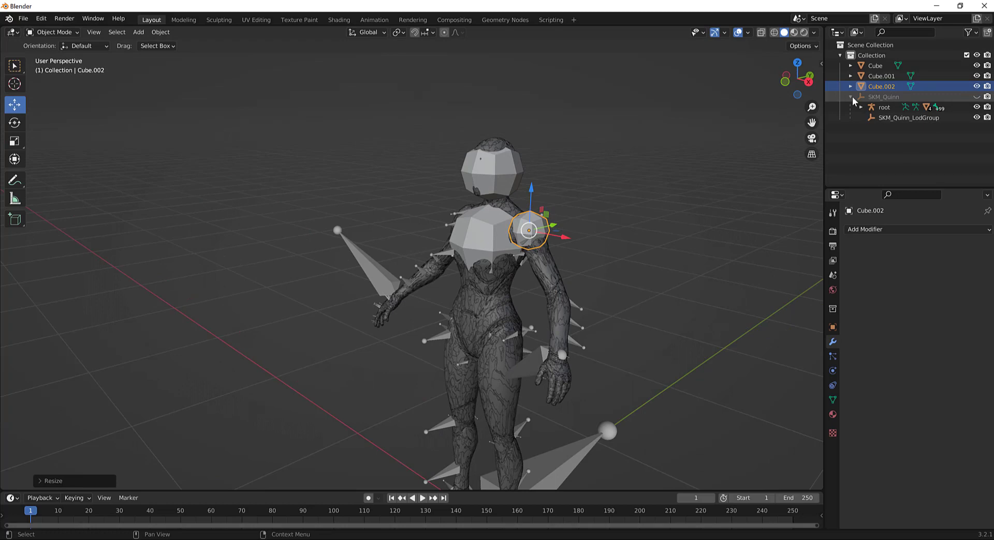
pyautogui.click(883, 97)
pyautogui.click(977, 117)
pyautogui.click(977, 107)
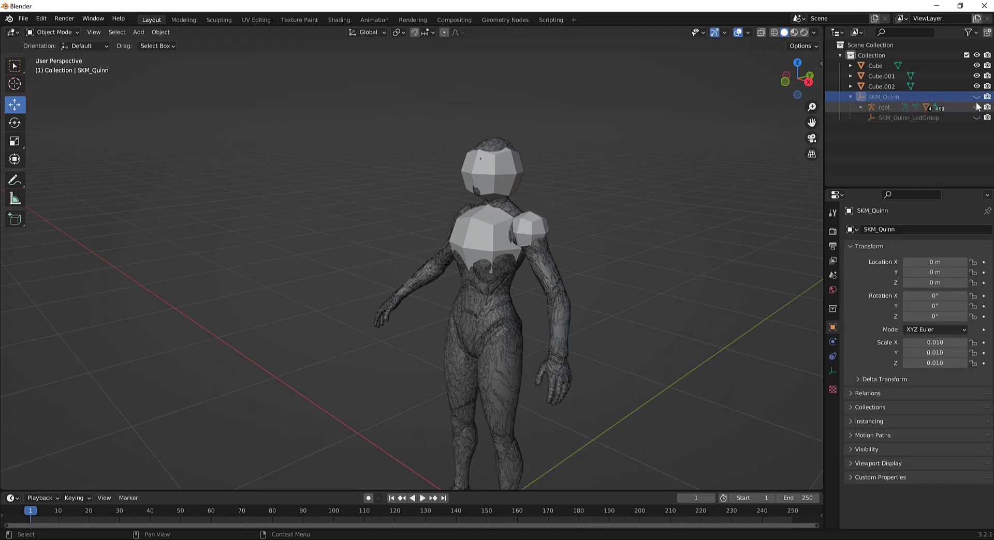
pyautogui.moveTo(555, 236); pyautogui.dragTo(609, 246, button='middle')
# - Inspect the mannequin's body mesh, the LOD meshes listed under root and the SKM_Quinn_LodGroup object
pyautogui.click(446, 316)
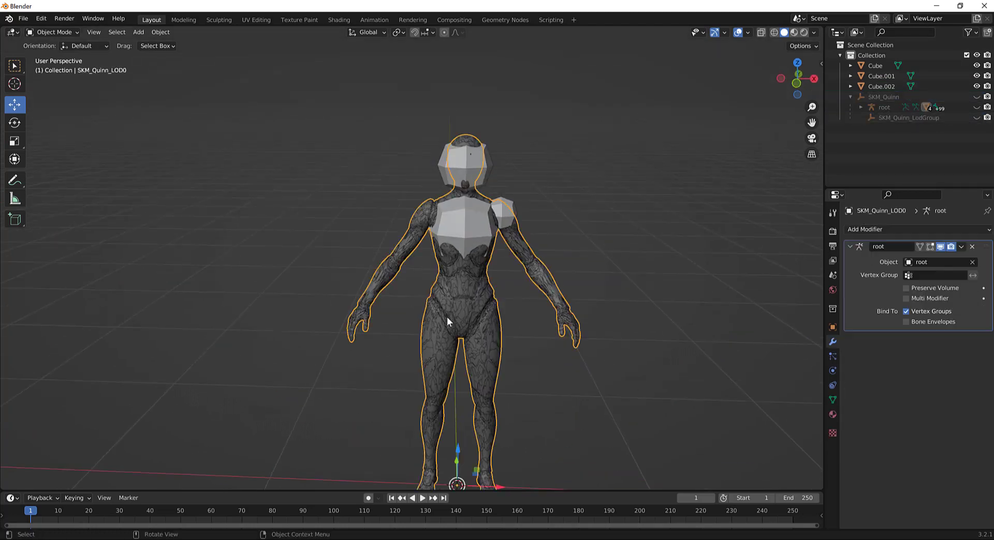
pyautogui.click(926, 107)
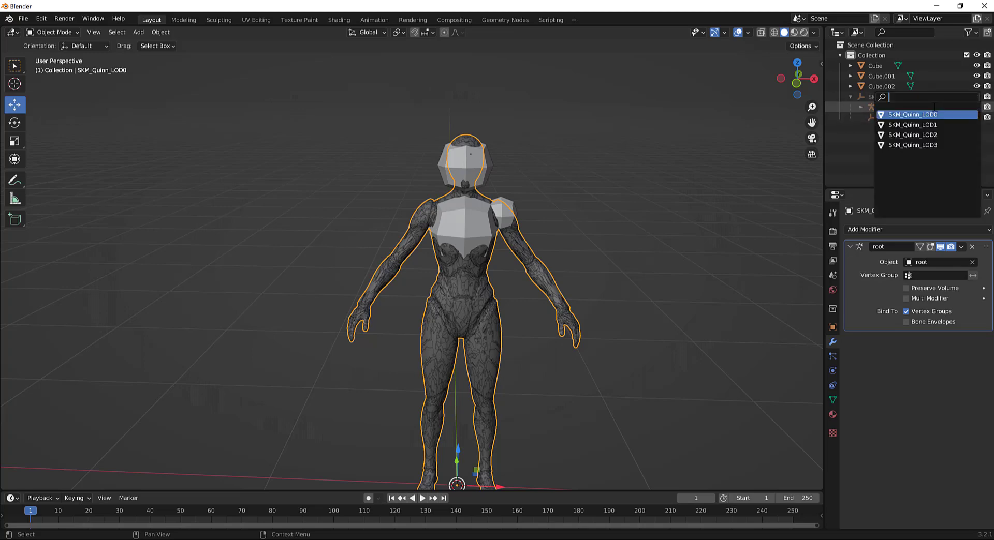
pyautogui.press('Escape')
pyautogui.click(884, 108)
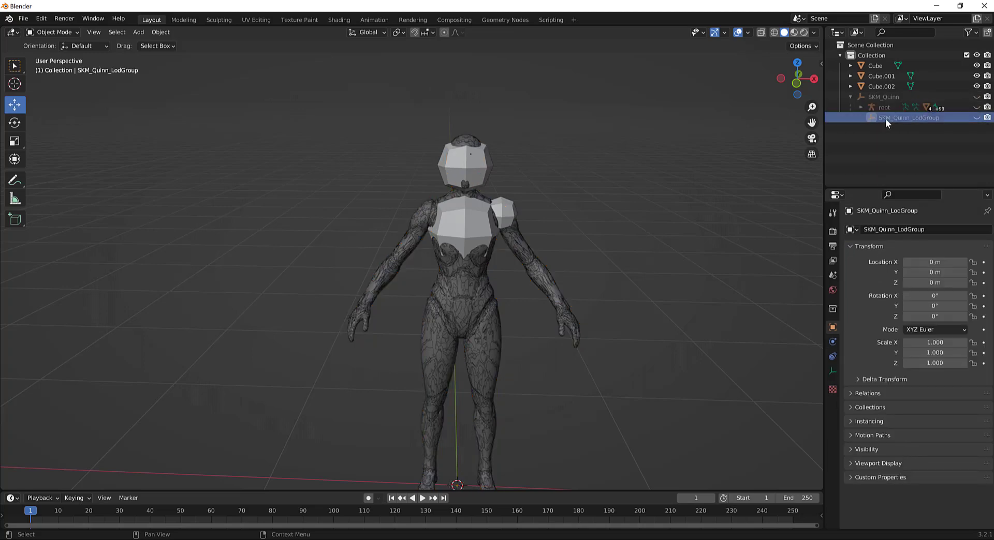
pyautogui.moveTo(621, 186); pyautogui.dragTo(564, 210, button='middle')
pyautogui.click(463, 337)
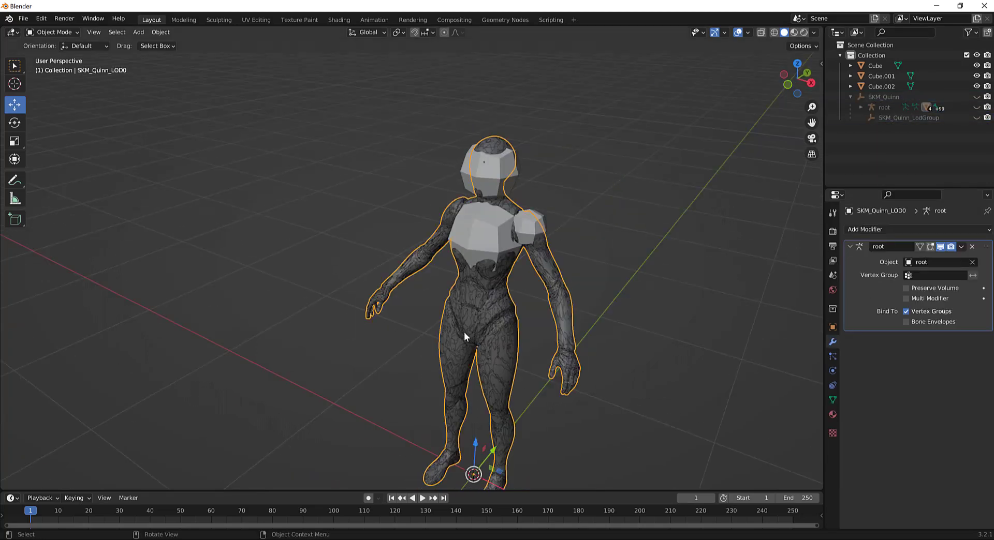
# - Try to delete the SKM_Quinn parent object, and select the shoulder cube
pyautogui.click(874, 98)
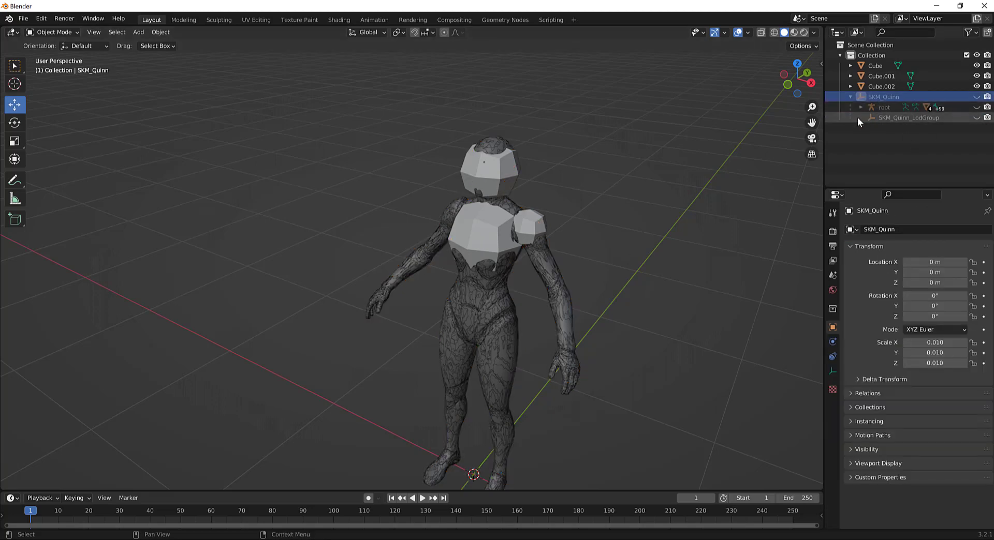
pyautogui.press('Delete')
pyautogui.moveTo(543, 240)
pyautogui.mouseDown(button='middle')
pyautogui.moveTo(530, 240)
pyautogui.moveTo(533, 226)
pyautogui.mouseUp(button='middle')
pyautogui.click(533, 224)
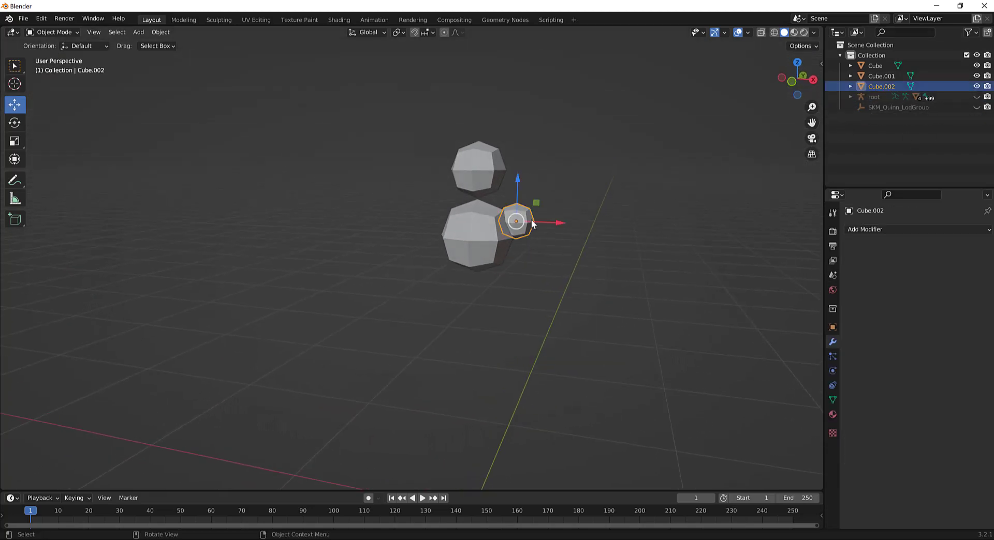
# - Undo the deletion of SKM_Quinn to restore the mannequin
pyautogui.click(512, 219)
pyautogui.keyDown('ctrl'); pyautogui.click(512, 219); pyautogui.keyUp('ctrl')
pyautogui.keyDown('ctrl'); pyautogui.click(511, 217); pyautogui.keyUp('ctrl')
pyautogui.keyDown('ctrl'); pyautogui.click(512, 218); pyautogui.keyUp('ctrl')
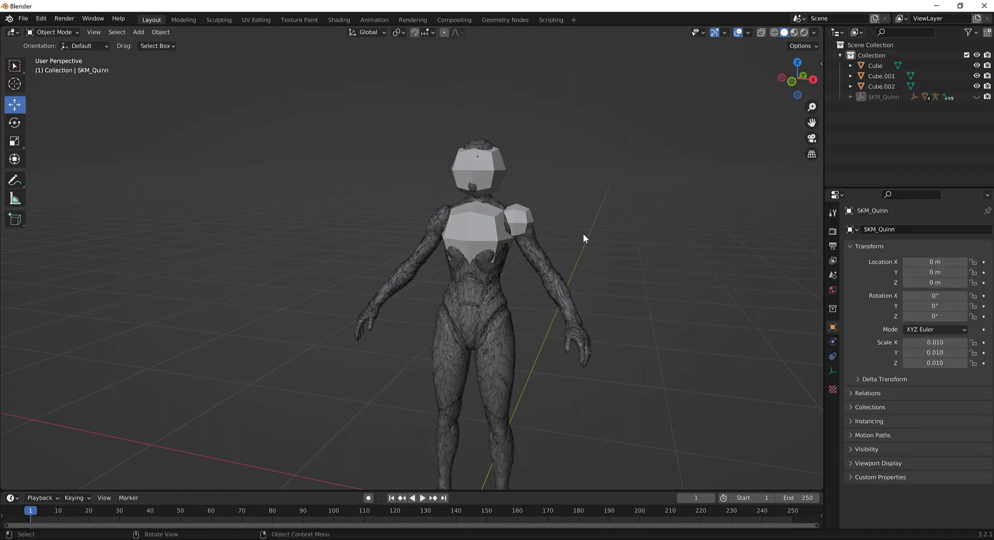
# - Select the small cube on the mannequin's shoulder
pyautogui.scroll(3, 582, 234)
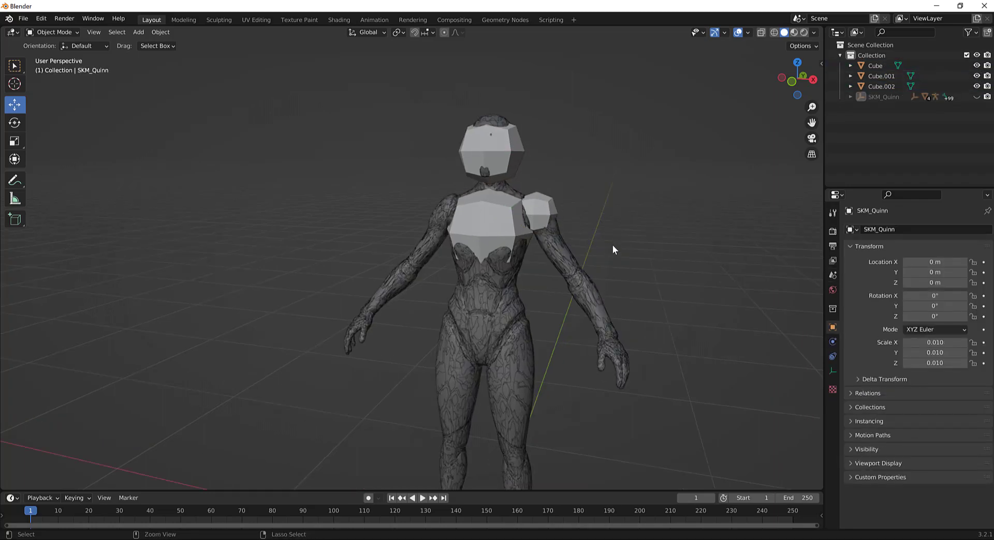
pyautogui.scroll(2, 613, 245)
pyautogui.moveTo(612, 225); pyautogui.dragTo(497, 219, button='middle')
pyautogui.click(526, 206)
pyautogui.click(571, 181)
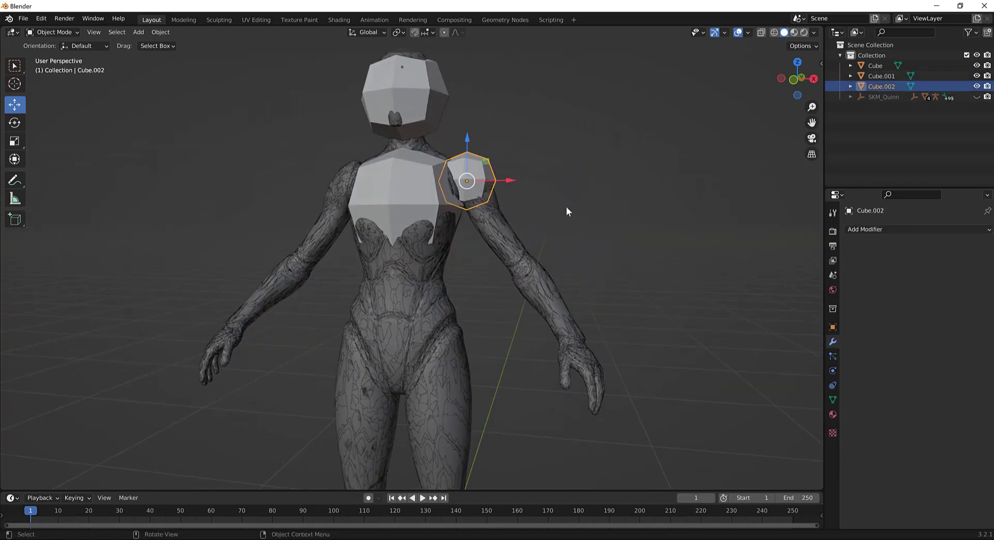
pyautogui.scroll(-2, 566, 206)
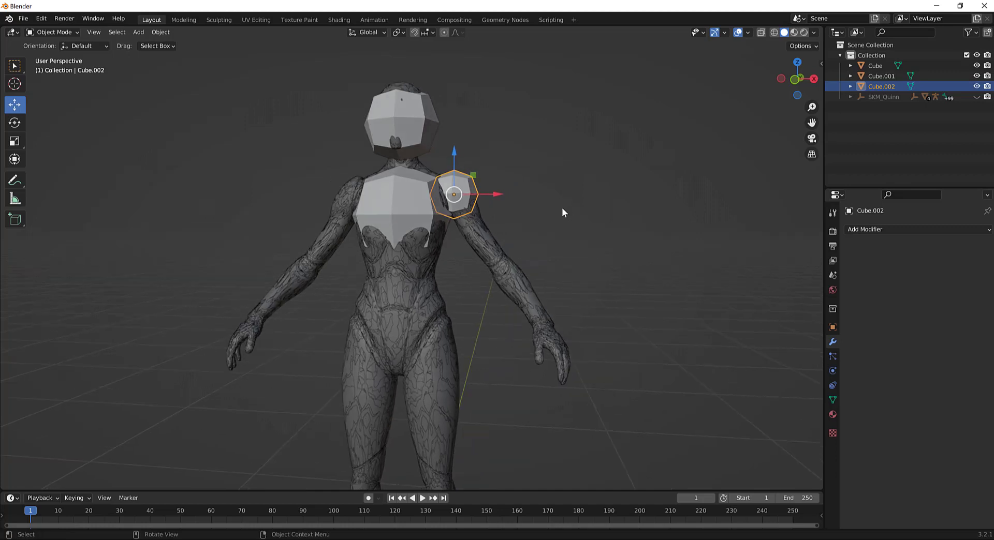
pyautogui.hotkey('ctrl', 'Tab')
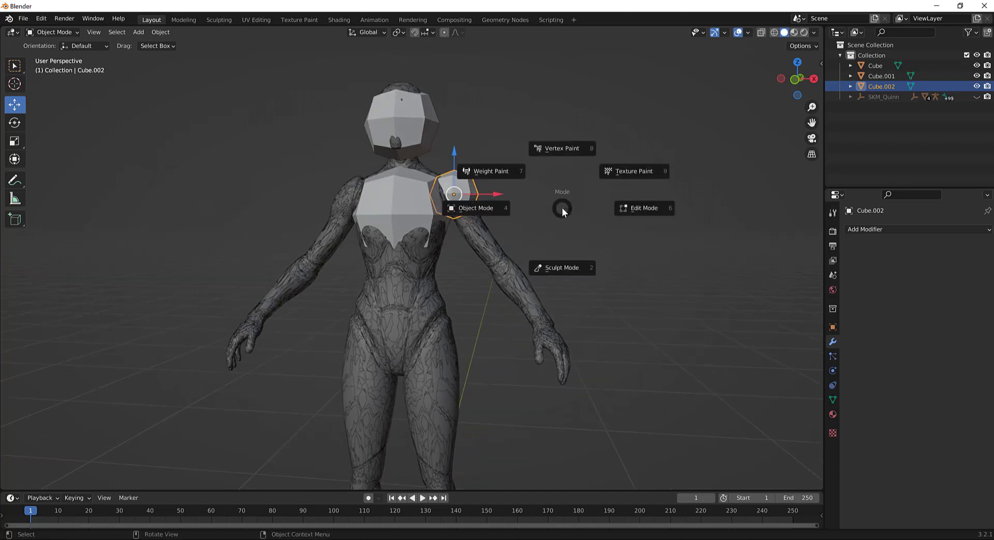
pyautogui.click(556, 210)
pyautogui.moveTo(564, 213); pyautogui.dragTo(571, 216, button='middle')
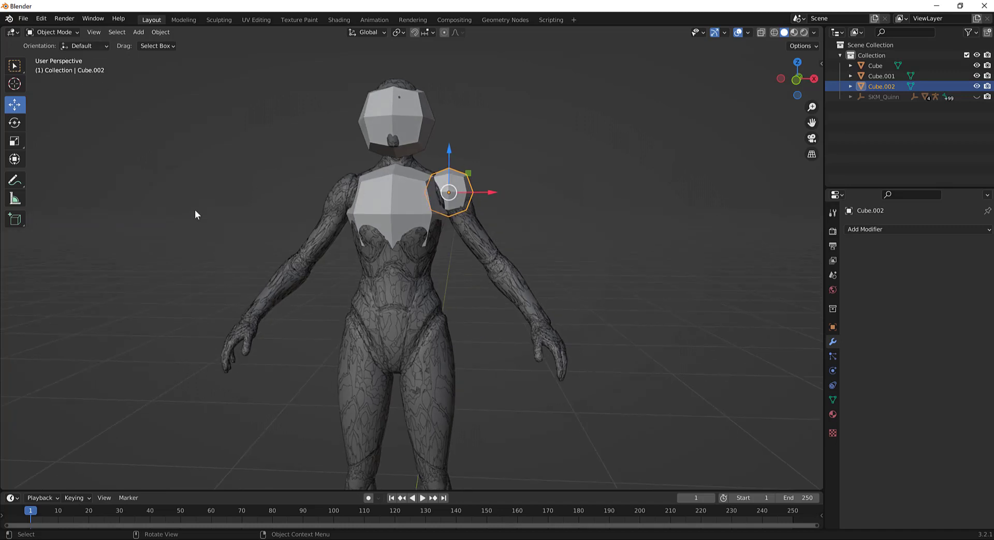
pyautogui.moveTo(195, 210); pyautogui.dragTo(191, 184, button='middle')
# - Open the Blender Preferences and show the Input settings
pyautogui.click(42, 19)
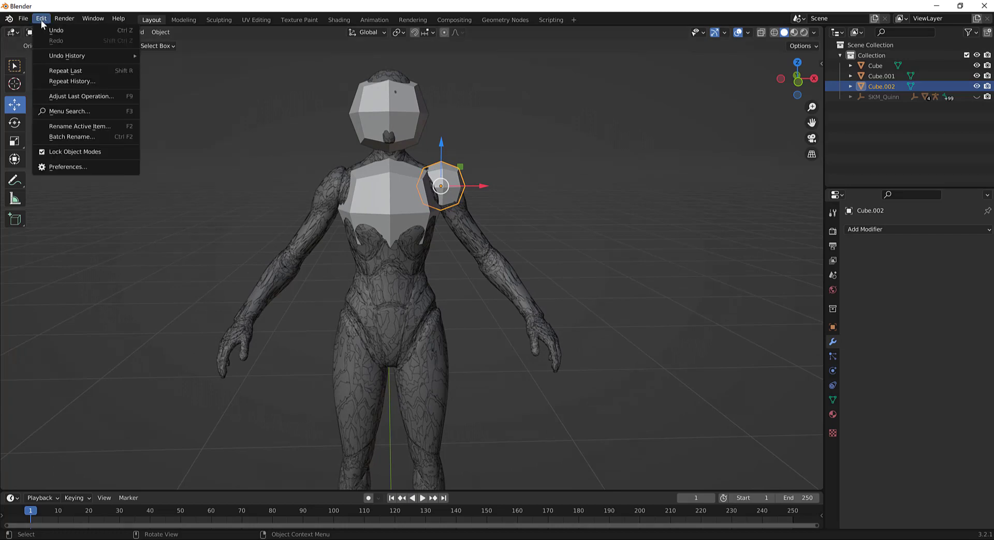
pyautogui.click(96, 168)
pyautogui.click(24, 150)
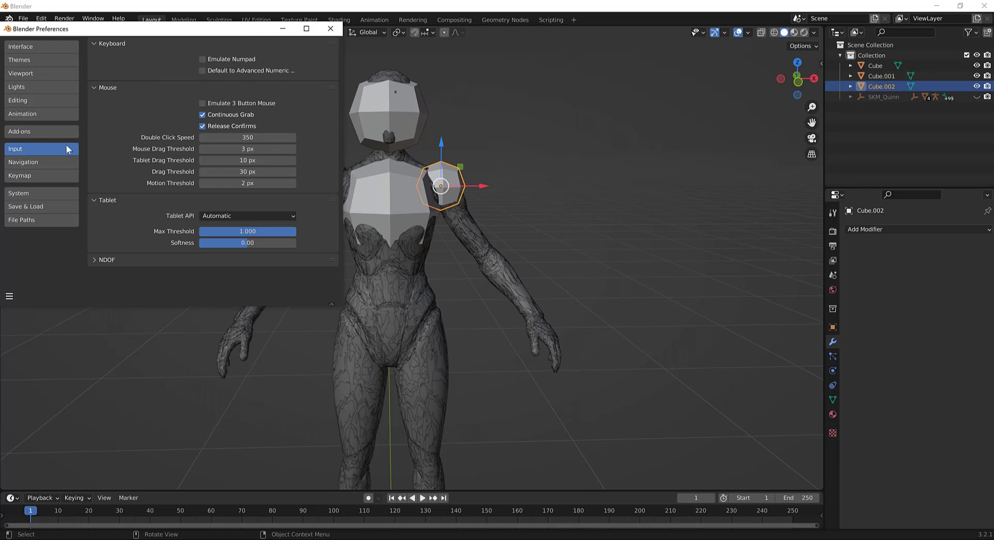
# - Review the Keymap preferences for the Tab and tilde pie menus, preview both pie menus in the viewport, and close the Preferences
pyautogui.click(42, 170)
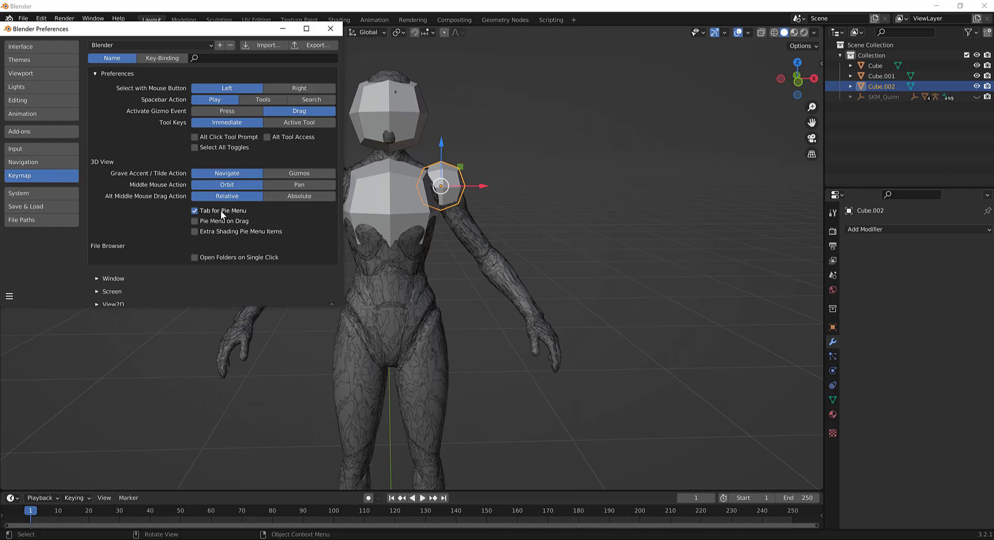
pyautogui.moveTo(541, 167); pyautogui.dragTo(542, 166, button='middle')
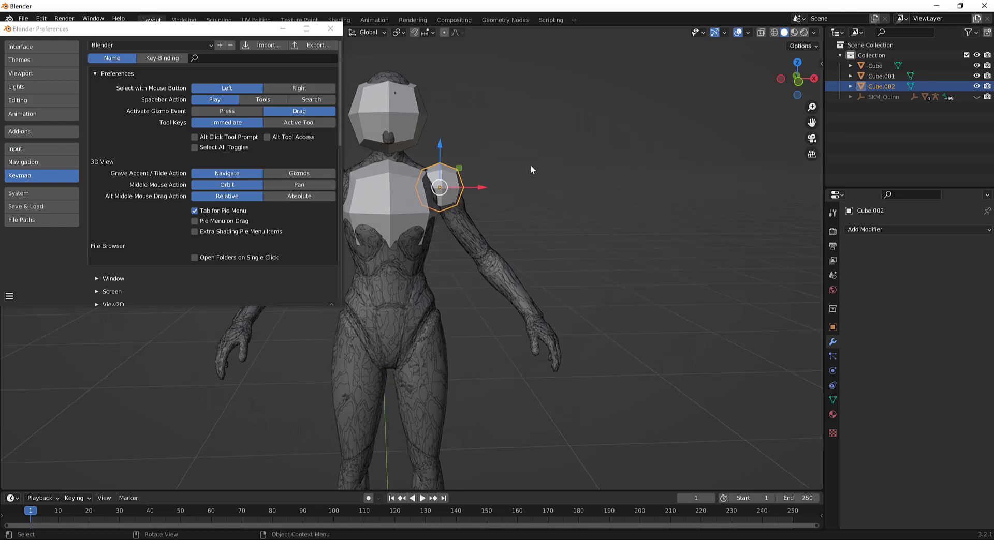
pyautogui.press('Tab')
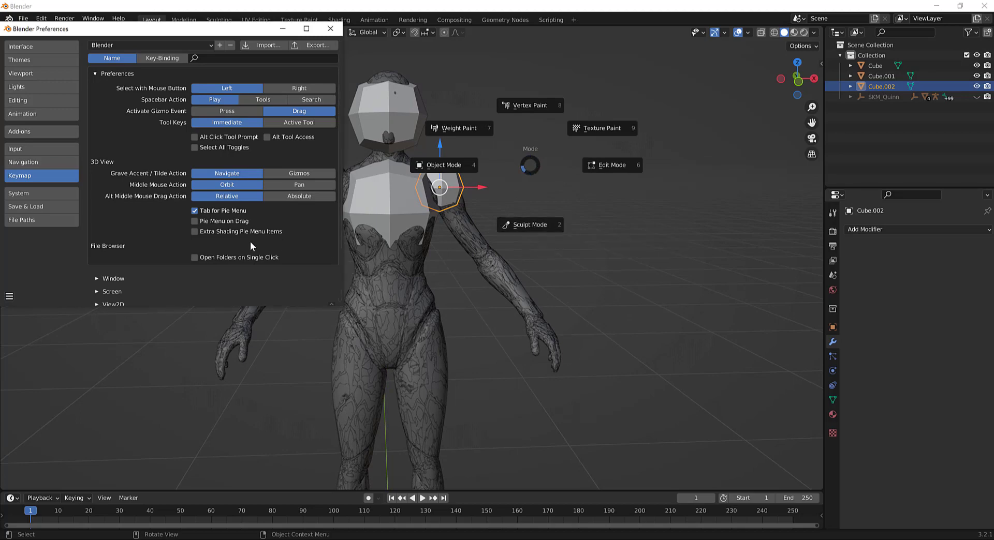
pyautogui.scroll(-4, 250, 241)
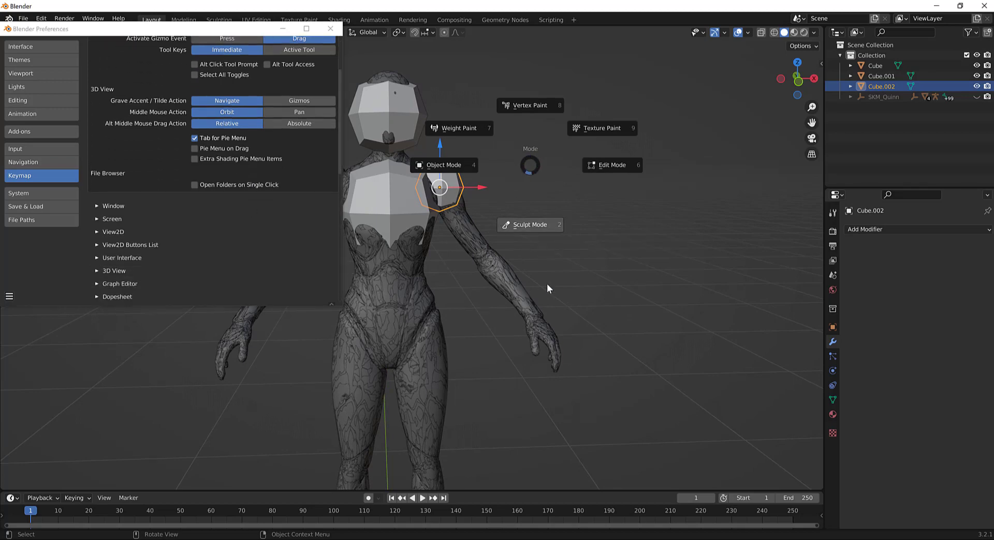
pyautogui.press('Escape')
pyautogui.press('`')
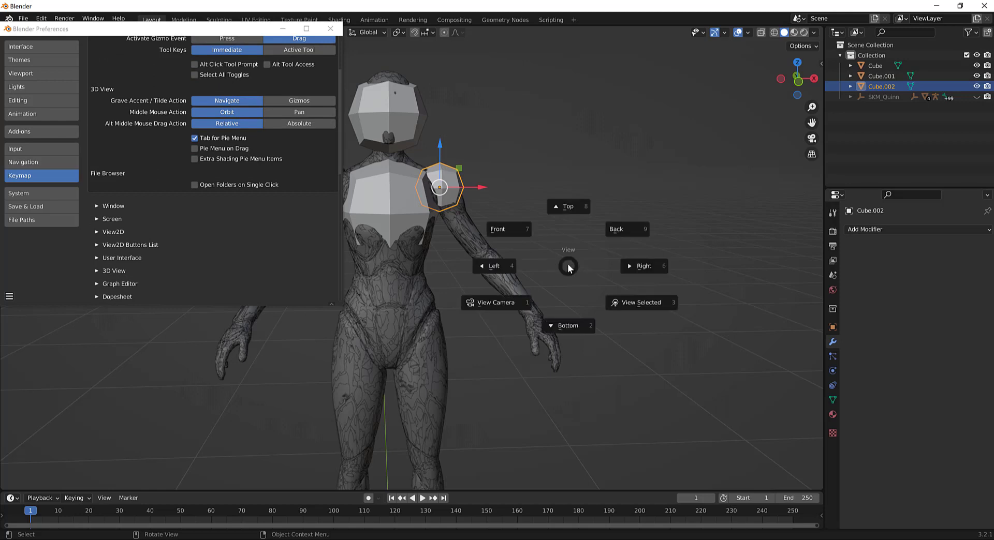
pyautogui.press('Escape')
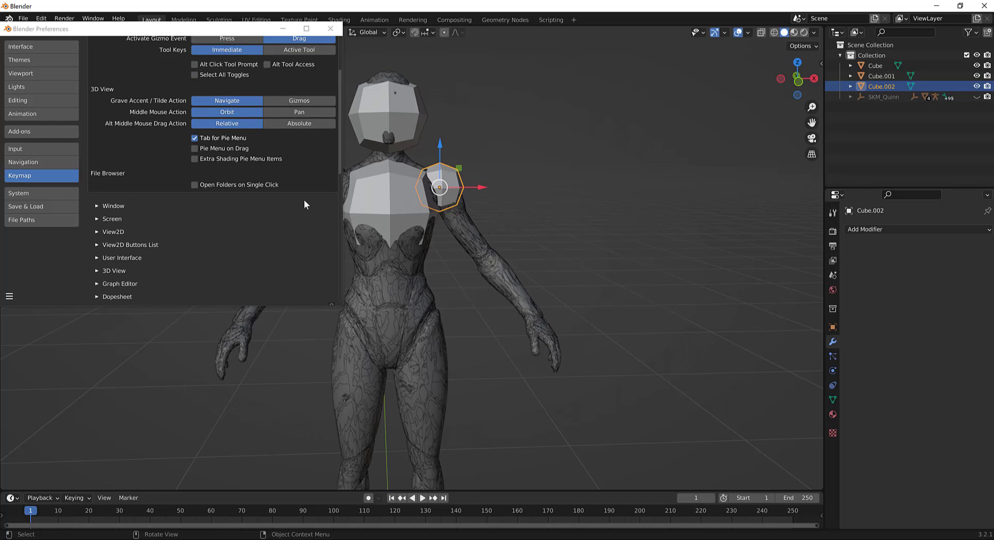
pyautogui.scroll(4, 262, 168)
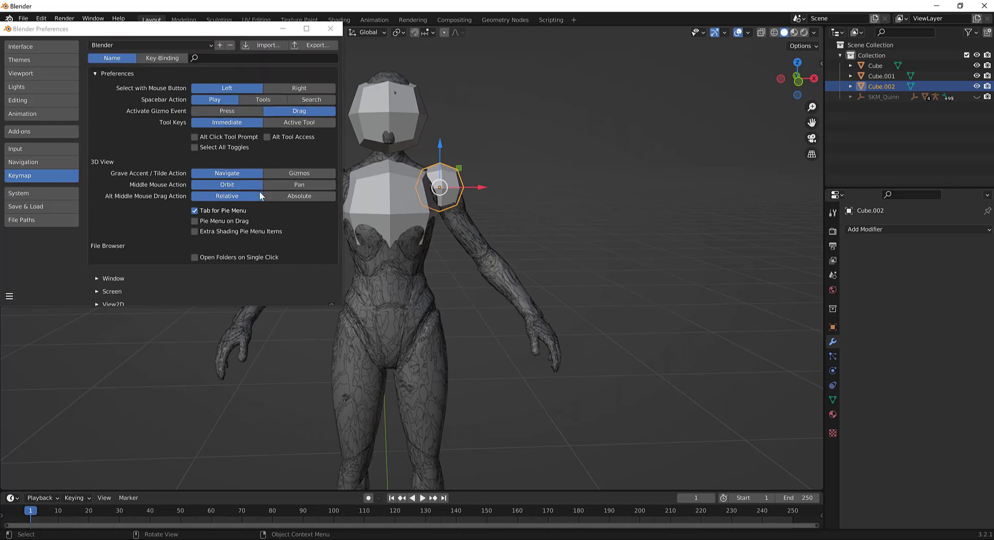
pyautogui.click(330, 29)
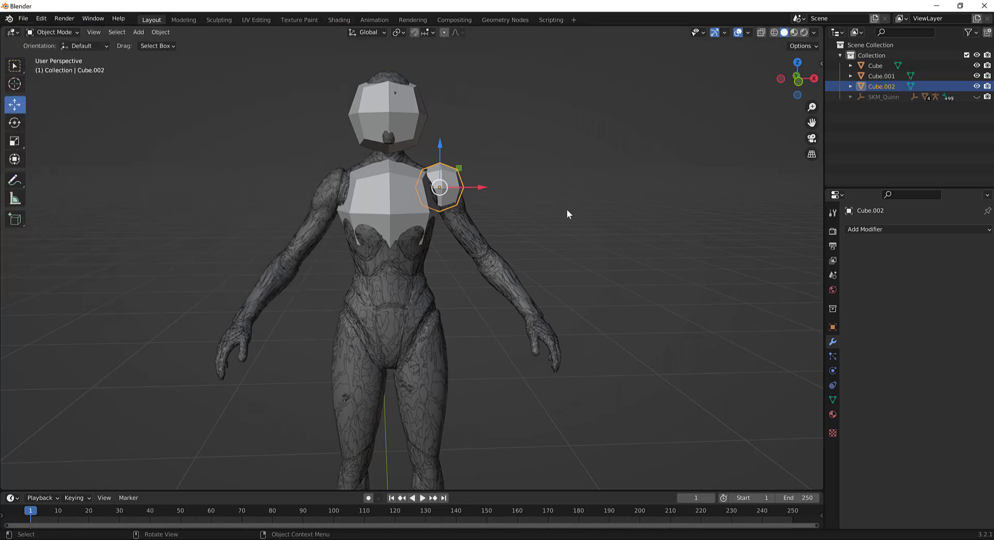
# - Switch to the front orthographic view and reposition the small cube over the mannequin's shoulder joint
pyautogui.moveTo(566, 209)
pyautogui.mouseDown(button='middle')
pyautogui.moveTo(554, 216)
pyautogui.moveTo(562, 220)
pyautogui.mouseUp(button='middle')
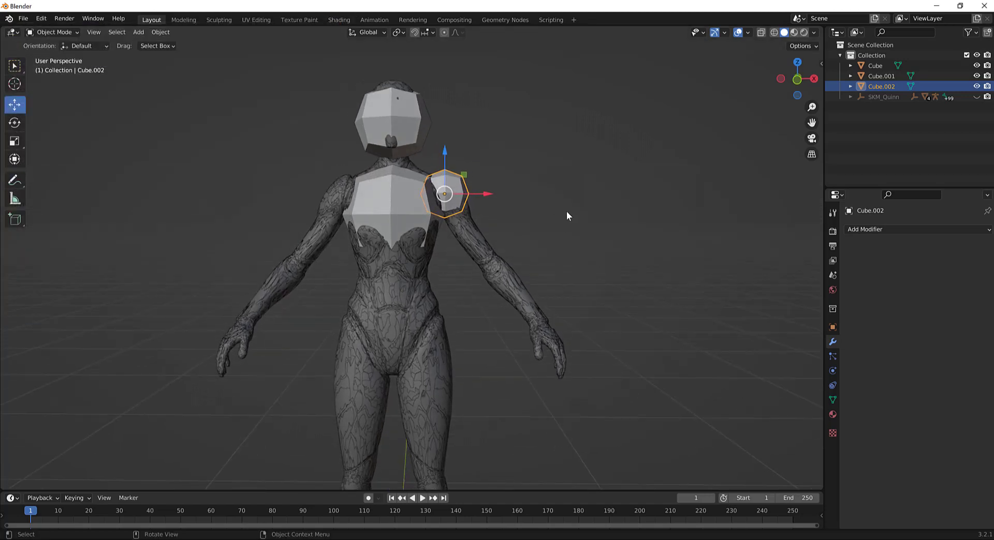
pyautogui.press('`')
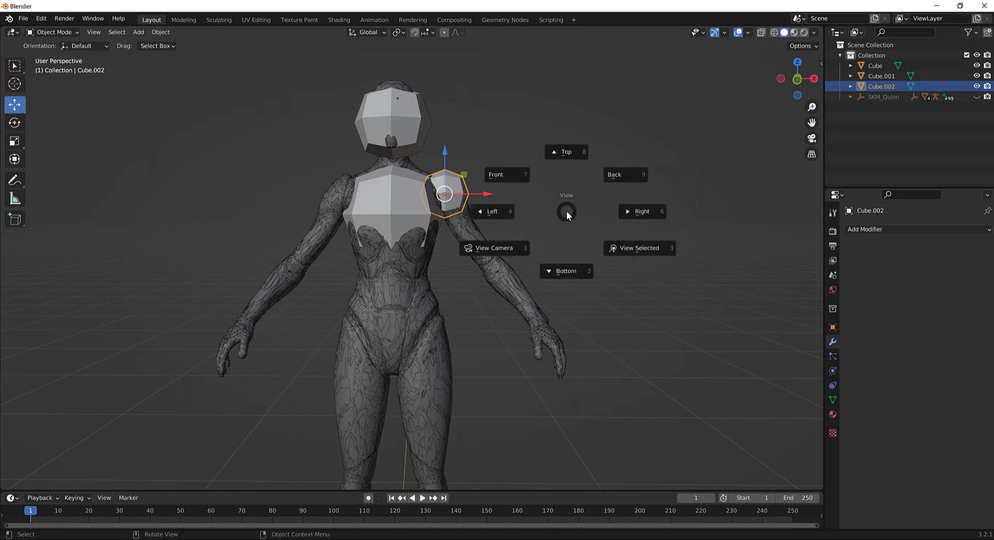
pyautogui.click(516, 174)
pyautogui.moveTo(507, 213); pyautogui.dragTo(529, 232, button='middle')
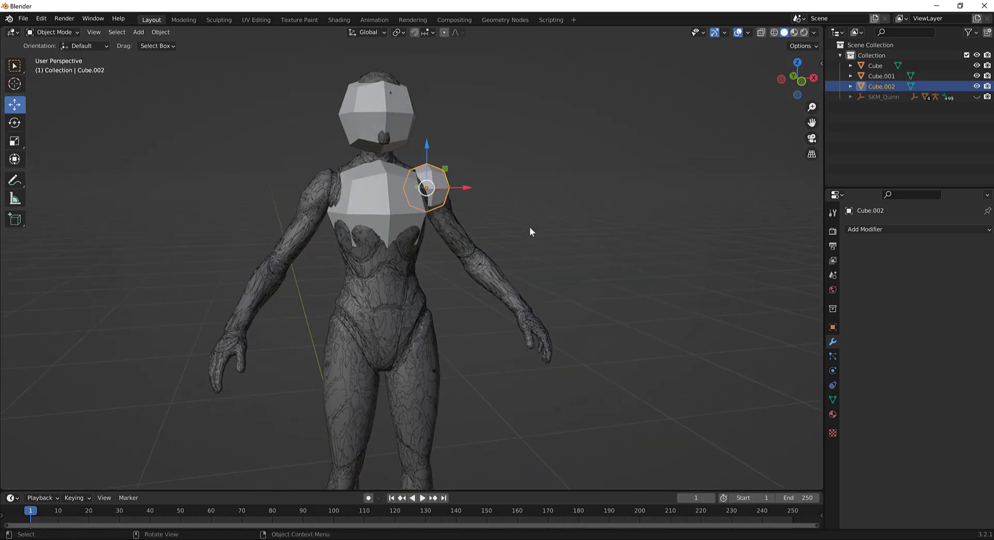
pyautogui.press('`')
pyautogui.click(479, 191)
pyautogui.press('g')
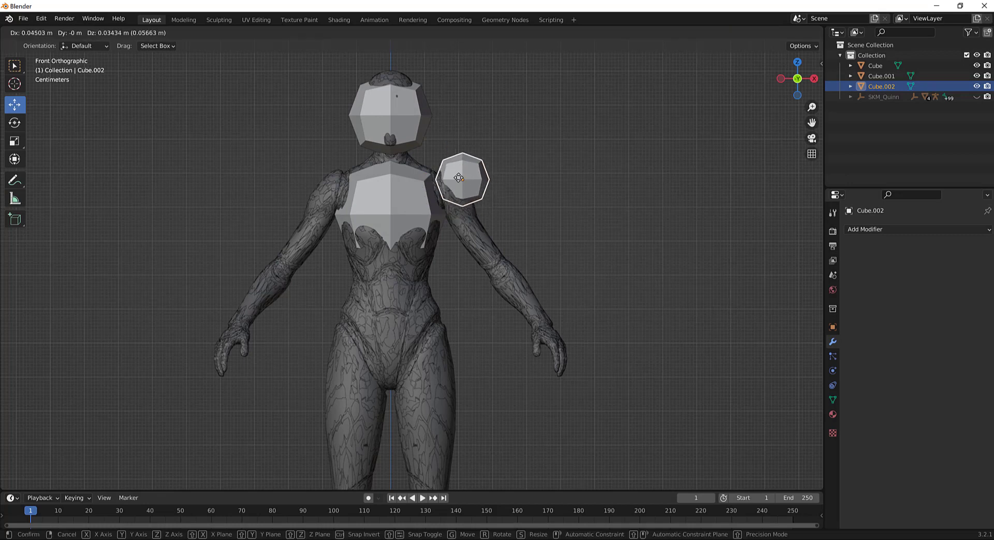
pyautogui.click(444, 192)
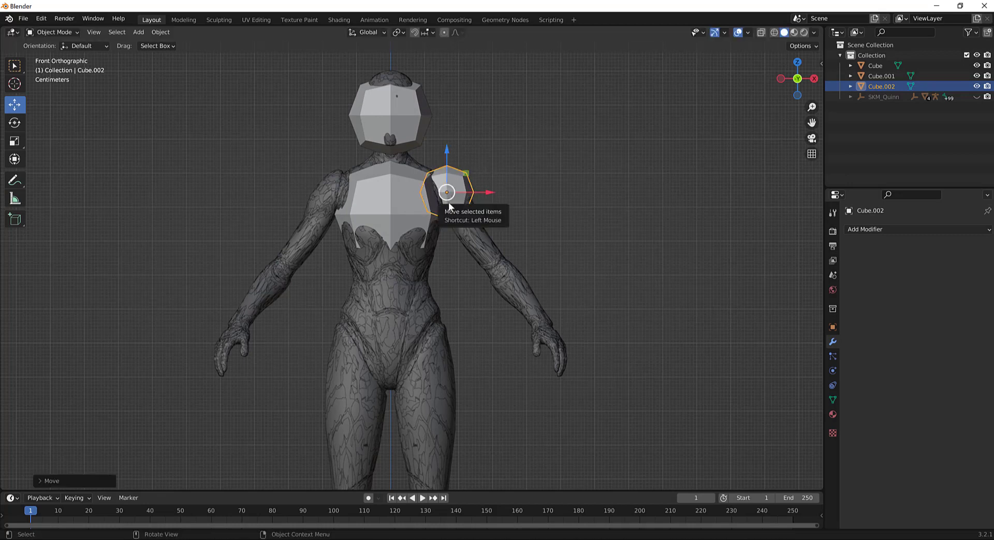
# - Duplicate the shoulder cube onto the elbow of the same arm and scale the copy down to fit the joint
pyautogui.hotkey('shift', 'd')
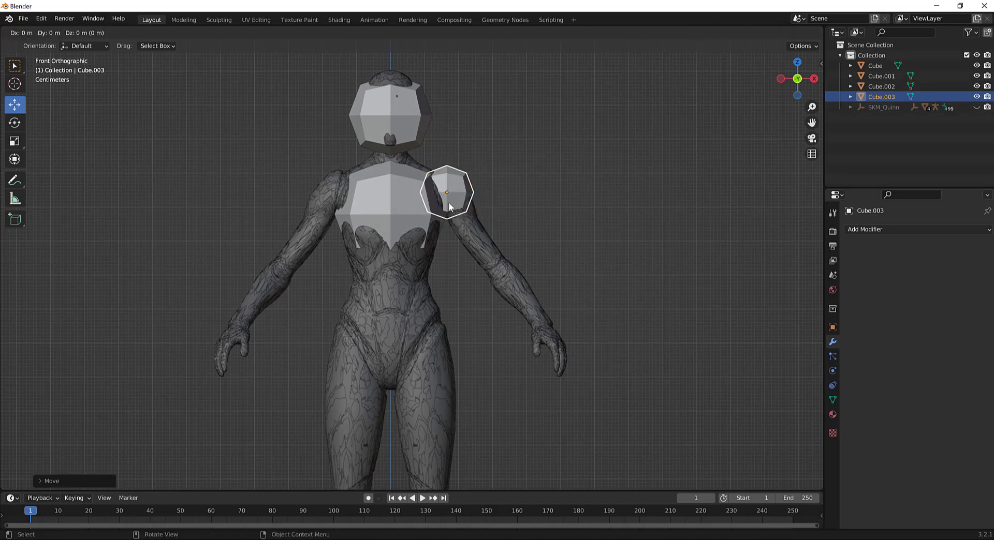
pyautogui.click(498, 266)
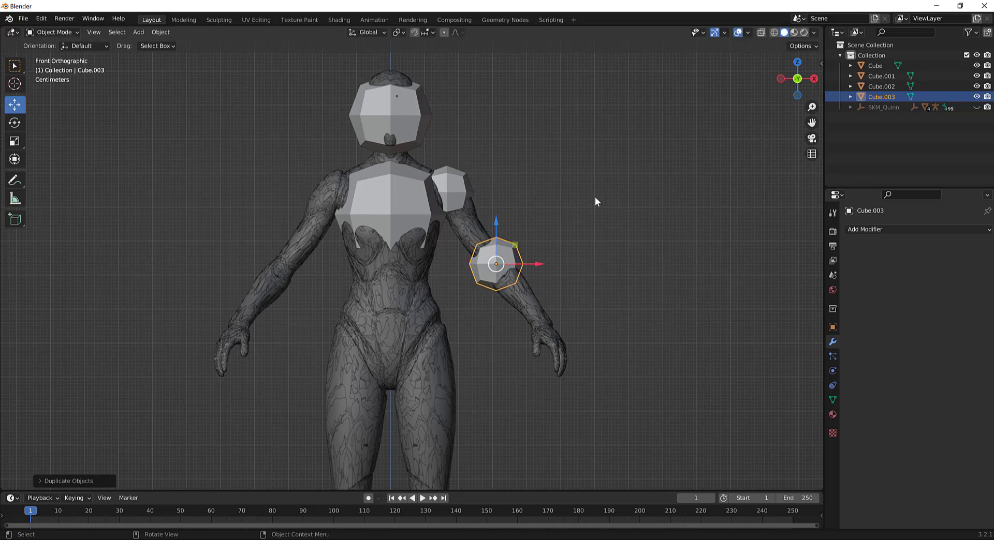
pyautogui.press('s')
pyautogui.click(568, 216)
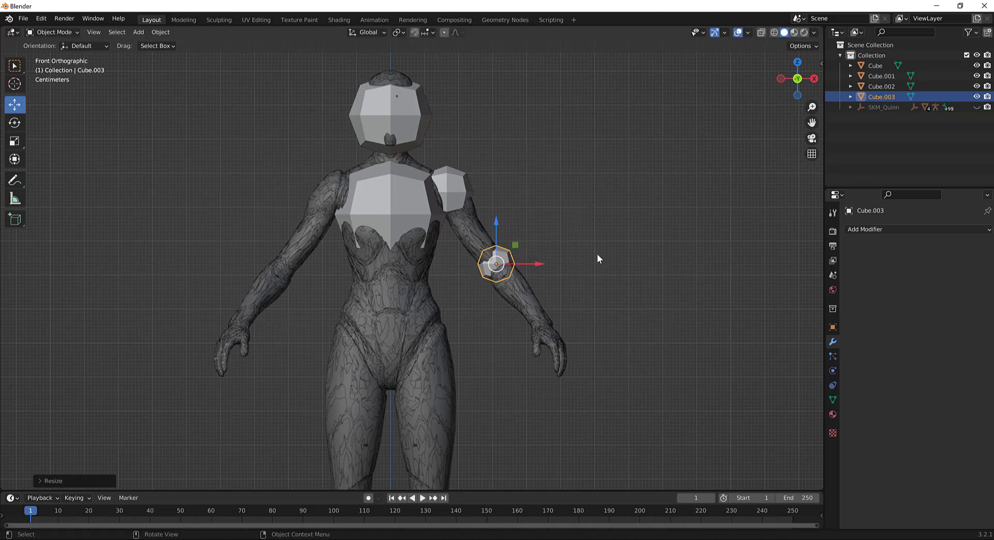
pyautogui.hotkey('shift', 's')
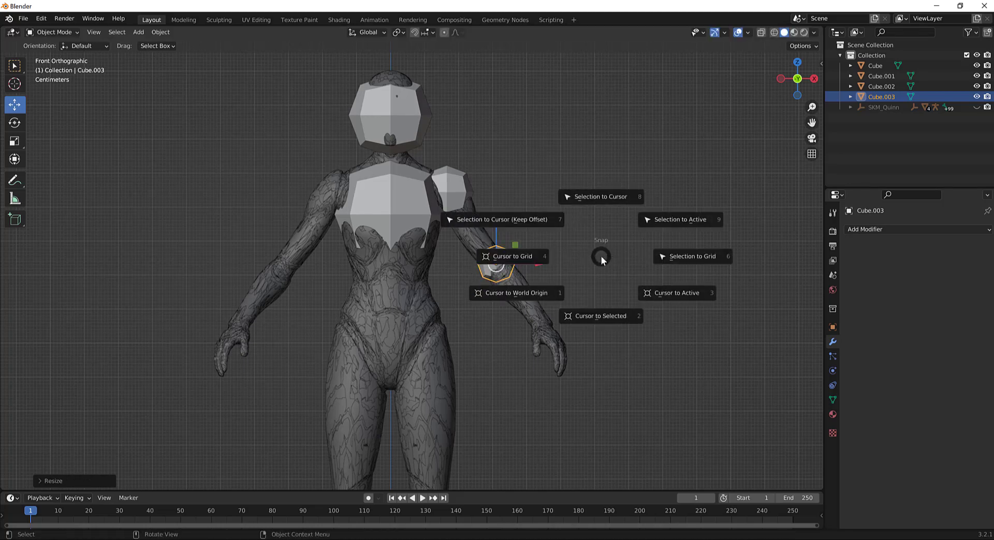
# - Duplicate the elbow cube and position the copy over the wrist of the same arm, aligning it in depth
pyautogui.hotkey('shift', 'd')
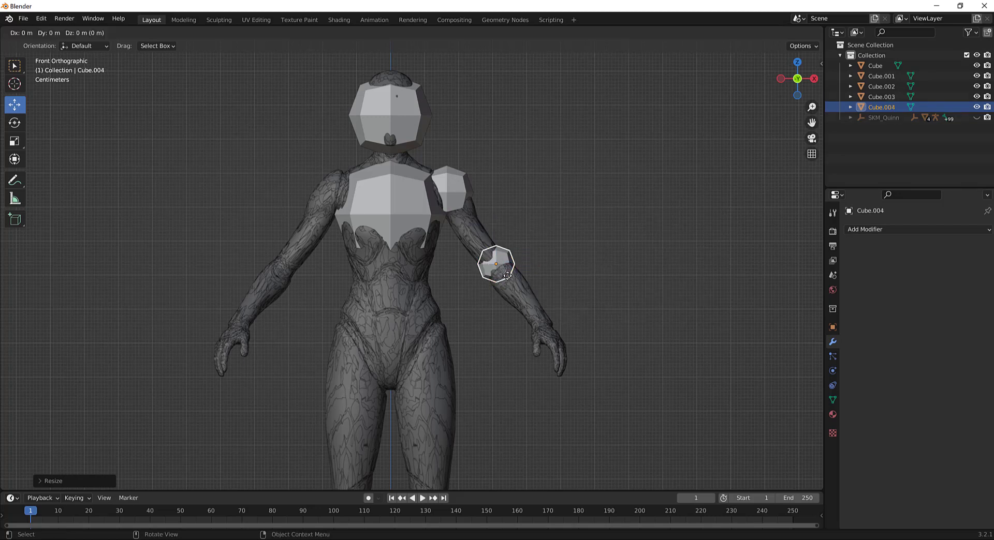
pyautogui.click(542, 337)
pyautogui.moveTo(542, 337); pyautogui.dragTo(559, 371, button='middle')
pyautogui.moveTo(543, 370); pyautogui.dragTo(480, 369)
pyautogui.moveTo(585, 346); pyautogui.dragTo(658, 322, button='middle')
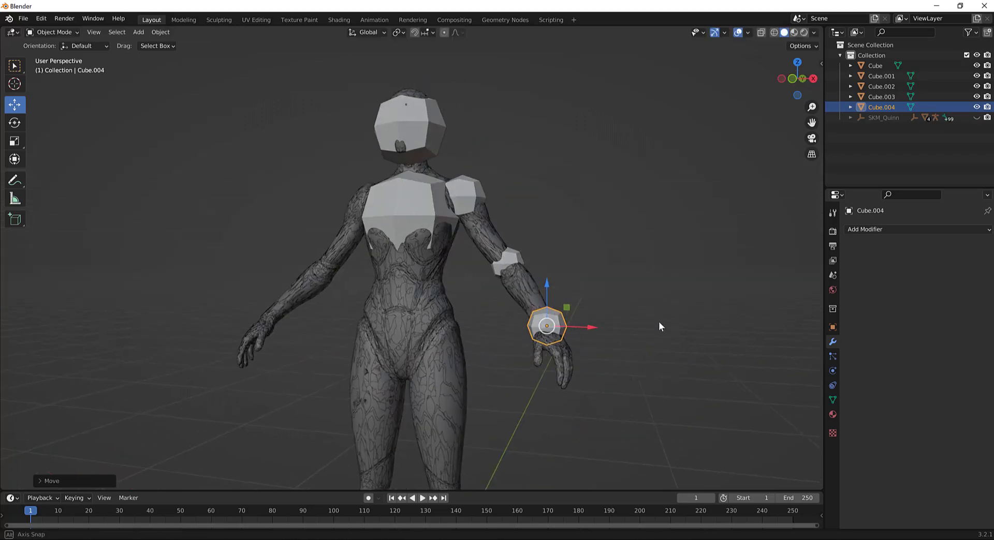
pyautogui.moveTo(585, 327); pyautogui.dragTo(581, 327)
# - Scale the wrist cube down to about 0.78 and adjust its position so it wraps the wrist
pyautogui.press('s')
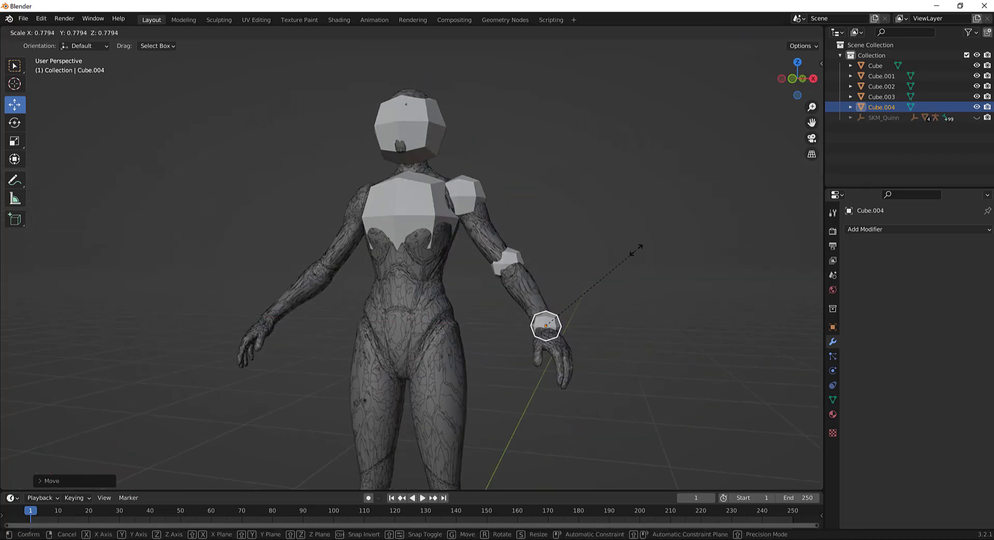
pyautogui.click(640, 247)
pyautogui.moveTo(640, 247); pyautogui.dragTo(514, 295, button='middle')
pyautogui.moveTo(513, 295); pyautogui.dragTo(558, 275)
pyautogui.moveTo(558, 275); pyautogui.dragTo(645, 268, button='middle')
pyautogui.moveTo(577, 153); pyautogui.dragTo(555, 161, button='middle')
pyautogui.scroll(6, 595, 173)
pyautogui.scroll(-2, 604, 156)
pyautogui.scroll(-3, 566, 185)
pyautogui.scroll(2, 529, 194)
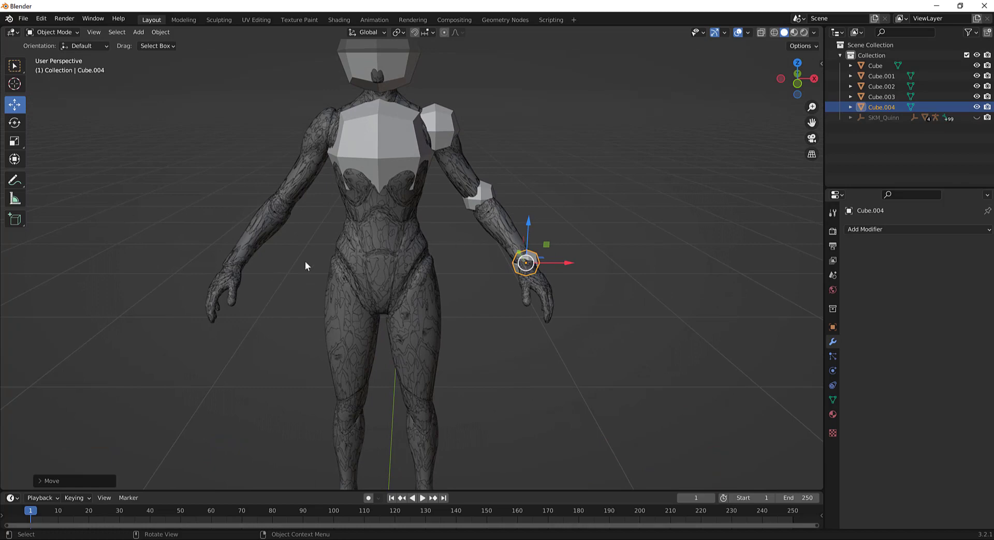
# - Add a Mirror modifier to the shoulder cube, using the chest cube Cube.001 as the mirror object
pyautogui.click(383, 162)
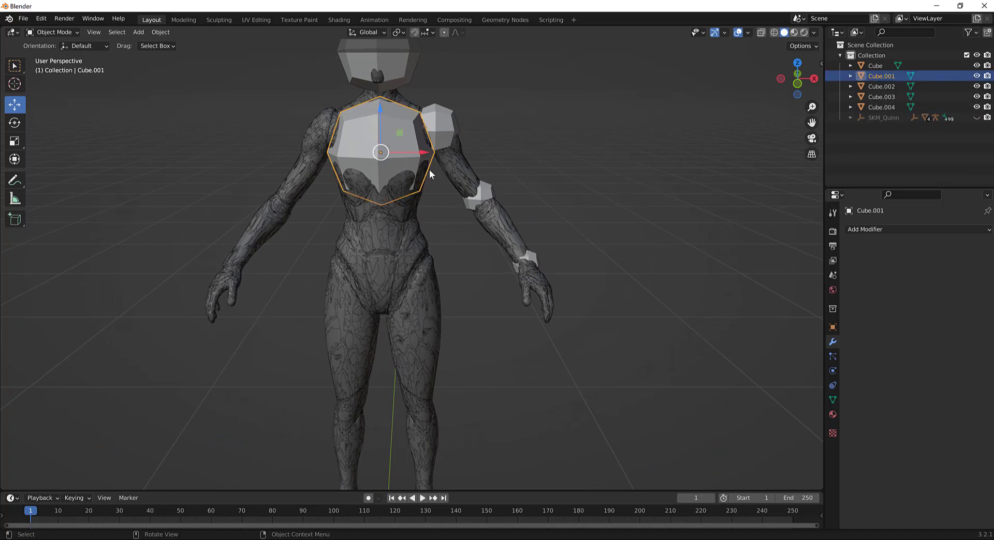
pyautogui.click(437, 119)
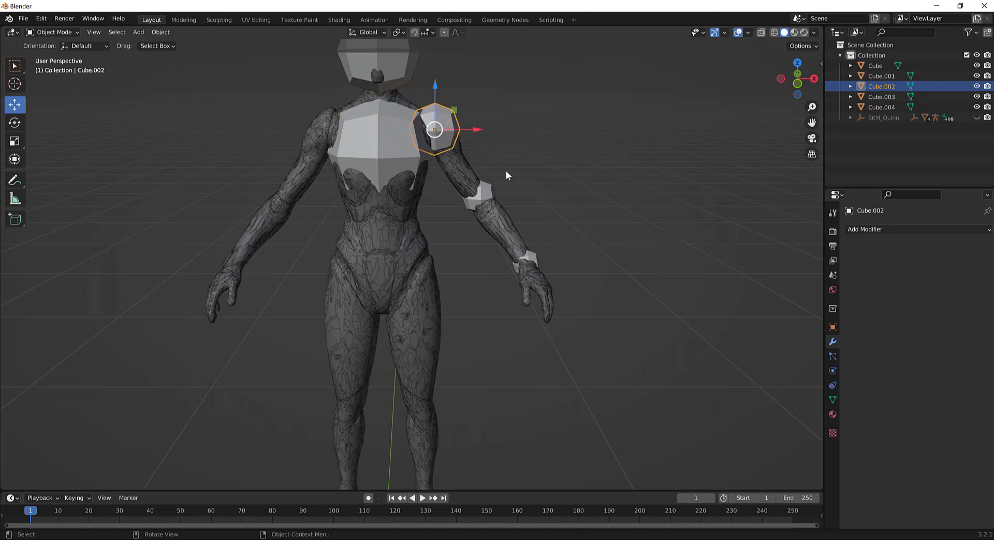
pyautogui.click(877, 229)
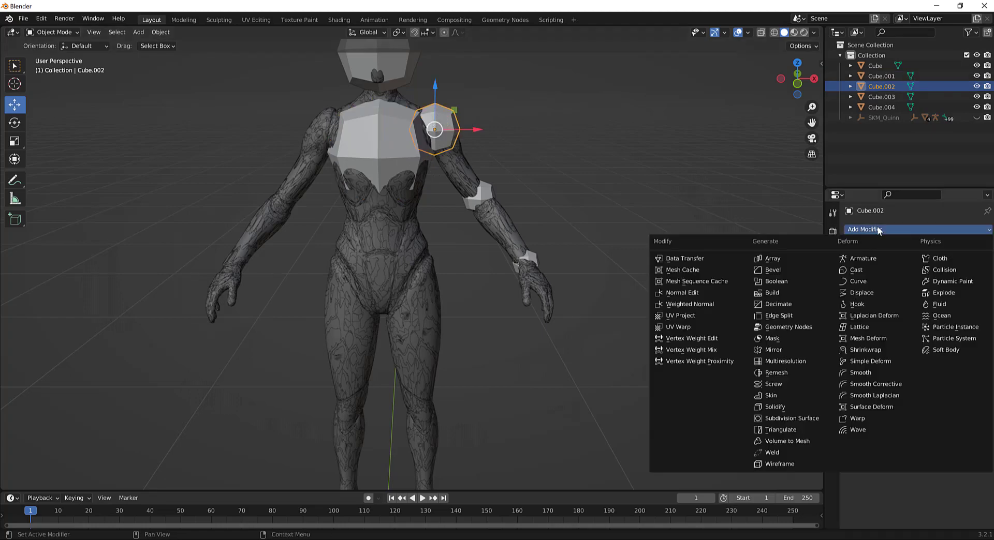
pyautogui.click(785, 350)
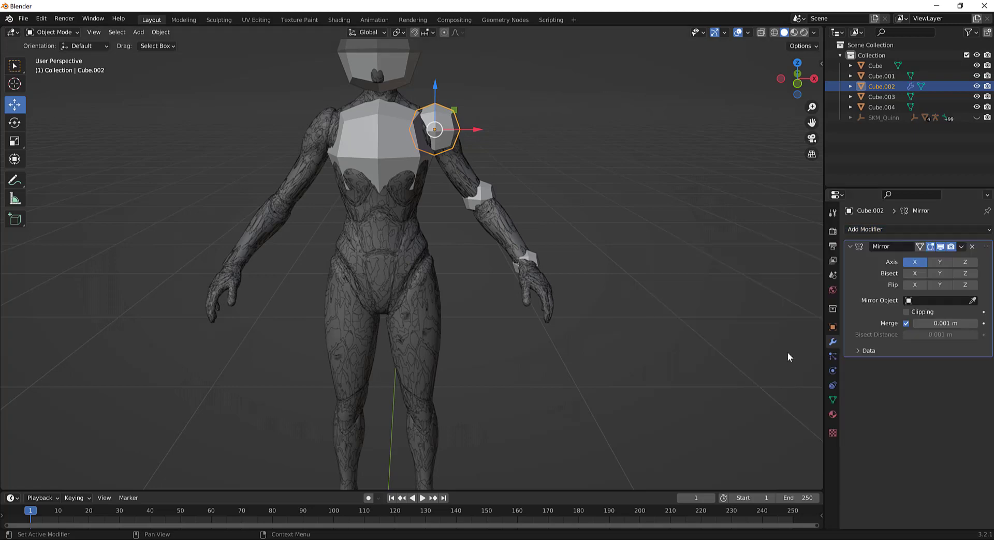
pyautogui.click(973, 301)
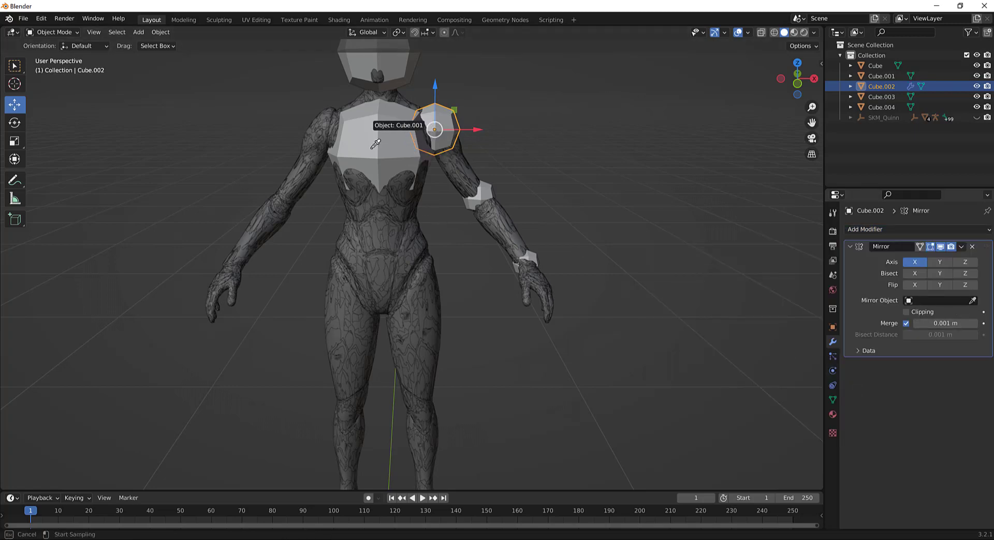
pyautogui.click(389, 134)
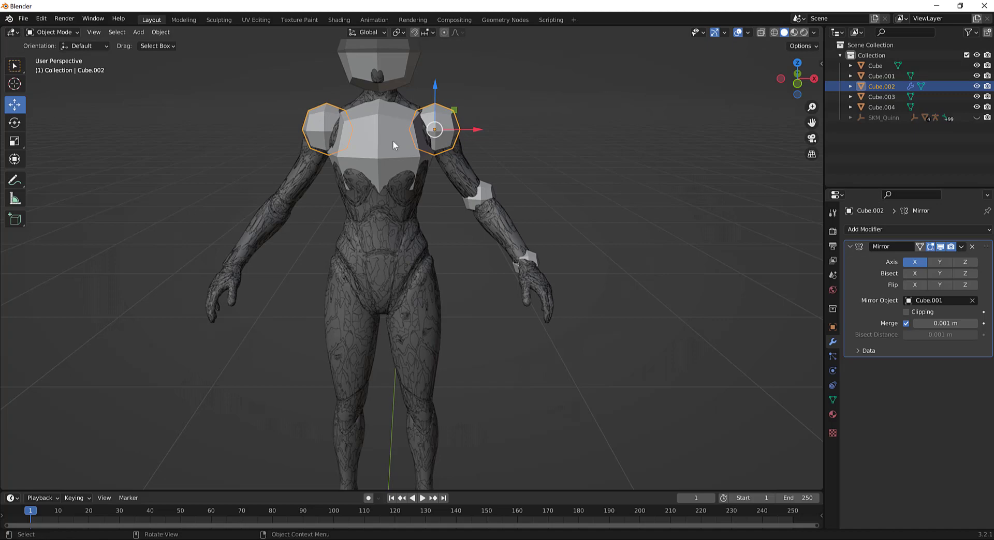
# - Mirror the elbow cube to the other arm with a Mirror modifier that uses the chest cube as its mirror object
pyautogui.click(486, 191)
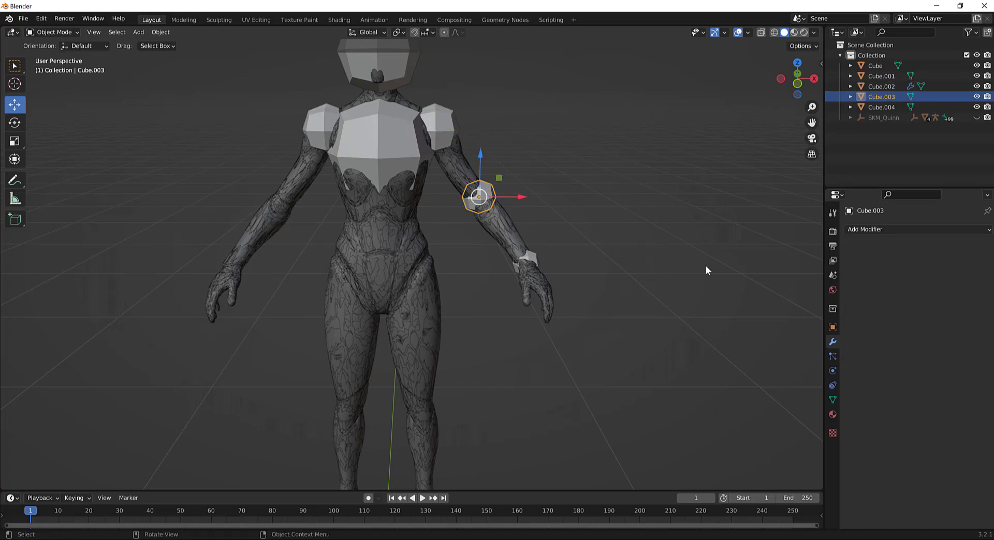
pyautogui.click(926, 231)
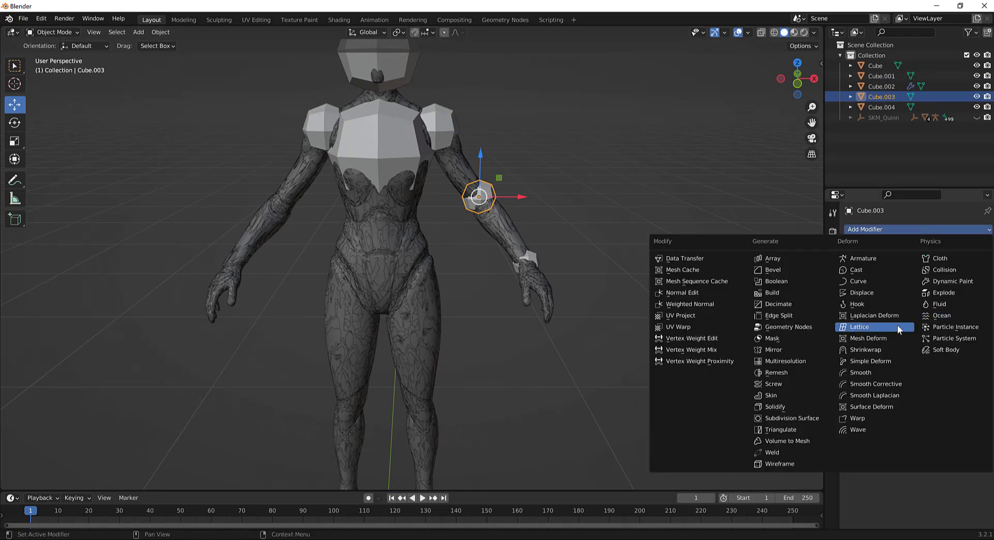
pyautogui.click(773, 350)
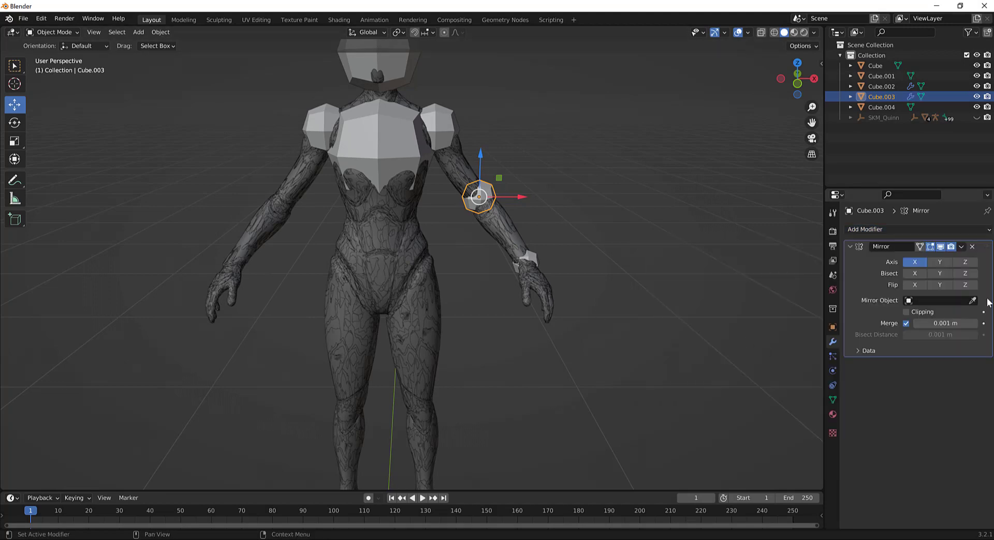
pyautogui.click(972, 301)
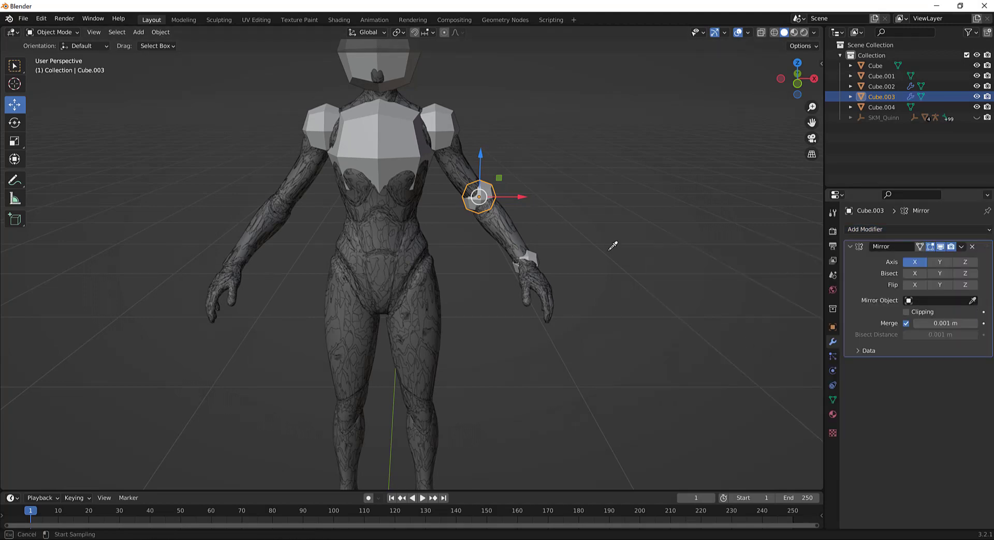
pyautogui.click(402, 144)
# - Add a Mirror modifier to the wrist cube Cube.004
pyautogui.click(536, 261)
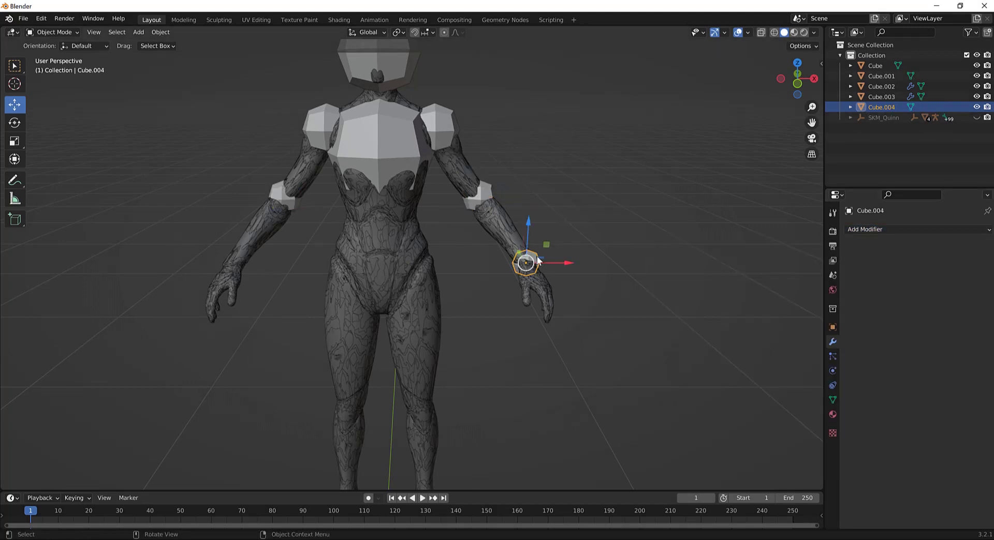
pyautogui.click(889, 229)
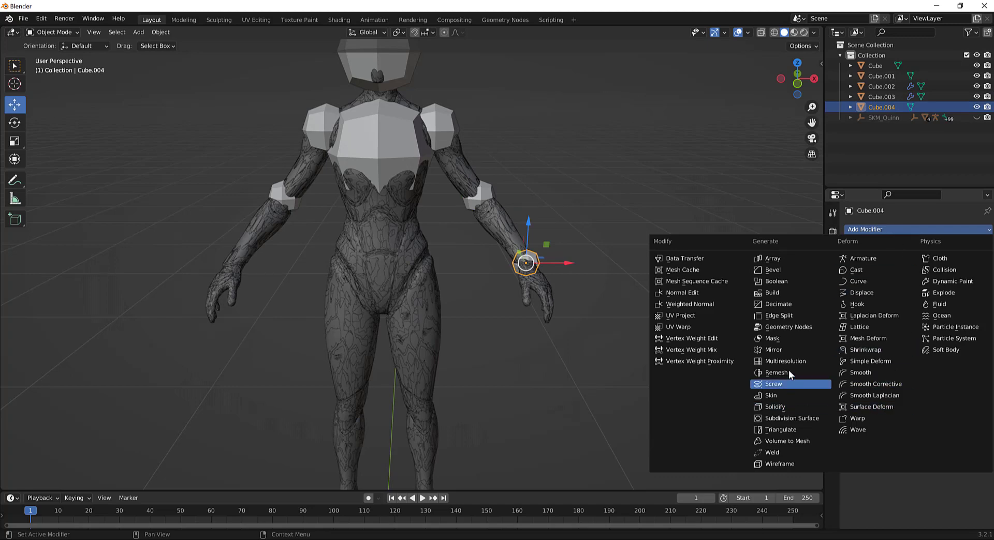
pyautogui.click(782, 350)
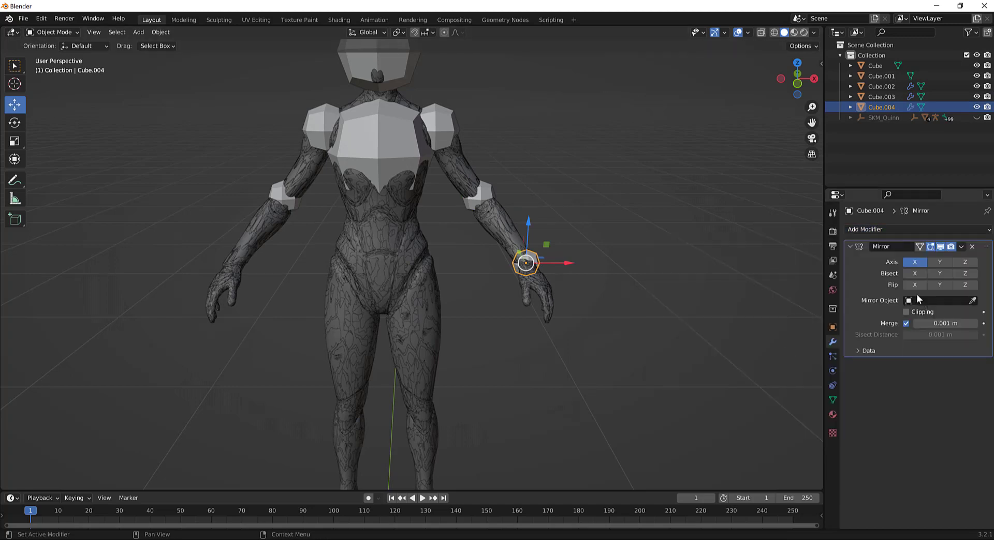
# - Rename the chest cube Cube.001 to Torso
pyautogui.click(389, 142)
pyautogui.doubleClick(891, 76)
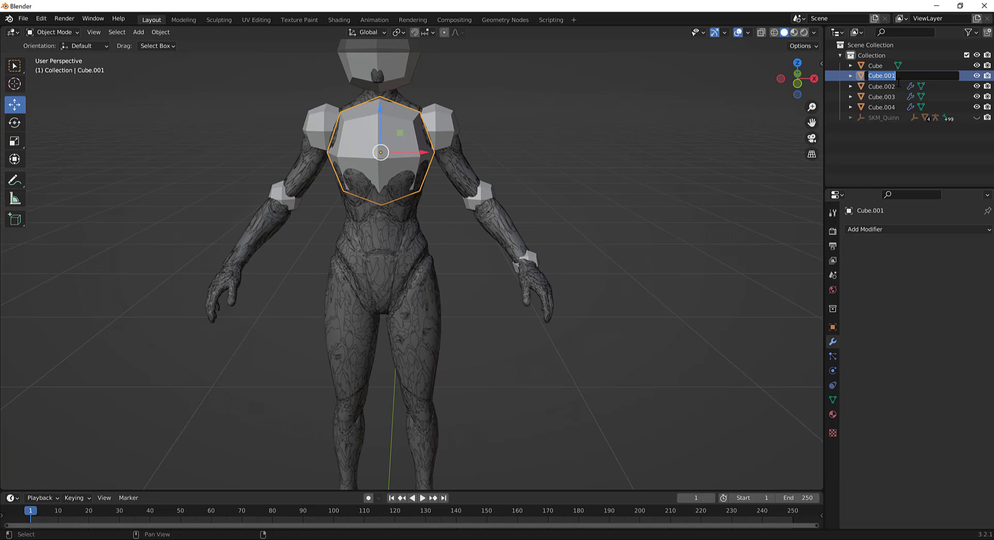
pyautogui.write('Torso')
pyautogui.press('Return')
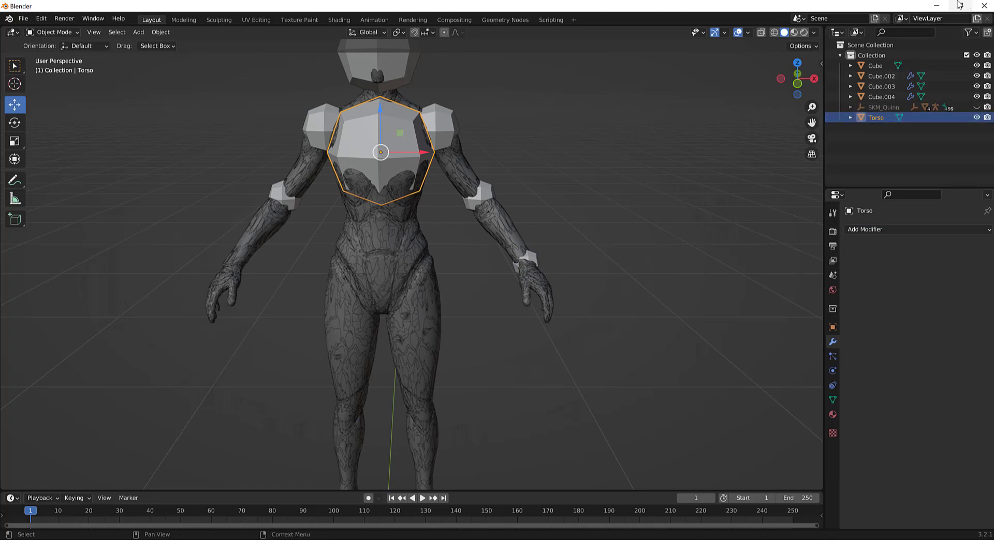
pyautogui.click(541, 248)
pyautogui.click(525, 261)
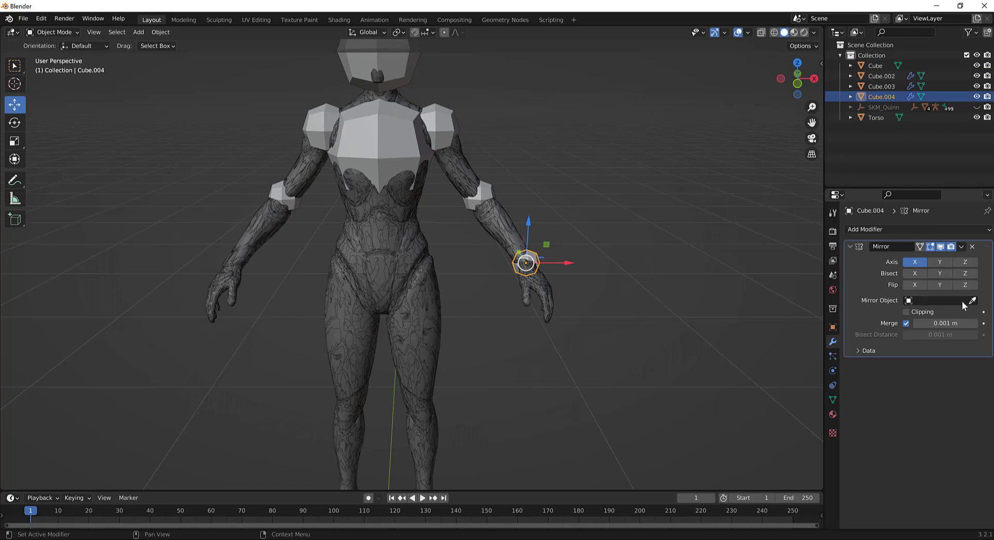
pyautogui.click(943, 301)
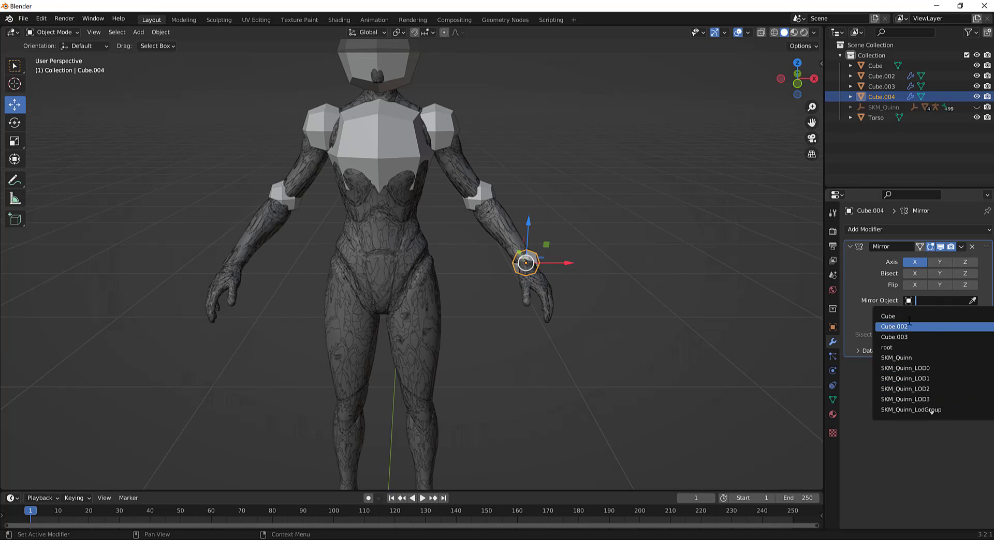
pyautogui.click(908, 308)
pyautogui.click(910, 301)
pyautogui.click(874, 118)
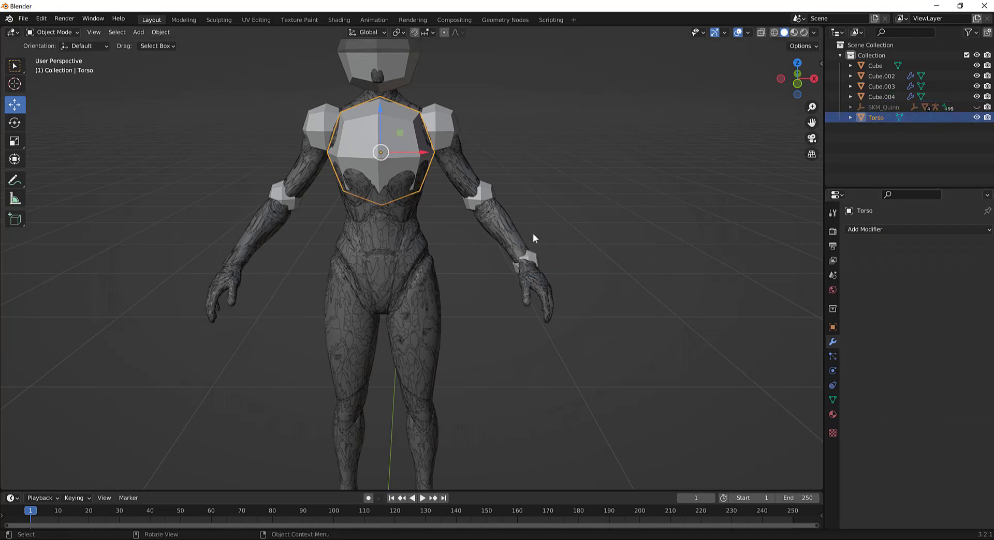
pyautogui.click(535, 255)
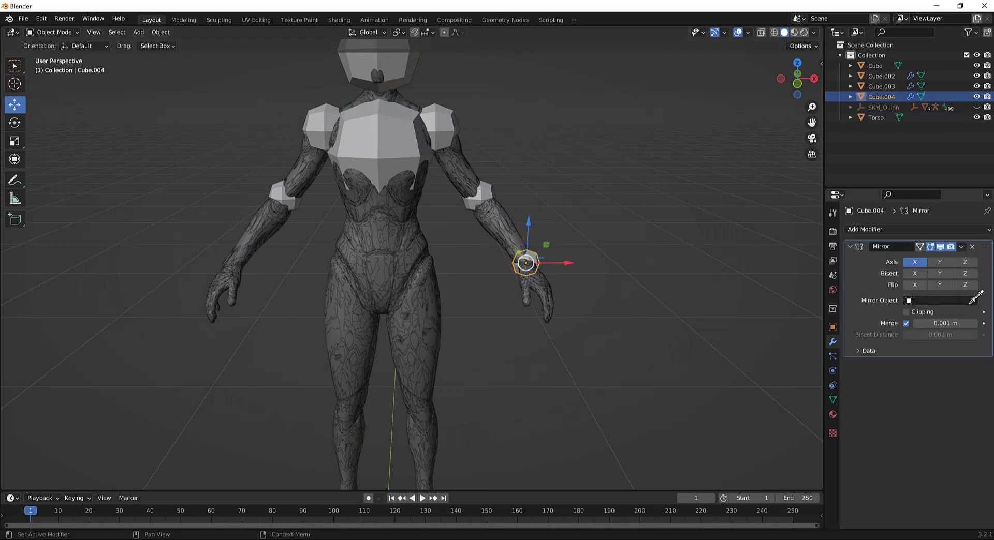
pyautogui.click(974, 298)
pyautogui.click(947, 300)
pyautogui.click(947, 300)
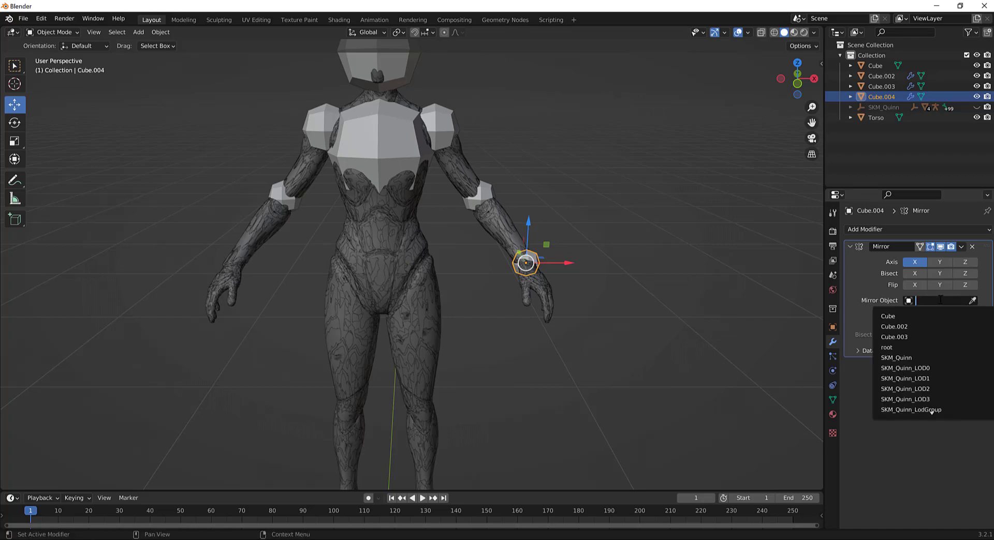
pyautogui.press('Escape')
pyautogui.click(971, 246)
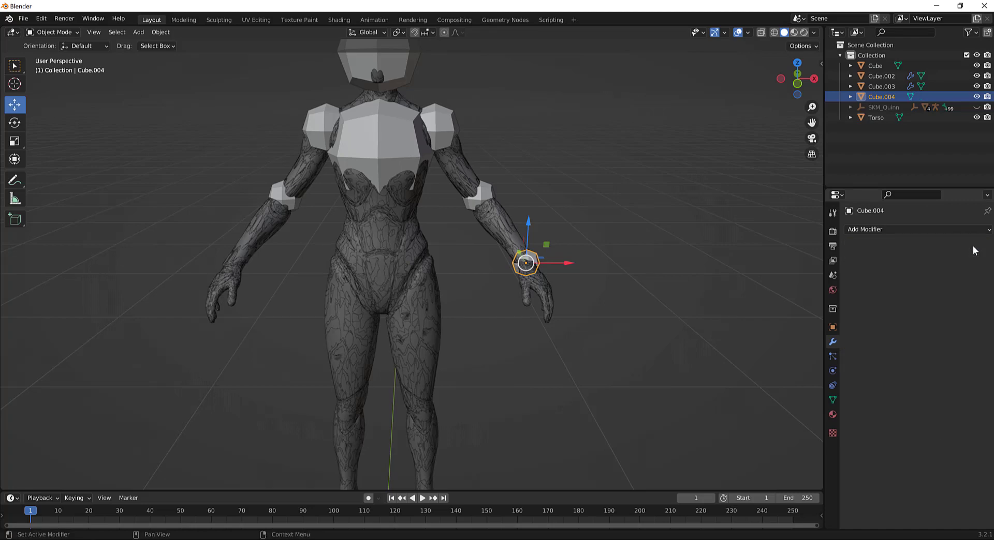
# - Add a Mirror modifier to the wrist cube Cube.004, using Torso as the mirror object
pyautogui.click(952, 230)
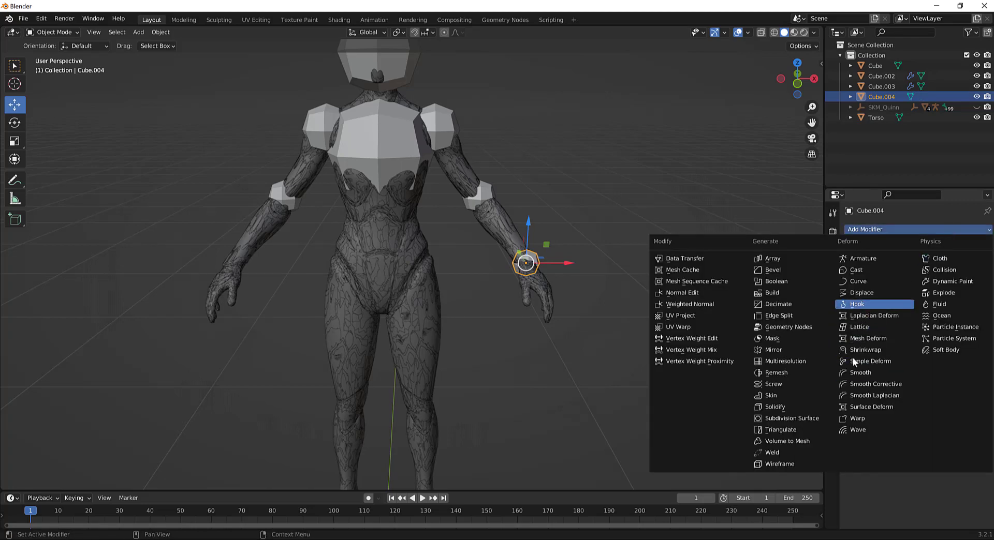
pyautogui.click(773, 350)
pyautogui.click(942, 302)
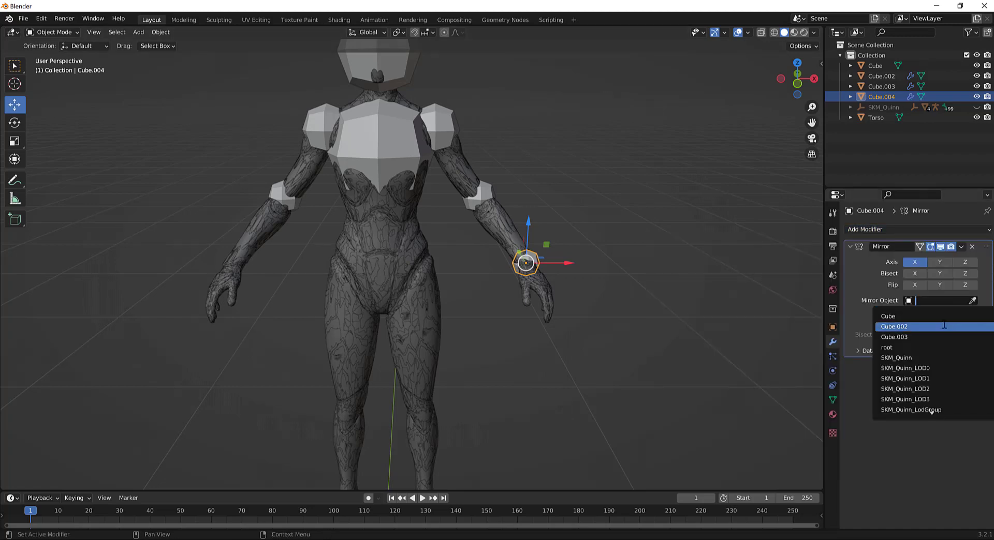
pyautogui.click(972, 301)
pyautogui.click(879, 113)
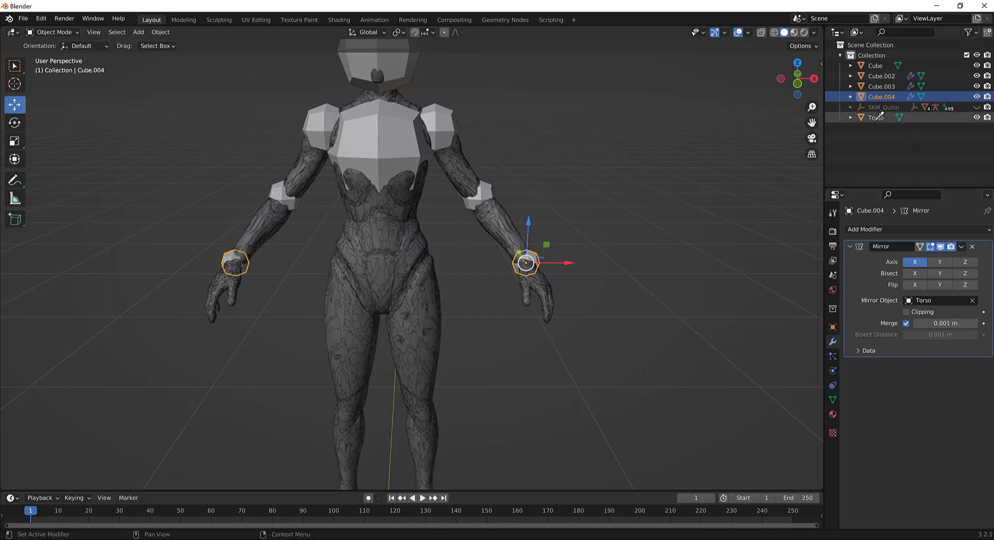
pyautogui.moveTo(637, 196); pyautogui.dragTo(587, 188, button='middle')
pyautogui.scroll(2, 609, 166)
pyautogui.scroll(-3, 595, 174)
pyautogui.scroll(2, 570, 172)
pyautogui.scroll(-5, 599, 182)
pyautogui.scroll(4, 531, 220)
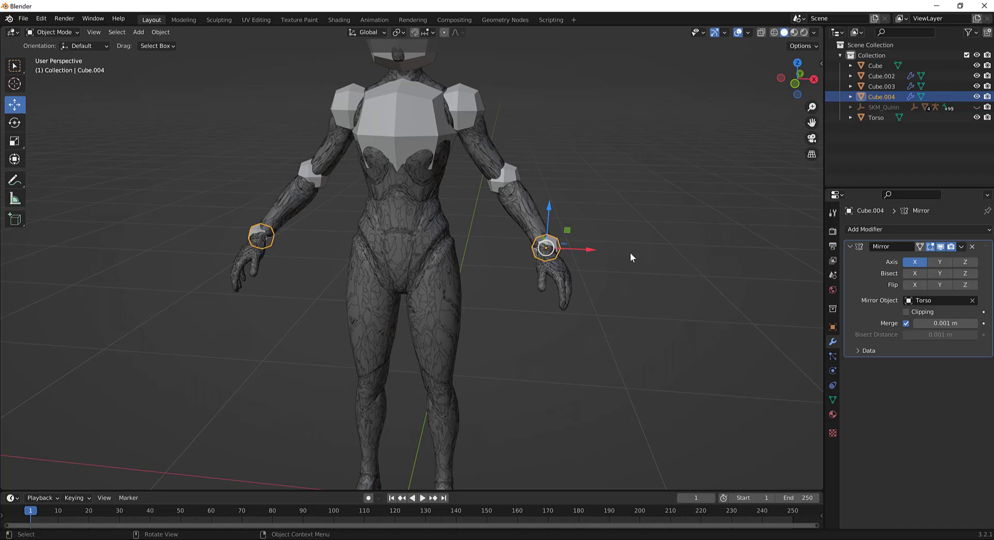
# - Add a new mesh cube at the scene origin and scale it down uniformly to about 0.05
pyautogui.scroll(-4, 583, 322)
pyautogui.click(573, 320)
pyautogui.hotkey('shift', 'a')
pyautogui.moveTo(587, 302)
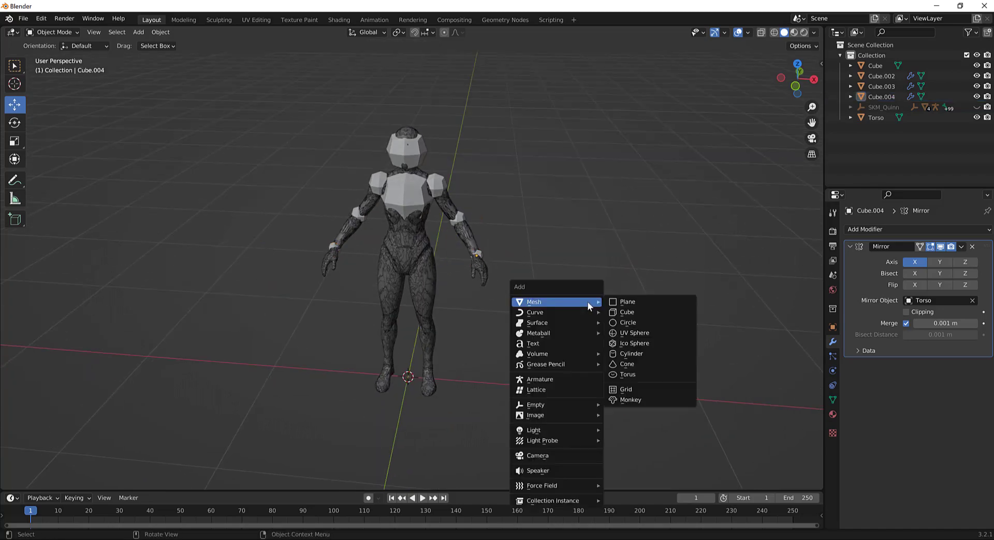
pyautogui.click(626, 313)
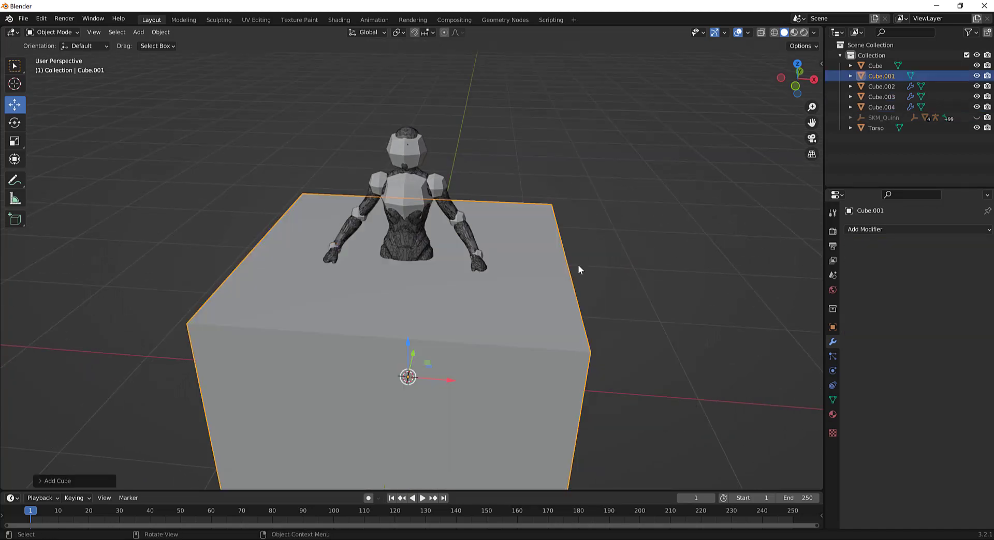
pyautogui.click(138, 31)
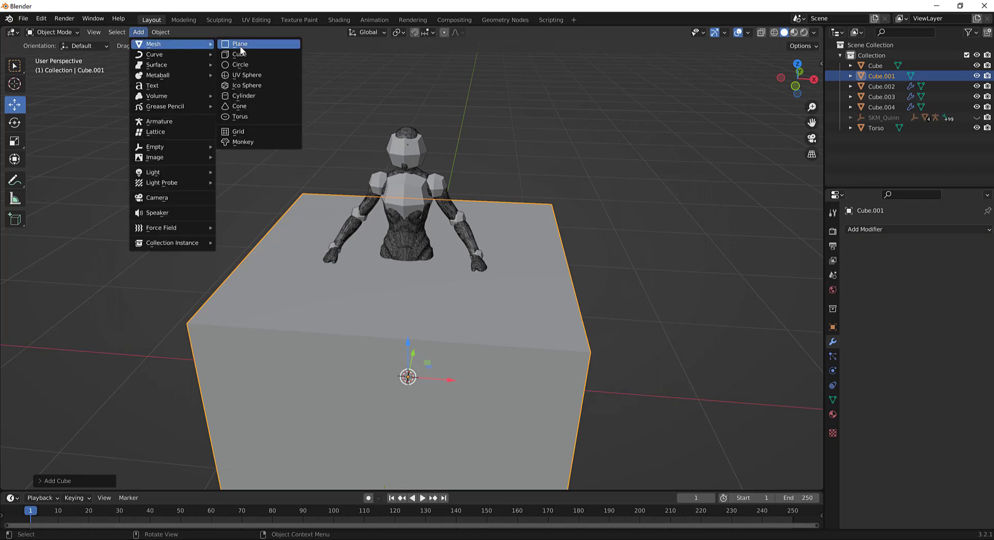
pyautogui.click(581, 279)
pyautogui.click(569, 278)
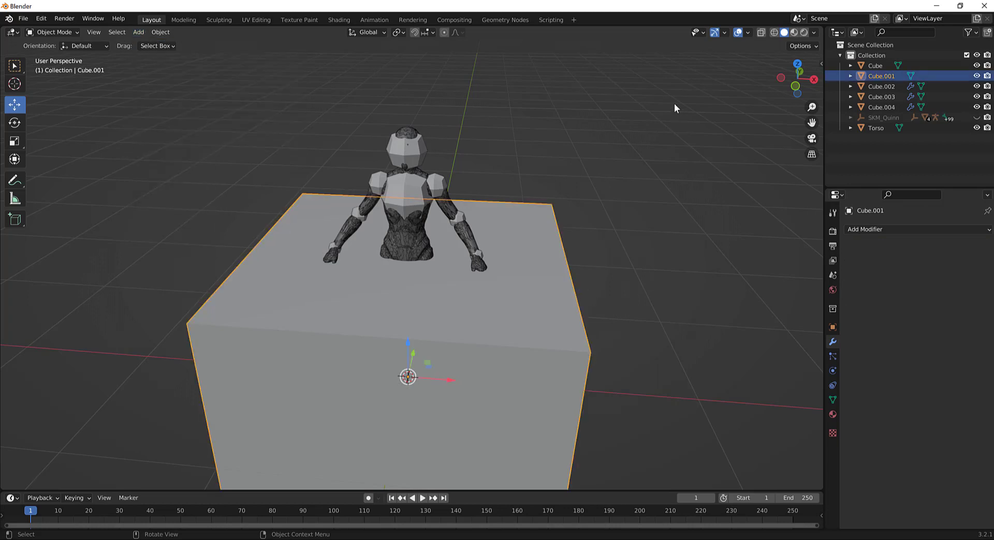
pyautogui.press('s')
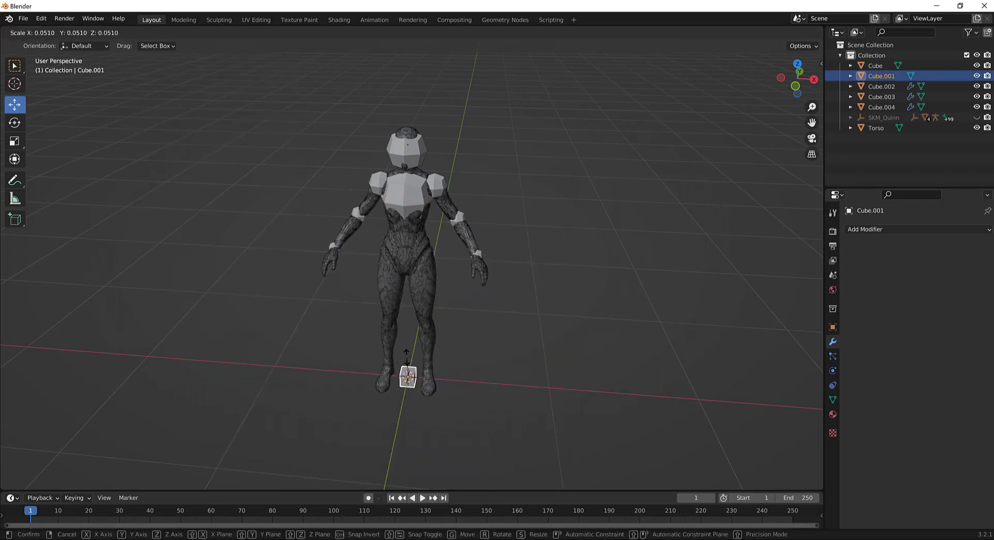
pyautogui.click(406, 357)
# - Raise the small cube straight up along Z to the mannequin's neck, working in the front view
pyautogui.moveTo(496, 343); pyautogui.dragTo(514, 311, button='middle')
pyautogui.press('`')
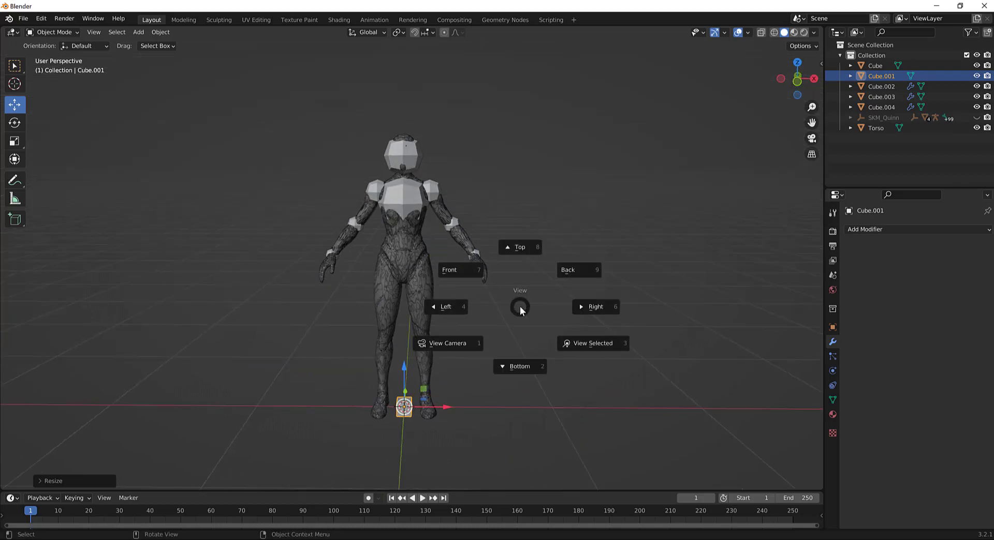
pyautogui.click(465, 269)
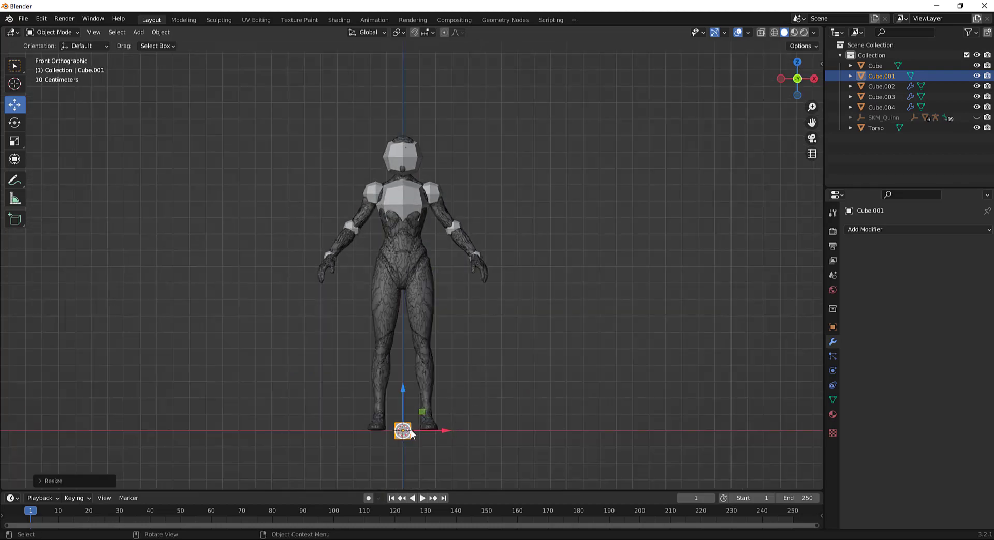
pyautogui.press('g')
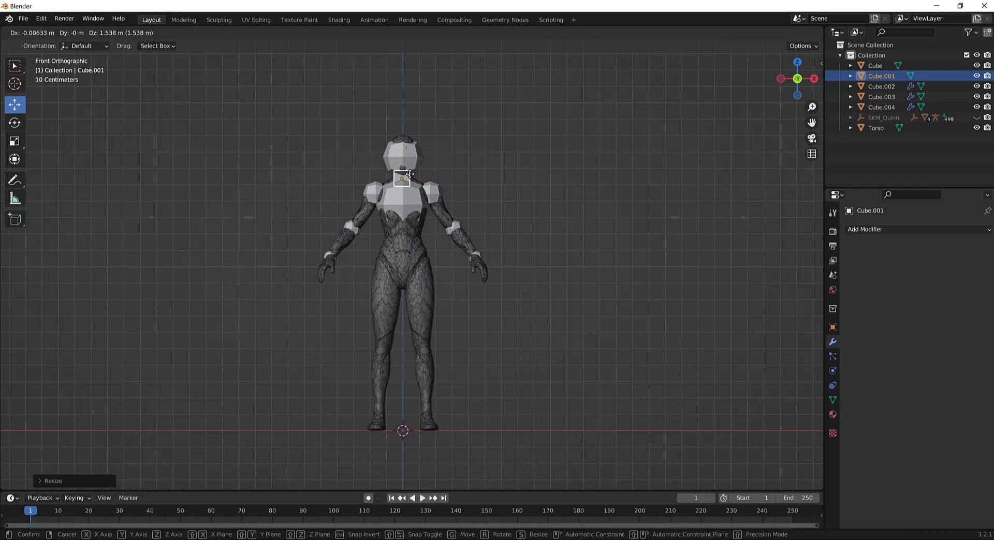
pyautogui.press('Escape')
pyautogui.moveTo(402, 389); pyautogui.dragTo(416, 130)
# - Scale the neck cube up to about 1.07, checking its fit from the side
pyautogui.scroll(3, 565, 133)
pyautogui.moveTo(565, 133); pyautogui.dragTo(489, 166, button='middle')
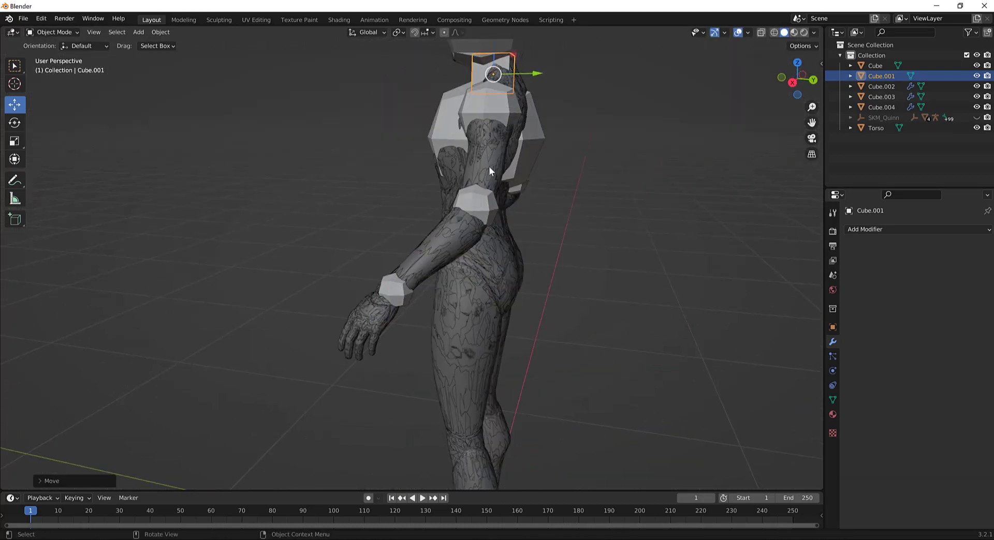
pyautogui.scroll(-3, 613, 102)
pyautogui.press('s')
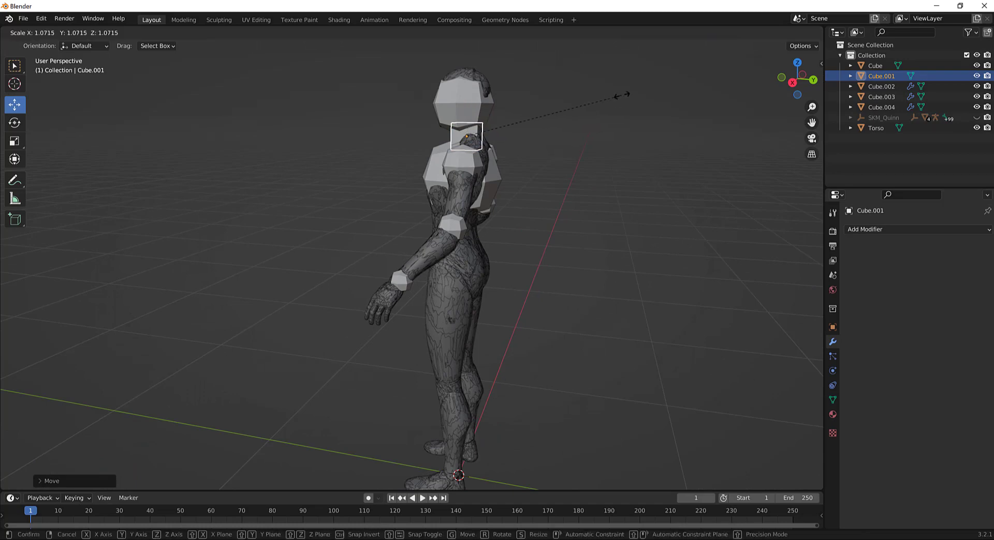
pyautogui.click(624, 96)
# - Duplicate the neck cube in the front view and place the copy beside the chest, below the shoulder cube
pyautogui.moveTo(568, 175); pyautogui.dragTo(661, 174, button='middle')
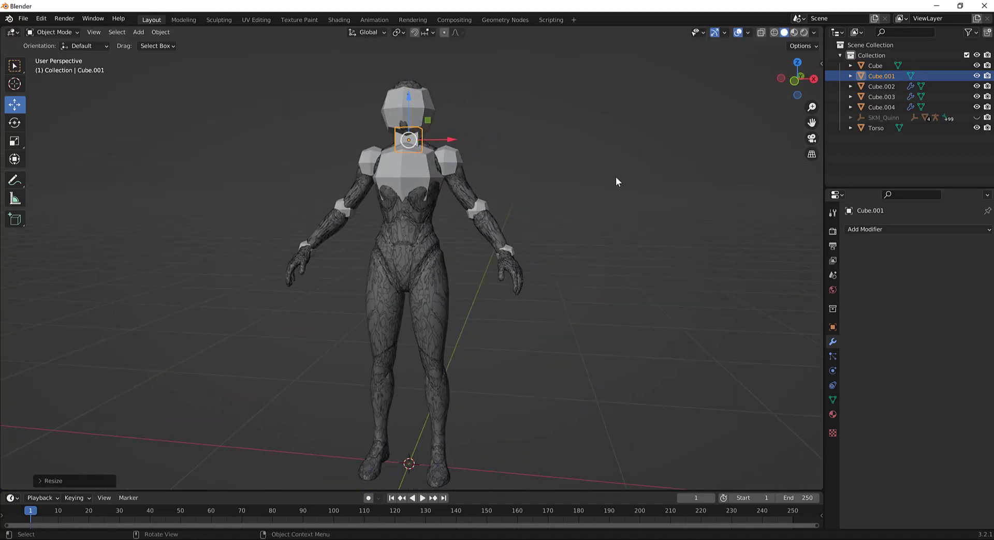
pyautogui.press('`')
pyautogui.click(556, 142)
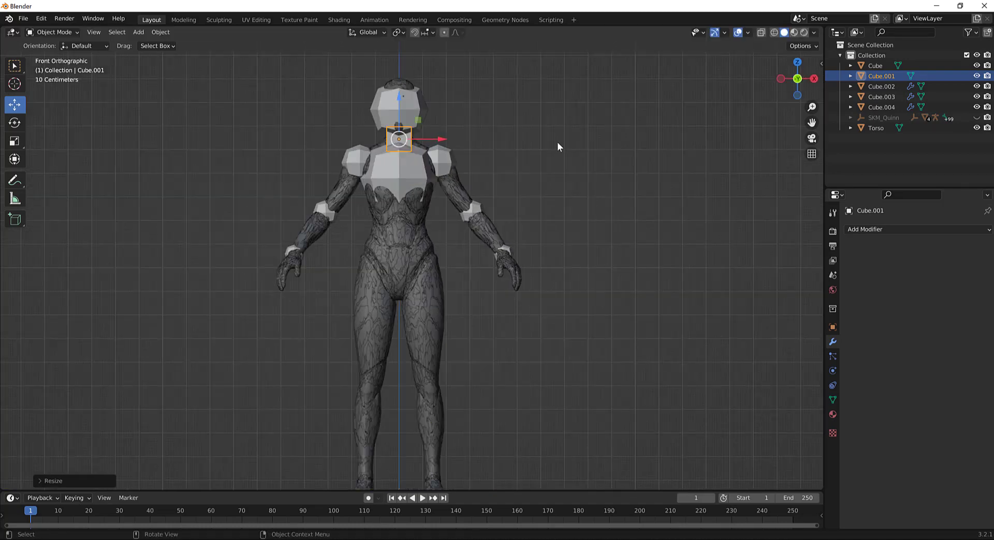
pyautogui.hotkey('shift', 'd')
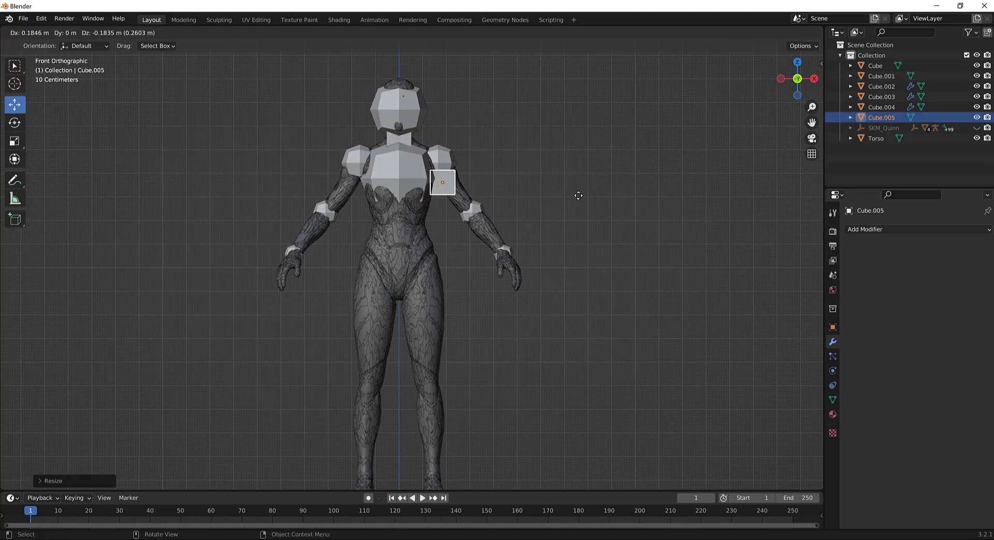
pyautogui.click(583, 187)
# - Adjust the duplicated cube's depth and sideways position at the upper arm, and scale it down slightly
pyautogui.moveTo(584, 187); pyautogui.dragTo(529, 252, button='middle')
pyautogui.moveTo(420, 243); pyautogui.dragTo(441, 245)
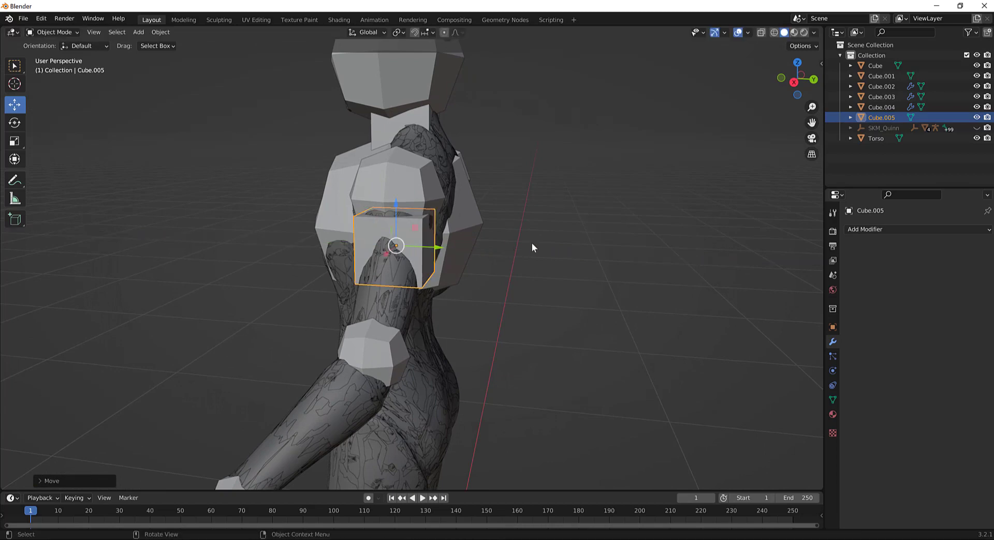
pyautogui.moveTo(532, 243); pyautogui.dragTo(647, 244, button='middle')
pyautogui.moveTo(582, 234); pyautogui.dragTo(574, 233)
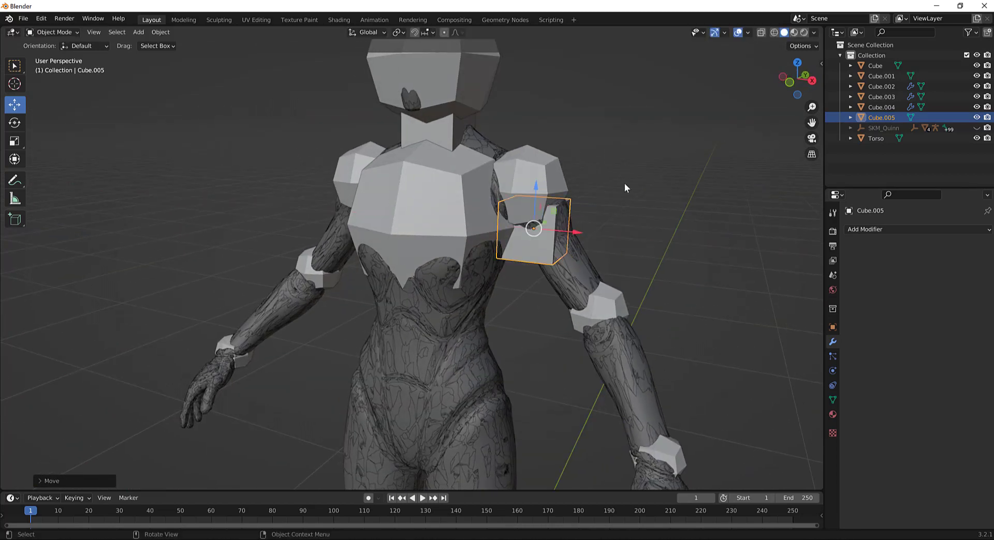
pyautogui.press('s')
pyautogui.click(631, 213)
# - Rotate the upper-arm cube to match the arm's slant and move it onto the arm just below the shoulder
pyautogui.moveTo(632, 214)
pyautogui.mouseDown(button='middle')
pyautogui.moveTo(657, 209)
pyautogui.moveTo(634, 205)
pyautogui.mouseUp(button='middle')
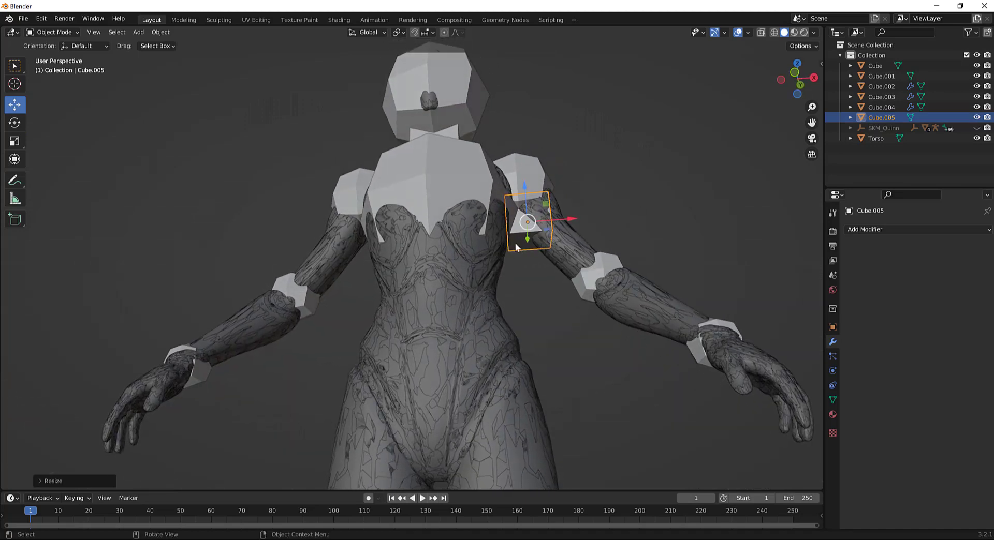
pyautogui.moveTo(678, 147); pyautogui.dragTo(552, 252, button='middle')
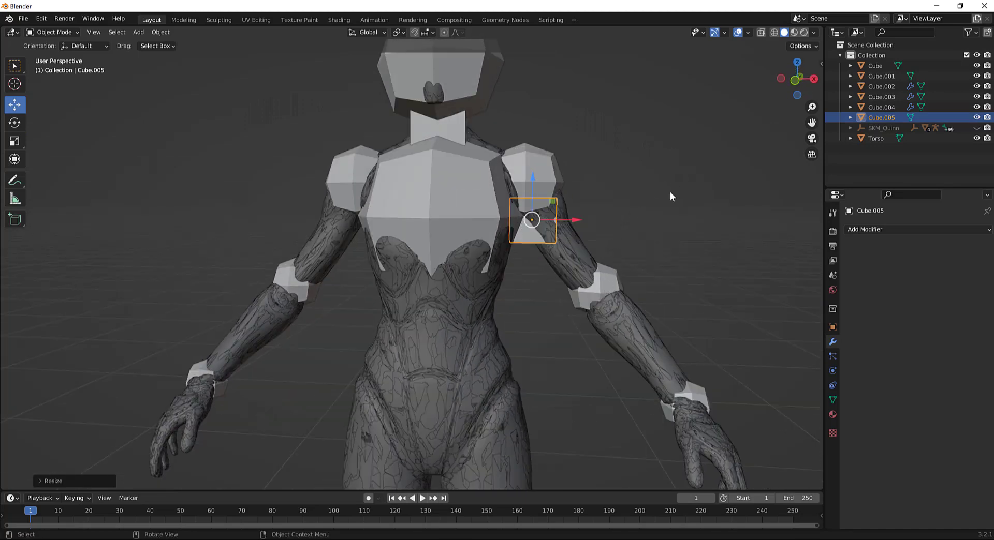
pyautogui.moveTo(667, 207); pyautogui.dragTo(631, 220, button='middle')
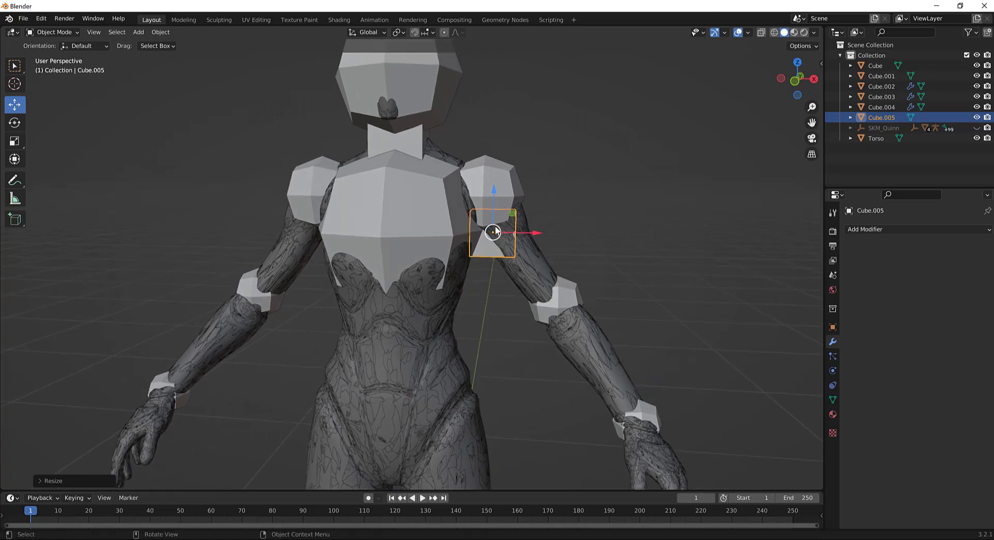
pyautogui.moveTo(588, 233); pyautogui.dragTo(503, 223, button='middle')
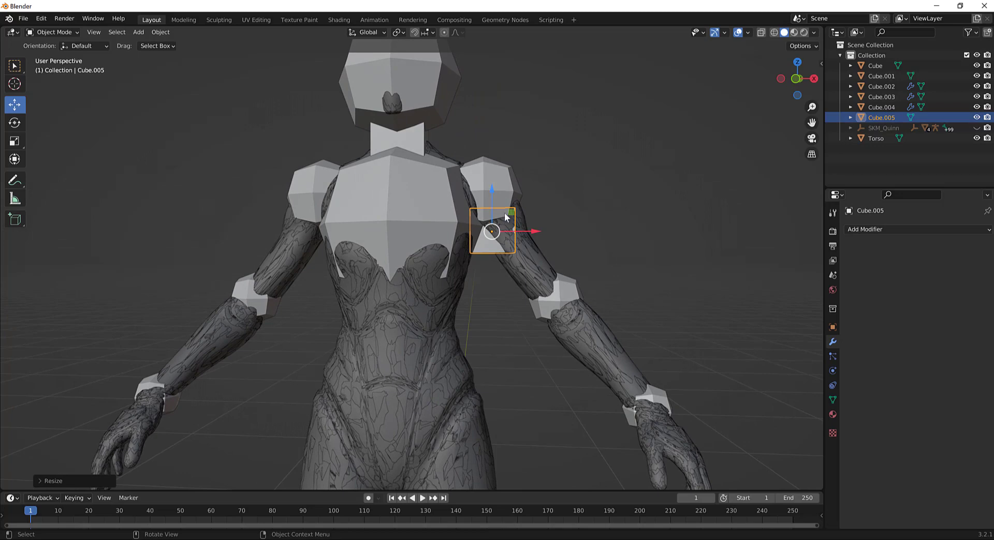
pyautogui.click(15, 123)
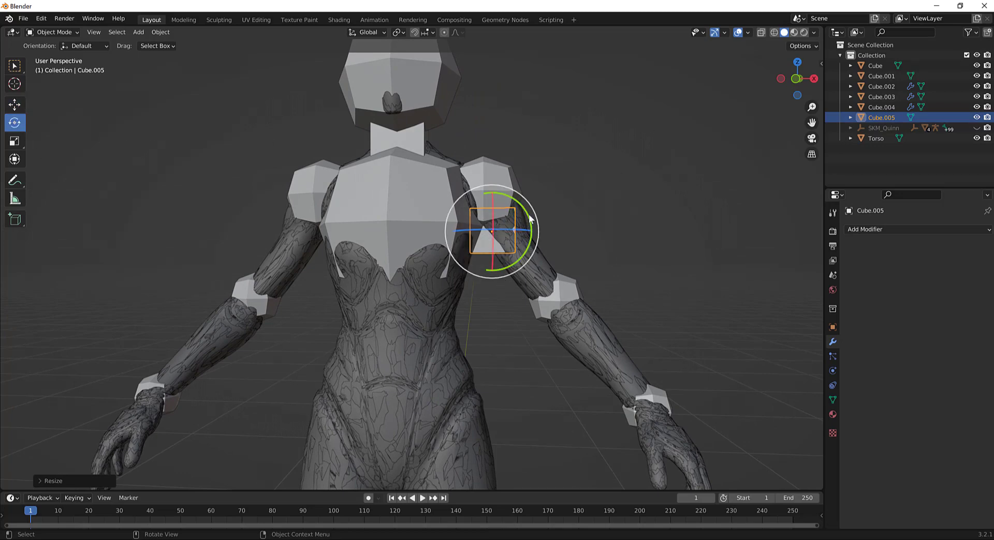
pyautogui.moveTo(528, 220); pyautogui.dragTo(510, 241)
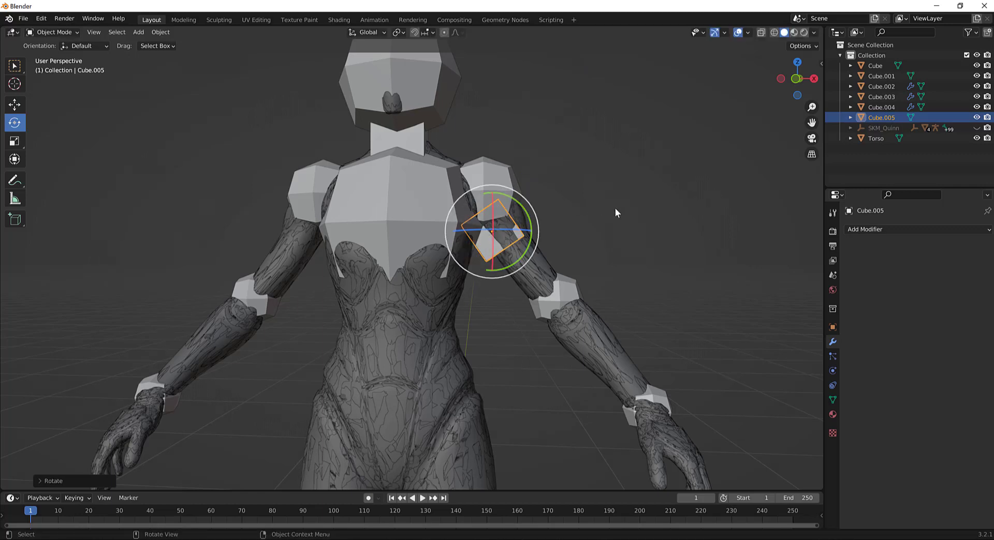
pyautogui.press('w')
pyautogui.press('g')
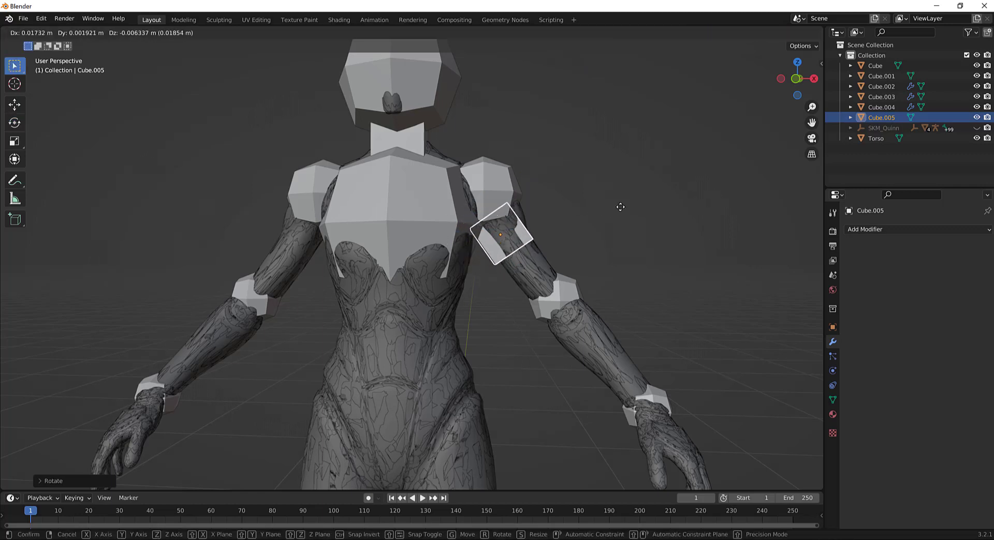
pyautogui.click(624, 200)
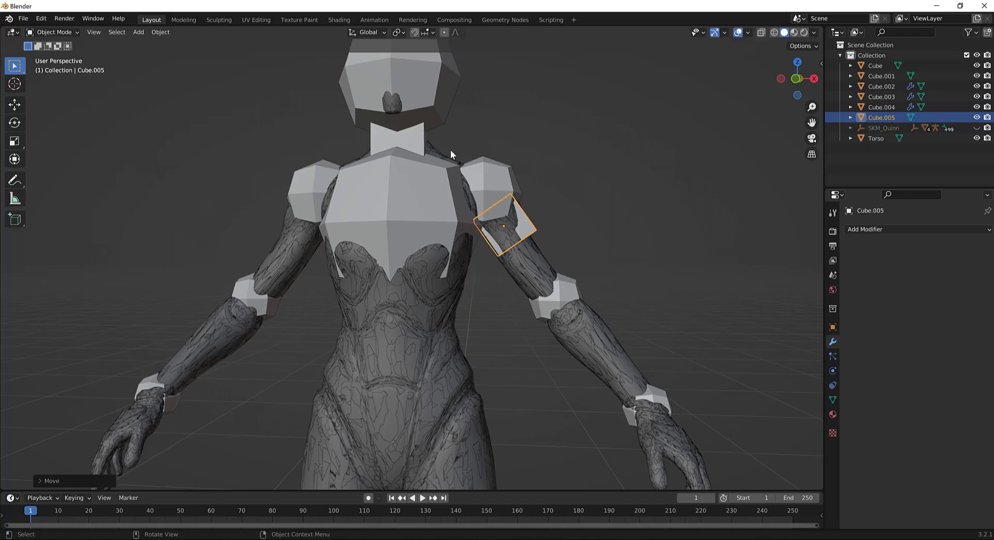
# - Switch to the Move tool and nudge the upper-arm cube slightly up toward the shoulder
pyautogui.press('t')
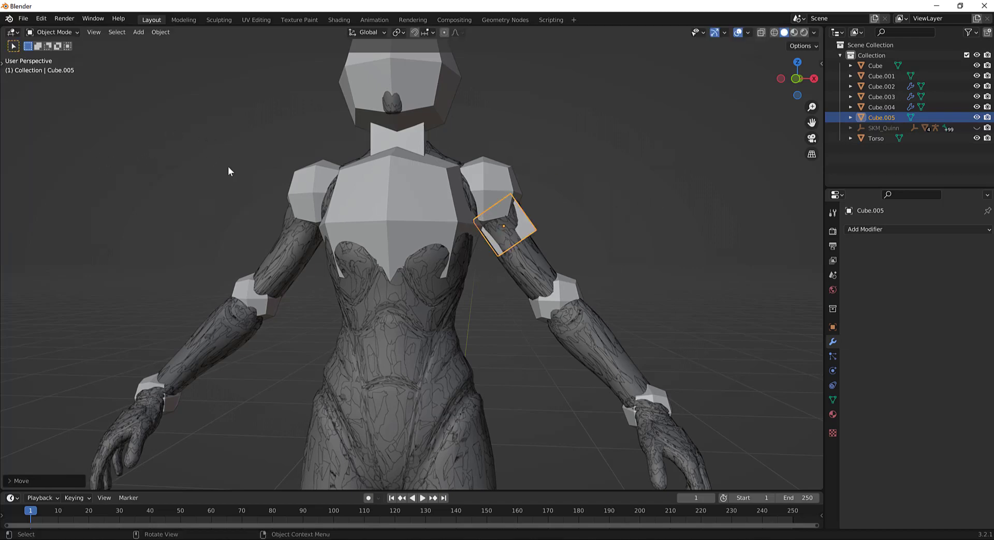
pyautogui.hotkey('shift', 'space')
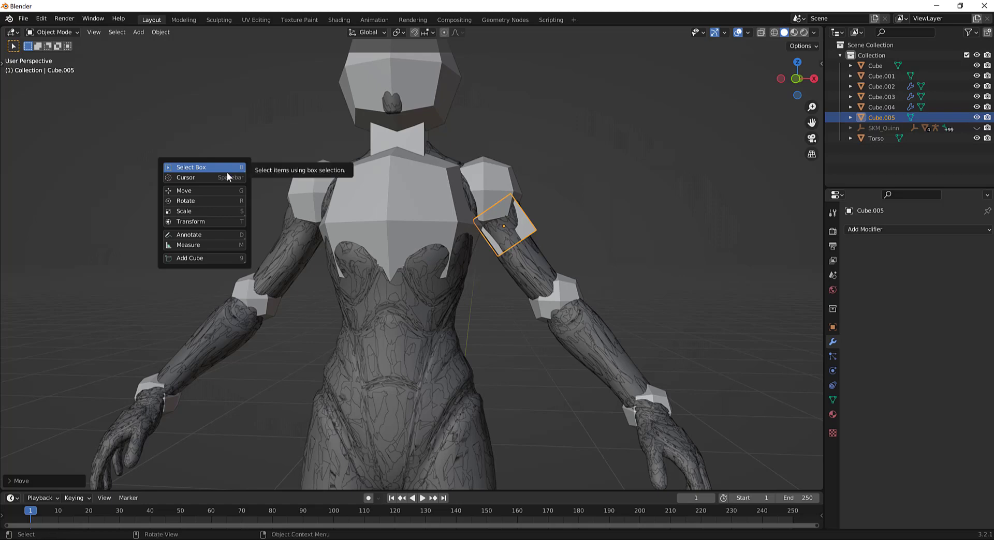
pyautogui.click(210, 193)
pyautogui.moveTo(506, 234); pyautogui.dragTo(507, 230)
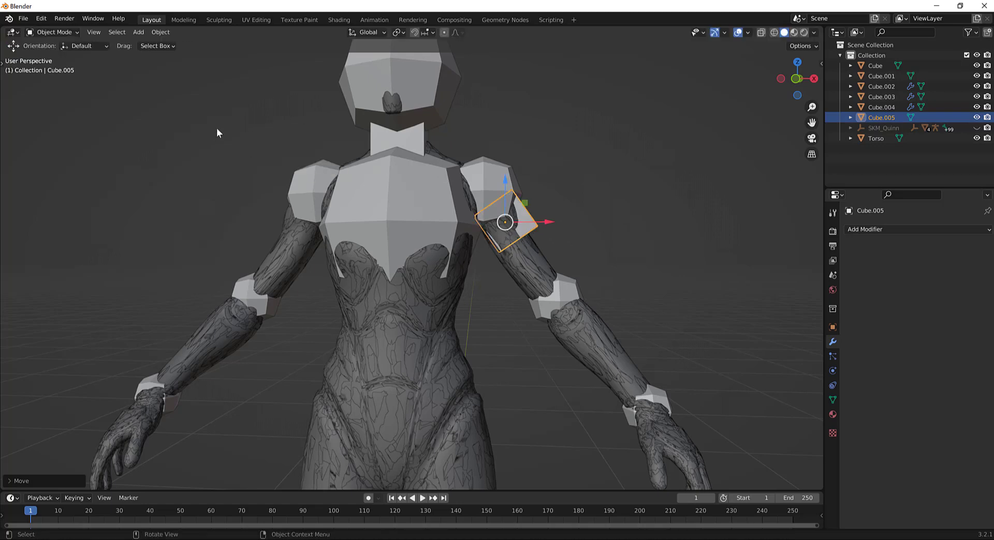
# - Set the transform orientation to Local and slide the upper-arm cube along its own axis toward the shoulder
pyautogui.moveTo(216, 133); pyautogui.dragTo(208, 142, button='middle')
pyautogui.click(399, 32)
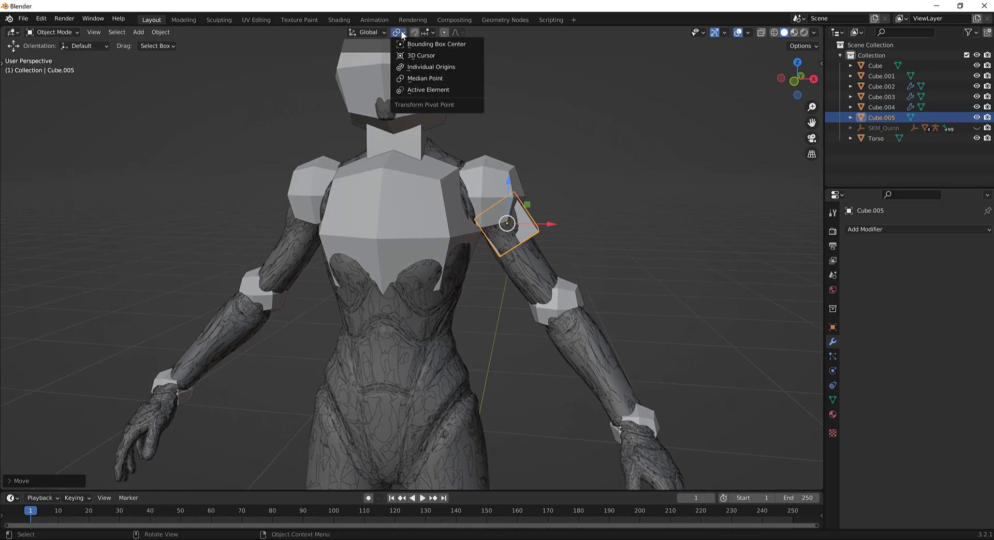
pyautogui.click(387, 32)
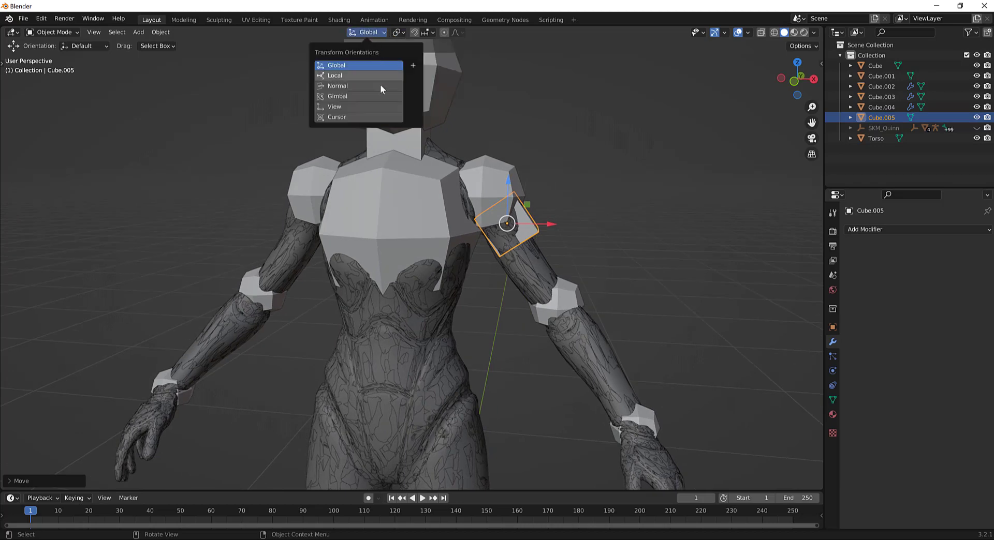
pyautogui.moveTo(529, 174); pyautogui.dragTo(526, 197, button='middle')
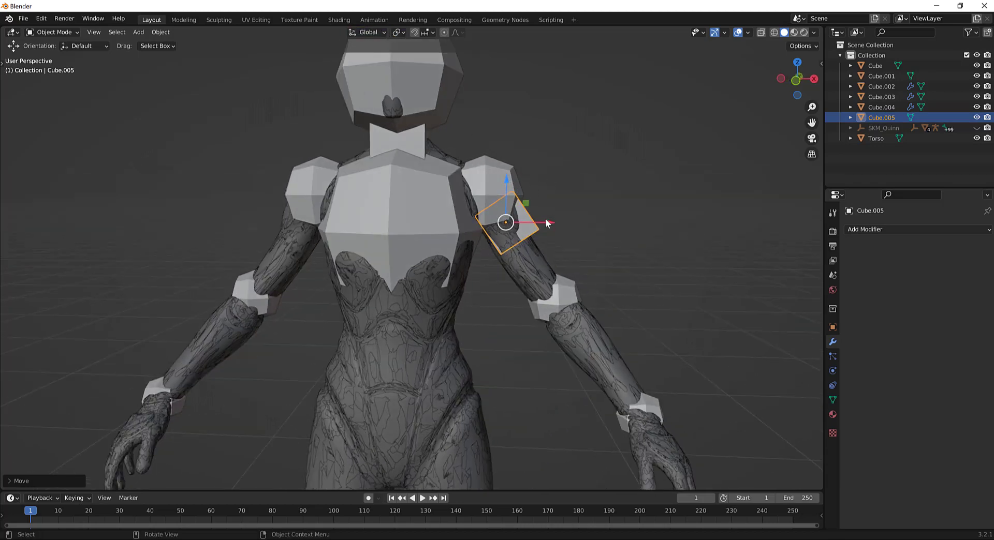
pyautogui.moveTo(545, 219)
pyautogui.mouseDown()
pyautogui.moveTo(578, 221)
pyautogui.moveTo(544, 219)
pyautogui.mouseUp()
pyautogui.hotkey('ctrl', 'z')
pyautogui.click(369, 32)
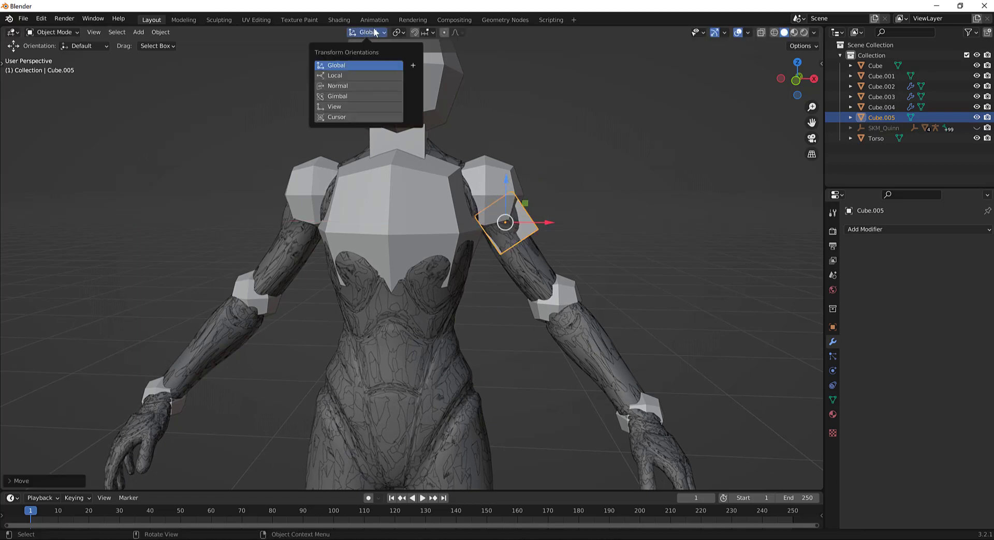
pyautogui.click(370, 74)
pyautogui.moveTo(484, 184); pyautogui.dragTo(480, 177)
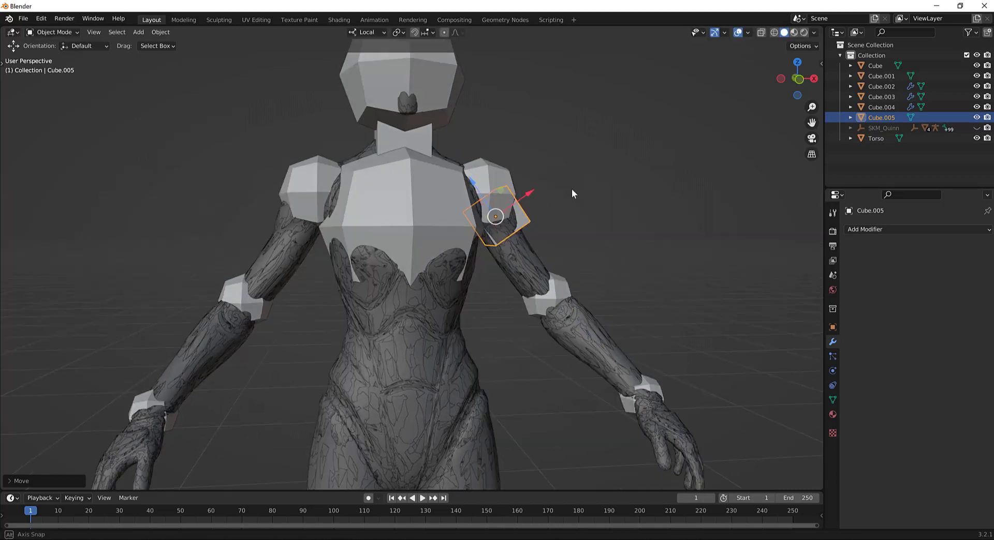
# - Fine-tune the upper-arm cube's rotation to the arm's slant, scale it down slightly and shift it inward along its local X axis
pyautogui.press('r')
pyautogui.click(600, 204)
pyautogui.scroll(1, 604, 212)
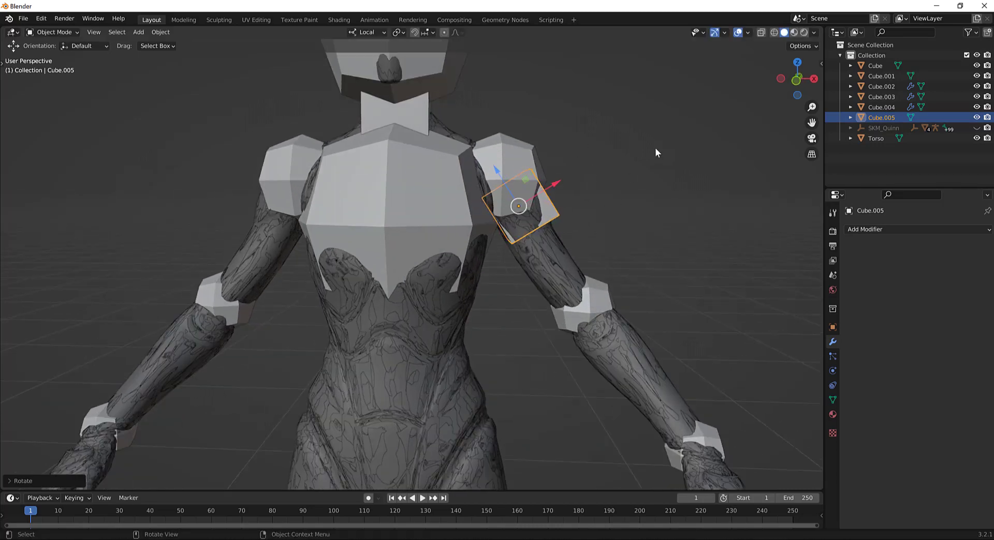
pyautogui.press('s')
pyautogui.click(594, 207)
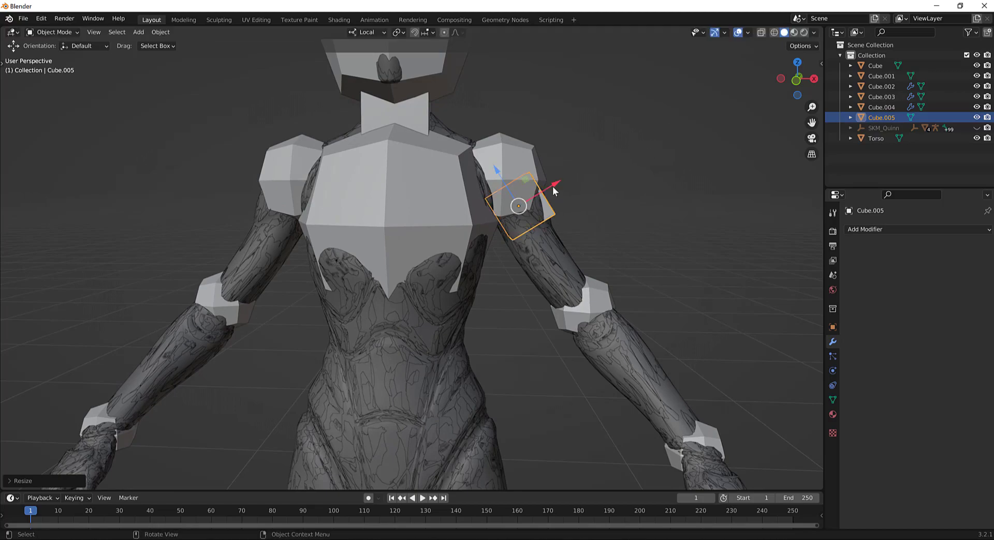
pyautogui.moveTo(553, 186); pyautogui.dragTo(549, 188)
# - Try moving a rear edge of the upper-arm cube in Edit Mode, and undo the move
pyautogui.moveTo(570, 193); pyautogui.dragTo(633, 201, button='middle')
pyautogui.hotkey('ctrl', 'Tab')
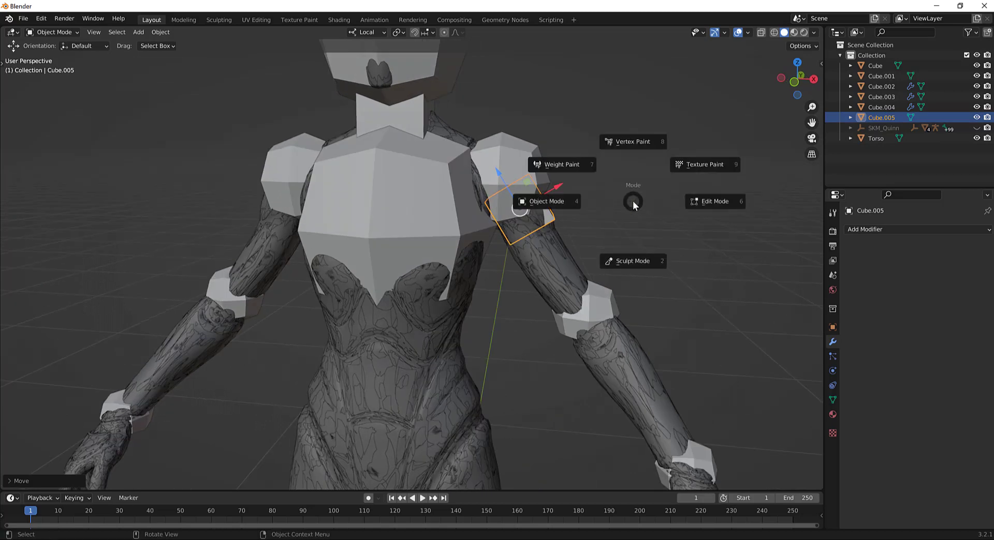
pyautogui.click(698, 215)
pyautogui.moveTo(684, 249); pyautogui.dragTo(477, 210, button='middle')
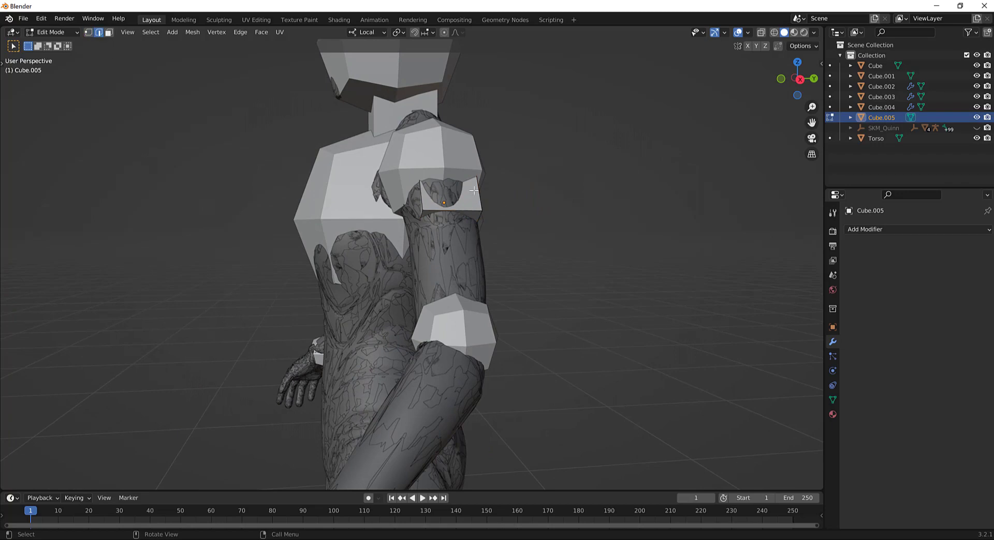
pyautogui.moveTo(517, 193); pyautogui.dragTo(559, 204, button='middle')
pyautogui.press('g')
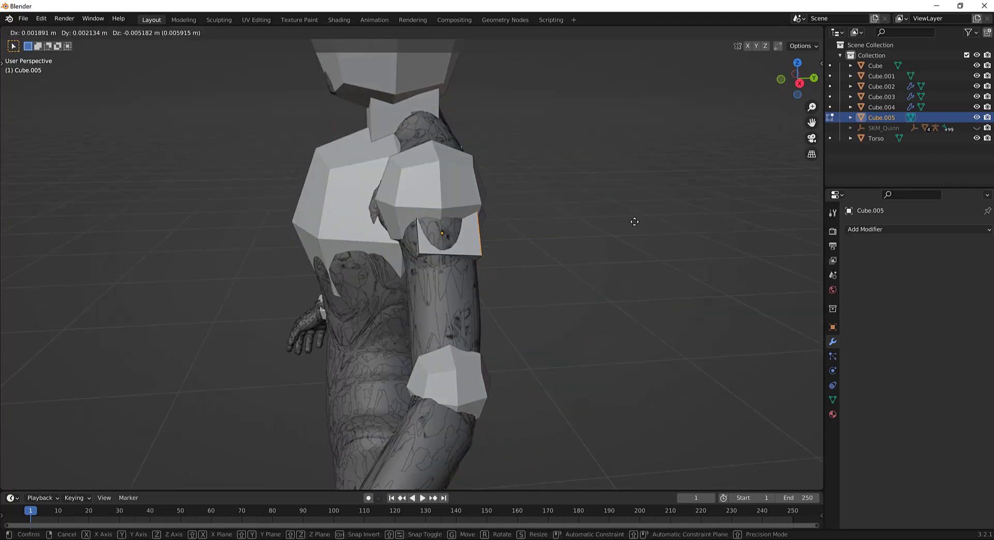
pyautogui.click(653, 199)
pyautogui.hotkey('ctrl', 'z')
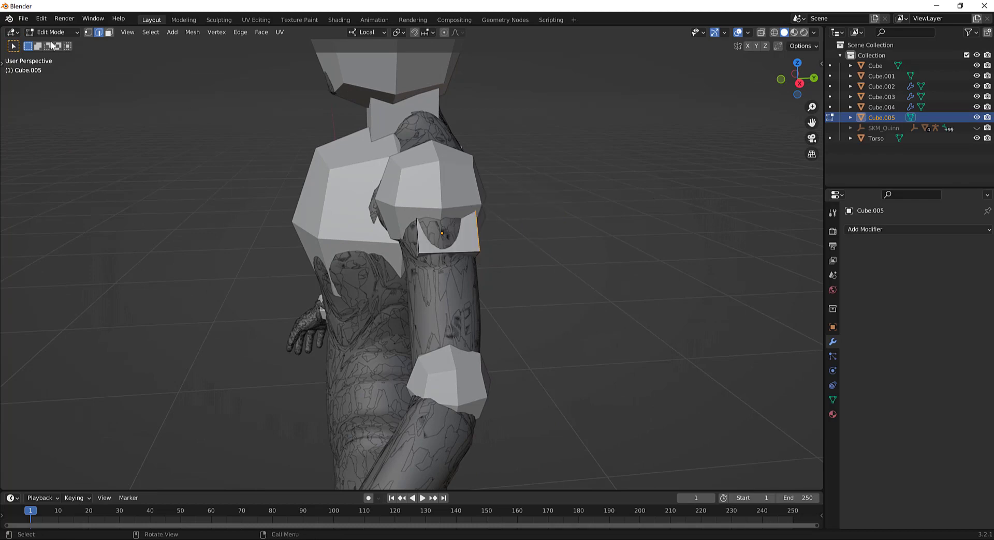
# - Try moving a single corner vertex of the upper-arm cube, and undo the moves
pyautogui.click(89, 33)
pyautogui.press('g')
pyautogui.click(618, 229)
pyautogui.press('g')
pyautogui.click(602, 207)
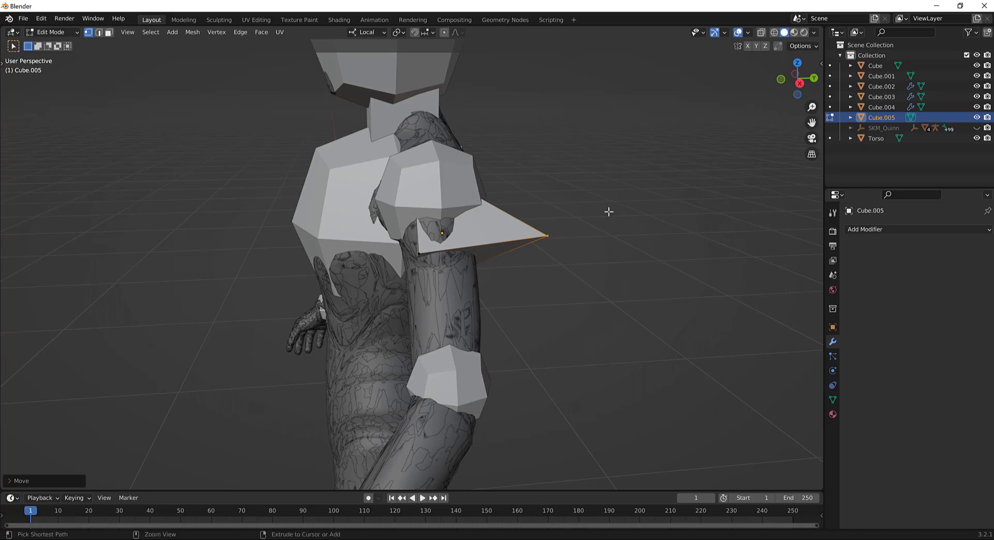
pyautogui.hotkey('ctrl', 'z')
pyautogui.hotkey('ctrl', 'z')
# - Select the upper-arm cube's lower face in face select mode, check it around the arm, and return to Object Mode
pyautogui.moveTo(566, 239); pyautogui.dragTo(553, 202, button='middle')
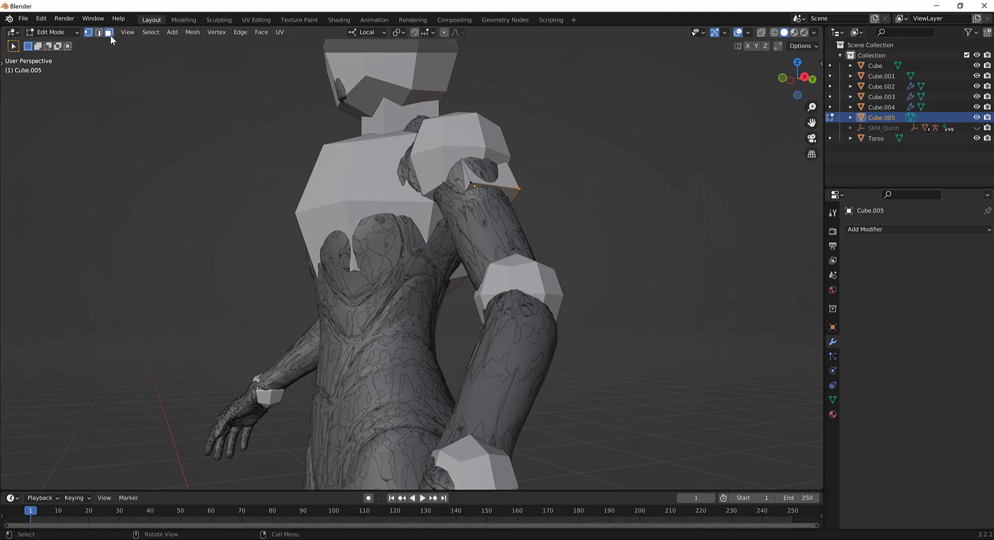
pyautogui.moveTo(572, 192); pyautogui.dragTo(512, 279, button='middle')
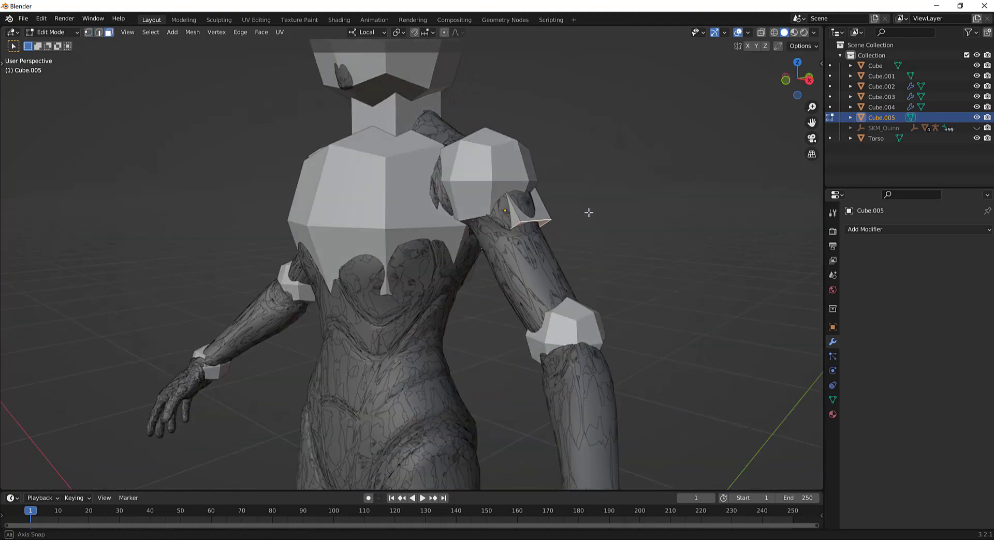
pyautogui.moveTo(588, 213); pyautogui.dragTo(625, 200, button='middle')
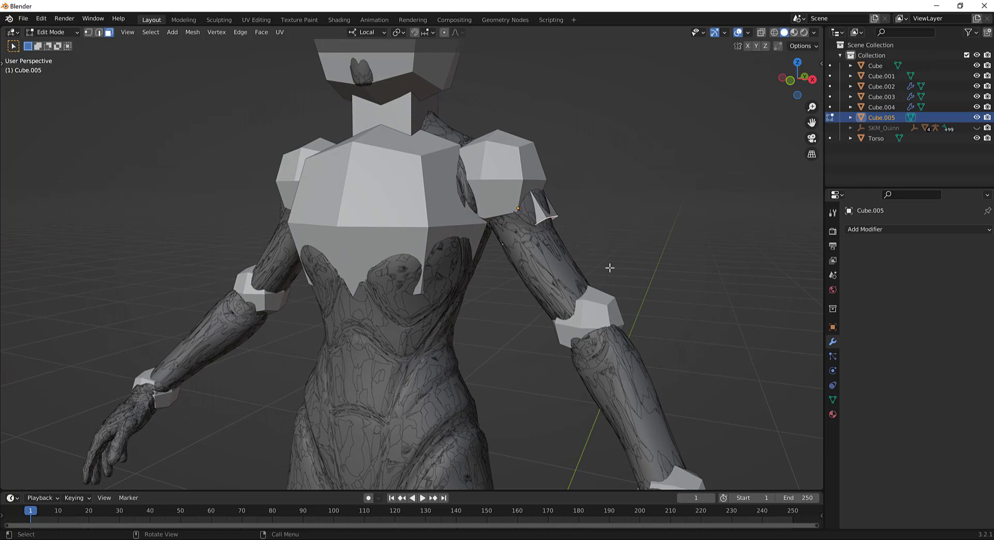
pyautogui.moveTo(620, 215); pyautogui.dragTo(453, 242, button='middle')
pyautogui.hotkey('alt', 'z')
pyautogui.hotkey('alt', 'z')
pyautogui.hotkey('ctrl', 'Tab')
pyautogui.click(519, 235)
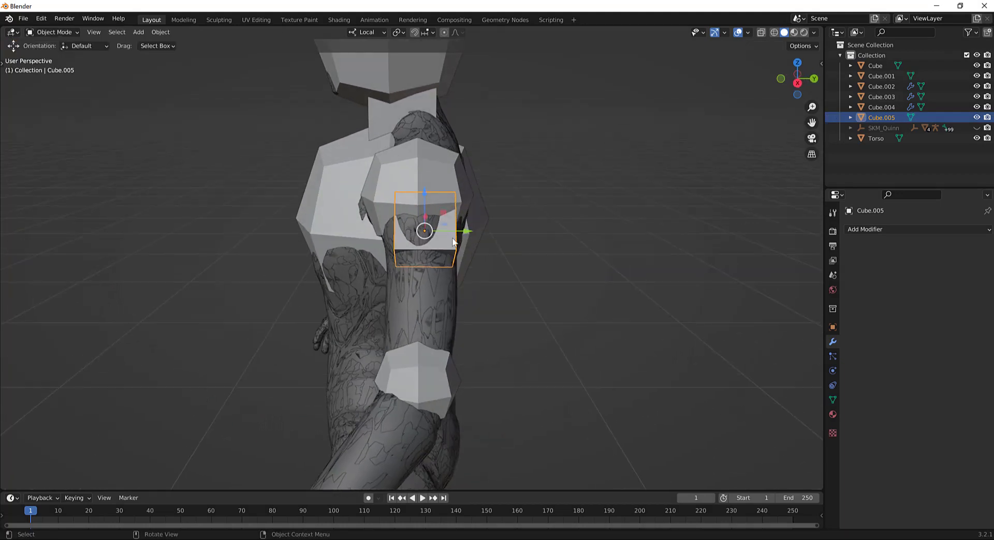
# - Center the upper-arm cube on the arm in depth, scale it up slightly and shift it inward along its local X axis
pyautogui.moveTo(470, 233); pyautogui.dragTo(463, 233)
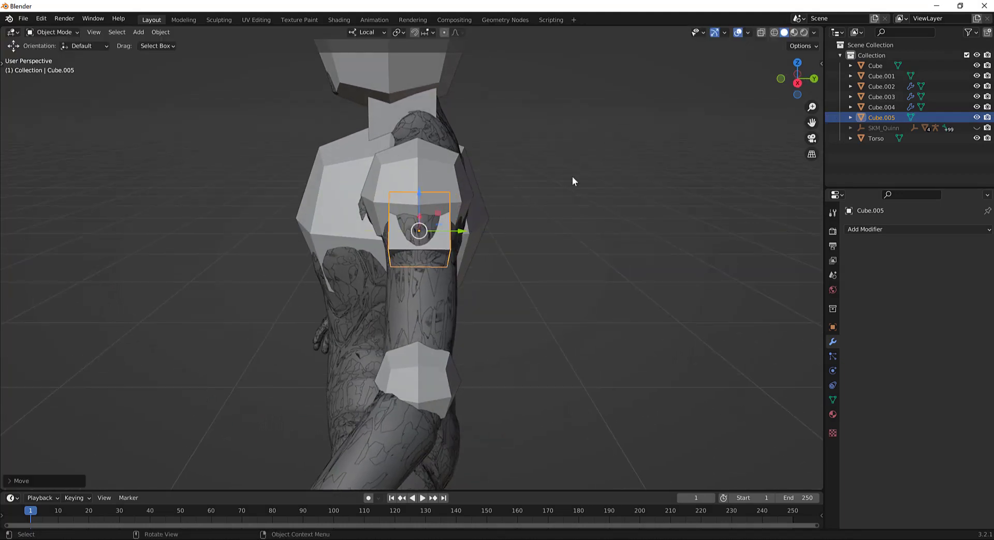
pyautogui.press('s')
pyautogui.click(590, 173)
pyautogui.moveTo(590, 174); pyautogui.dragTo(672, 175, button='middle')
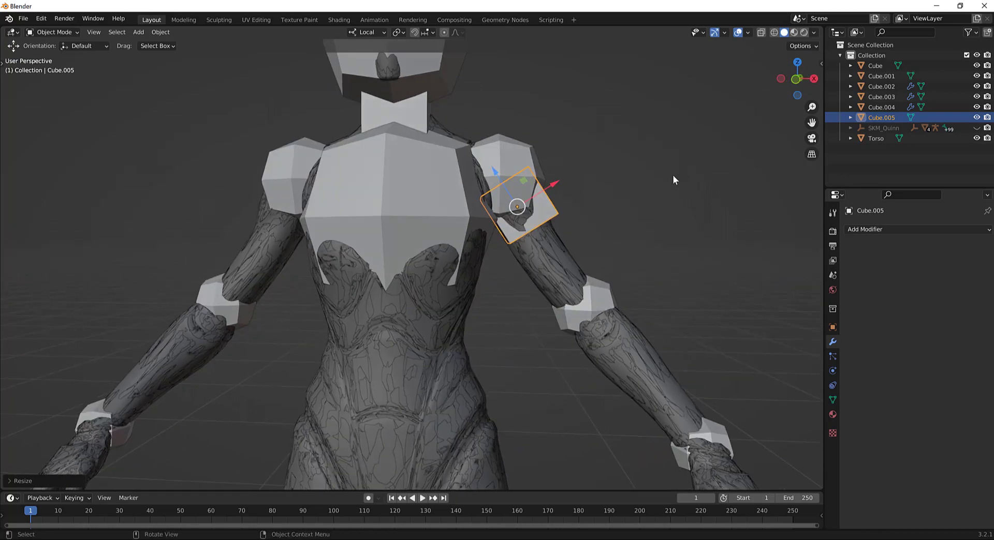
pyautogui.moveTo(554, 184); pyautogui.dragTo(555, 184)
# - With X-ray on, move the upper-arm cube's lower face along its local Z axis down to the elbow
pyautogui.hotkey('alt', 'z')
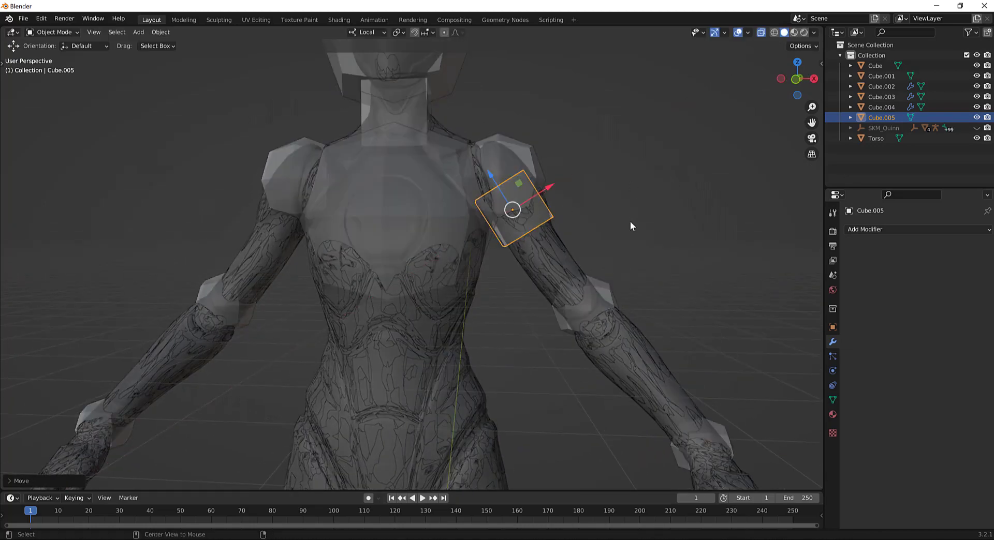
pyautogui.moveTo(629, 222); pyautogui.dragTo(607, 185, button='middle')
pyautogui.click(608, 185)
pyautogui.click(529, 189)
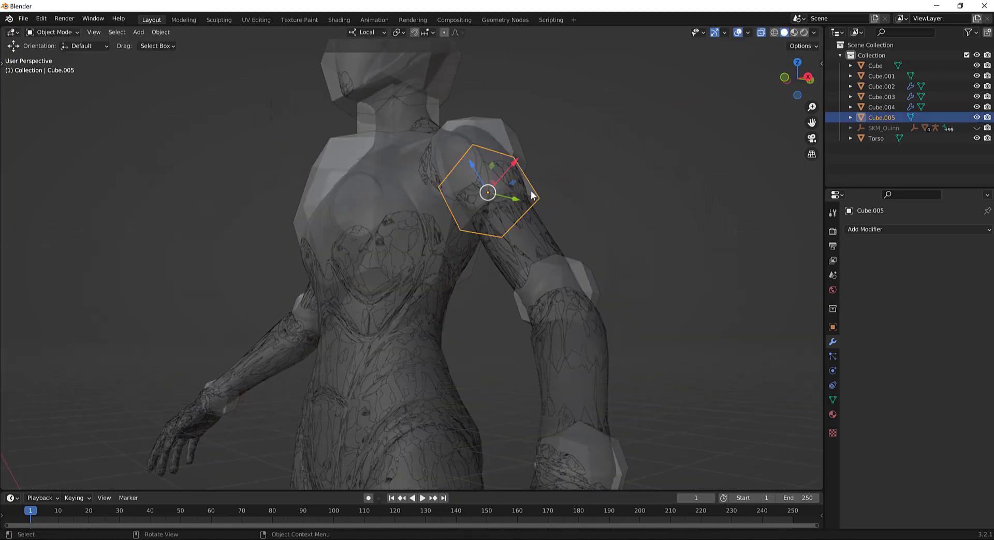
pyautogui.hotkey('ctrl', 'Tab')
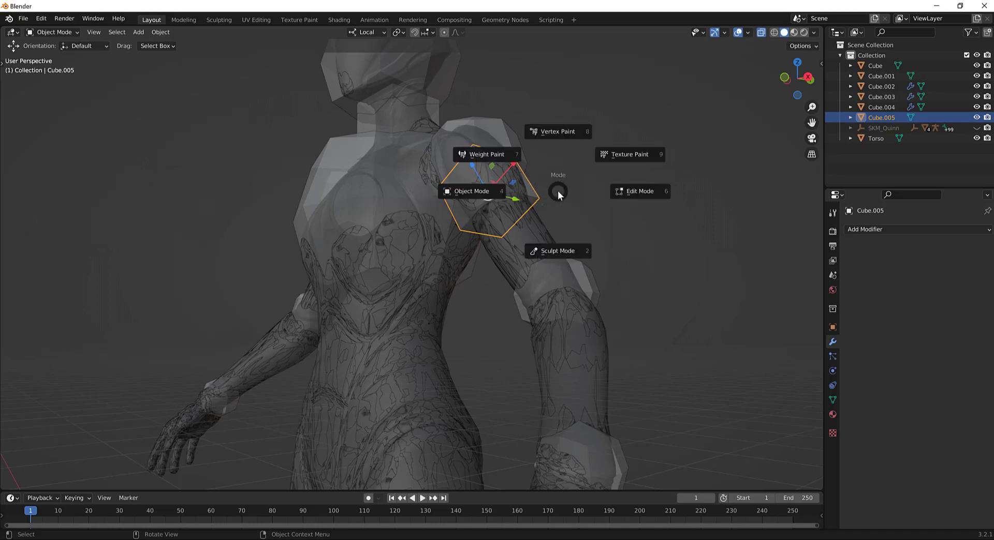
pyautogui.click(599, 190)
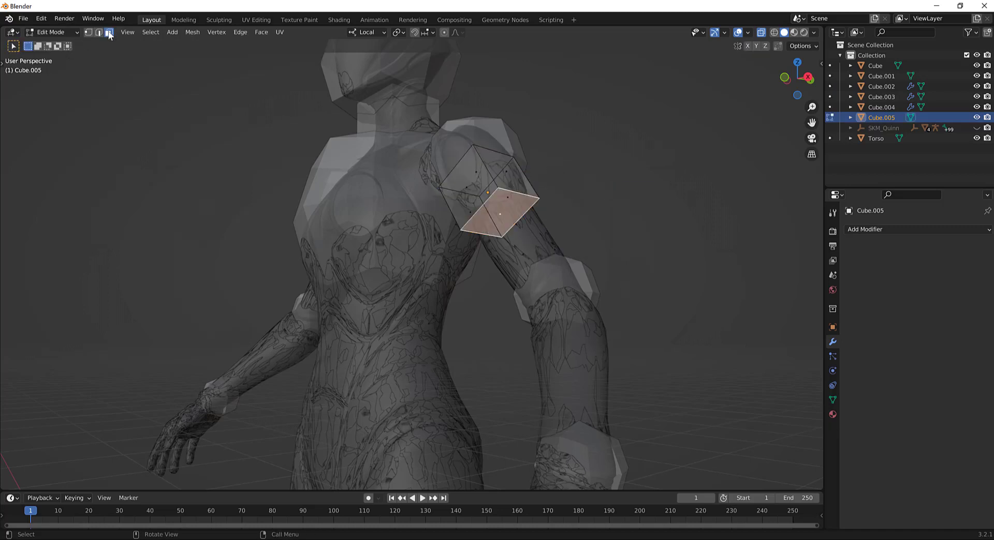
pyautogui.moveTo(645, 212); pyautogui.dragTo(649, 239, button='middle')
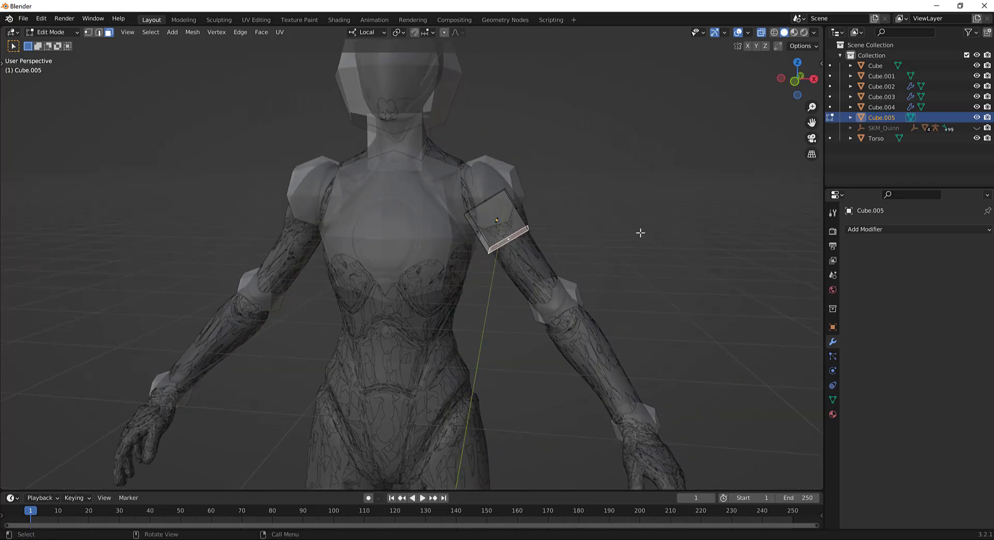
pyautogui.press('t')
pyautogui.click(15, 104)
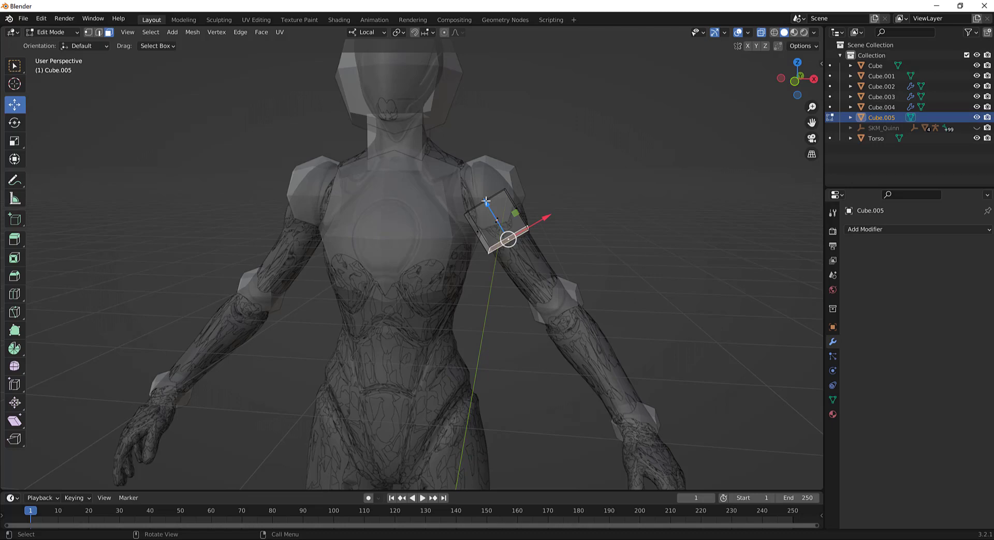
pyautogui.moveTo(485, 201); pyautogui.dragTo(593, 275)
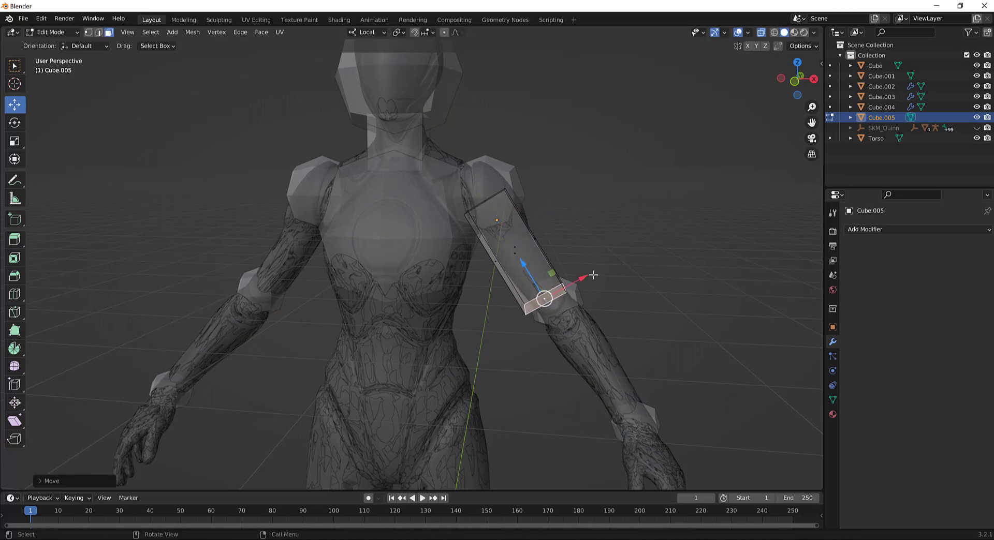
# - Scale the face at the elbow down to taper the upper-arm block, and shift it slightly outward along local X
pyautogui.moveTo(629, 270); pyautogui.dragTo(600, 270, button='middle')
pyautogui.press('s')
pyautogui.click(652, 222)
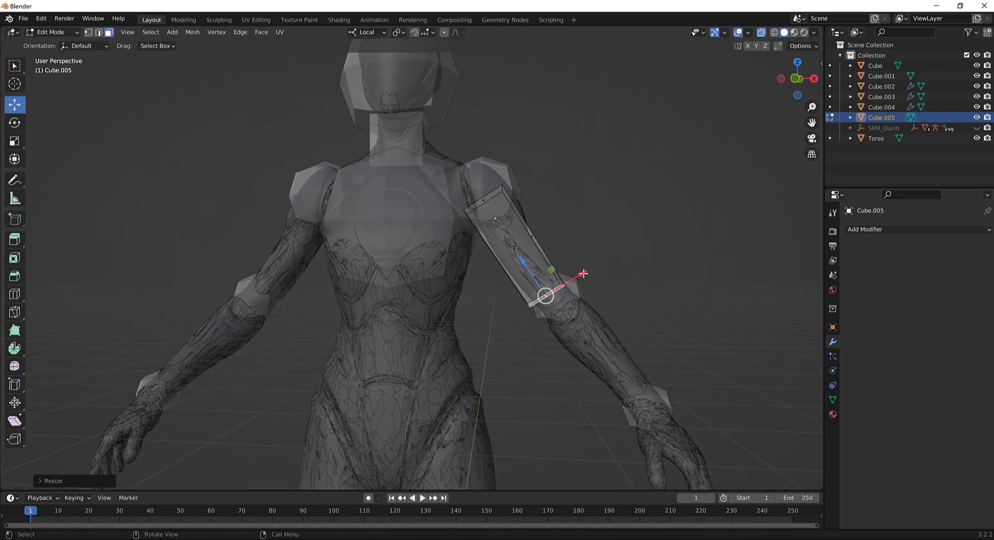
pyautogui.moveTo(582, 273); pyautogui.dragTo(591, 270)
pyautogui.moveTo(599, 266); pyautogui.dragTo(643, 252, button='middle')
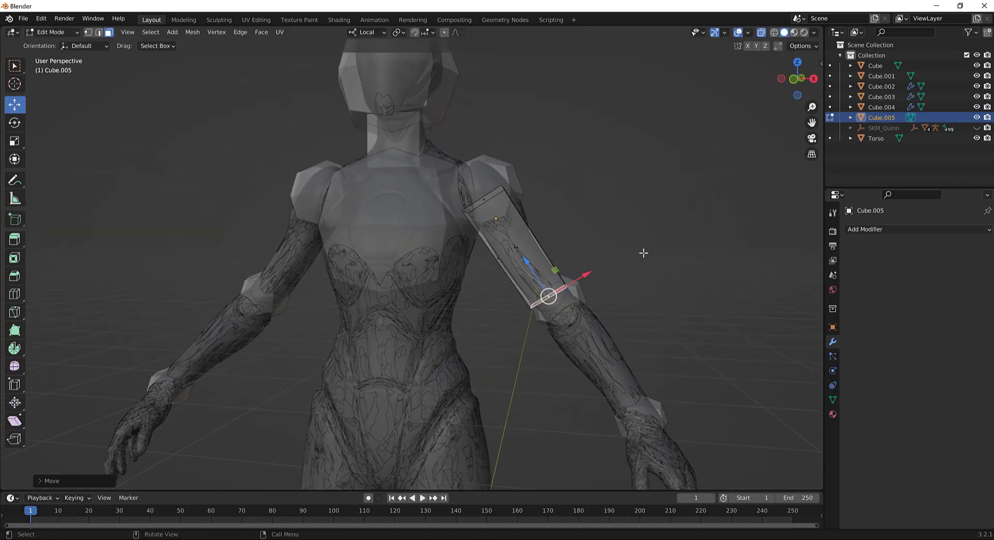
# - Return to Object Mode and examine the upper-arm block's fit around the arm from several sides
pyautogui.hotkey('ctrl', 'Tab')
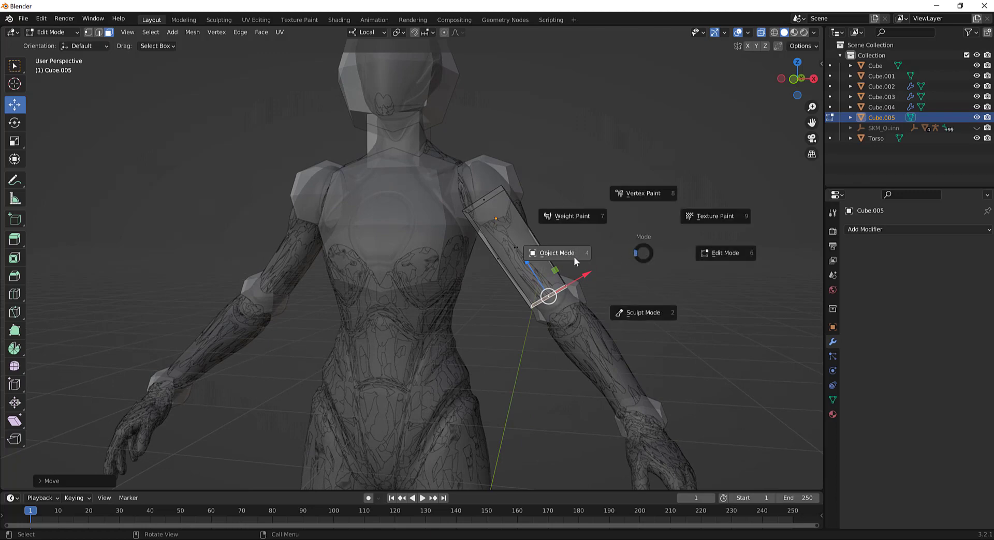
pyautogui.click(560, 255)
pyautogui.moveTo(560, 255); pyautogui.dragTo(408, 334, button='middle')
pyautogui.moveTo(481, 246); pyautogui.dragTo(408, 284, button='middle')
pyautogui.scroll(4, 472, 269)
pyautogui.scroll(-4, 472, 272)
pyautogui.moveTo(508, 261); pyautogui.dragTo(635, 240, button='middle')
pyautogui.moveTo(557, 207); pyautogui.dragTo(481, 187, button='middle')
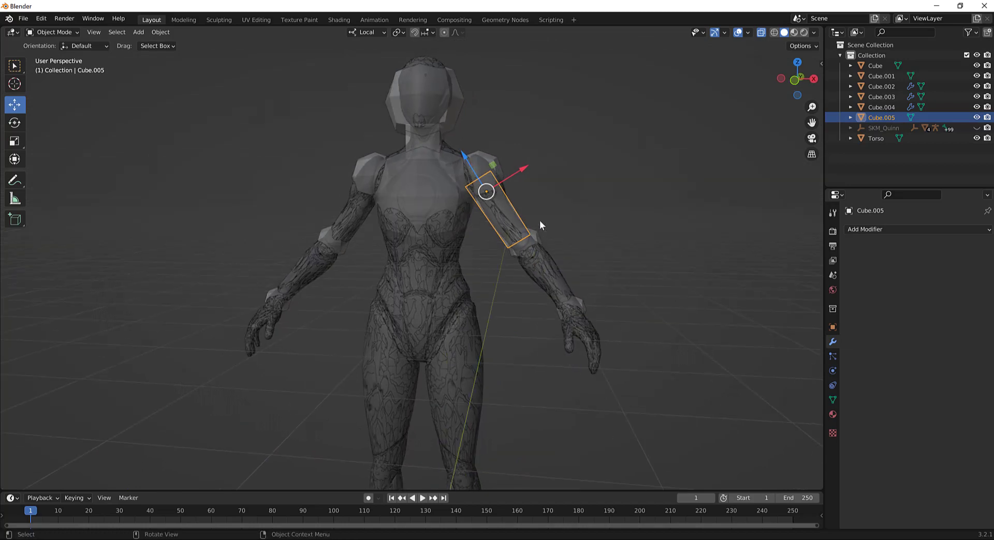
# - Apply all transforms to the upper-arm block so its origin moves to the world origin
pyautogui.hotkey('ctrl', 'a')
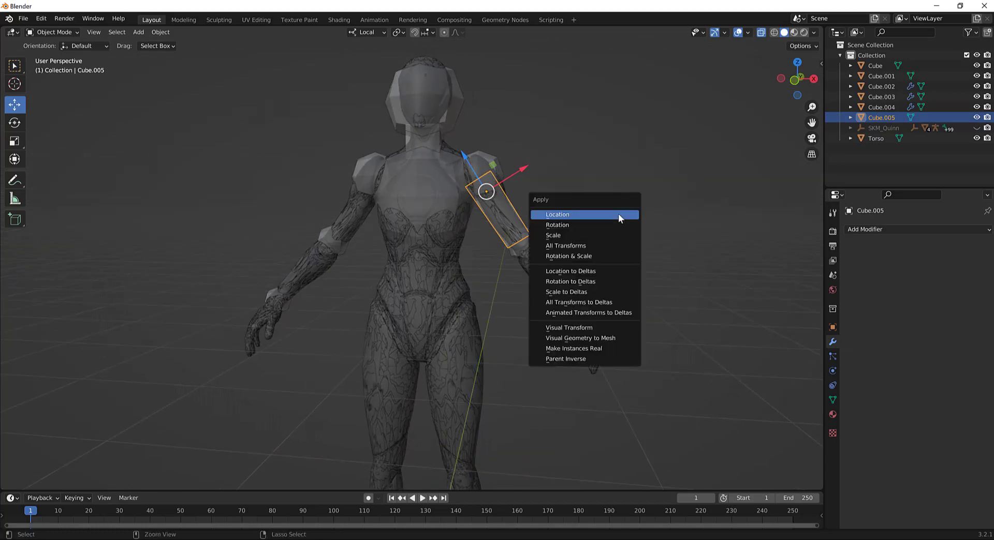
pyautogui.click(599, 245)
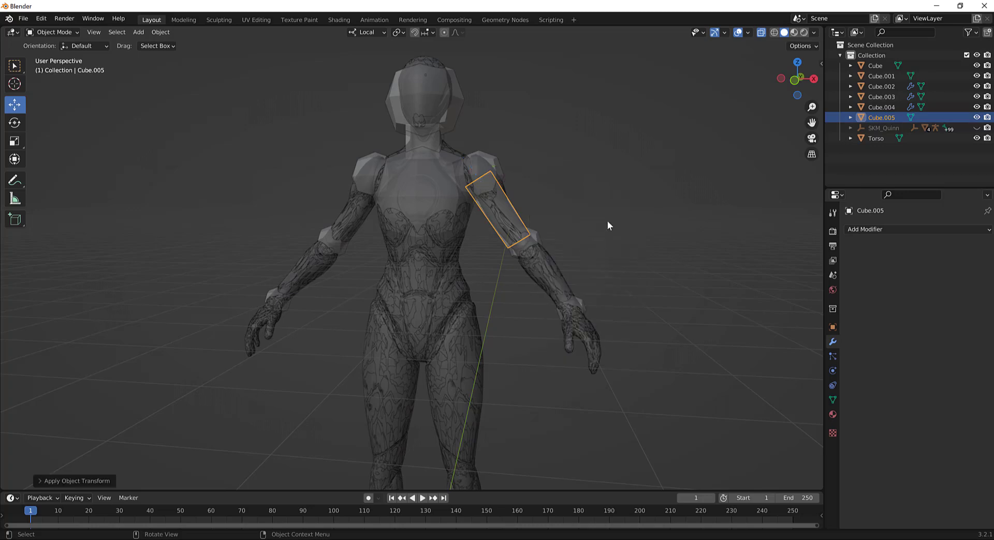
pyautogui.moveTo(607, 220); pyautogui.dragTo(563, 244, button='middle')
pyautogui.scroll(-5, 563, 244)
pyautogui.moveTo(528, 384); pyautogui.dragTo(640, 328, button='middle')
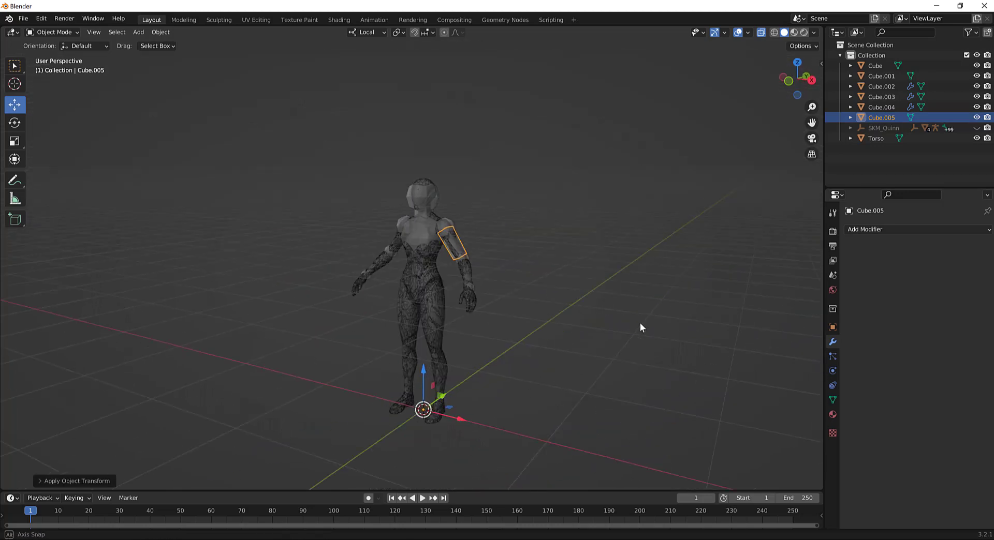
# - Undo applying all transforms to the upper-arm block and convert only its location to deltas
pyautogui.hotkey('ctrl', 'z')
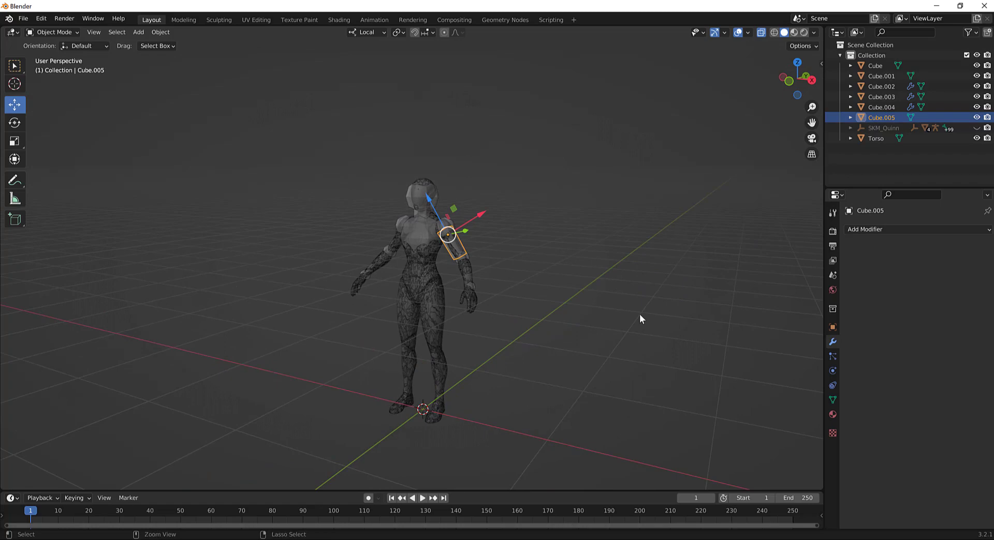
pyautogui.hotkey('ctrl', 'a')
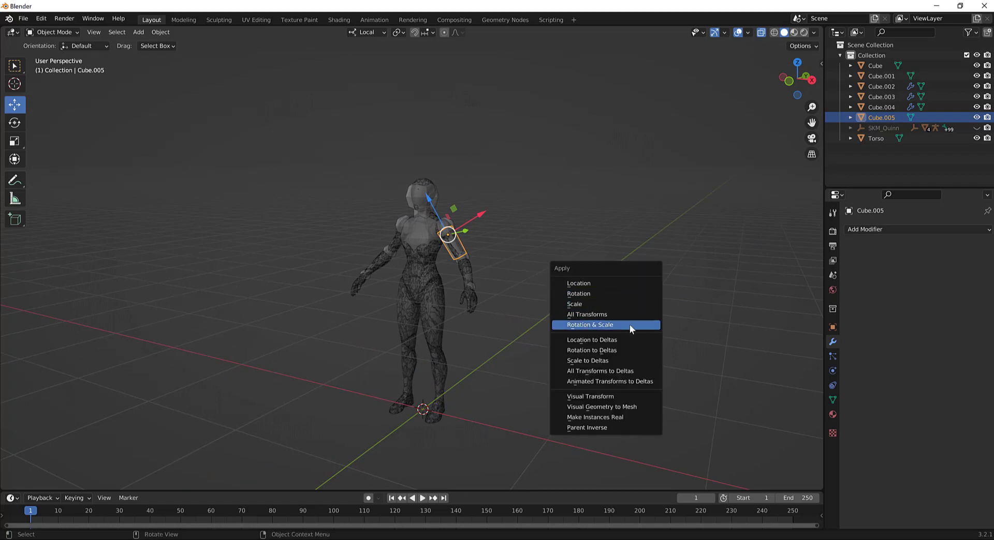
pyautogui.click(608, 340)
pyautogui.moveTo(582, 313); pyautogui.dragTo(536, 267, button='middle')
pyautogui.scroll(3, 537, 266)
# - Show the upper-arm block's transform values and convert all of its transforms to deltas
pyautogui.press('n')
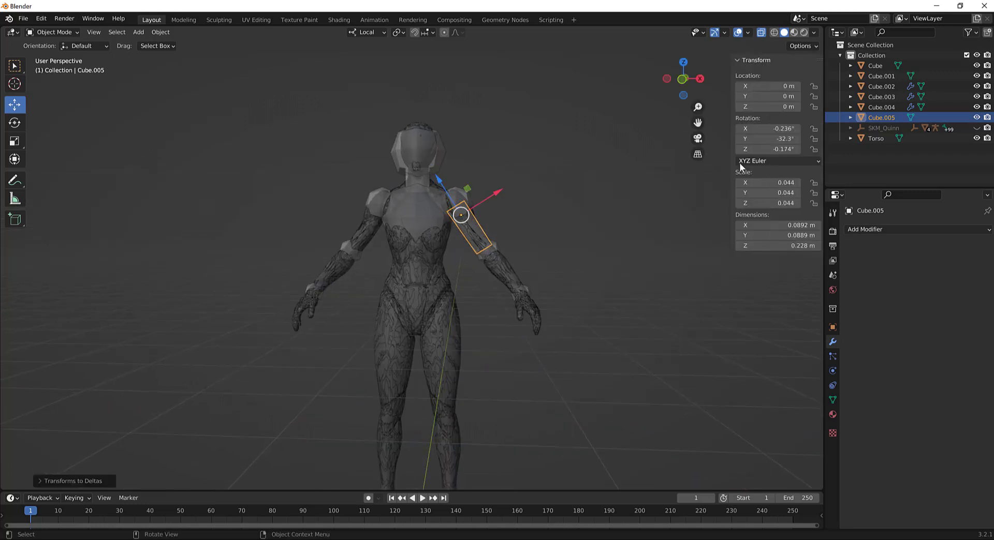
pyautogui.moveTo(556, 250); pyautogui.dragTo(552, 245, button='middle')
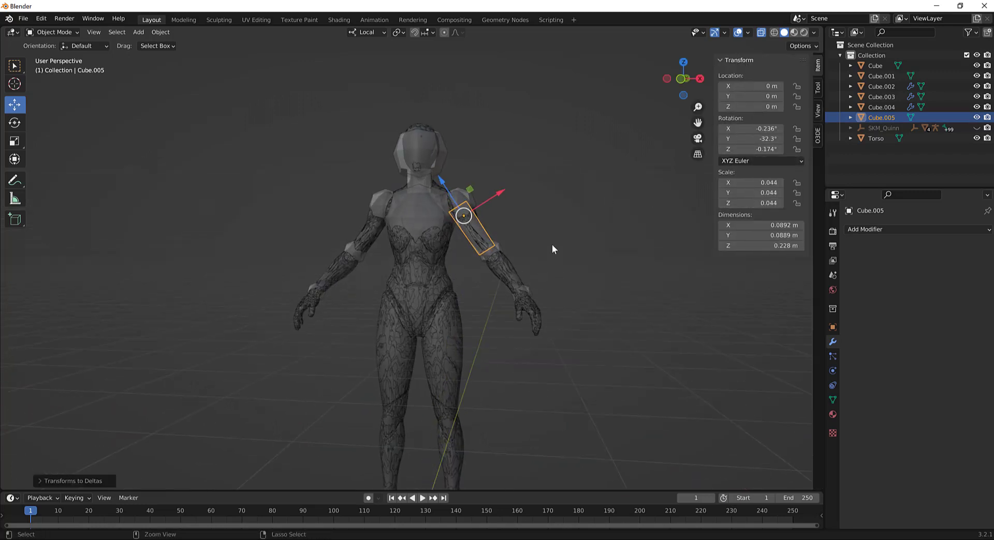
pyautogui.hotkey('ctrl', 'a')
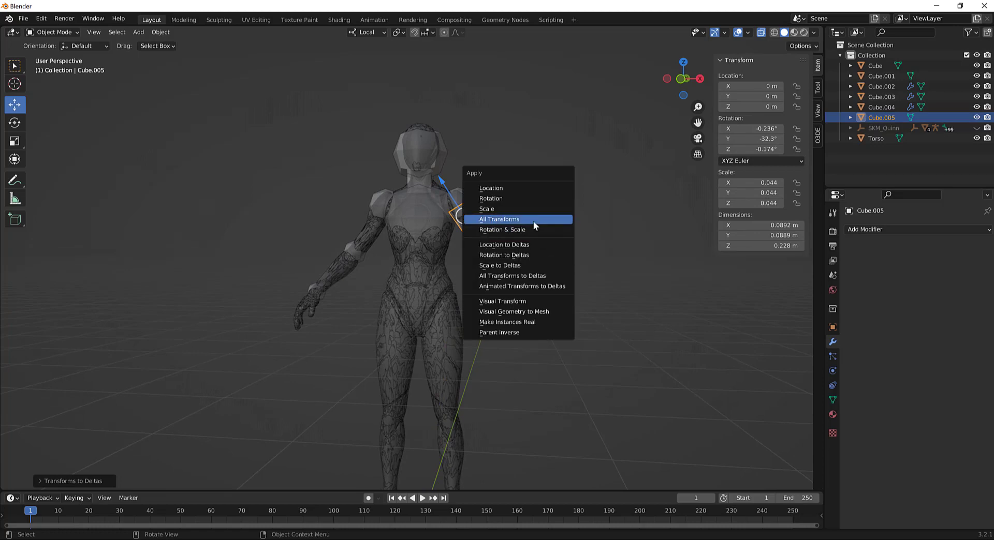
pyautogui.click(548, 275)
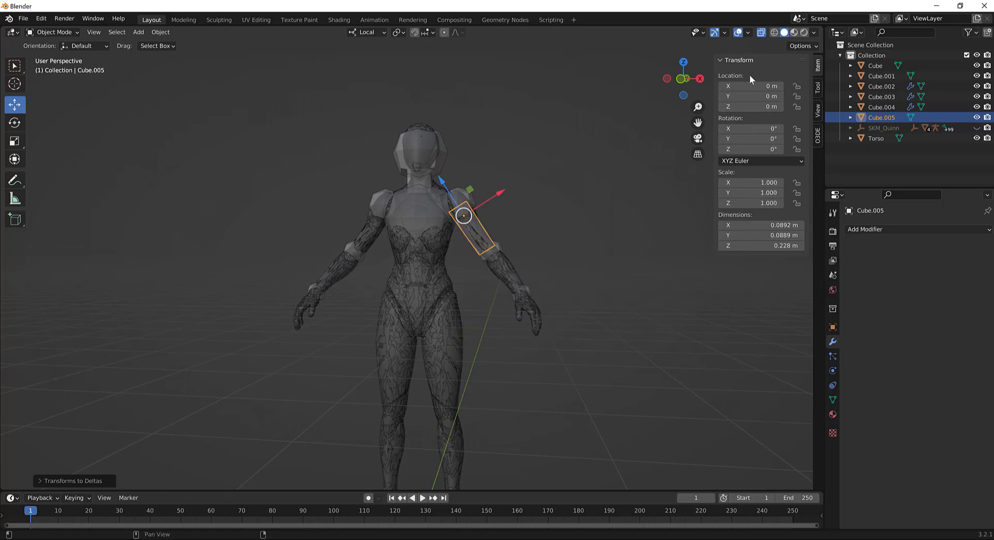
# - Using the origins-only transform option, move the upper-arm block's origin down its local Z axis to about the middle of the block
pyautogui.scroll(2, 489, 228)
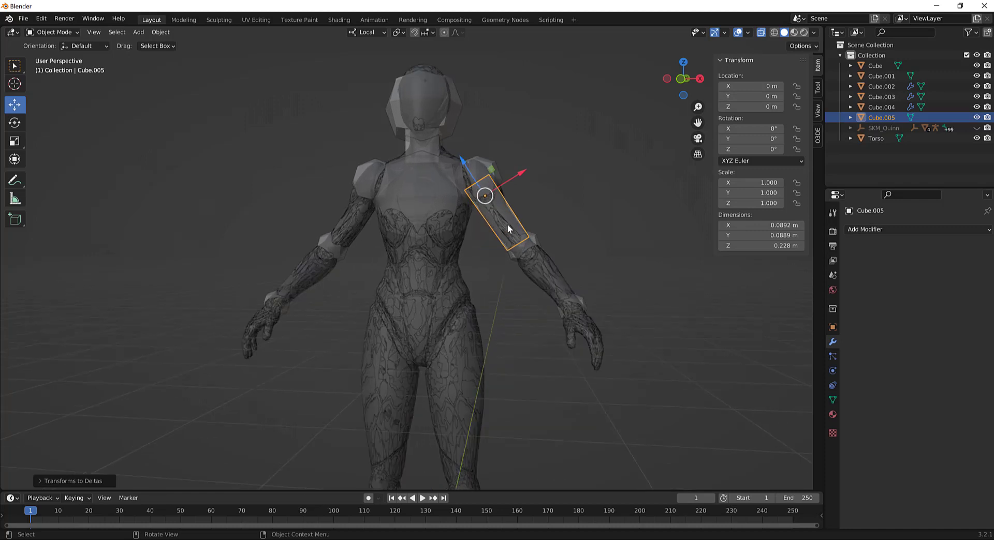
pyautogui.click(817, 109)
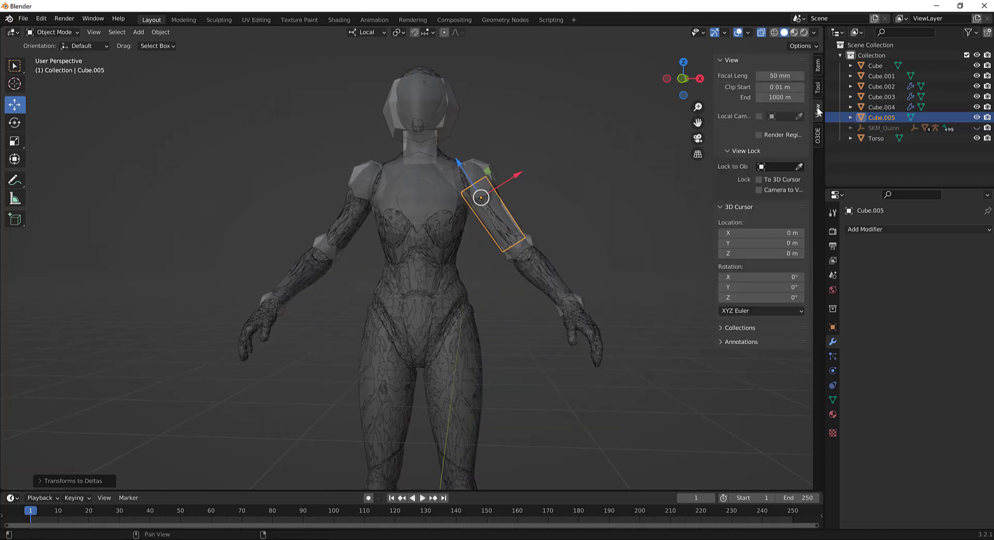
pyautogui.click(817, 89)
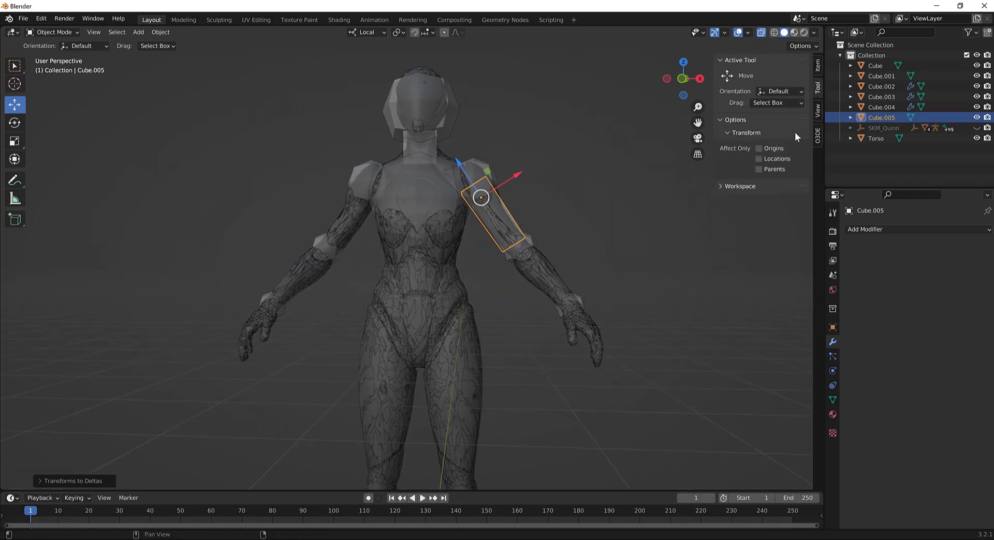
pyautogui.moveTo(459, 164); pyautogui.dragTo(497, 190)
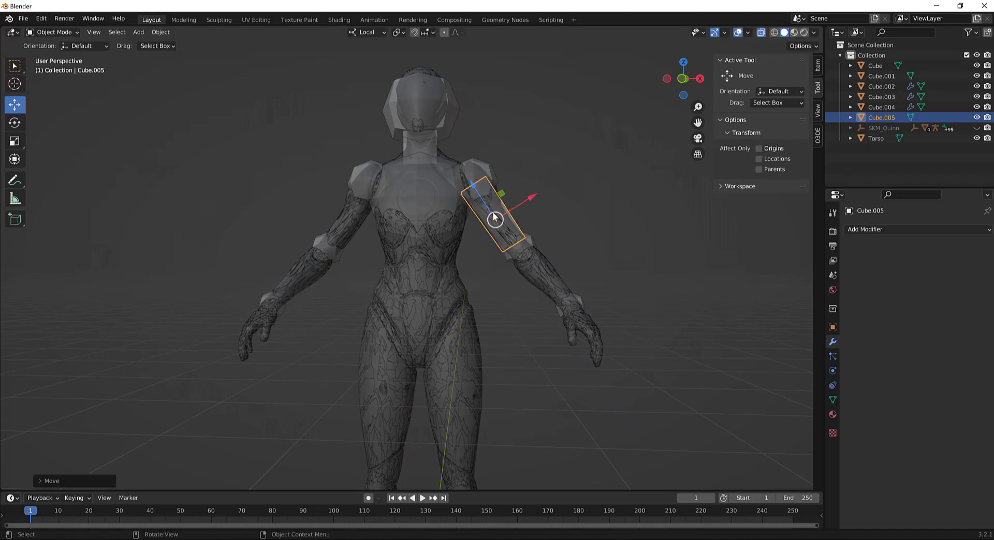
# - Duplicate the upper-arm block and move the copy down its length to below the elbow block
pyautogui.hotkey('shift', 'd')
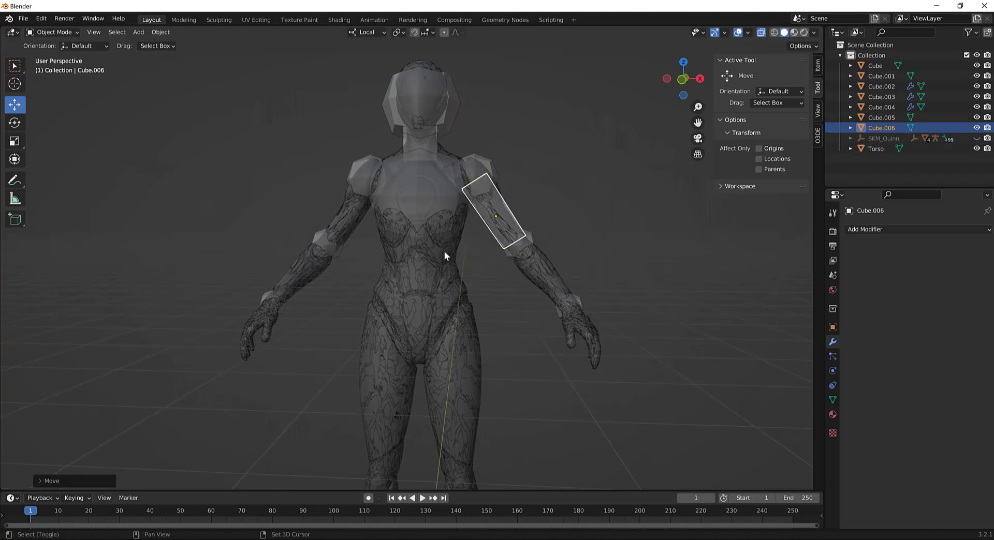
pyautogui.rightClick(577, 221)
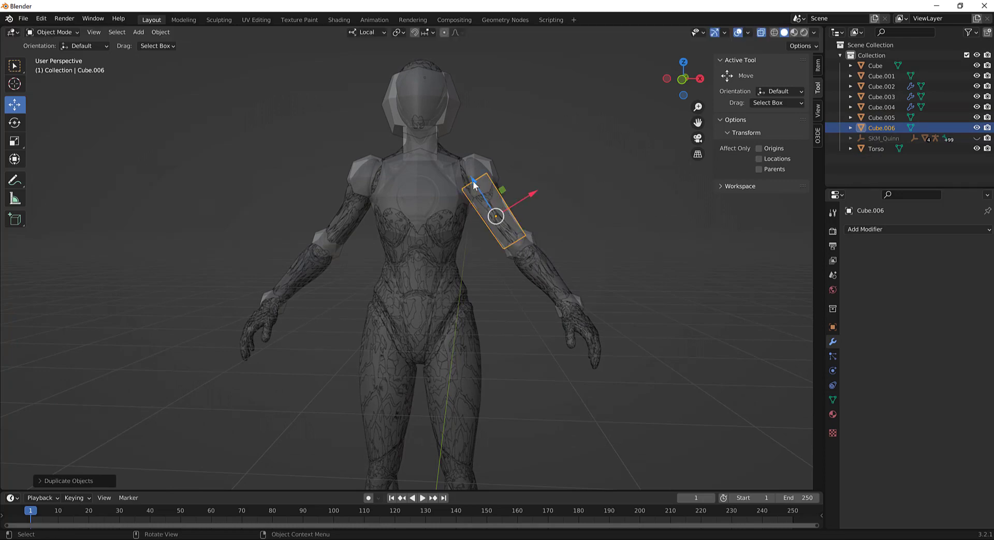
pyautogui.moveTo(474, 185); pyautogui.dragTo(505, 247)
pyautogui.moveTo(616, 231); pyautogui.dragTo(531, 341, button='middle')
pyautogui.moveTo(491, 300); pyautogui.dragTo(491, 308)
pyautogui.moveTo(580, 273)
pyautogui.mouseDown(button='middle')
pyautogui.moveTo(587, 278)
pyautogui.moveTo(570, 296)
pyautogui.mouseUp(button='middle')
# - Turn off X-ray display, then shrink the copied block slightly and tilt it to the forearm's angle
pyautogui.hotkey('alt', 'z')
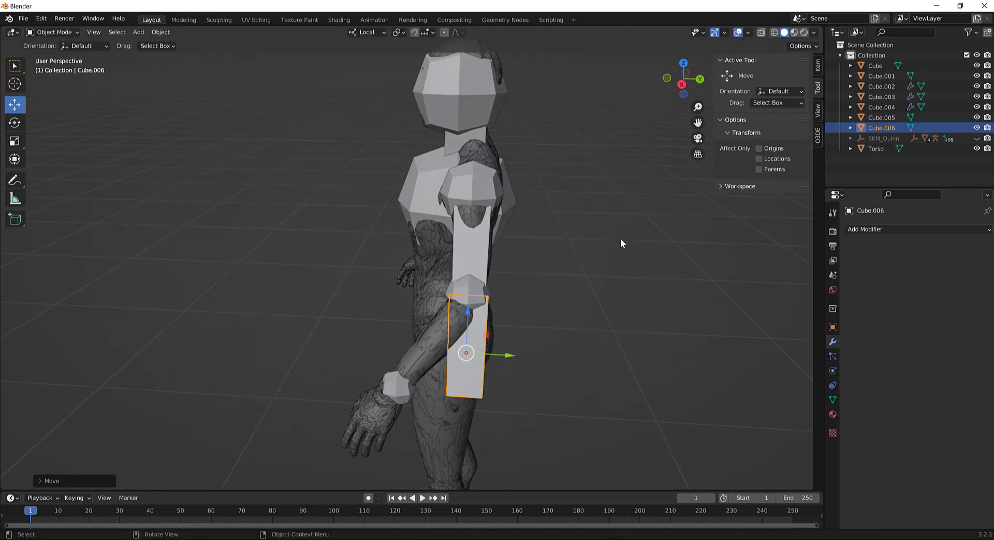
pyautogui.press('s')
pyautogui.click(666, 296)
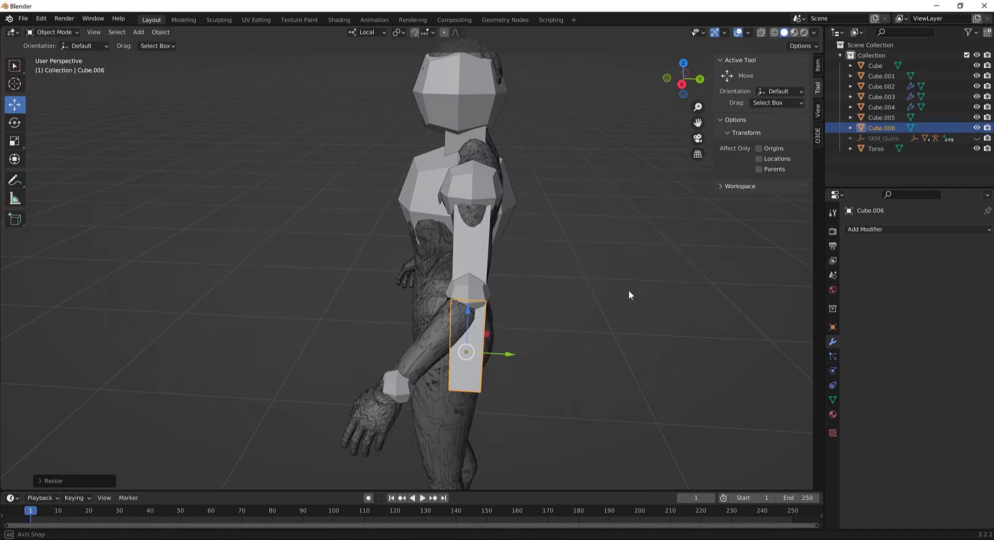
pyautogui.moveTo(628, 295); pyautogui.dragTo(623, 282, button='middle')
pyautogui.click(17, 124)
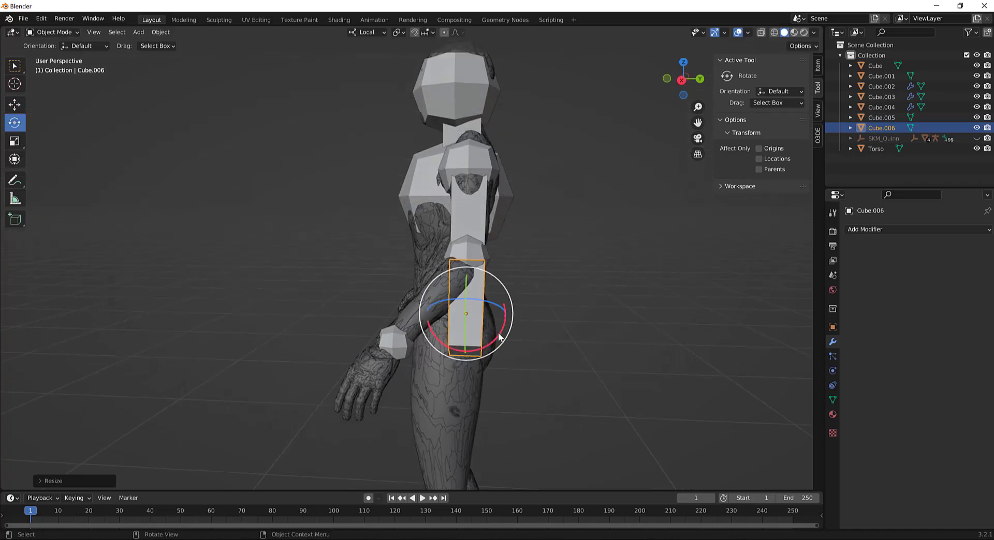
pyautogui.moveTo(500, 337); pyautogui.dragTo(510, 339)
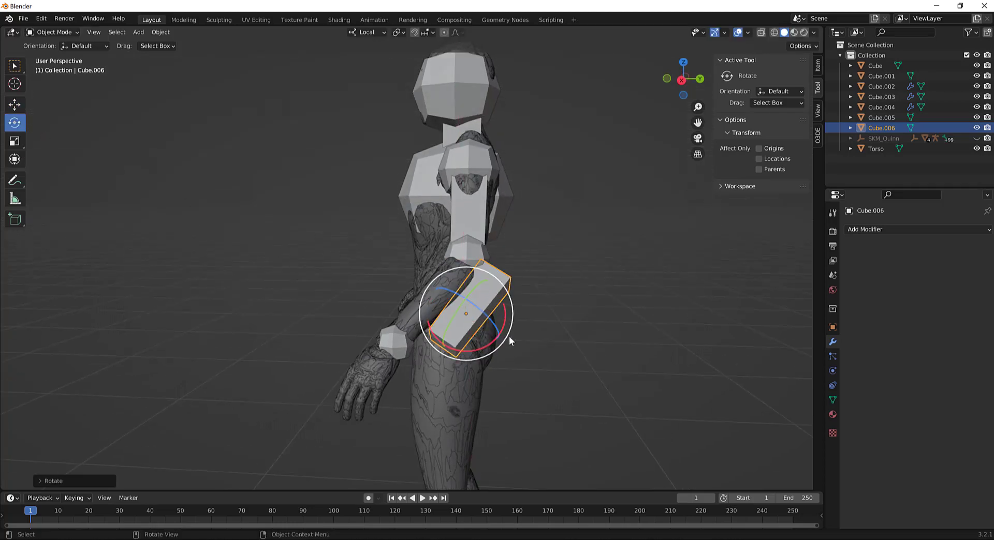
# - Move the tilted block onto the forearm between the elbow and wrist blocks
pyautogui.keyDown('alt'); pyautogui.moveTo(509, 337); pyautogui.dragTo(538, 317, button='middle'); pyautogui.keyUp('alt')
pyautogui.press('w')
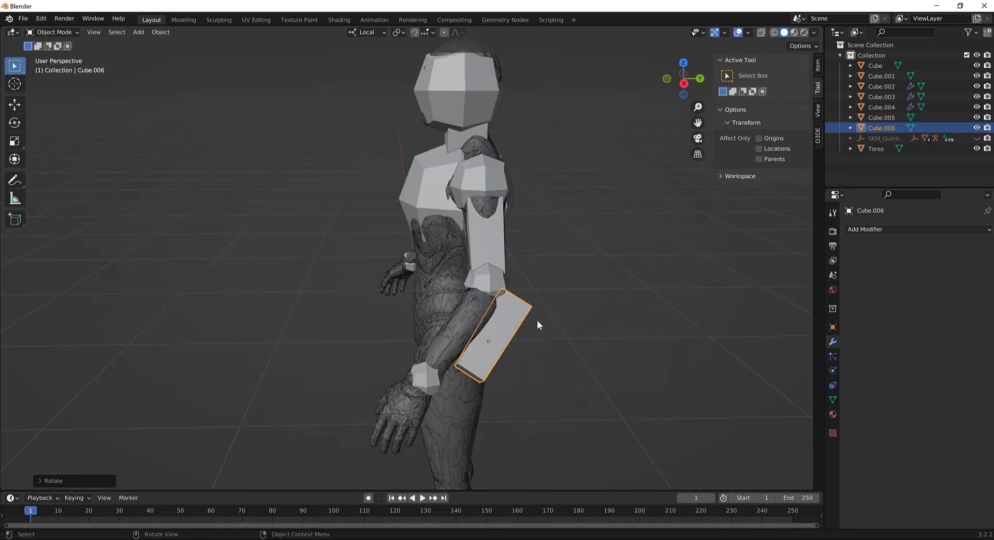
pyautogui.press('g')
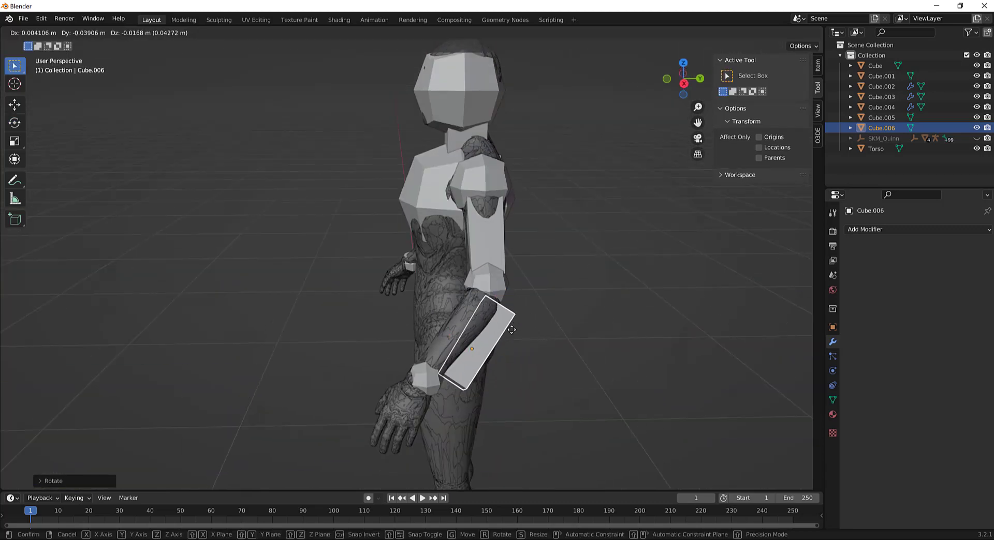
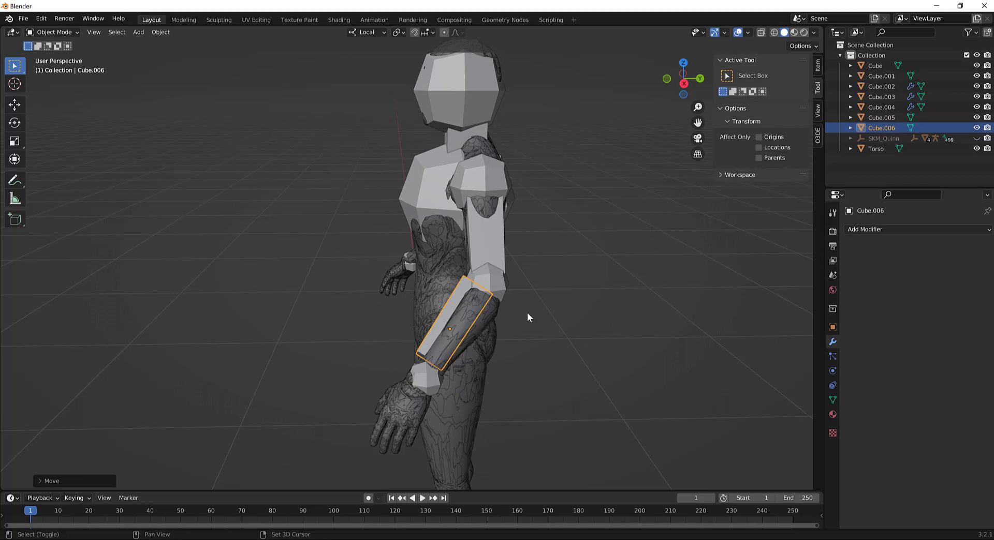
pyautogui.hotkey('shift', 'space')
pyautogui.click(521, 333)
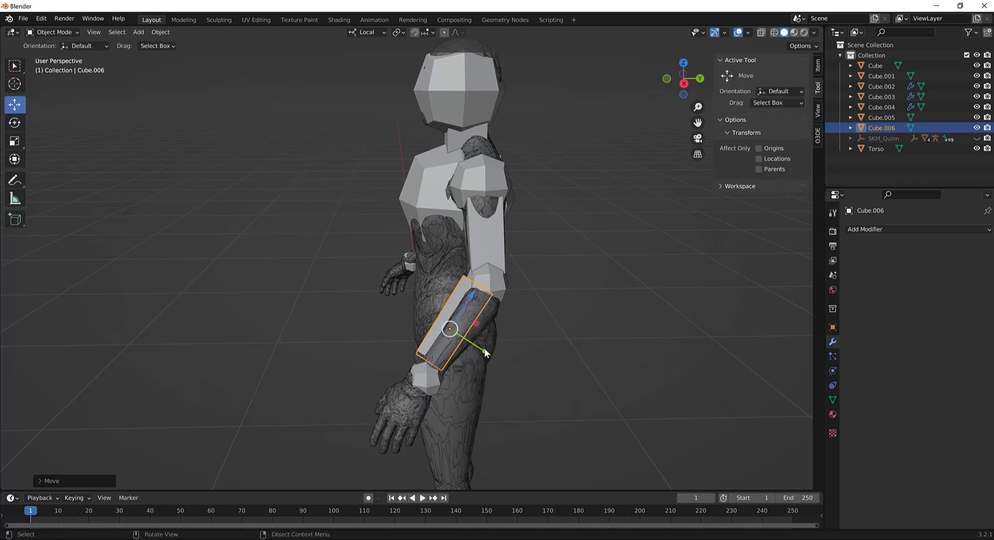
pyautogui.moveTo(485, 352); pyautogui.dragTo(498, 356)
# - Shift the forearm block outward along its local X axis to centre it over the forearm
pyautogui.moveTo(610, 306); pyautogui.dragTo(692, 301, button='middle')
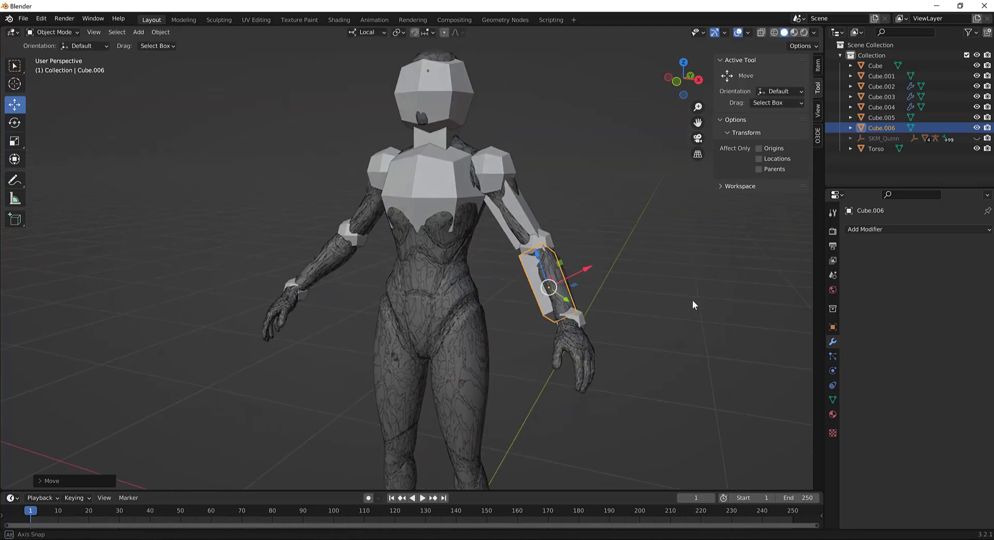
pyautogui.scroll(2, 686, 298)
pyautogui.moveTo(624, 306); pyautogui.dragTo(524, 313, button='middle')
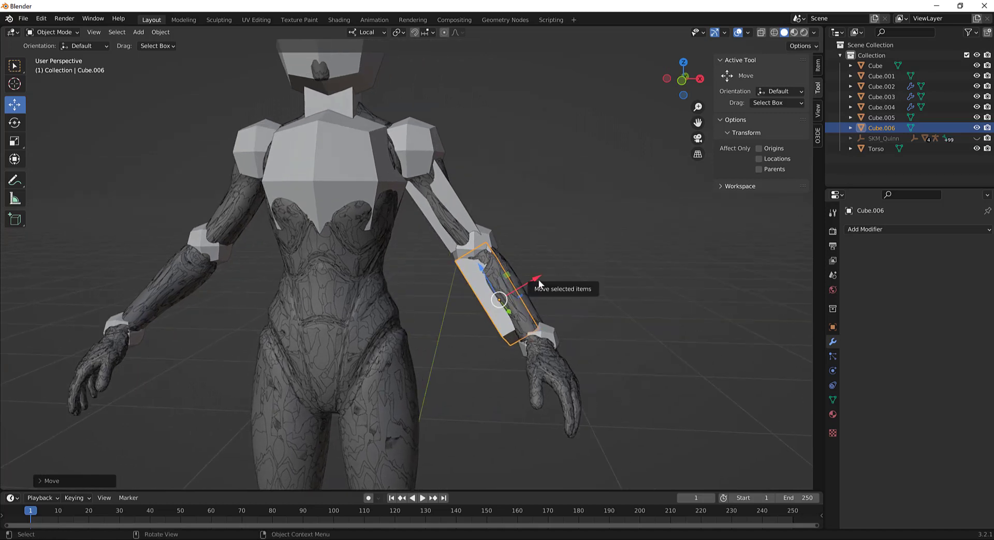
pyautogui.moveTo(539, 281); pyautogui.dragTo(544, 279)
# - Turn on X-ray display and, in Edit Mode, scale down the forearm block's elbow-end vertices
pyautogui.hotkey('alt', 'z')
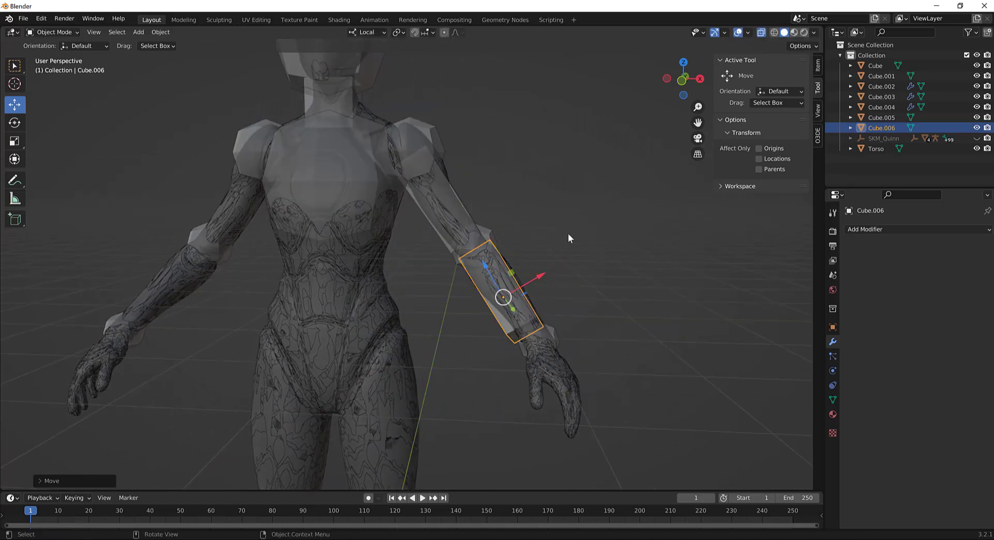
pyautogui.moveTo(567, 234)
pyautogui.mouseDown(button='middle')
pyautogui.moveTo(552, 274)
pyautogui.moveTo(536, 282)
pyautogui.mouseUp(button='middle')
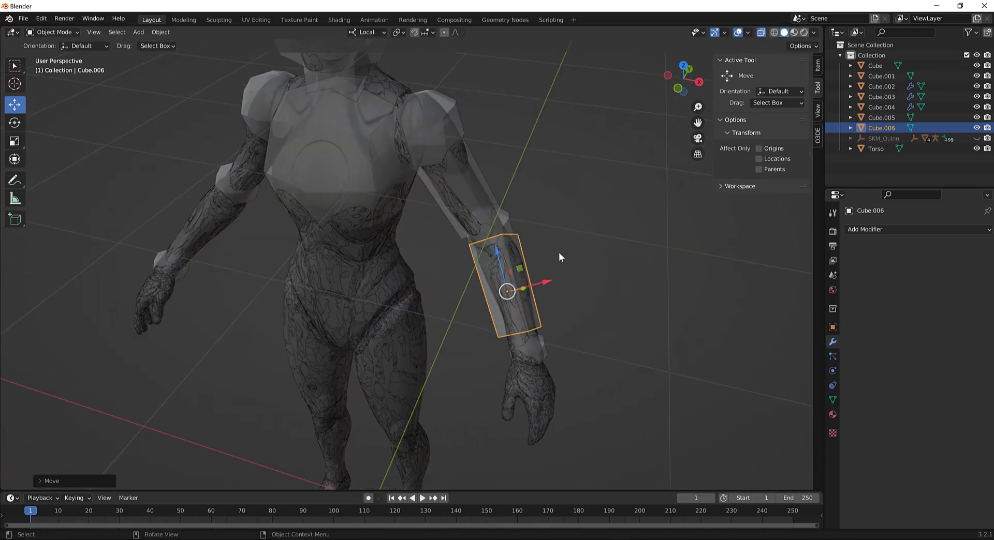
pyautogui.hotkey('ctrl', 'Tab')
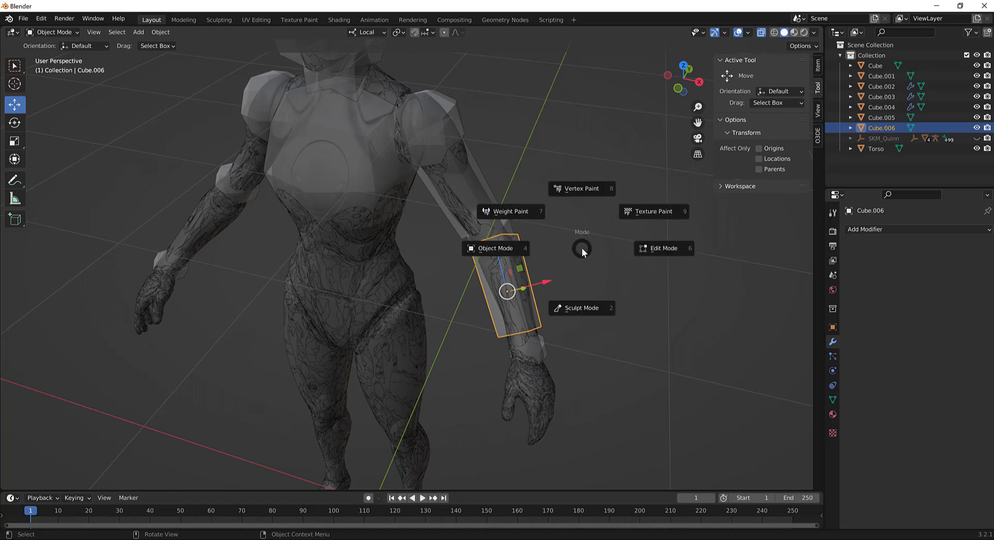
pyautogui.click(589, 249)
pyautogui.moveTo(589, 249); pyautogui.dragTo(610, 259, button='middle')
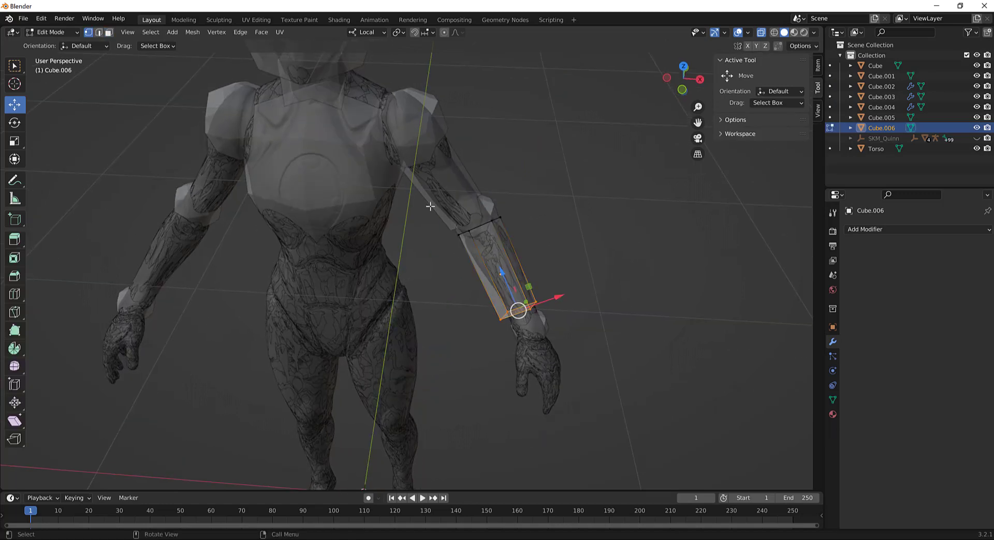
pyautogui.moveTo(444, 197); pyautogui.dragTo(543, 244)
pyautogui.press('s')
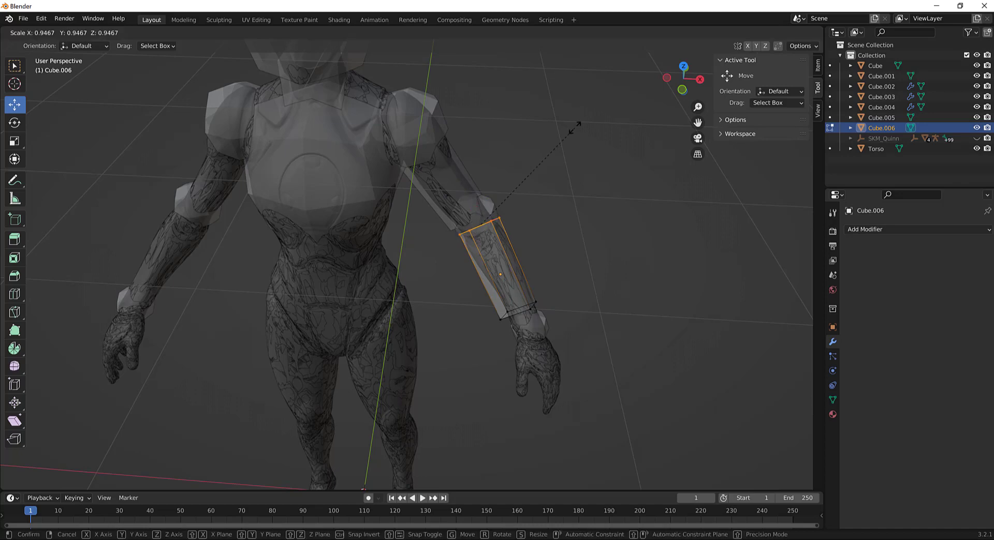
pyautogui.click(565, 146)
# - Scale down the forearm block's wrist-end vertices and move them along the Z axis to meet the wrist
pyautogui.moveTo(475, 285); pyautogui.dragTo(603, 331)
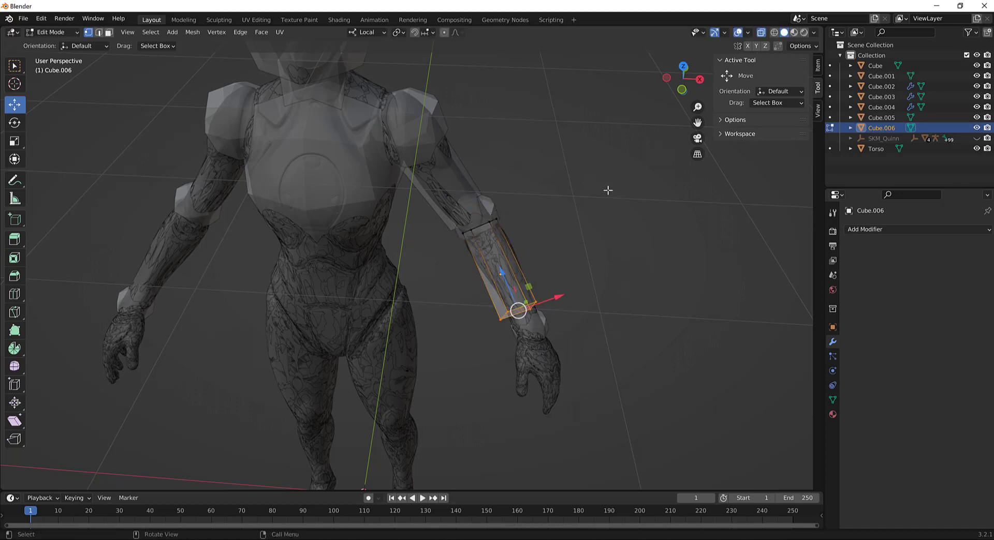
pyautogui.press('s')
pyautogui.click(581, 237)
pyautogui.moveTo(582, 237)
pyautogui.mouseDown(button='middle')
pyautogui.moveTo(575, 277)
pyautogui.moveTo(583, 253)
pyautogui.mouseUp(button='middle')
pyautogui.press('g')
pyautogui.press('z')
pyautogui.press('z')
pyautogui.click(512, 309)
# - Rescale the forearm block's elbow-end vertices, nudge them into place and return to Object Mode
pyautogui.moveTo(445, 218); pyautogui.dragTo(537, 266)
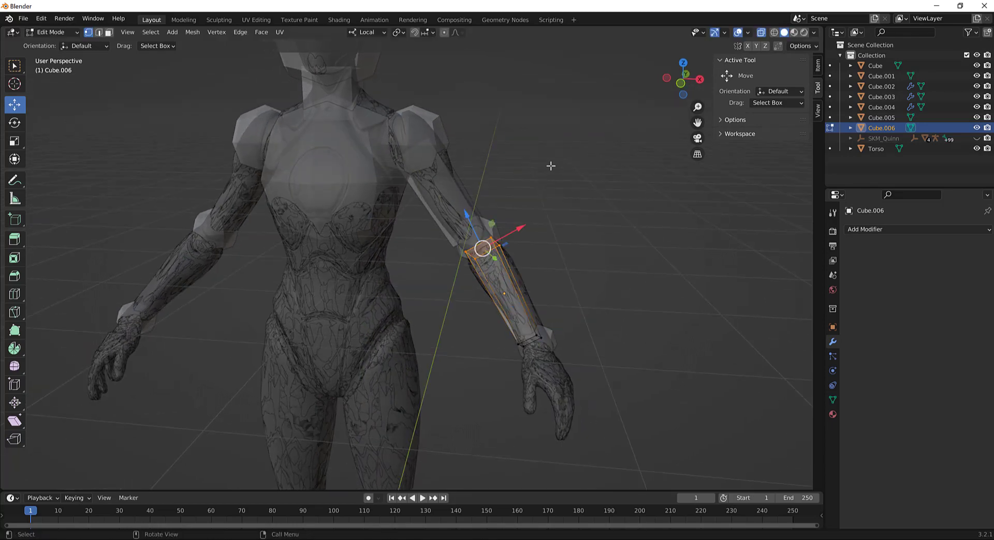
pyautogui.press('s')
pyautogui.click(572, 170)
pyautogui.moveTo(599, 182); pyautogui.dragTo(531, 220, button='middle')
pyautogui.moveTo(485, 299); pyautogui.dragTo(488, 292)
pyautogui.scroll(-5, 510, 288)
pyautogui.moveTo(519, 286); pyautogui.dragTo(553, 283, button='middle')
pyautogui.scroll(3, 553, 283)
pyautogui.hotkey('ctrl', 'Tab')
pyautogui.click(540, 279)
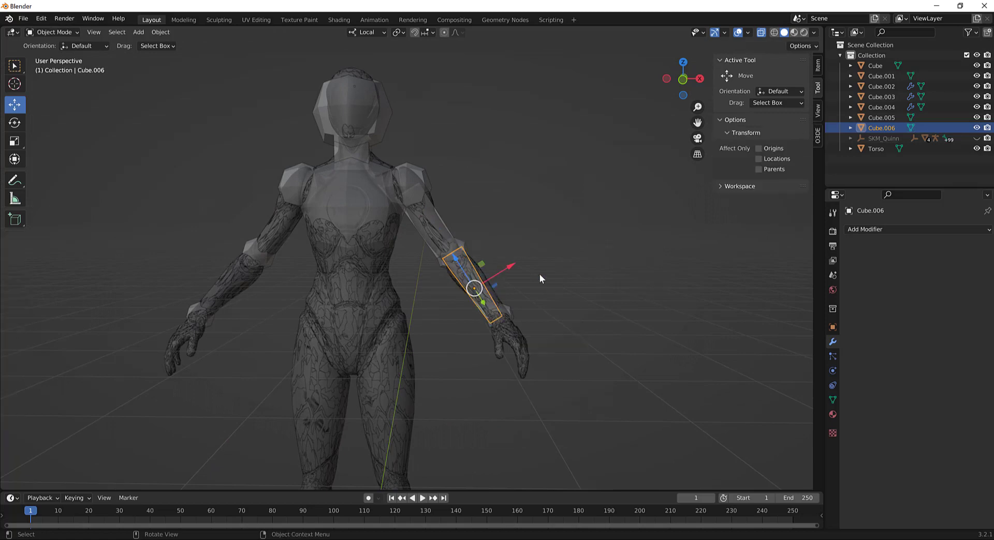
# - Add a Mirror modifier to the forearm block with the Torso as its mirror object
pyautogui.click(879, 229)
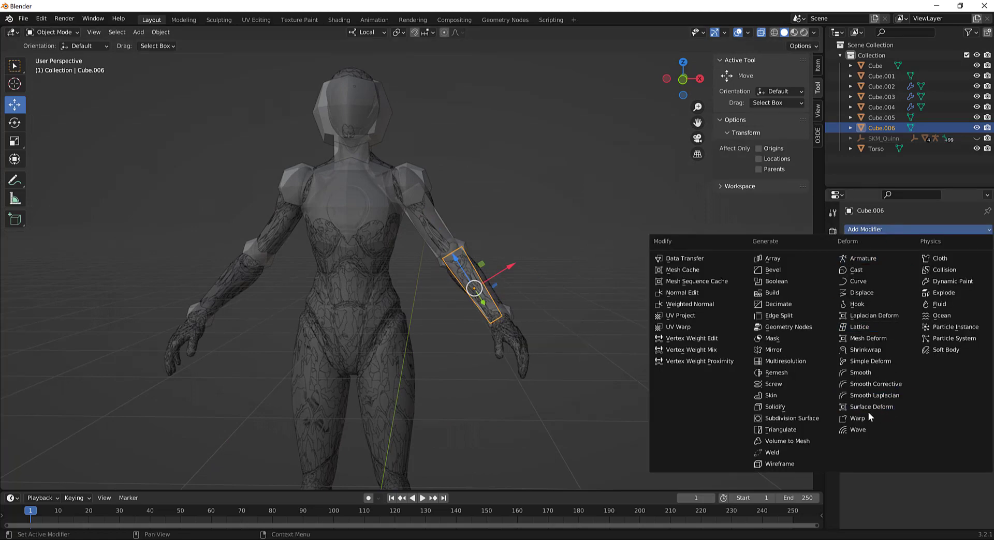
pyautogui.click(777, 350)
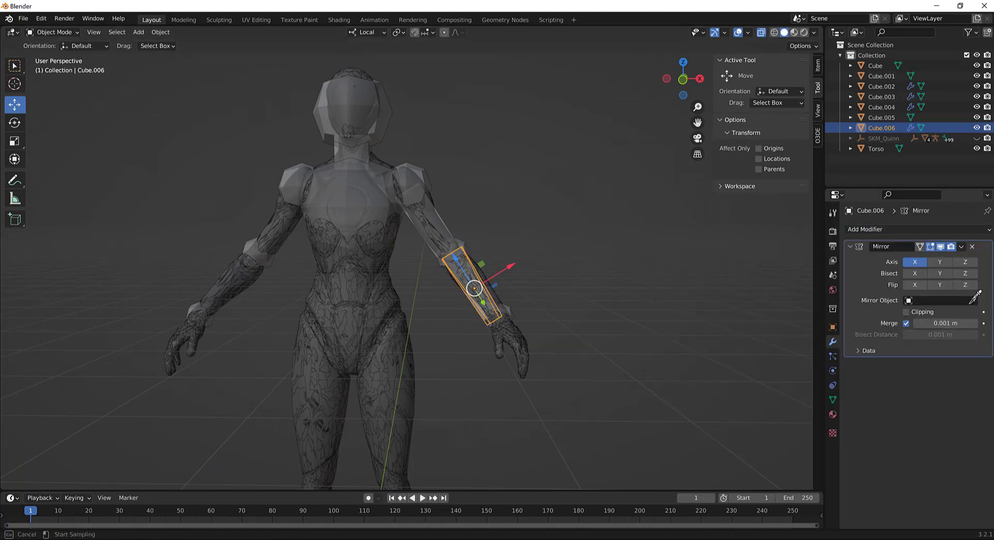
pyautogui.click(368, 209)
# - Add a Mirror modifier to the upper-arm block with the Torso as its mirror object
pyautogui.click(447, 232)
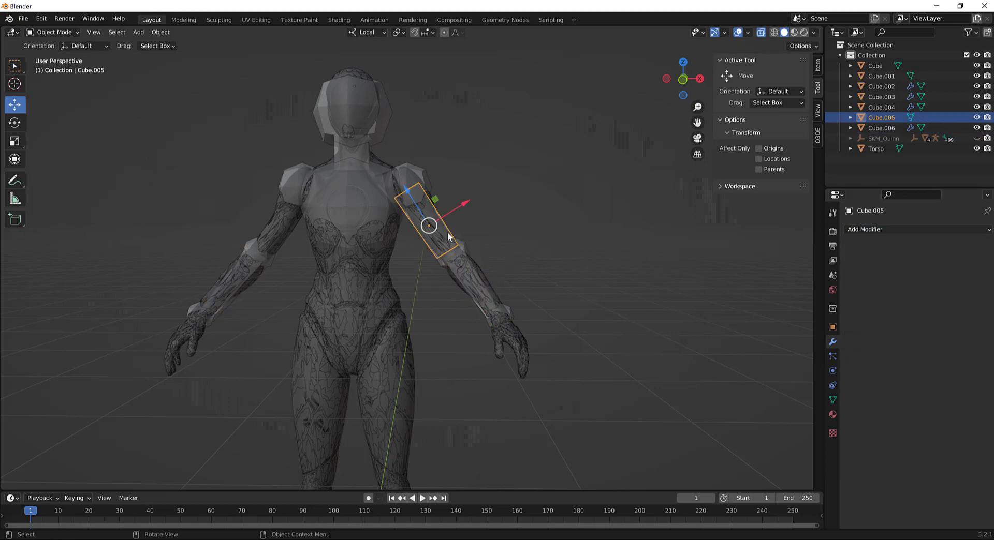
pyautogui.click(933, 228)
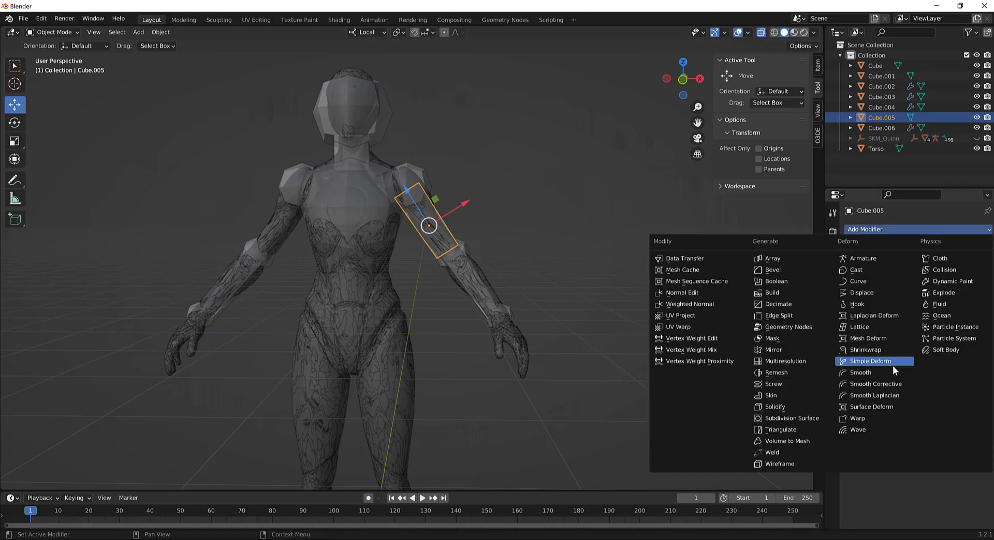
pyautogui.click(786, 350)
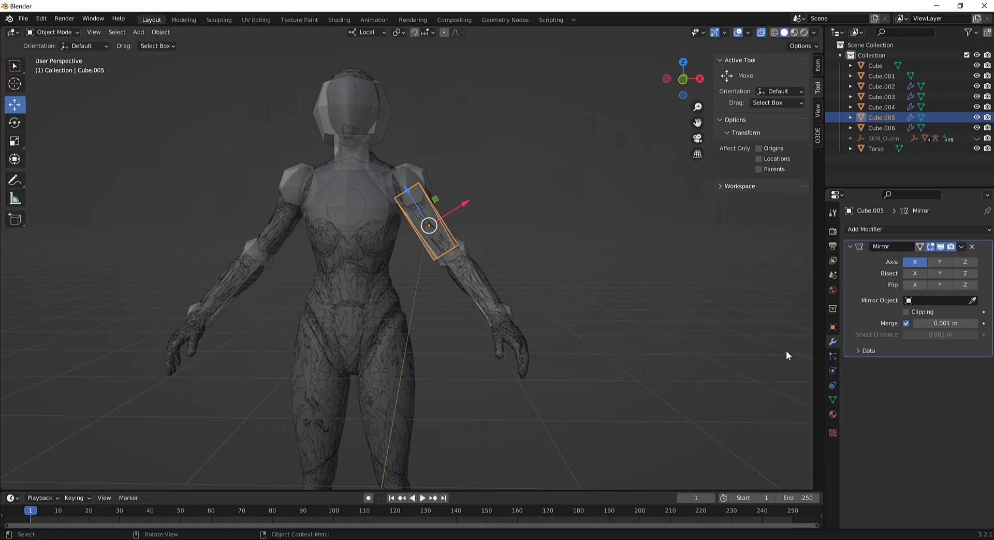
pyautogui.click(342, 199)
pyautogui.moveTo(546, 231); pyautogui.dragTo(583, 177, button='middle')
pyautogui.scroll(1, 541, 241)
pyautogui.scroll(-2, 546, 231)
pyautogui.moveTo(575, 219); pyautogui.dragTo(544, 210, button='middle')
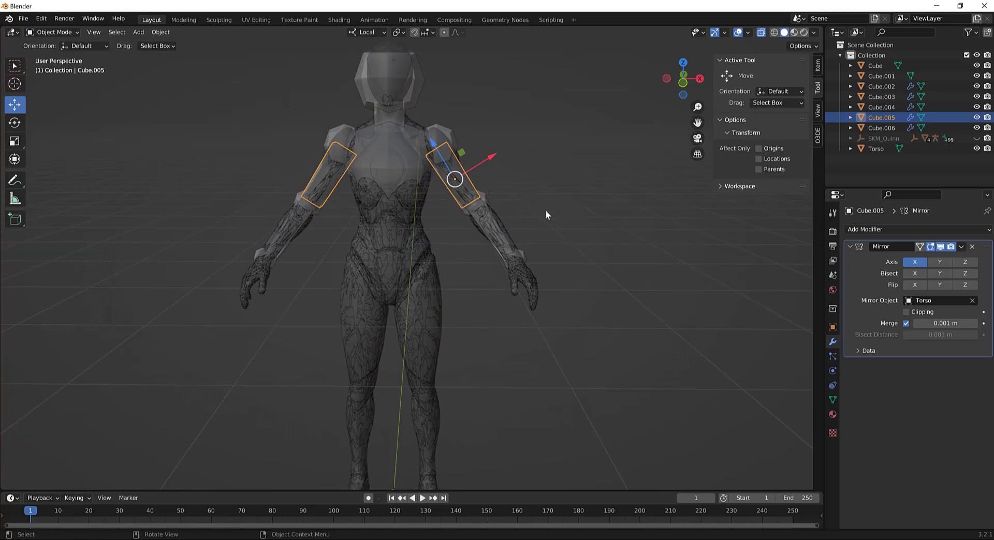
# - Duplicate the neck block and move the copy straight down to the abdomen
pyautogui.click(398, 122)
pyautogui.moveTo(529, 157); pyautogui.dragTo(508, 175, button='middle')
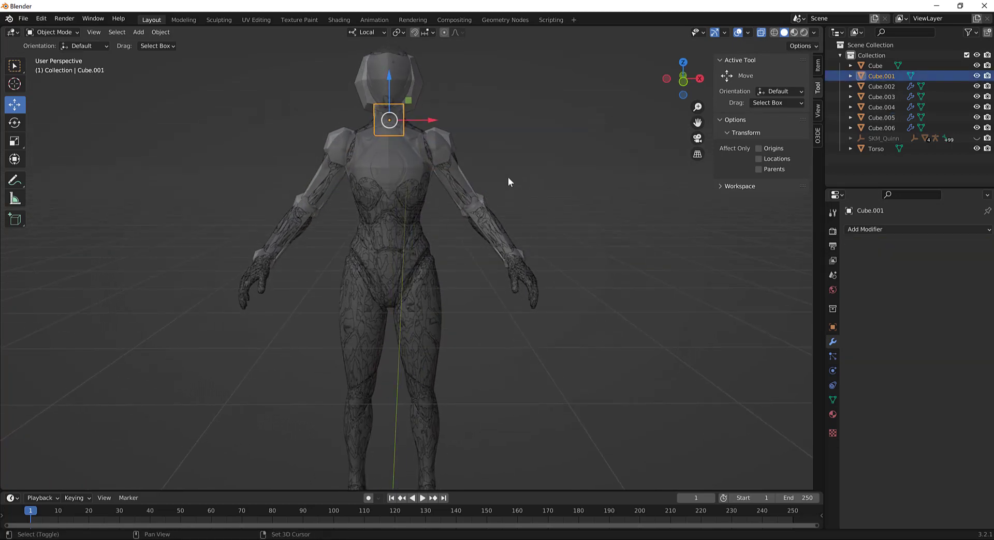
pyautogui.hotkey('shift', 'd')
pyautogui.rightClick(505, 177)
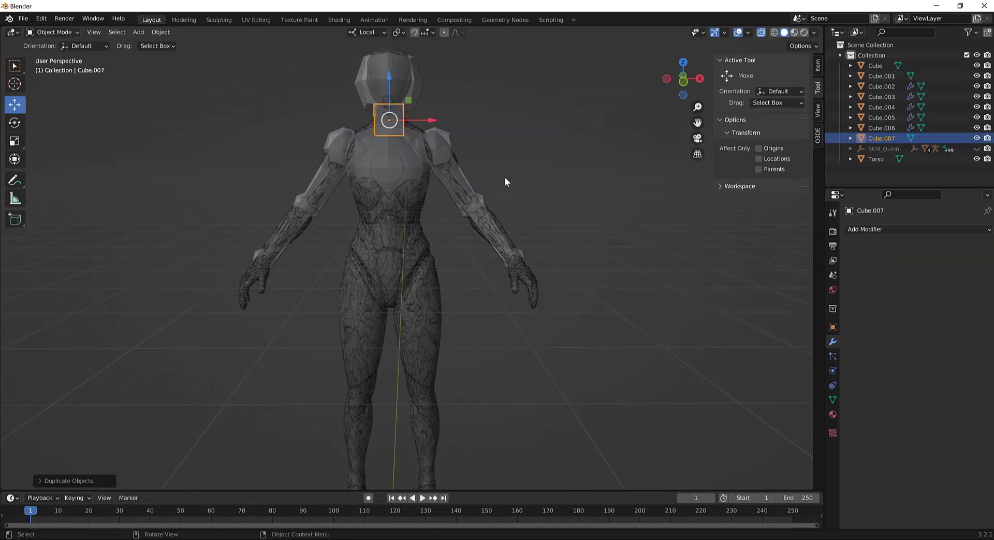
pyautogui.moveTo(391, 80); pyautogui.dragTo(391, 183)
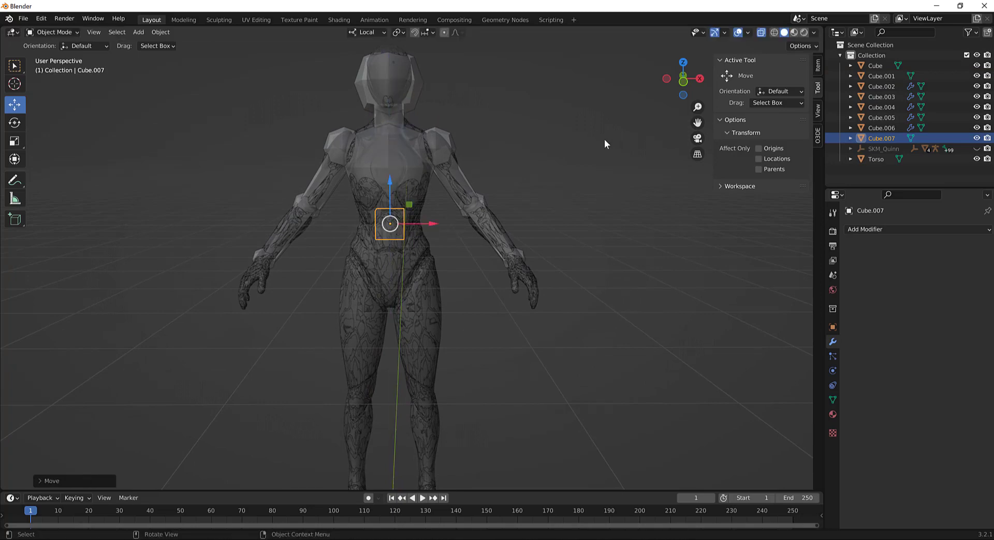
# - Enlarge the abdomen block to about the waist's width and raise it slightly
pyautogui.press('s')
pyautogui.click(797, 91)
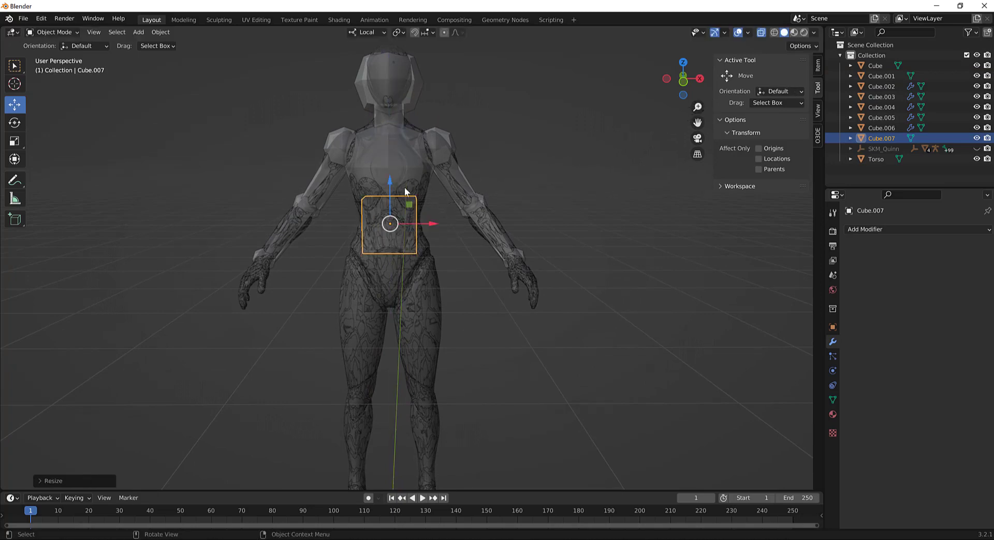
pyautogui.moveTo(389, 178); pyautogui.dragTo(389, 173)
pyautogui.press('s')
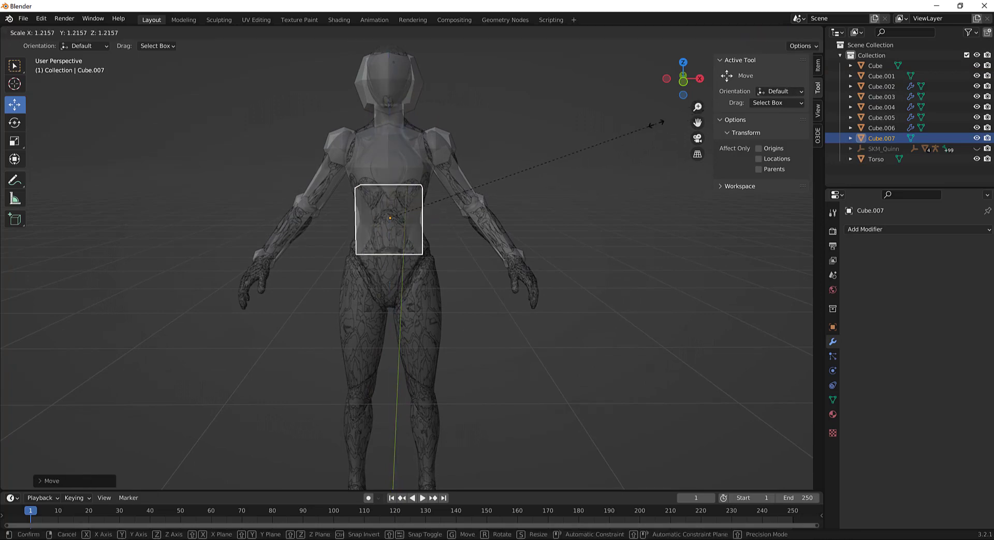
pyautogui.click(567, 156)
# - Move the abdomen block forward along its local Y axis to line it up with the waist
pyautogui.moveTo(566, 157); pyautogui.dragTo(466, 161, button='middle')
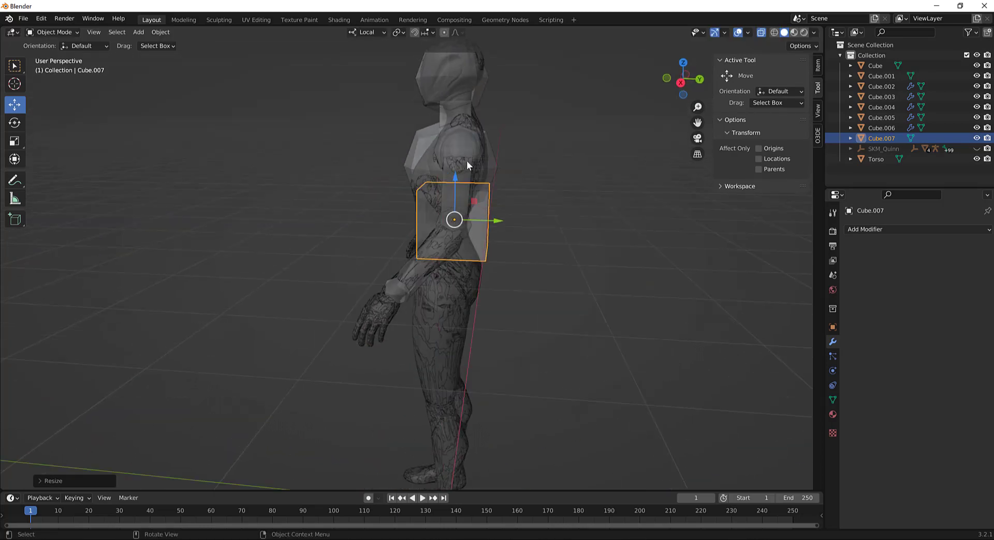
pyautogui.moveTo(496, 221); pyautogui.dragTo(480, 220)
pyautogui.moveTo(479, 221); pyautogui.dragTo(561, 205, button='middle')
pyautogui.scroll(5, 561, 205)
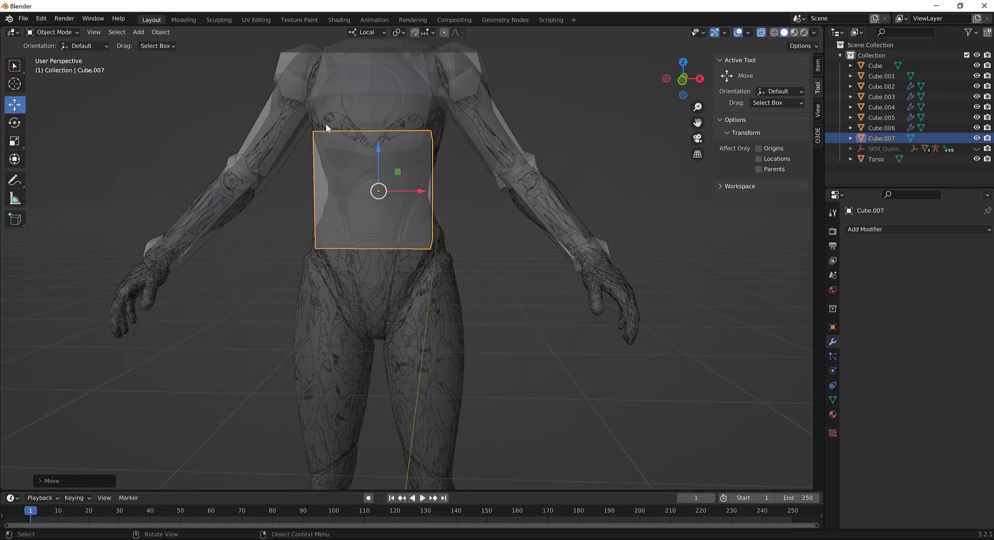
pyautogui.moveTo(467, 225); pyautogui.dragTo(473, 225, button='middle')
# - Select the Torso block and turn off X-ray display
pyautogui.click(389, 110)
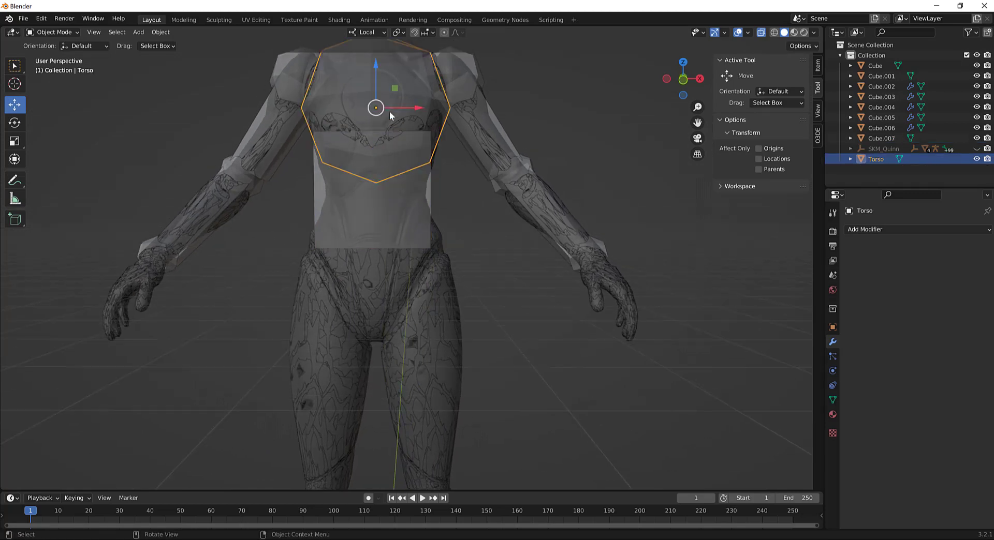
pyautogui.scroll(-1, 514, 147)
pyautogui.scroll(-1, 515, 147)
pyautogui.hotkey('alt', 'z')
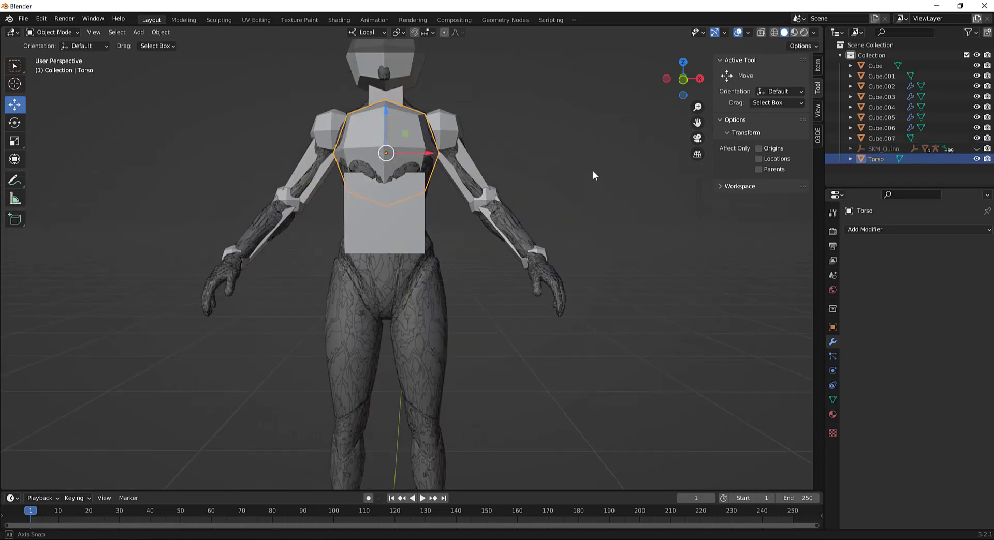
# - Duplicate the Torso block and move the copy straight down to the pelvis
pyautogui.hotkey('shift', 'd')
pyautogui.press('Escape')
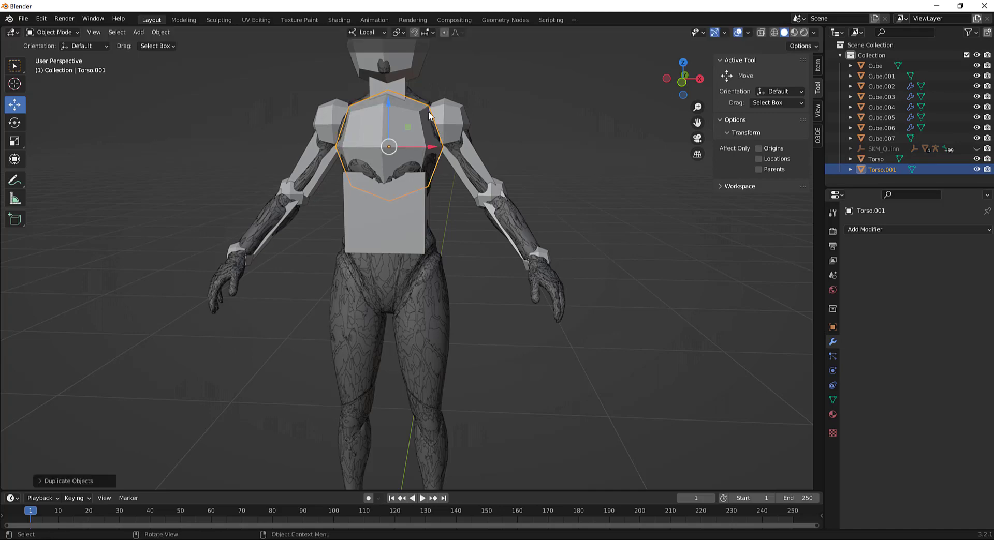
pyautogui.moveTo(390, 105); pyautogui.dragTo(379, 224)
pyautogui.moveTo(455, 238); pyautogui.dragTo(417, 237, button='middle')
# - Duplicate the pelvis block onto the left knee and shrink the copy to about half its size
pyautogui.hotkey('shift', 'd')
pyautogui.click(413, 355)
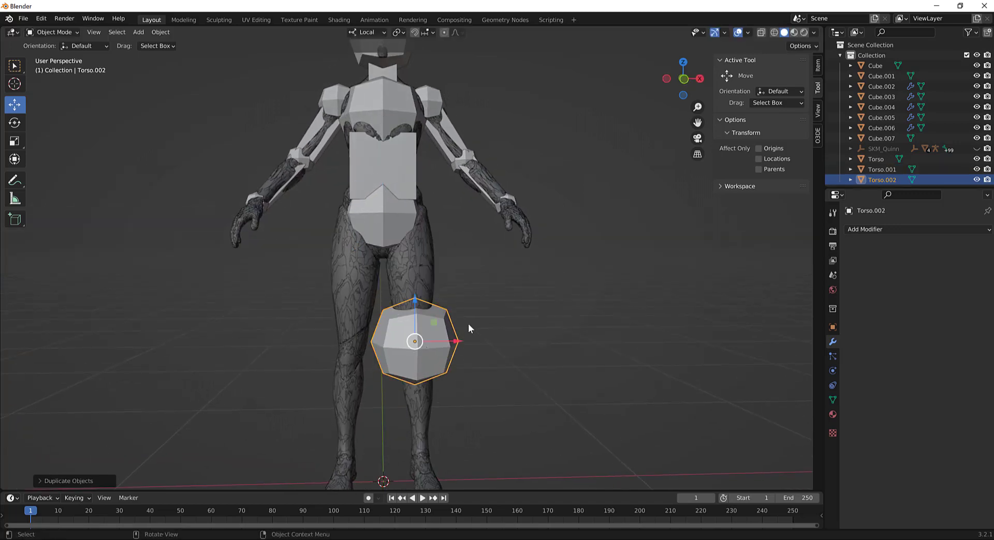
pyautogui.press('s')
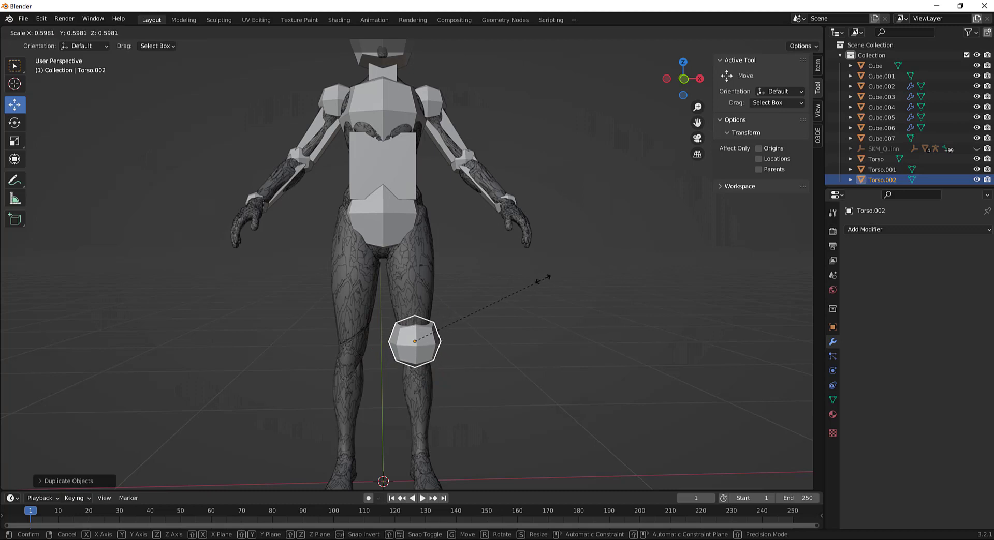
pyautogui.click(519, 293)
# - Duplicate the knee block, move the copy down along its local Z axis to the ankle and shrink it slightly
pyautogui.keyDown('shift'); pyautogui.moveTo(519, 296); pyautogui.dragTo(489, 206, button='middle'); pyautogui.keyUp('shift')
pyautogui.hotkey('shift', 'd')
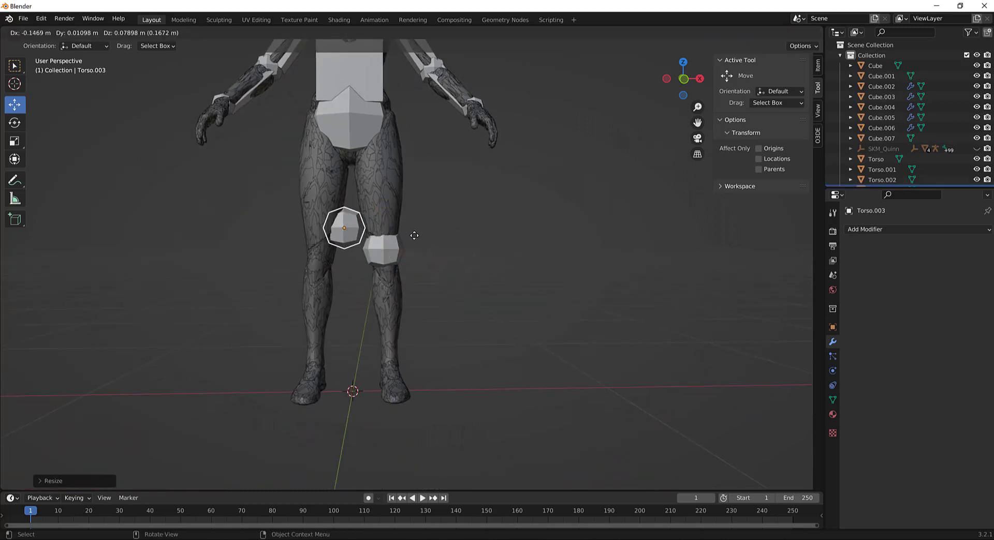
pyautogui.click(440, 309)
pyautogui.press('g')
pyautogui.press('z')
pyautogui.press('z')
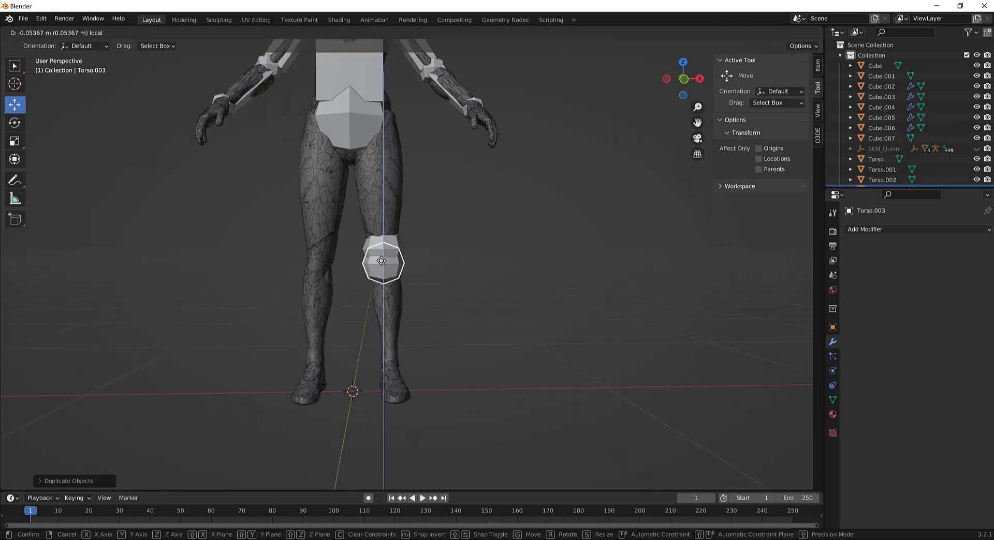
pyautogui.click(385, 317)
pyautogui.press('s')
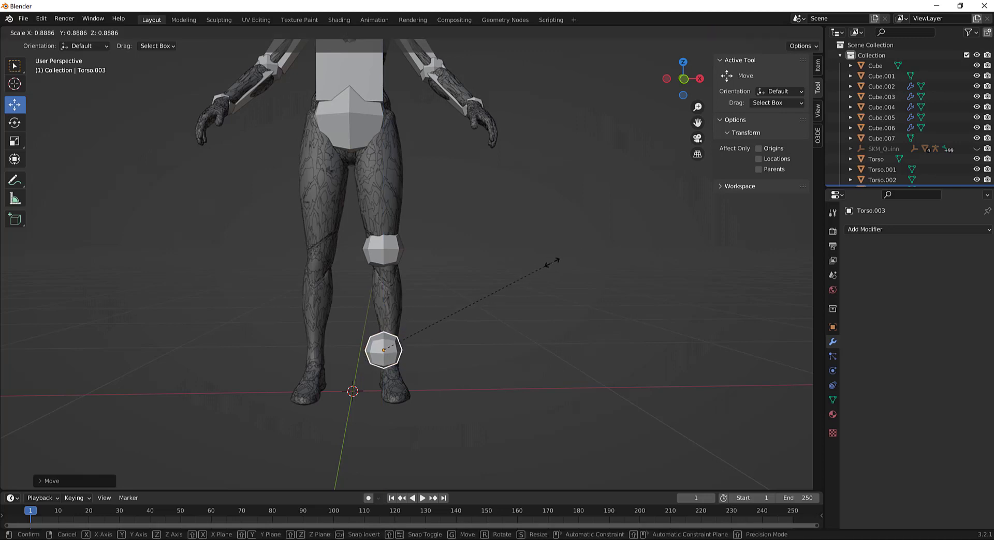
pyautogui.click(533, 281)
# - Duplicate the abdomen block onto the left thigh and scale the copy to roughly the thigh's width
pyautogui.moveTo(482, 297); pyautogui.dragTo(389, 284, button='middle')
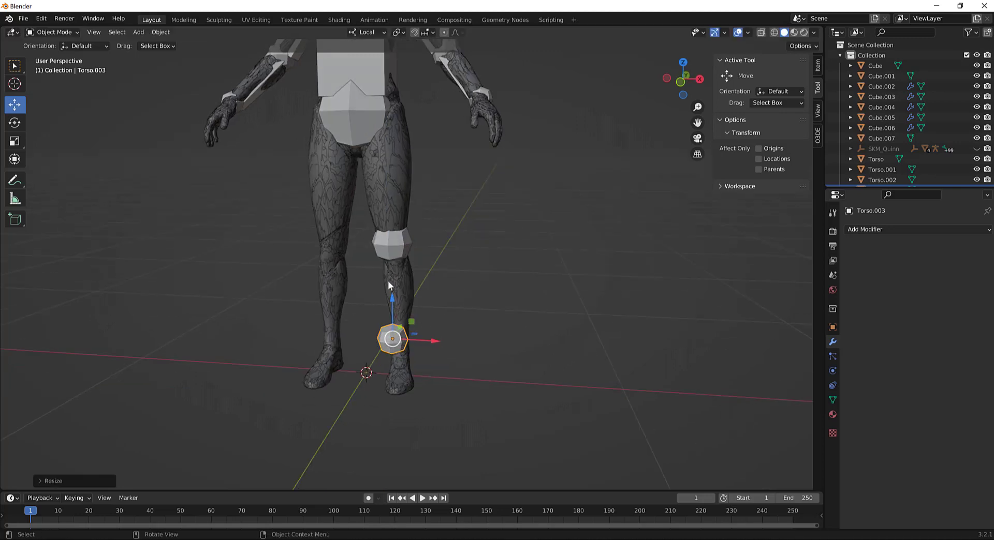
pyautogui.moveTo(432, 136); pyautogui.dragTo(450, 175, button='middle')
pyautogui.click(374, 79)
pyautogui.hotkey('shift', 'd')
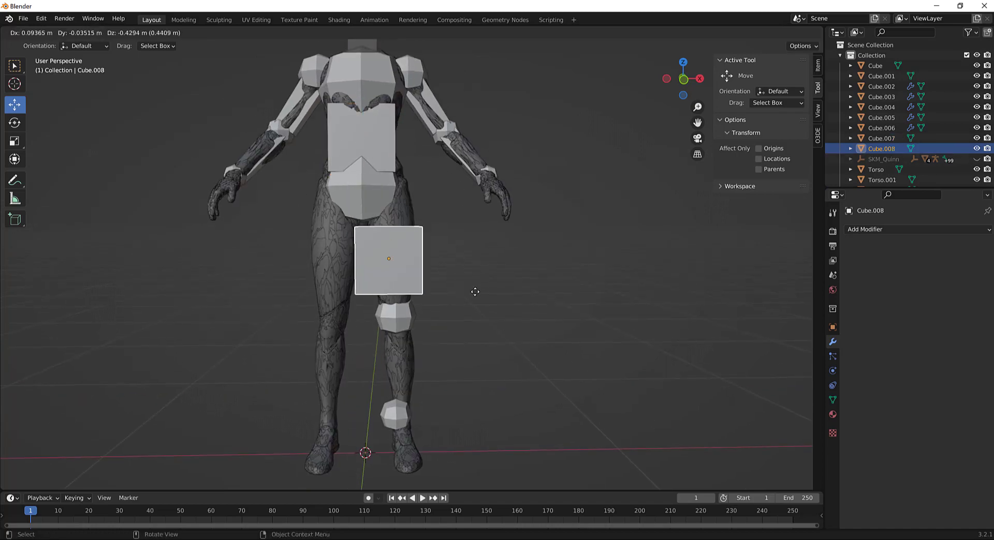
pyautogui.click(479, 287)
pyautogui.press('s')
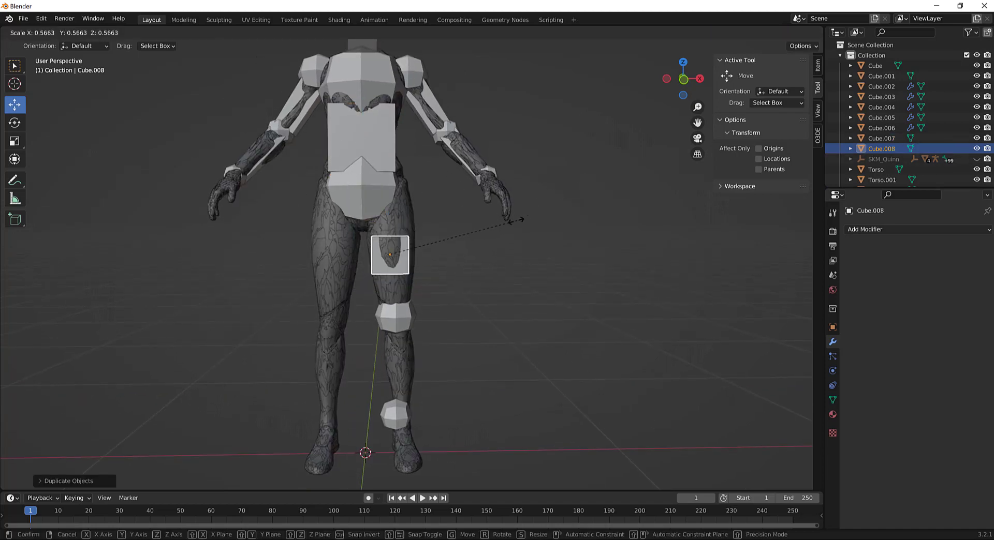
pyautogui.click(494, 249)
pyautogui.keyDown('shift'); pyautogui.moveTo(494, 247); pyautogui.dragTo(504, 253, button='middle'); pyautogui.keyUp('shift')
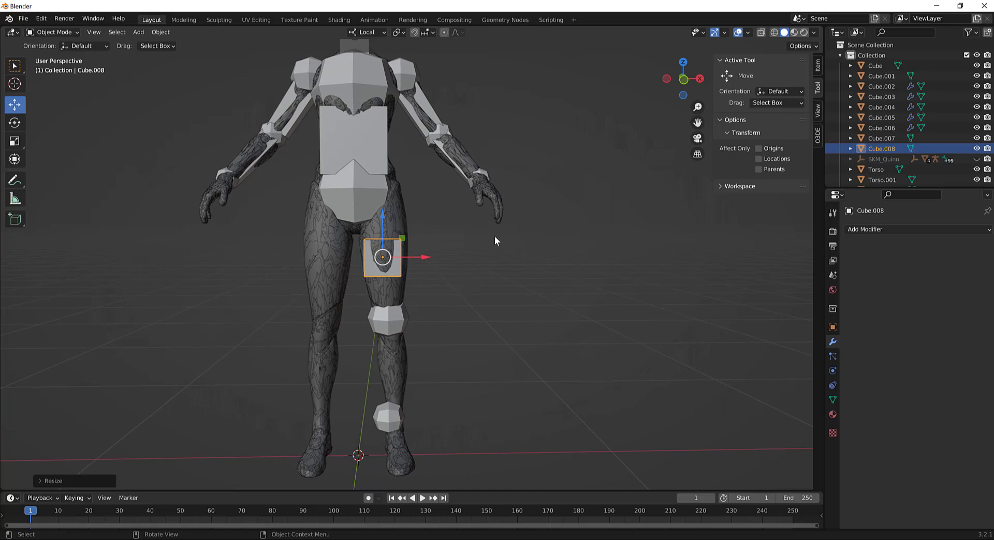
pyautogui.press('s')
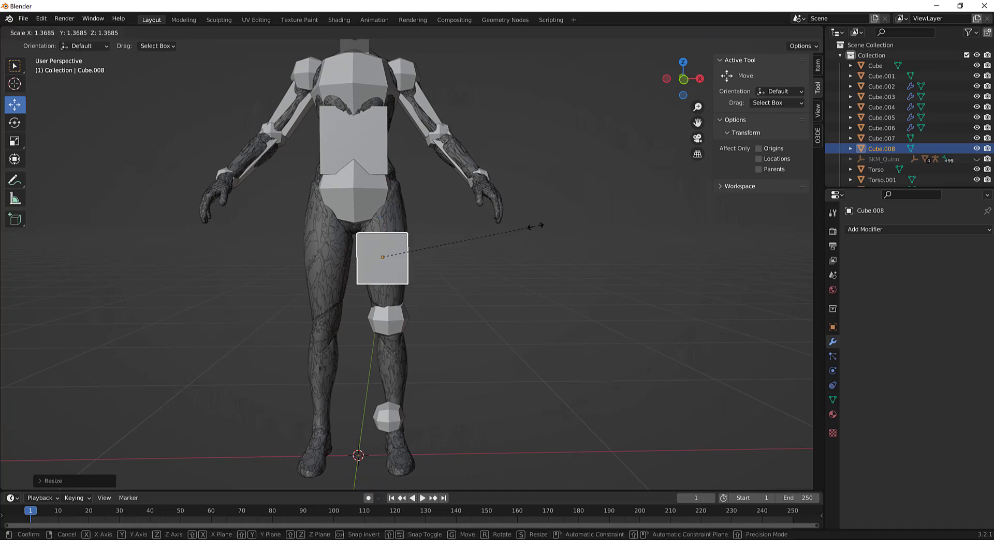
pyautogui.press('Escape')
# - Stretch the thigh block along its local Z axis so it spans from the hip to the knee
pyautogui.moveTo(536, 258); pyautogui.dragTo(585, 226, button='middle')
pyautogui.press('s')
pyautogui.press('z')
pyautogui.press('z')
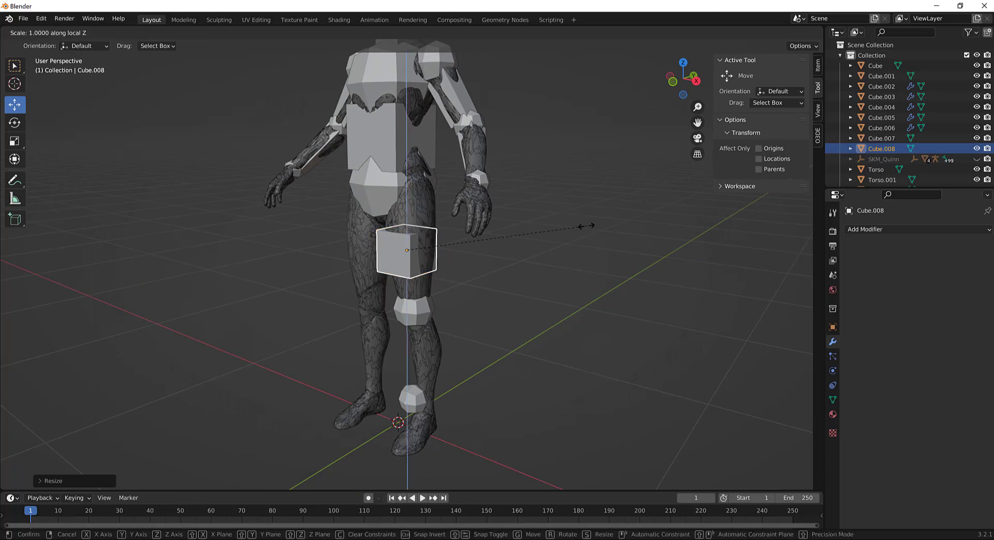
pyautogui.click(44, 127)
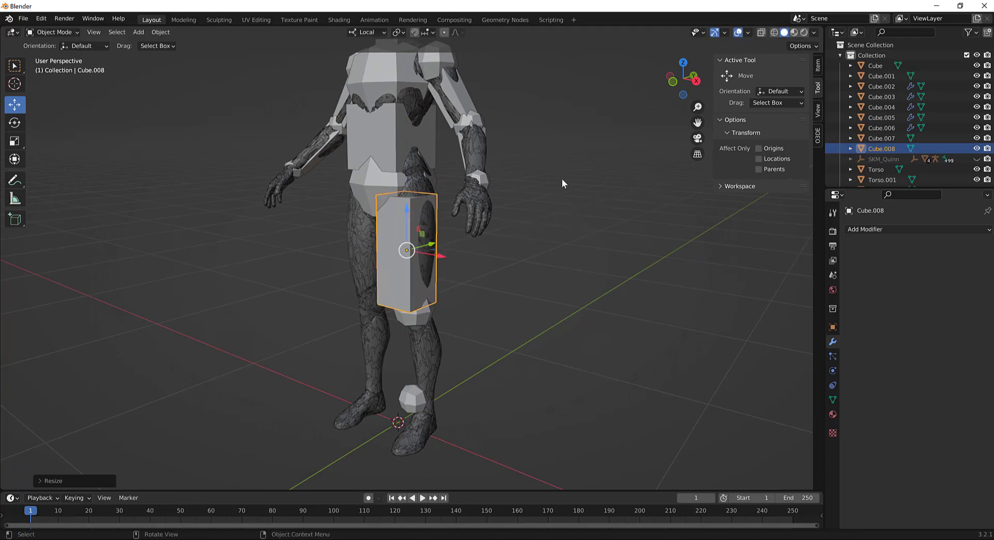
# - Move the thigh block slightly along its local Y axis to line it up with the leg from the side
pyautogui.moveTo(589, 165); pyautogui.dragTo(505, 170, button='middle')
pyautogui.press('s')
pyautogui.press('Escape')
pyautogui.press('g')
pyautogui.press('y')
pyautogui.press('y')
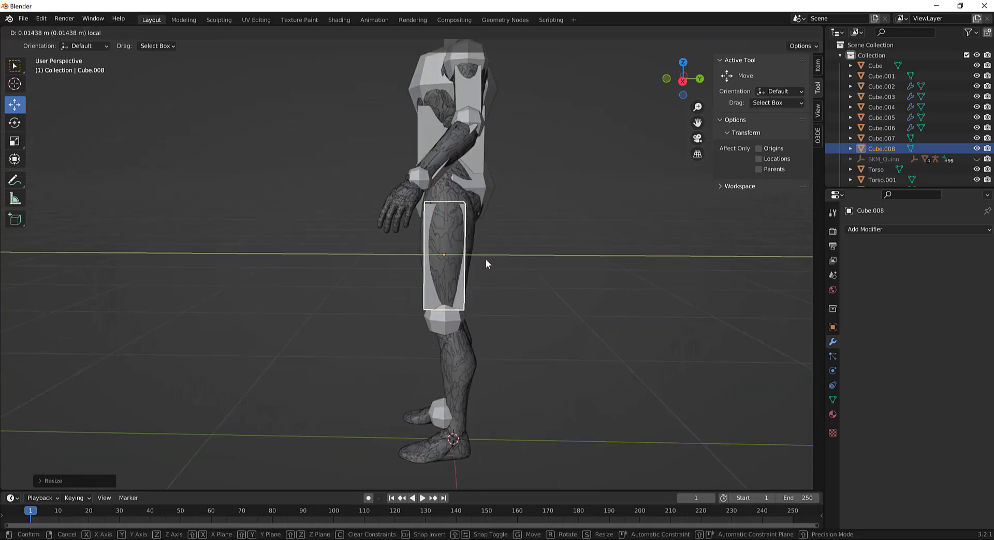
pyautogui.click(485, 258)
pyautogui.moveTo(485, 259); pyautogui.dragTo(639, 229, button='middle')
# - Duplicate the knee block and move the copy straight up along local Z to the hip joint
pyautogui.scroll(3, 470, 284)
pyautogui.moveTo(470, 284); pyautogui.dragTo(490, 295, button='middle')
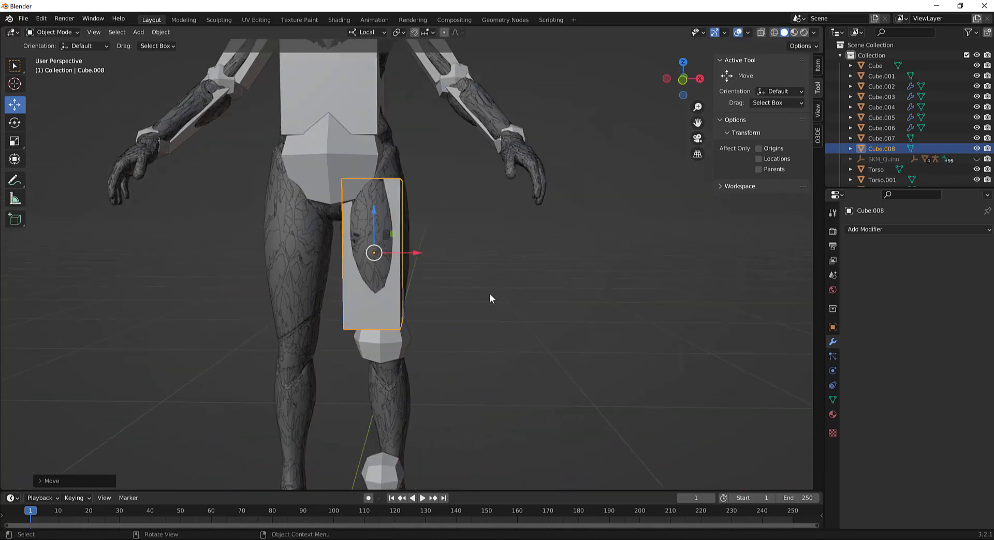
pyautogui.click(381, 343)
pyautogui.hotkey('shift', 'd')
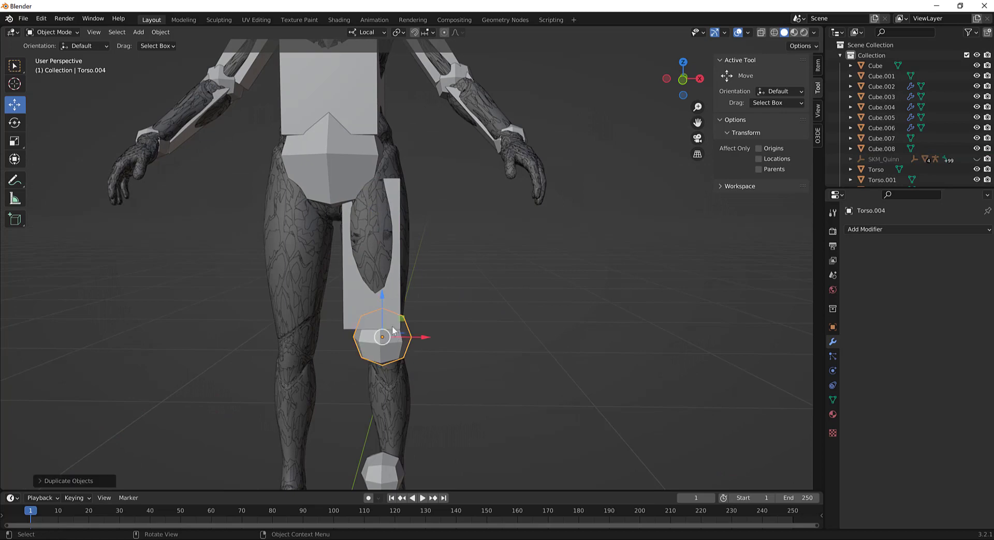
pyautogui.press('z')
pyautogui.press('z')
pyautogui.click(386, 129)
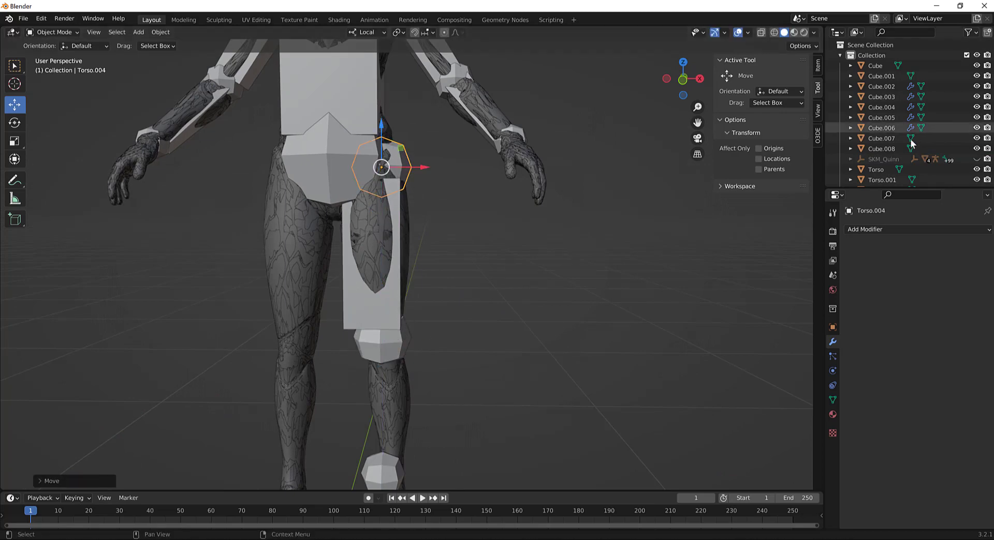
# - Enlarge the hip joint block slightly to fit the top of the thigh
pyautogui.scroll(-3, 870, 128)
pyautogui.moveTo(515, 199); pyautogui.dragTo(404, 216, button='middle')
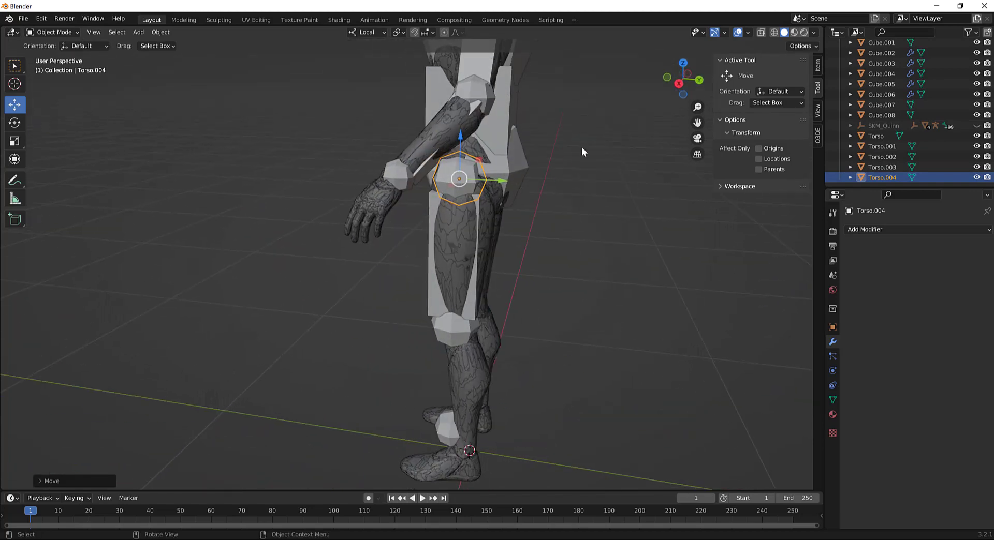
pyautogui.press('s')
pyautogui.click(517, 189)
pyautogui.moveTo(517, 189); pyautogui.dragTo(646, 174, button='middle')
# - Move the thigh block slightly outward along its local X axis to center it above the knee block
pyautogui.keyDown('shift'); pyautogui.moveTo(496, 306); pyautogui.dragTo(541, 204, button='middle'); pyautogui.keyUp('shift')
pyautogui.click(433, 197)
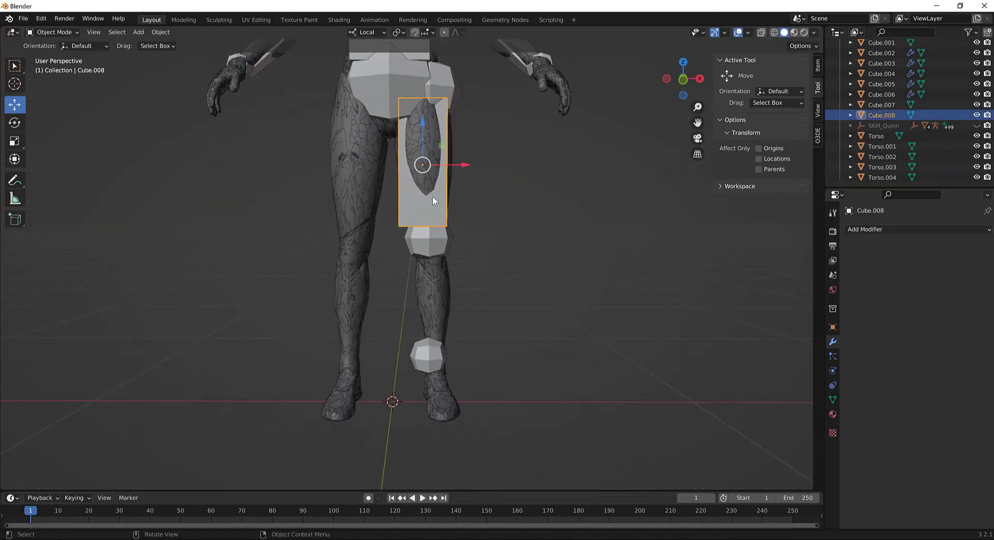
pyautogui.moveTo(465, 166); pyautogui.dragTo(472, 167)
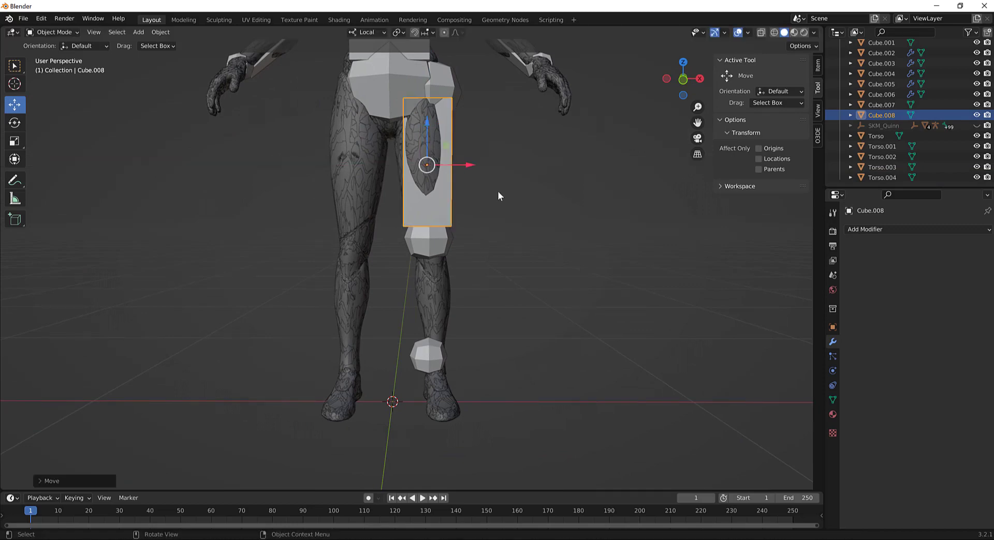
# - Duplicate the thigh block and move the copy straight down over the left shin
pyautogui.hotkey('shift', 'd')
pyautogui.rightClick(425, 136)
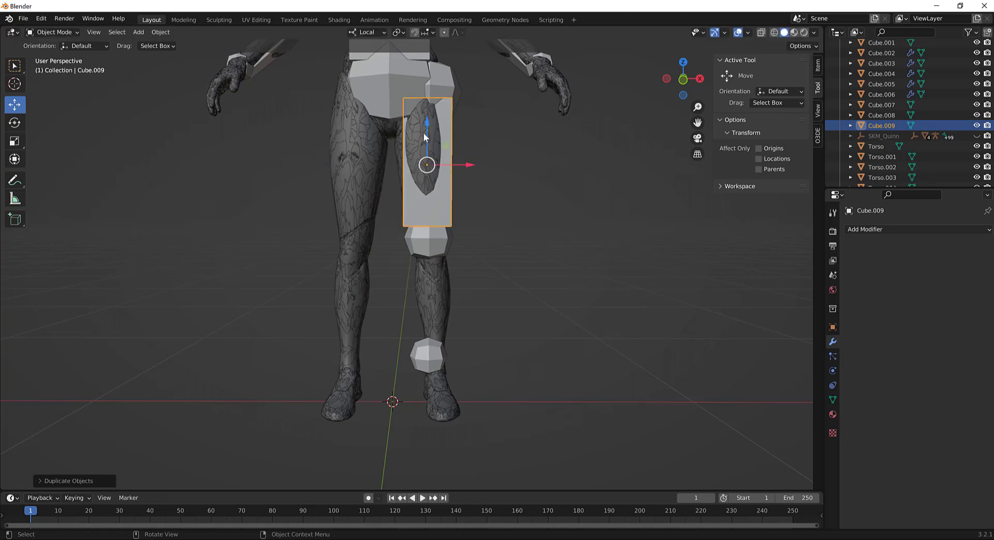
pyautogui.moveTo(427, 125); pyautogui.dragTo(427, 259)
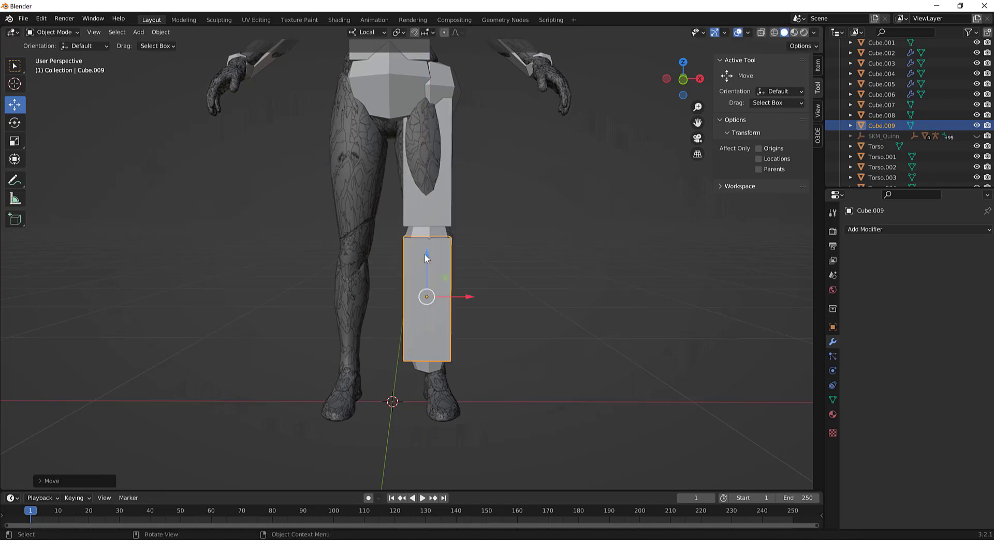
# - Turn on X-ray display and narrow the shin block's upper end to fit the knee in Edit Mode
pyautogui.hotkey('alt', 'z')
pyautogui.hotkey('ctrl', 'Tab')
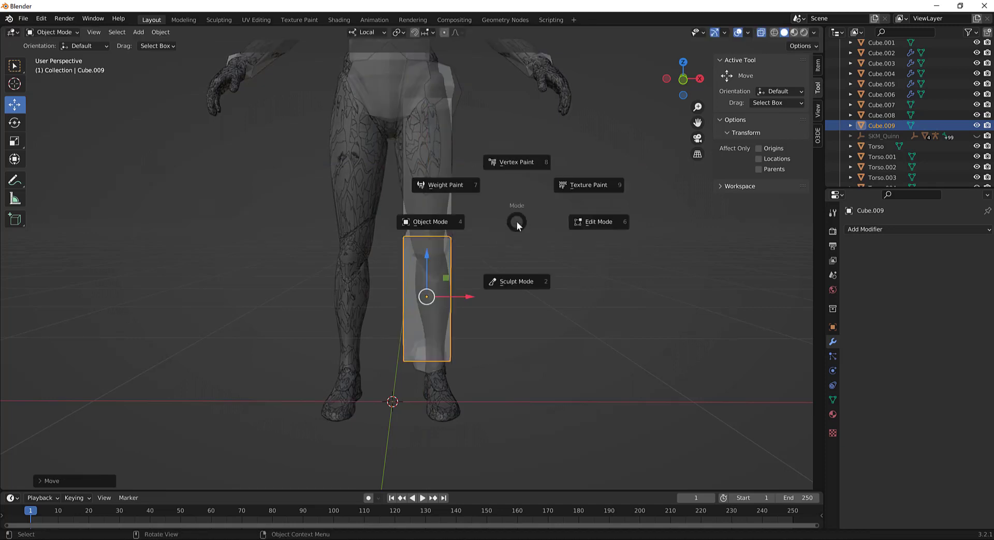
pyautogui.click(561, 221)
pyautogui.moveTo(555, 213); pyautogui.dragTo(391, 261)
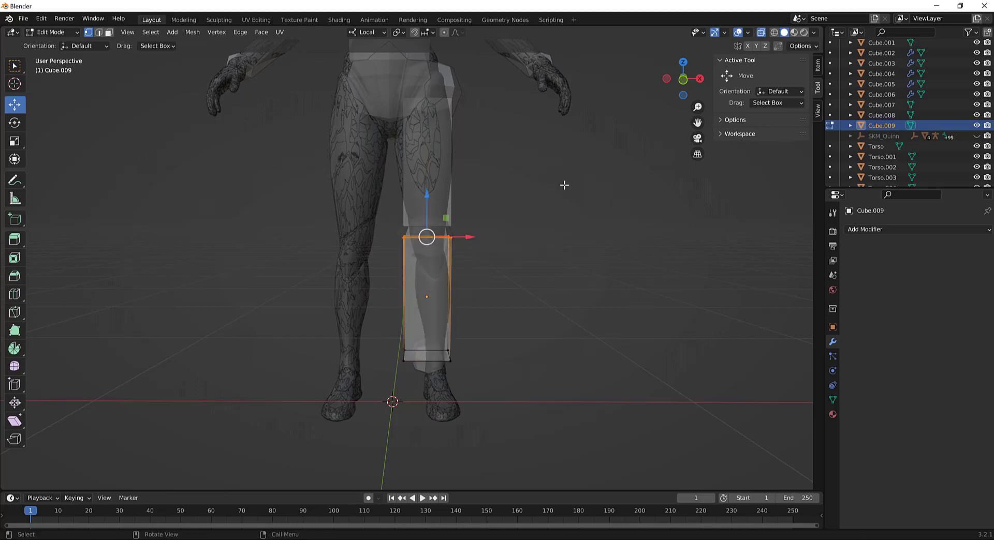
pyautogui.press('s')
pyautogui.click(464, 327)
# - Narrow the shin block's lower end, shift it back along local Y toward the ankle, and return to Object Mode
pyautogui.moveTo(372, 312); pyautogui.dragTo(520, 410)
pyautogui.press('s')
pyautogui.click(538, 331)
pyautogui.moveTo(557, 312); pyautogui.dragTo(495, 358, button='middle')
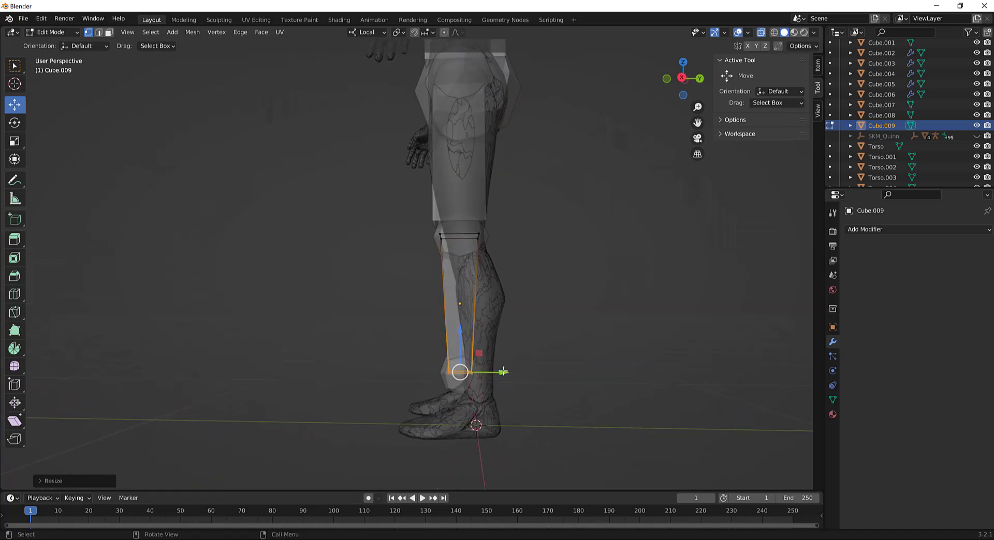
pyautogui.moveTo(502, 371); pyautogui.dragTo(510, 371)
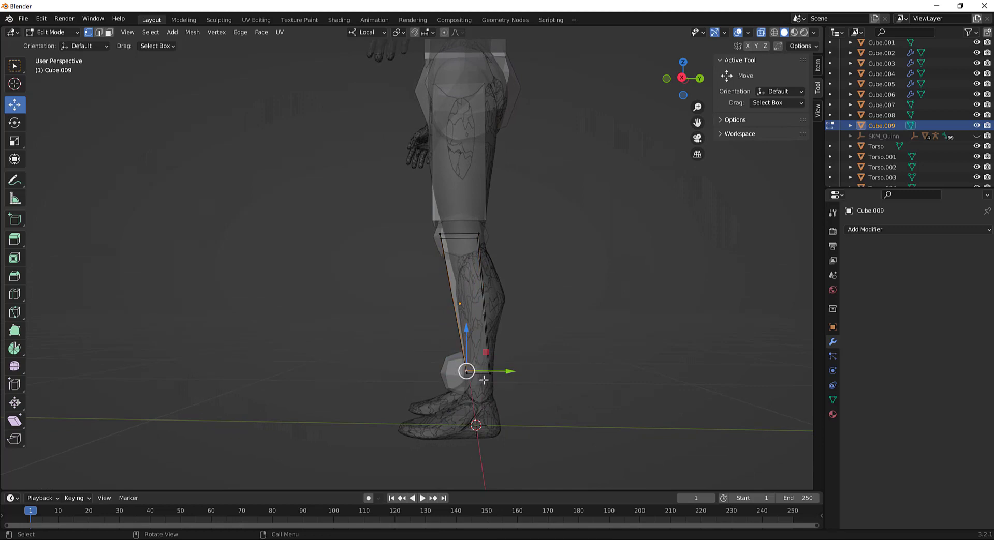
pyautogui.press('Escape')
pyautogui.press('Tab')
# - Move the ankle block back along its local Y axis onto the ankle and shrink it to fit
pyautogui.click(400, 393)
pyautogui.click(449, 373)
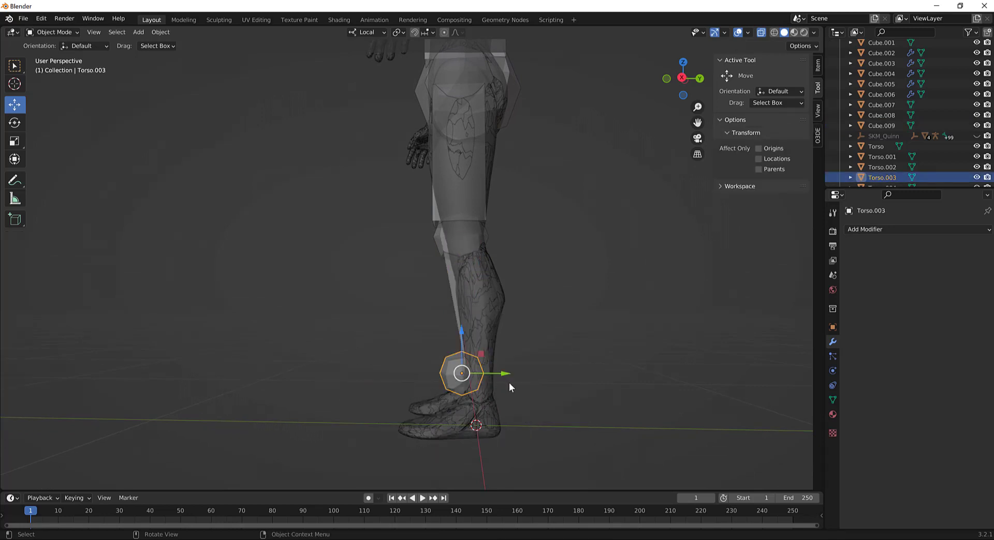
pyautogui.moveTo(504, 373); pyautogui.dragTo(528, 368)
pyautogui.moveTo(527, 368); pyautogui.dragTo(672, 287, button='middle')
pyautogui.press('s')
pyautogui.click(628, 291)
# - Turn off X-ray display and select the shin block
pyautogui.scroll(-3, 606, 291)
pyautogui.moveTo(605, 294); pyautogui.dragTo(442, 279, button='middle')
pyautogui.scroll(4, 522, 309)
pyautogui.click(485, 210)
pyautogui.scroll(-1, 502, 268)
pyautogui.click(454, 294)
pyautogui.click(442, 278)
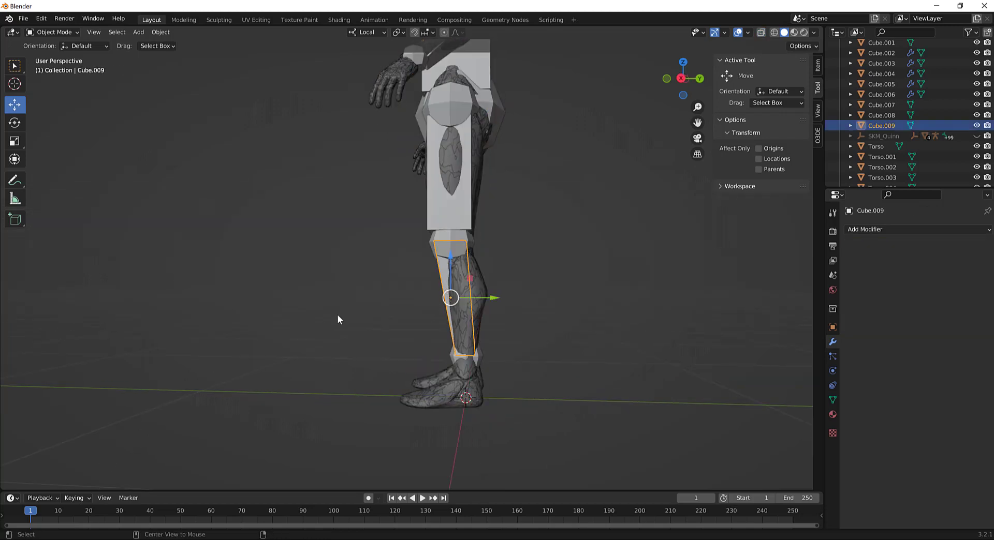
# - Duplicate the shin block and move the copy forward about 0.21 m along its local Y axis
pyautogui.moveTo(338, 314); pyautogui.dragTo(467, 334, button='middle')
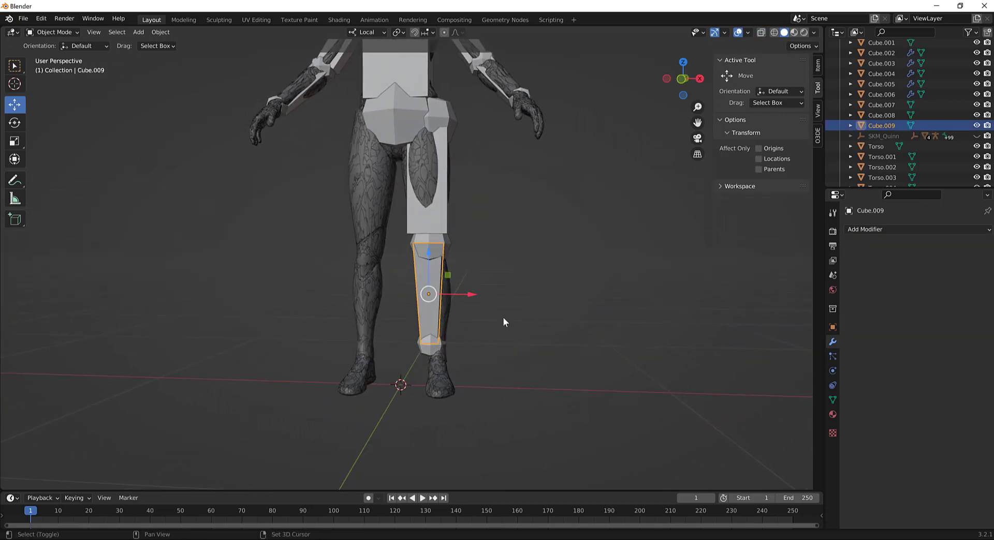
pyautogui.hotkey('shift', 'd')
pyautogui.press('y')
pyautogui.press('y')
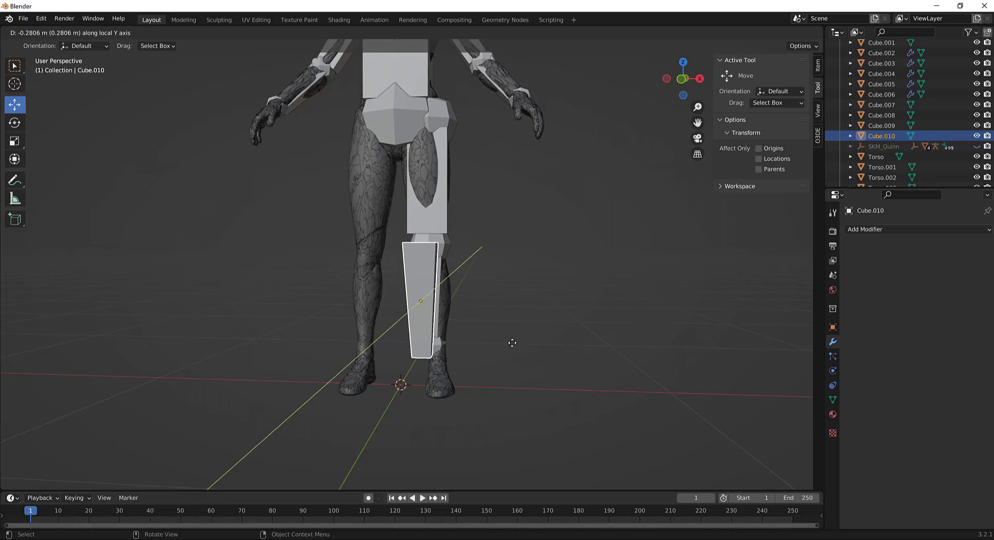
pyautogui.rightClick(511, 343)
pyautogui.moveTo(512, 343); pyautogui.dragTo(401, 337, button='middle')
pyautogui.moveTo(492, 300); pyautogui.dragTo(433, 306)
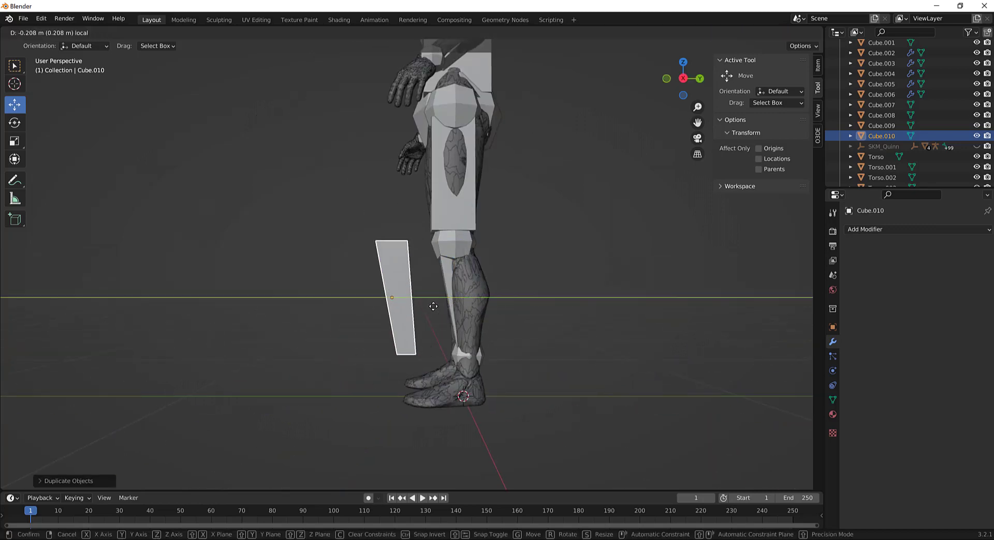
pyautogui.click(433, 306)
# - Enter Edit Mode on the copied shin block and select the vertices of its lower end
pyautogui.moveTo(587, 253)
pyautogui.mouseDown(button='middle')
pyautogui.moveTo(627, 257)
pyautogui.moveTo(591, 258)
pyautogui.mouseUp(button='middle')
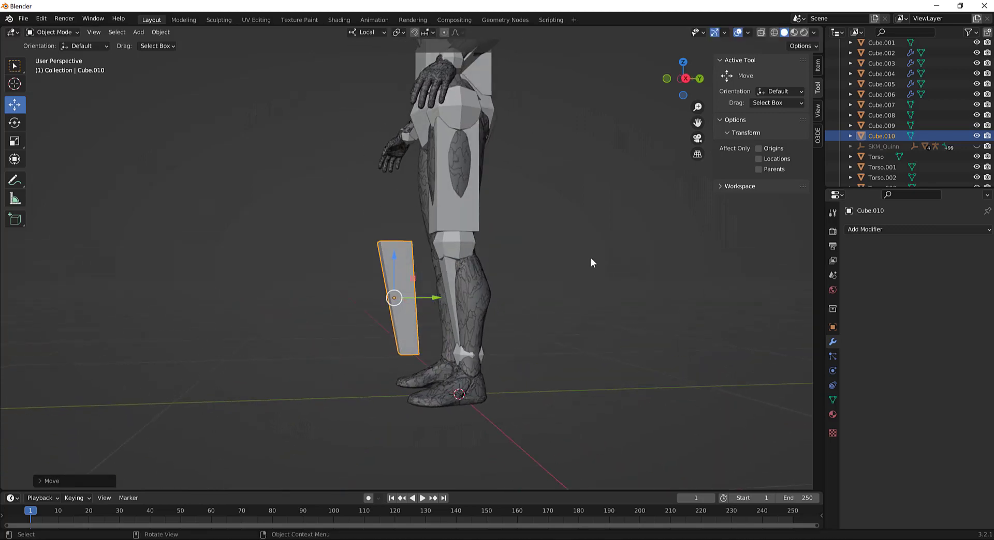
pyautogui.hotkey('ctrl', 'Tab')
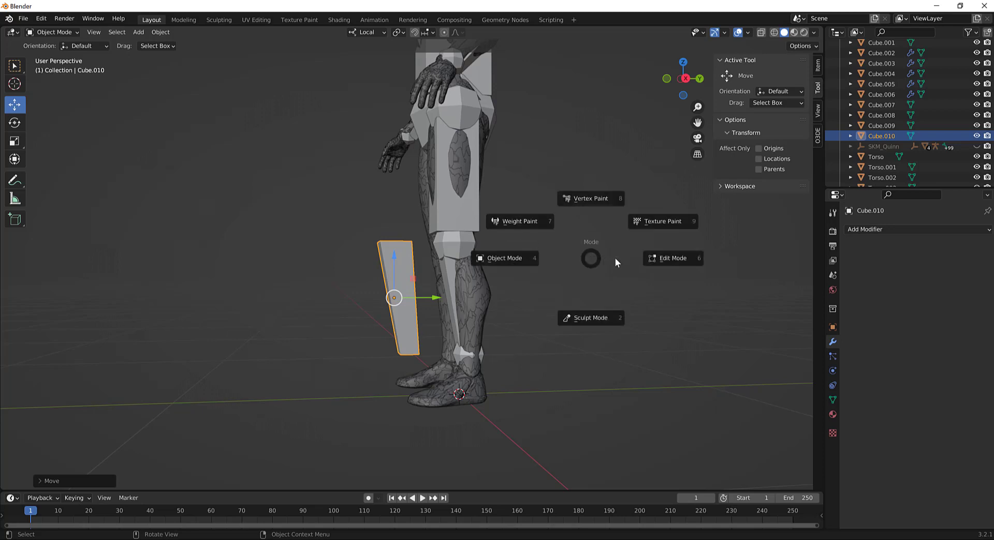
pyautogui.click(648, 257)
pyautogui.moveTo(533, 309); pyautogui.dragTo(516, 322, button='middle')
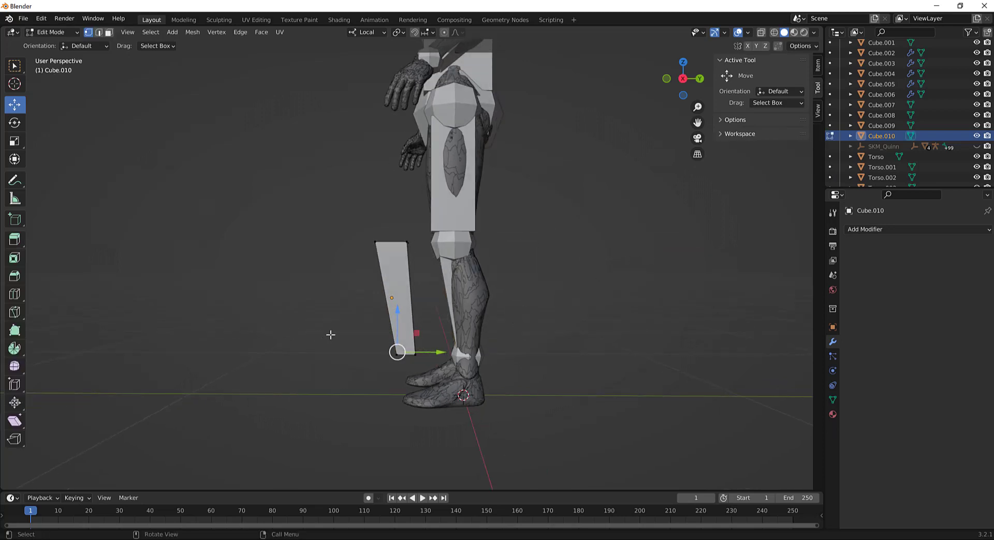
pyautogui.moveTo(337, 337); pyautogui.dragTo(450, 384)
pyautogui.moveTo(450, 384); pyautogui.dragTo(533, 331, button='middle')
pyautogui.moveTo(287, 343); pyautogui.dragTo(529, 423)
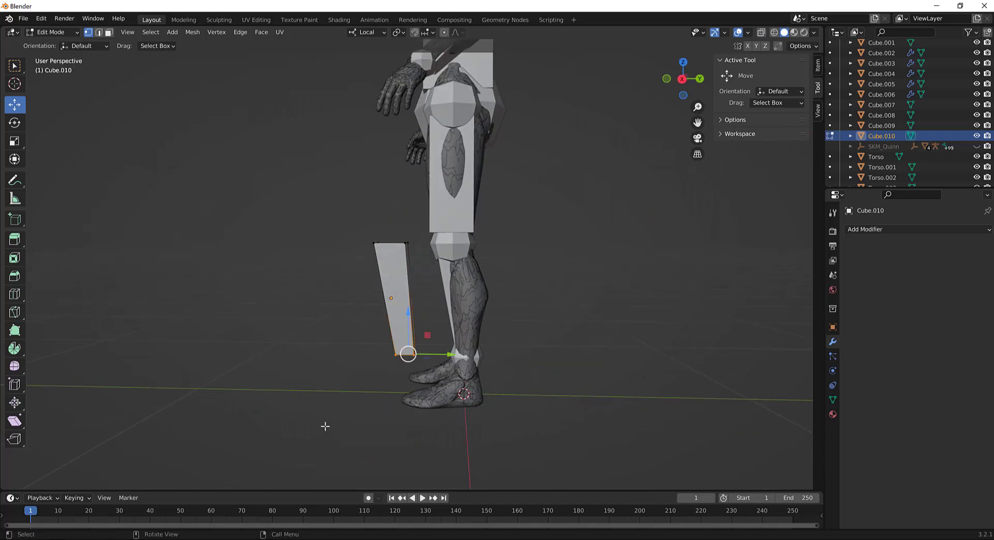
pyautogui.moveTo(324, 425); pyautogui.dragTo(428, 352, button='middle')
pyautogui.scroll(4, 472, 355)
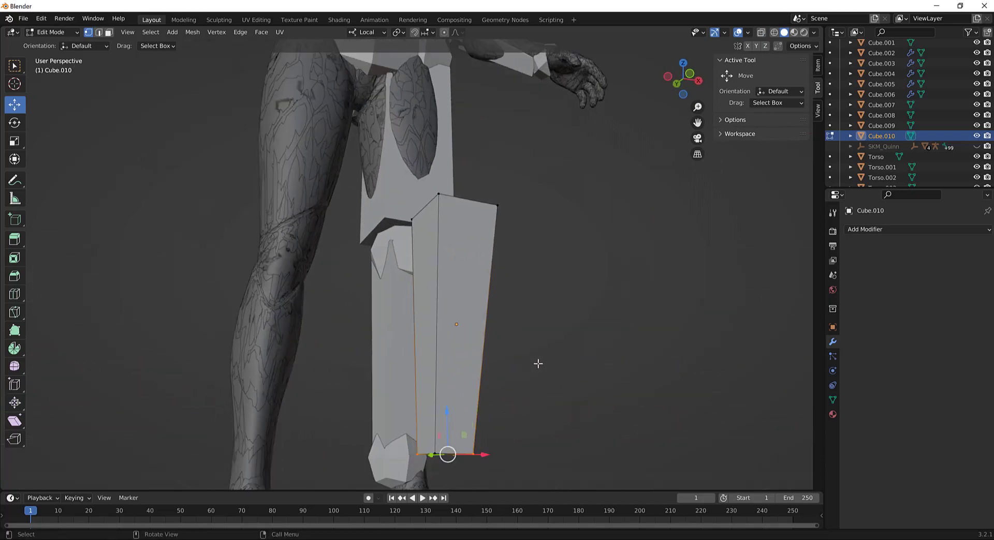
# - Turn on X-ray display and, in the right orthographic view, lower the block's bottom vertices along local Z to ground level
pyautogui.moveTo(537, 364); pyautogui.dragTo(261, 300, button='middle')
pyautogui.hotkey('alt', 'z')
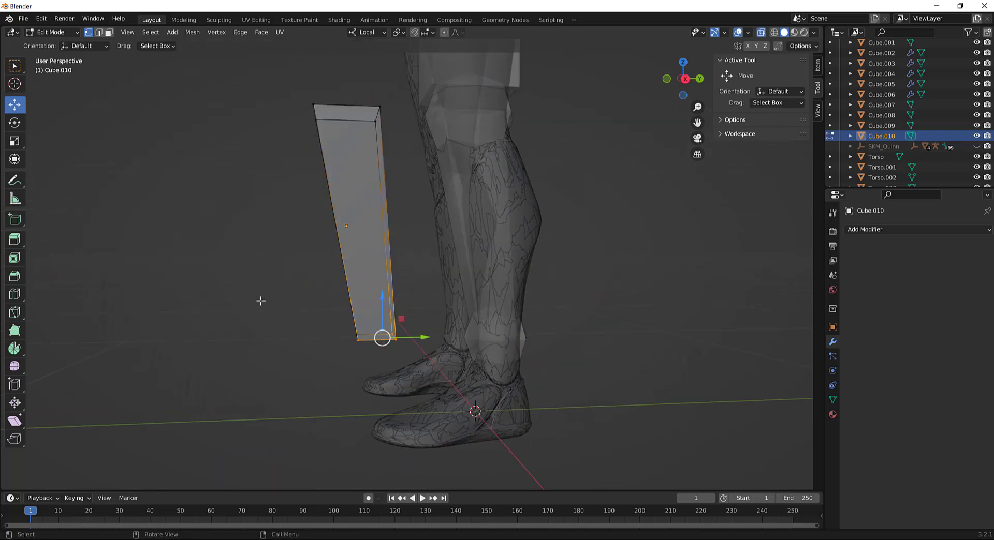
pyautogui.moveTo(477, 373); pyautogui.dragTo(419, 318, button='middle')
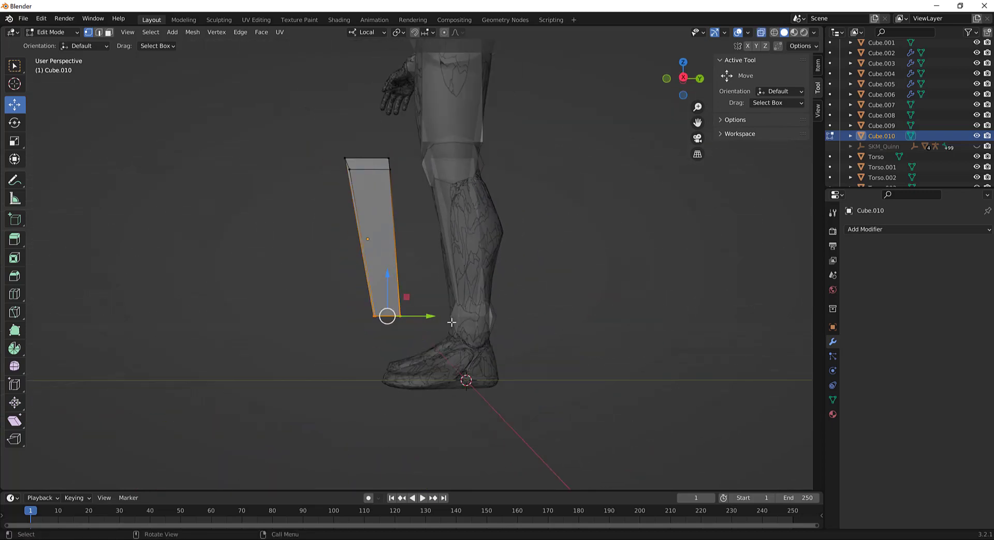
pyautogui.press('`')
pyautogui.click(513, 325)
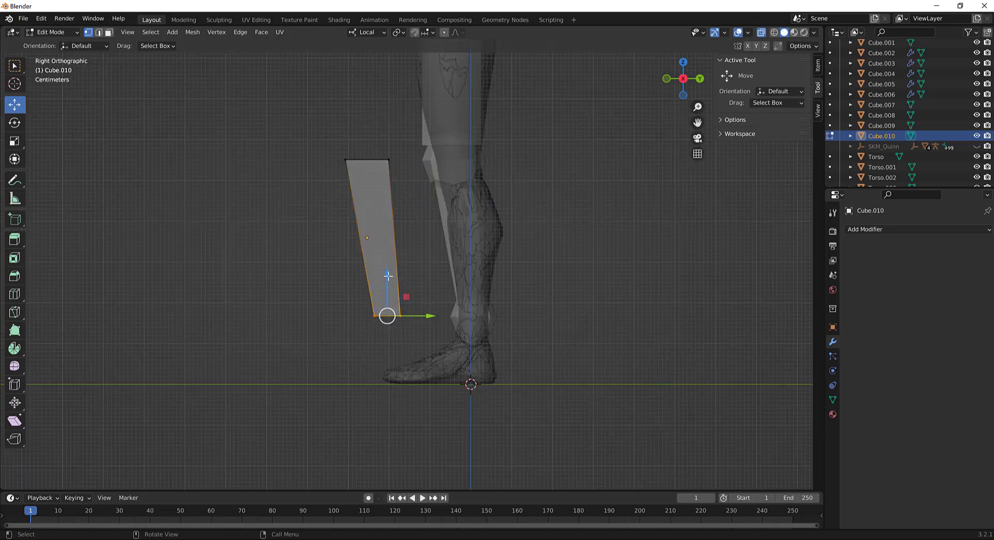
pyautogui.moveTo(387, 276); pyautogui.dragTo(386, 346)
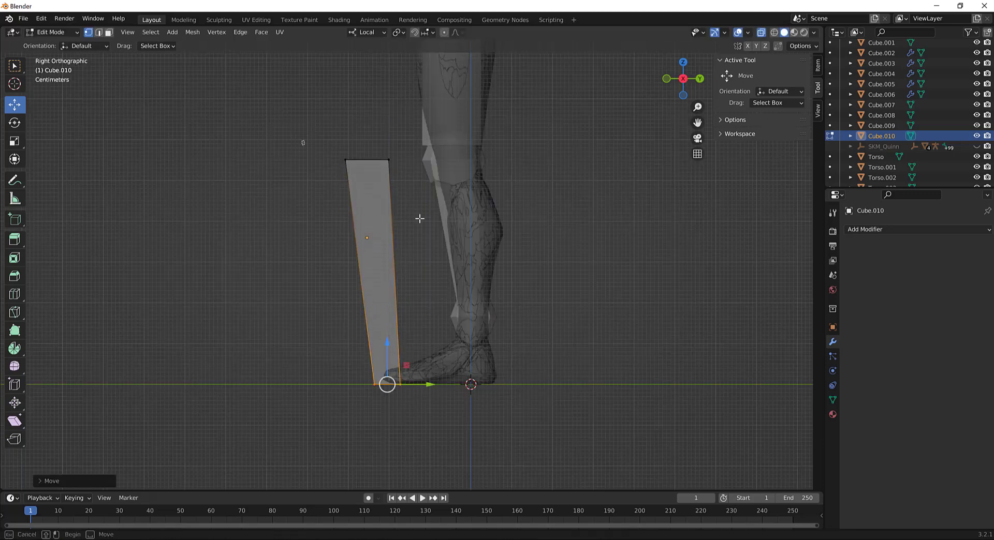
# - Select the block's top vertices and lower them to foot height, undoing the last adjustment
pyautogui.click(367, 160)
pyautogui.moveTo(370, 126); pyautogui.dragTo(376, 322)
pyautogui.moveTo(416, 356); pyautogui.dragTo(434, 366)
pyautogui.moveTo(397, 358)
pyautogui.mouseDown()
pyautogui.moveTo(431, 422)
pyautogui.moveTo(429, 392)
pyautogui.moveTo(388, 325)
pyautogui.mouseUp()
pyautogui.hotkey('ctrl', 'z')
# - Stretch the block's rear vertices back along local Y to the reference heel so it spans the foot's length
pyautogui.moveTo(449, 373); pyautogui.dragTo(523, 358)
pyautogui.moveTo(454, 338); pyautogui.dragTo(527, 419)
pyautogui.moveTo(538, 371); pyautogui.dragTo(541, 374)
# - Lower the foot block's upper toe vertices and raise its upper heel vertices along local Z to slope the top
pyautogui.click(369, 361)
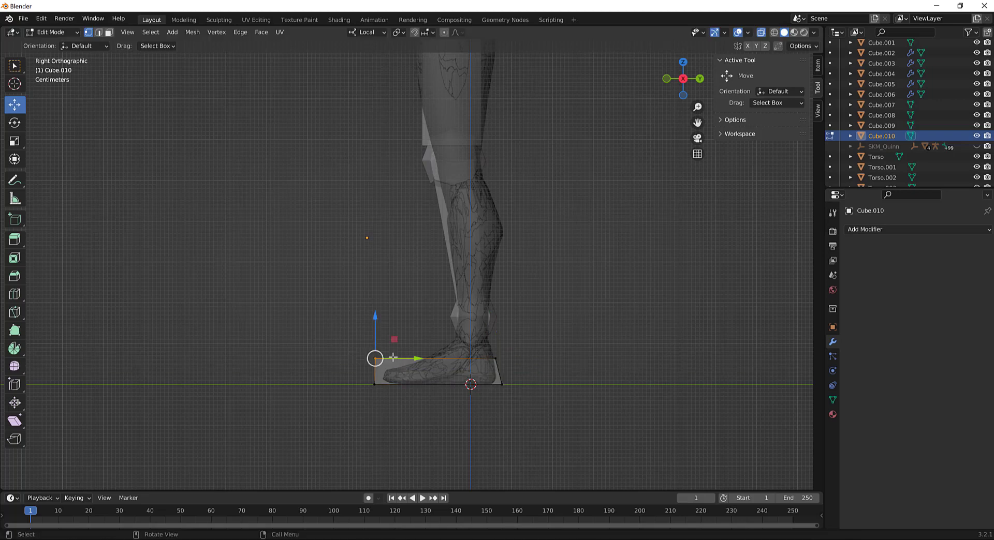
pyautogui.moveTo(374, 318); pyautogui.dragTo(372, 333)
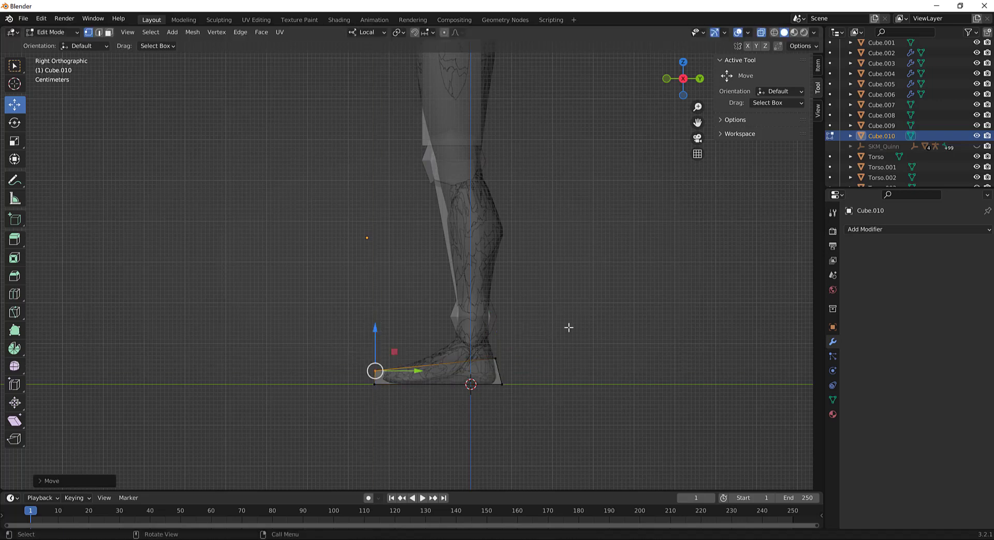
pyautogui.moveTo(559, 326); pyautogui.dragTo(471, 374)
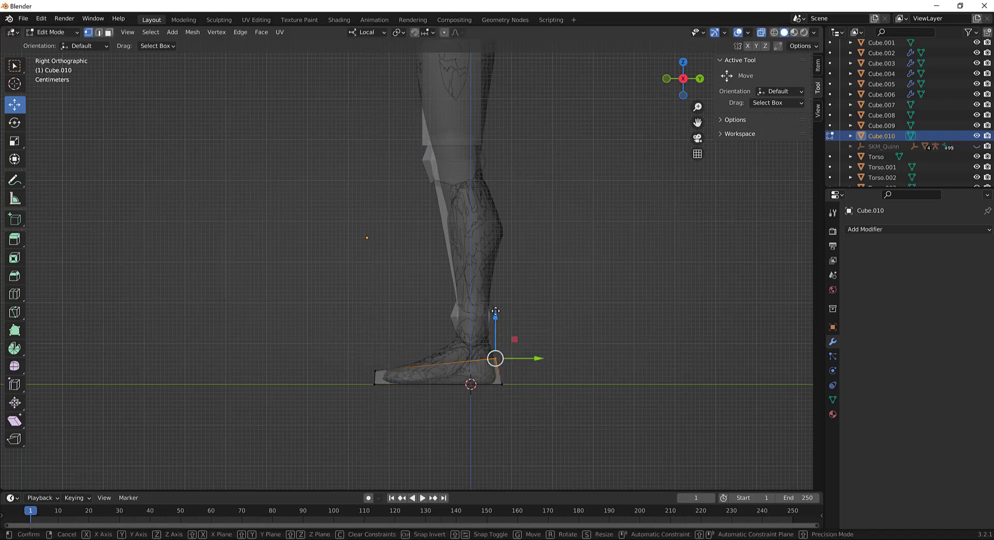
pyautogui.moveTo(496, 317); pyautogui.dragTo(494, 305)
pyautogui.moveTo(561, 317); pyautogui.dragTo(473, 359, button='middle')
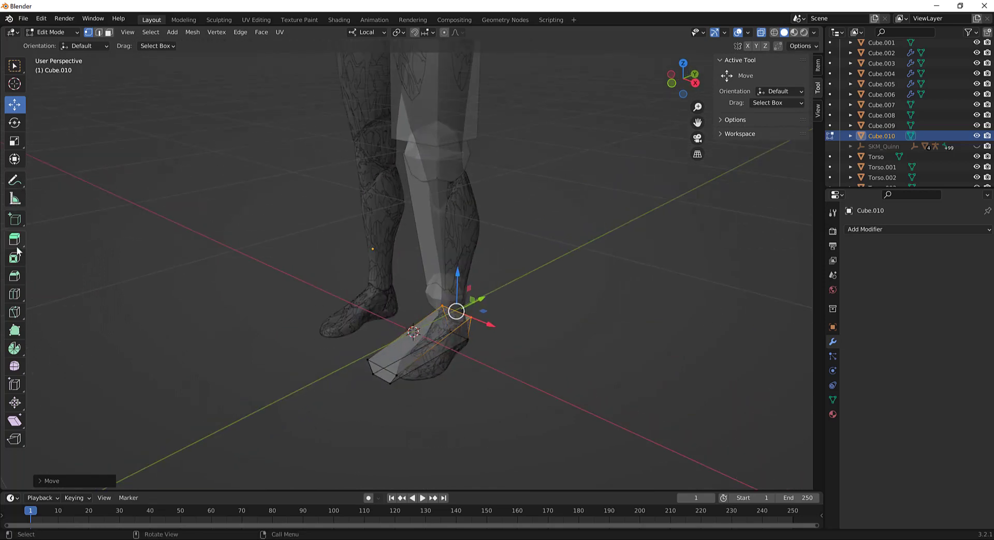
# - Add one loop cut across the middle of the foot block and clear the selection
pyautogui.click(14, 295)
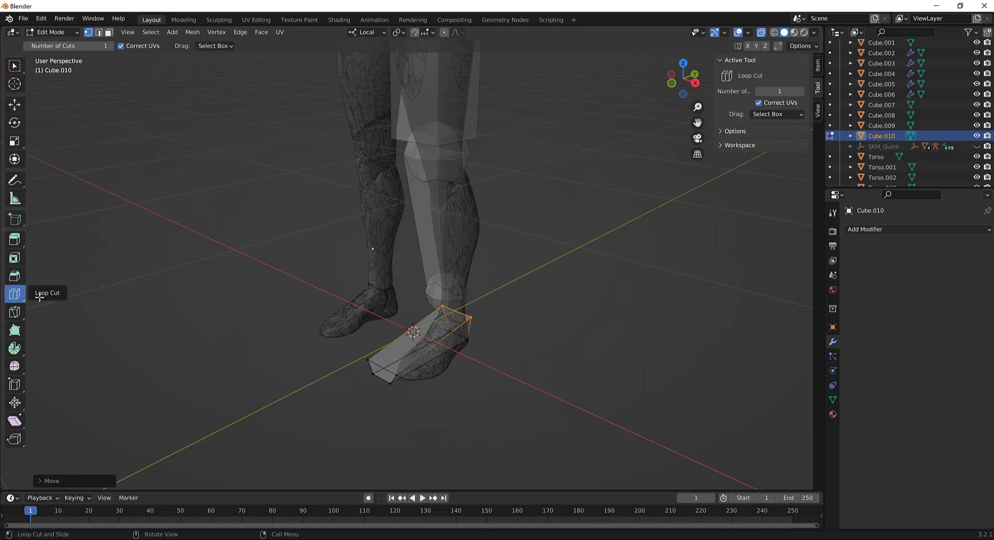
pyautogui.click(435, 341)
pyautogui.moveTo(519, 337); pyautogui.dragTo(449, 318, button='middle')
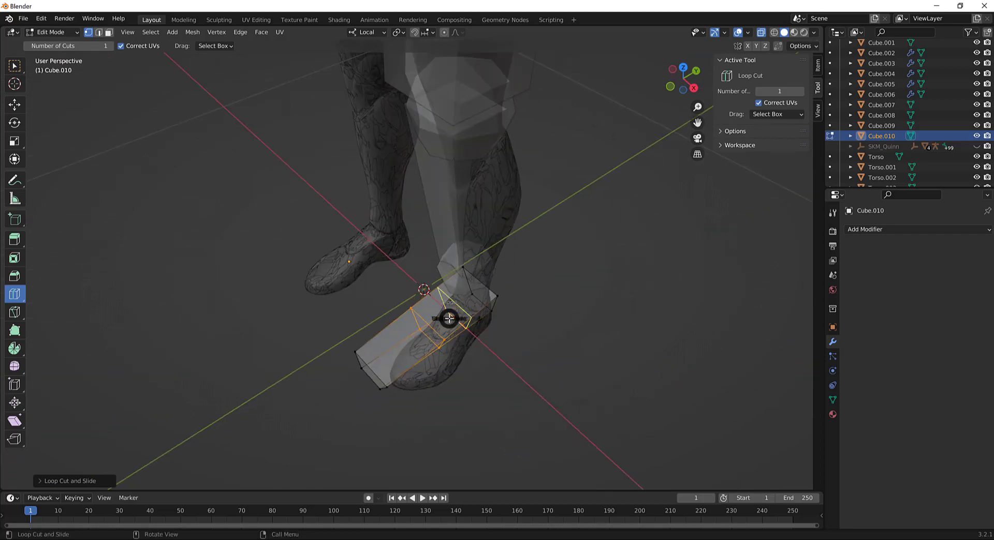
pyautogui.click(518, 315)
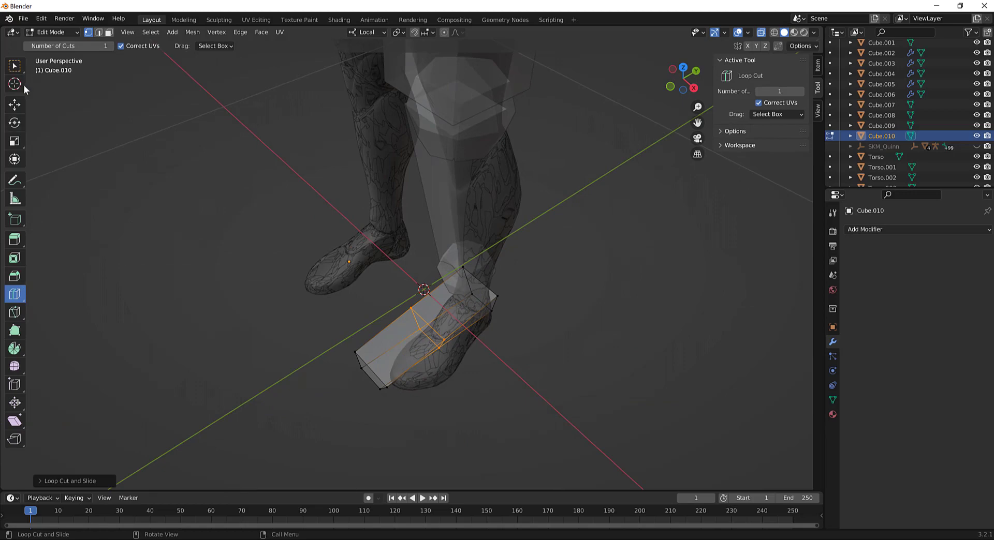
# - Select the rear top face of the foot block in face selection mode and extrude it up along its normal to the ankle
pyautogui.click(15, 105)
pyautogui.moveTo(543, 274); pyautogui.dragTo(583, 328, button='middle')
pyautogui.click(516, 362)
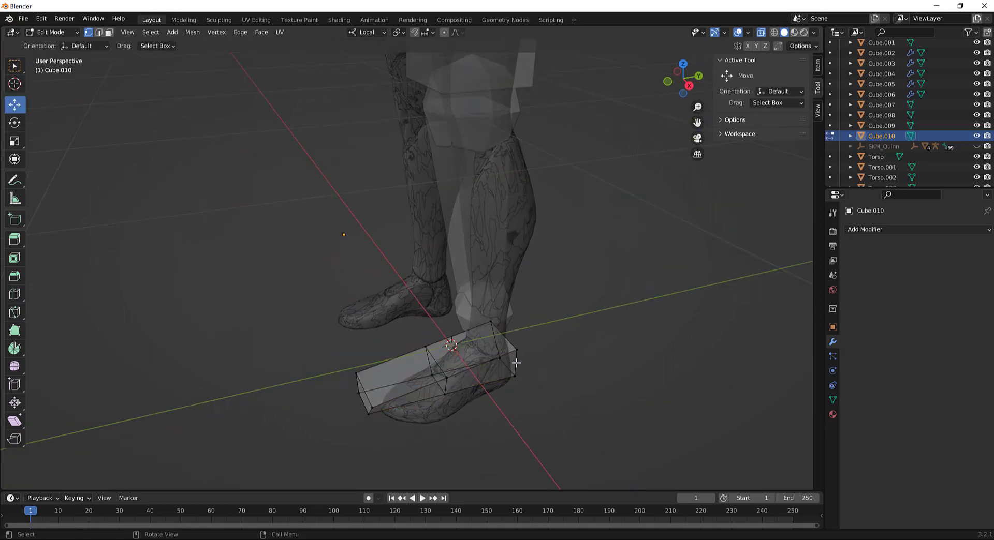
pyautogui.moveTo(516, 362)
pyautogui.mouseDown(button='middle')
pyautogui.moveTo(543, 374)
pyautogui.moveTo(528, 328)
pyautogui.mouseUp(button='middle')
pyautogui.hotkey('alt', 'z')
pyautogui.hotkey('alt', 'z')
pyautogui.moveTo(290, 166)
pyautogui.mouseDown(button='middle')
pyautogui.moveTo(226, 214)
pyautogui.moveTo(197, 155)
pyautogui.mouseUp(button='middle')
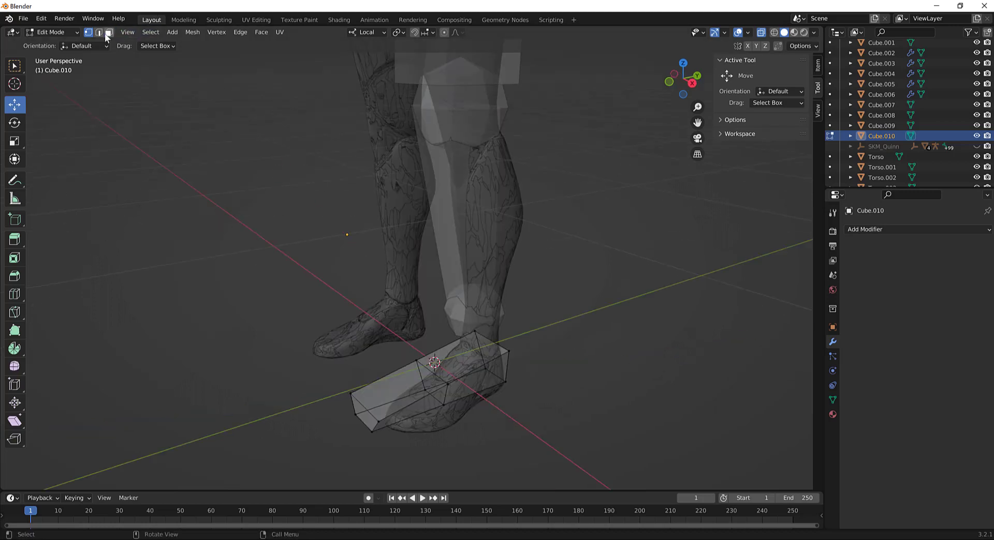
pyautogui.click(468, 354)
pyautogui.moveTo(555, 342); pyautogui.dragTo(603, 333, button='middle')
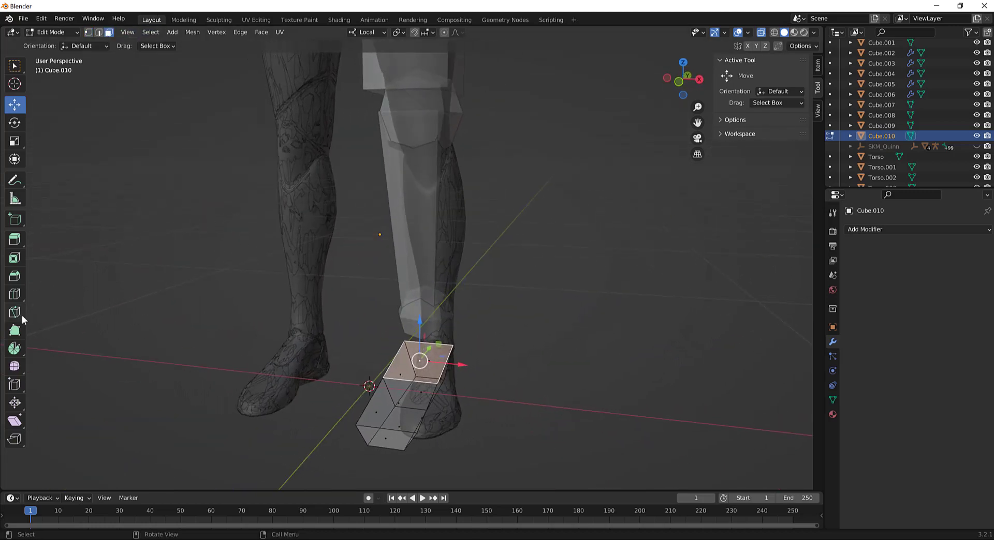
pyautogui.click(16, 239)
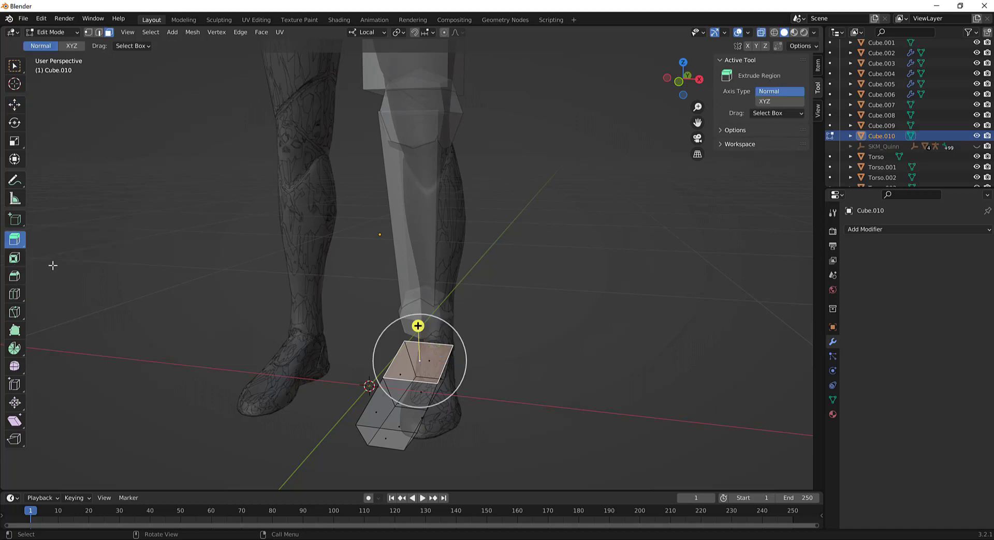
pyautogui.moveTo(418, 326); pyautogui.dragTo(416, 291)
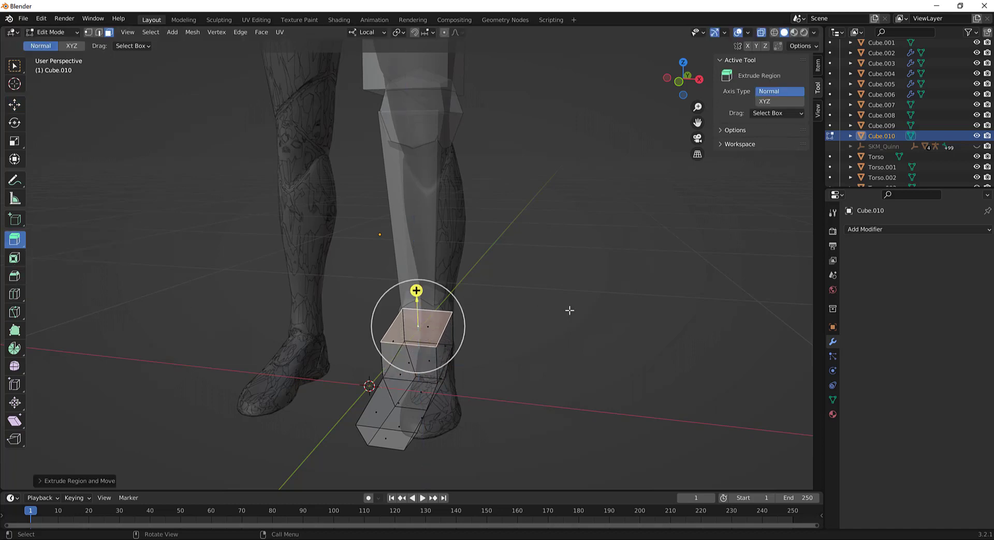
# - Scale down the extruded face and move it back under the ankle block
pyautogui.press('s')
pyautogui.click(523, 294)
pyautogui.moveTo(524, 293); pyautogui.dragTo(479, 292, button='middle')
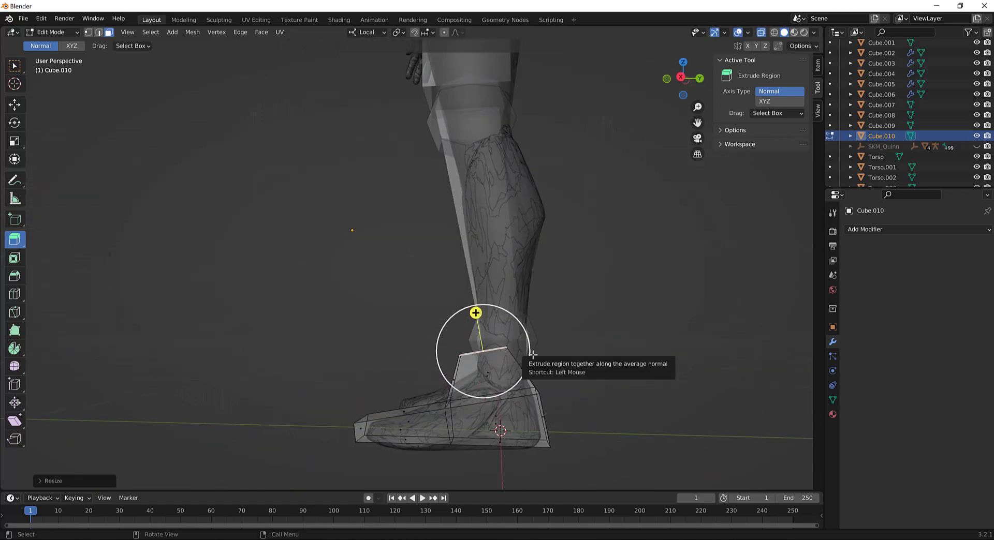
pyautogui.press('g')
pyautogui.click(550, 356)
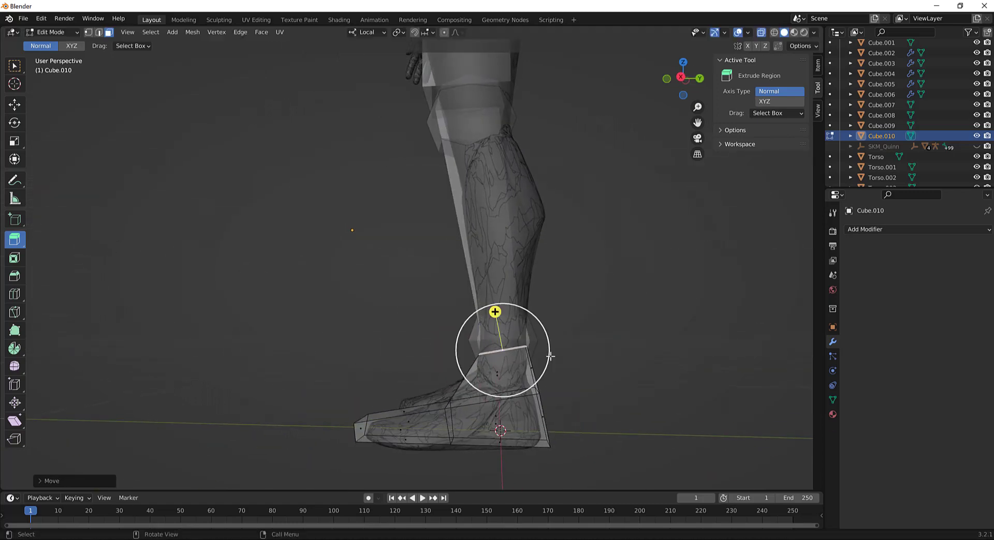
# - Rotate the extruded ankle face to align with the leg and turn off X-ray display
pyautogui.press('r')
pyautogui.click(625, 332)
pyautogui.moveTo(625, 331); pyautogui.dragTo(657, 355, button='middle')
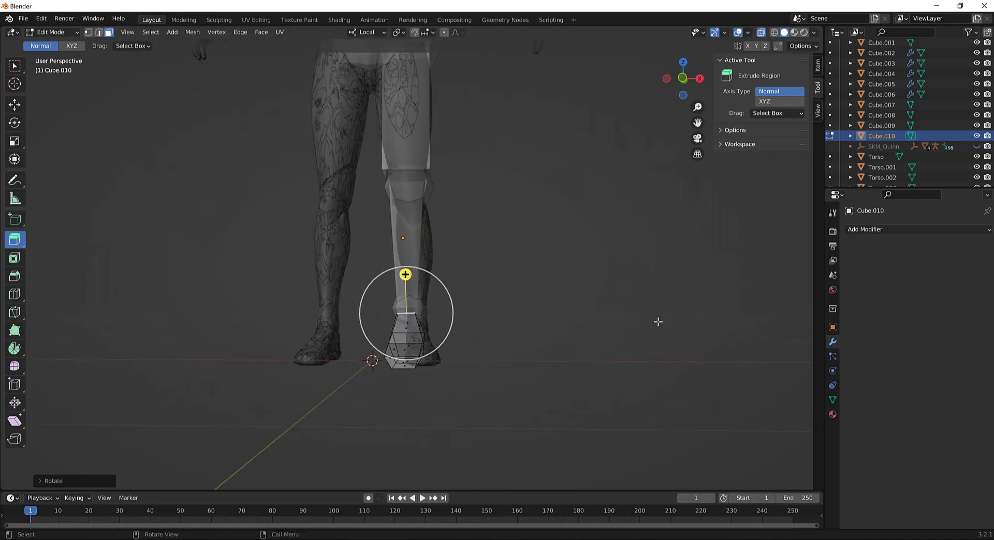
pyautogui.hotkey('alt', 'z')
pyautogui.scroll(-3, 603, 290)
pyautogui.moveTo(549, 259); pyautogui.dragTo(547, 299, button='middle')
# - Delete the SKM_Quinn object from the scene
pyautogui.click(381, 259)
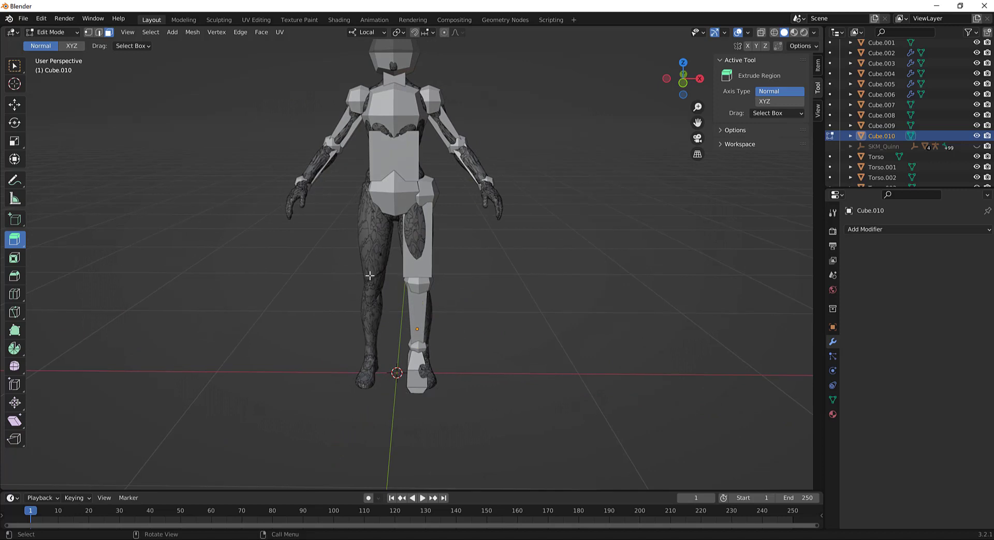
pyautogui.scroll(-2, 866, 104)
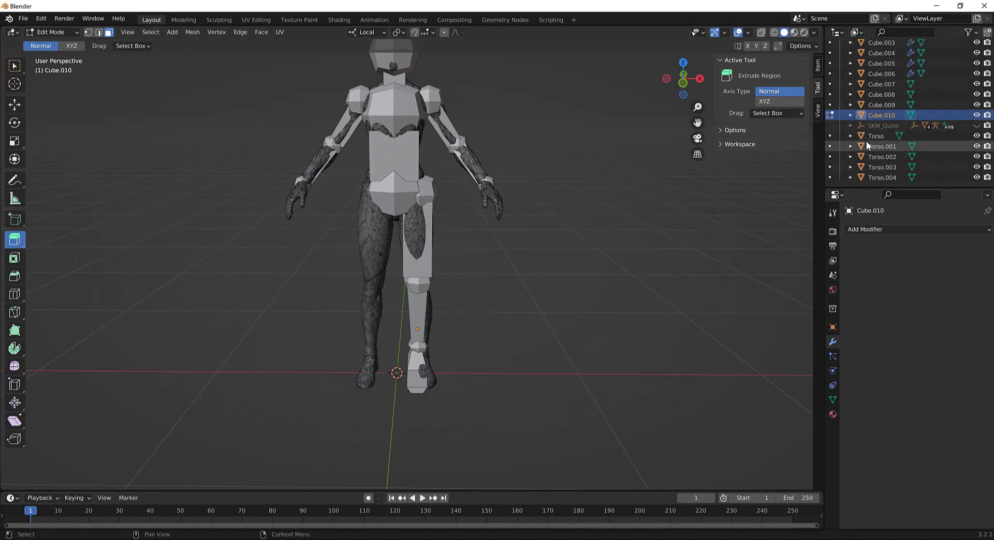
pyautogui.scroll(3, 864, 144)
pyautogui.click(871, 157)
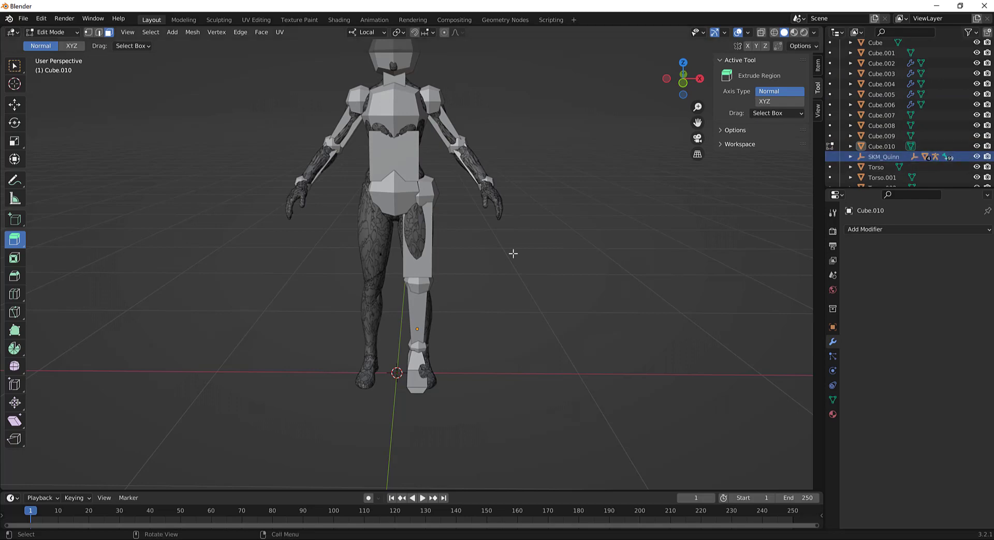
pyautogui.scroll(-8, 520, 250)
pyautogui.scroll(8, 496, 261)
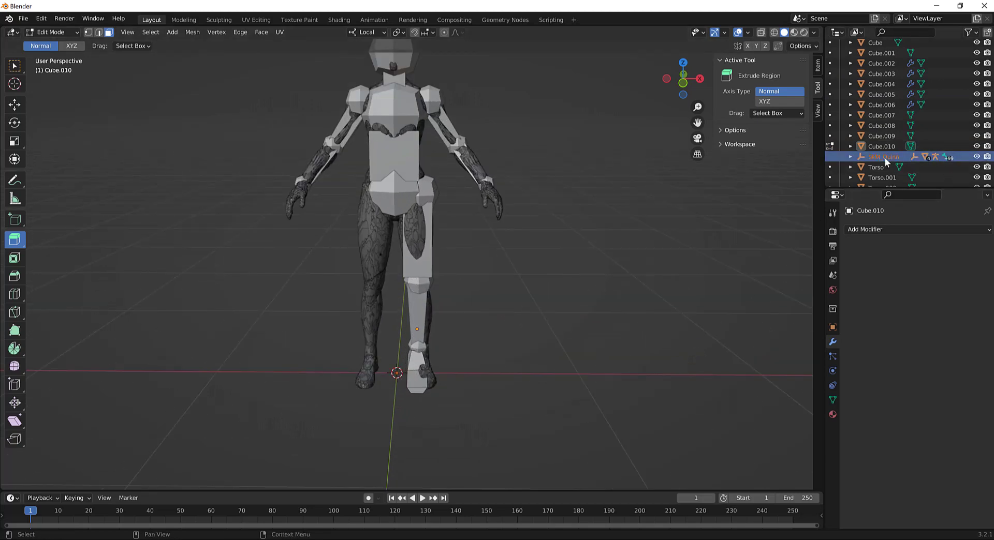
pyautogui.press('Delete')
pyautogui.scroll(-4, 505, 271)
pyautogui.moveTo(506, 270); pyautogui.dragTo(242, 168, button='middle')
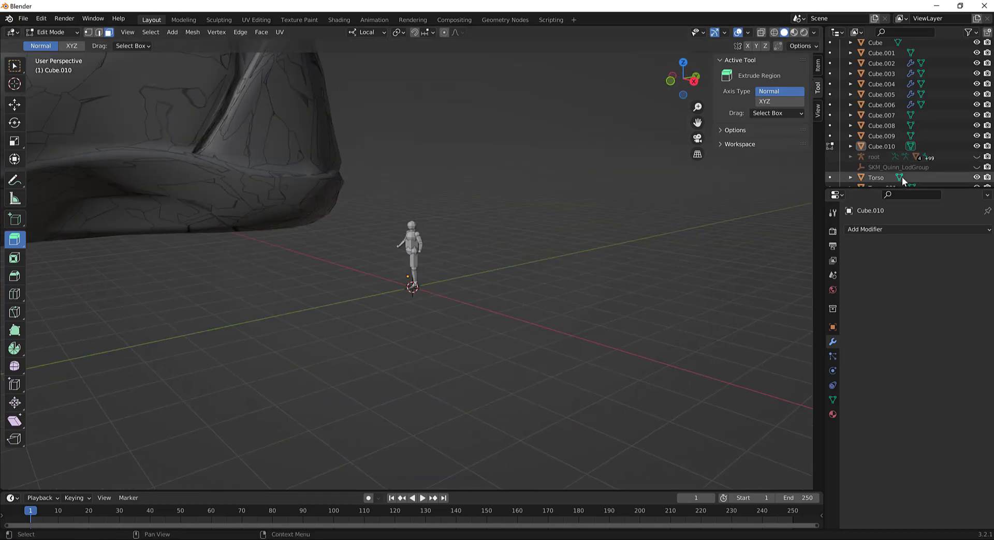
# - Delete the SKM_Quinn_LodGroup and root objects
pyautogui.click(901, 166)
pyautogui.press('Delete')
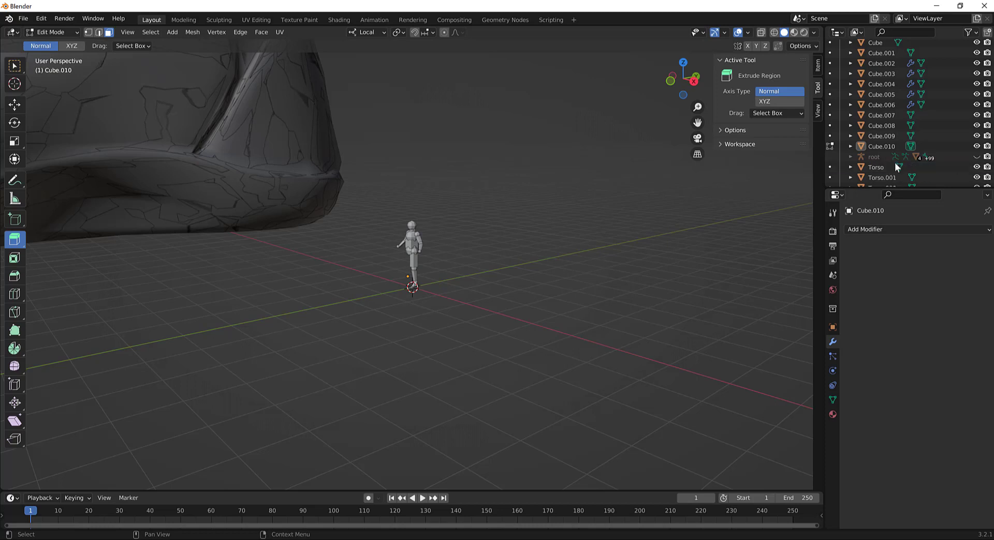
pyautogui.click(880, 159)
pyautogui.press('Delete')
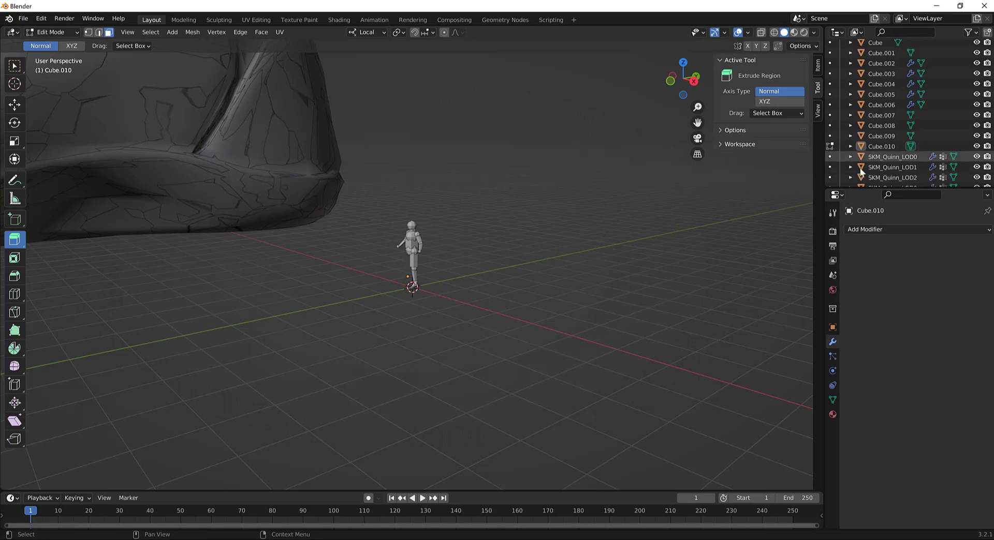
# - Examine the remaining SKM_Quinn_LOD meshes in the outliner and around the reference feet in the viewport
pyautogui.scroll(-3, 939, 155)
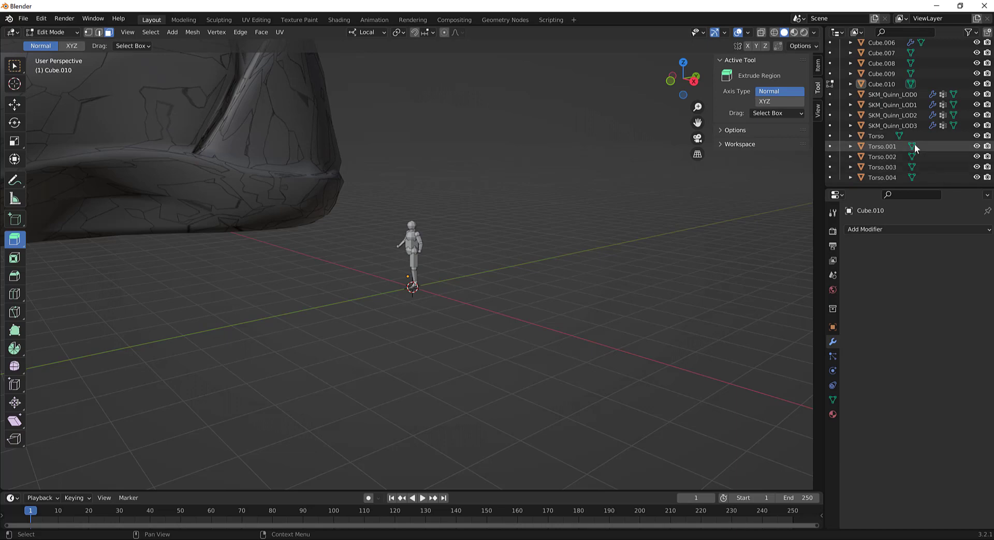
pyautogui.hotkey('shift', 'b')
pyautogui.moveTo(230, 138); pyautogui.dragTo(320, 231)
pyautogui.scroll(-6, 325, 195)
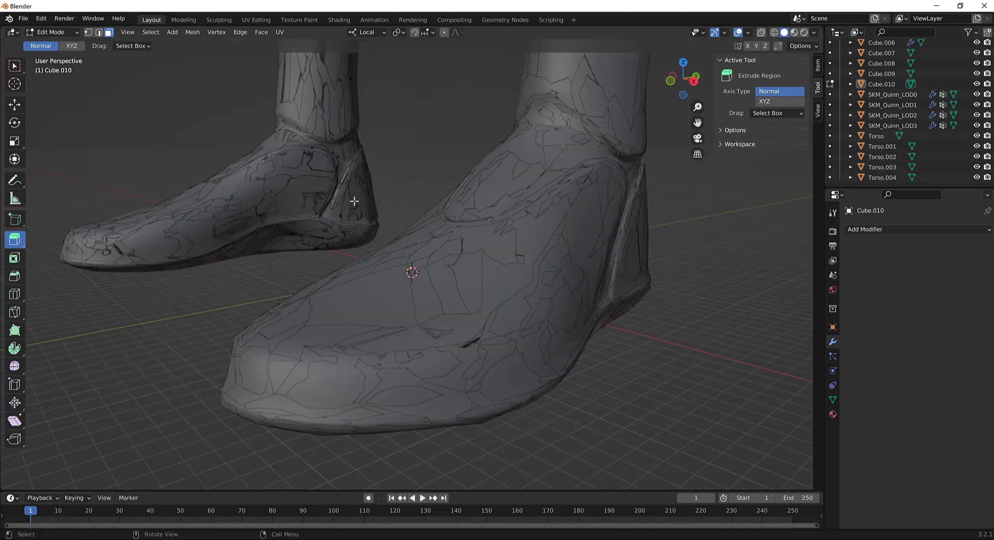
pyautogui.scroll(4, 350, 201)
pyautogui.scroll(2, 936, 110)
pyautogui.scroll(2, 952, 116)
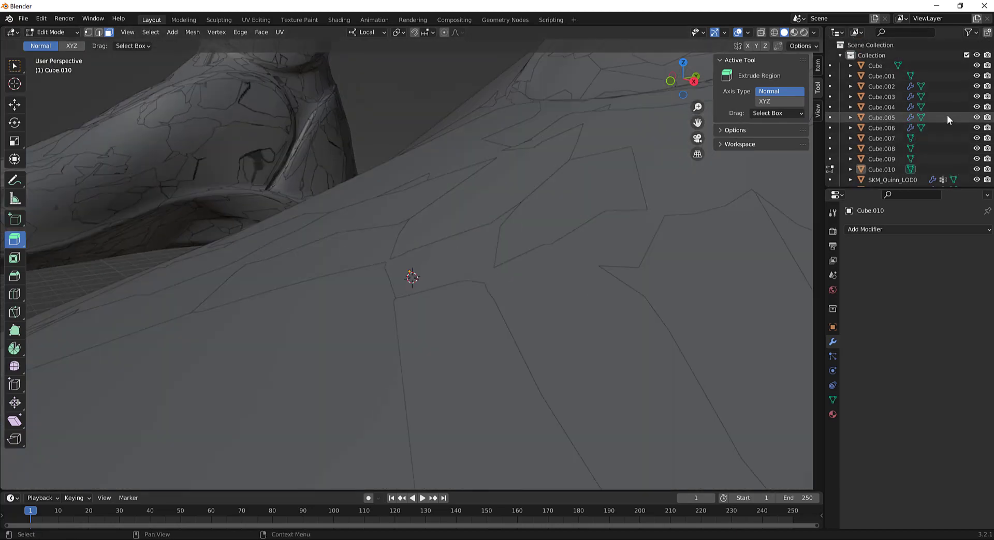
pyautogui.scroll(-5, 560, 206)
pyautogui.moveTo(386, 266); pyautogui.dragTo(490, 248, button='middle')
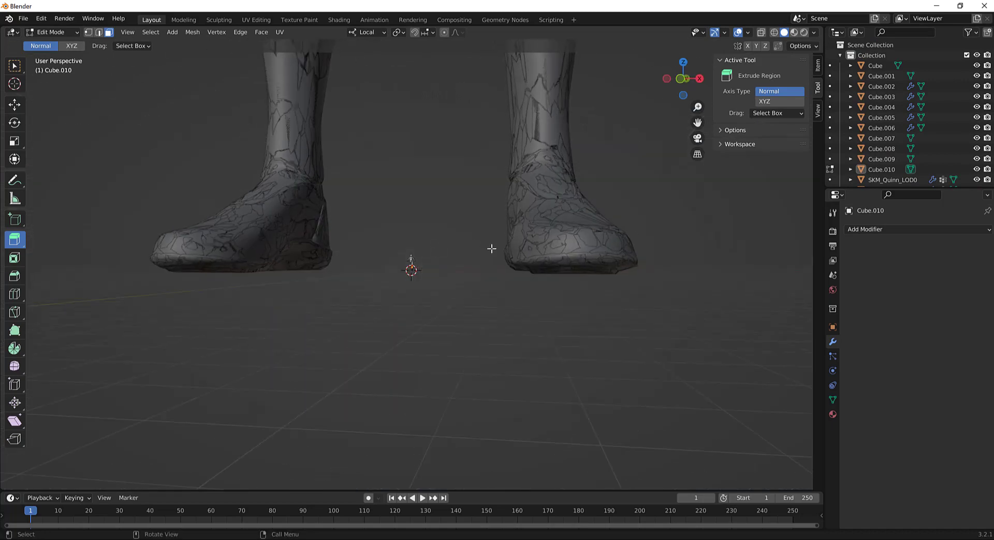
# - Leave Edit Mode on the foot block and return to Object Mode near the remaining reference feet
pyautogui.scroll(3, 472, 261)
pyautogui.hotkey('shift', 'b')
pyautogui.moveTo(623, 215); pyautogui.dragTo(683, 272)
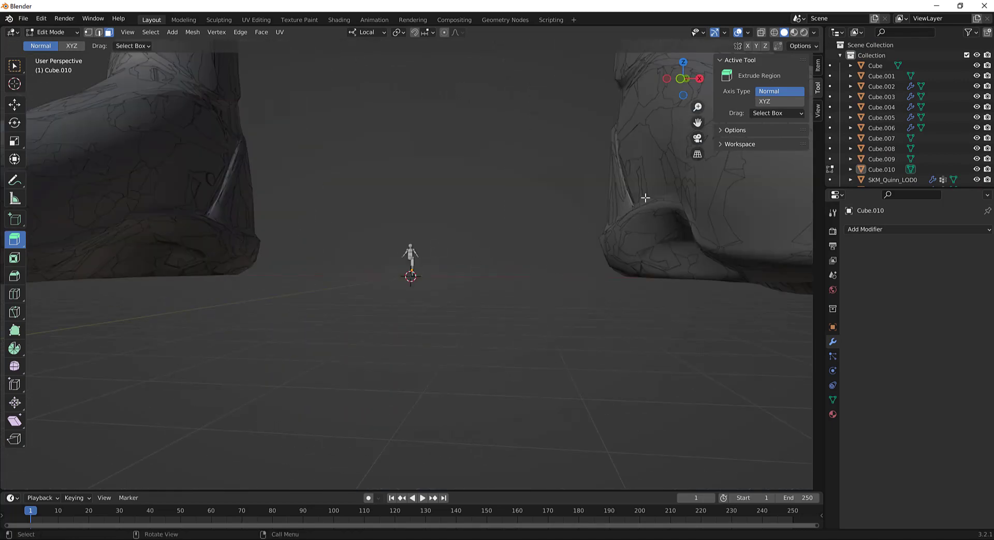
pyautogui.press('Tab')
pyautogui.hotkey('ctrl', 'Tab')
pyautogui.click(544, 212)
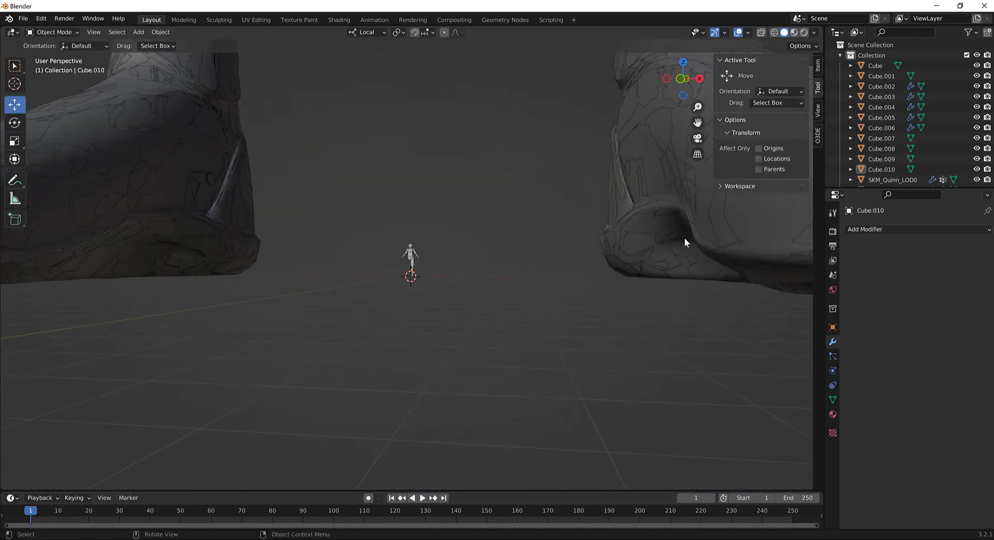
# - Delete the remaining SKM_Quinn_LOD reference meshes one after another at the giant feet
pyautogui.click(684, 238)
pyautogui.press('Delete')
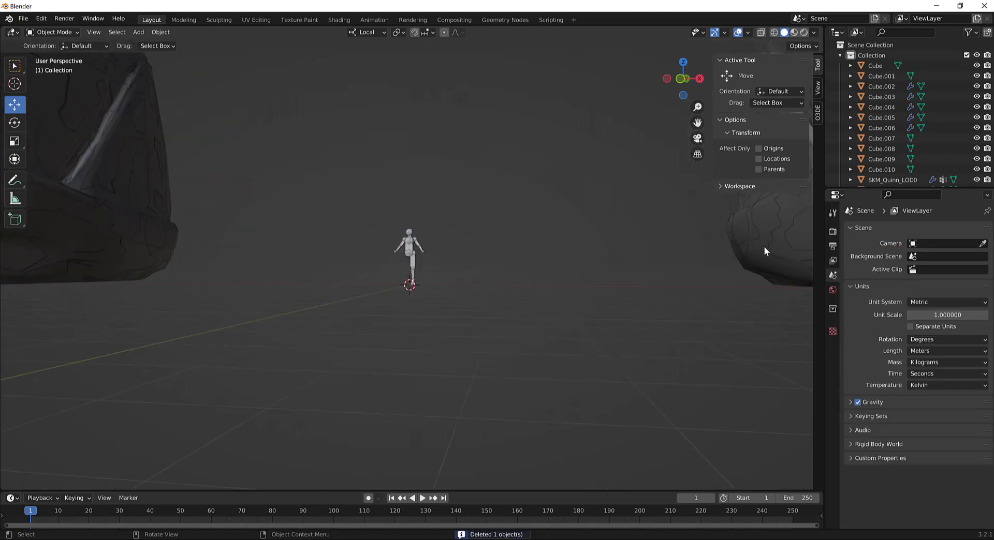
pyautogui.click(754, 247)
pyautogui.press('Delete')
pyautogui.click(750, 254)
pyautogui.press('Delete')
pyautogui.click(737, 264)
pyautogui.press('Delete')
pyautogui.scroll(-3, 880, 169)
pyautogui.scroll(4, 433, 257)
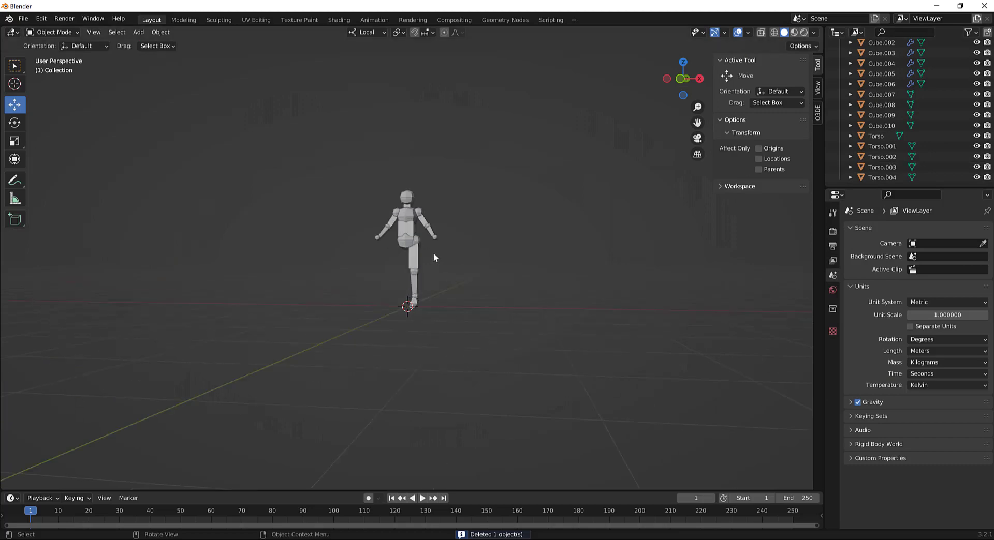
# - Select all left leg pieces together: hip joint, thigh, knee, shin, ankle and foot, with the foot as the active object
pyautogui.scroll(6, 433, 257)
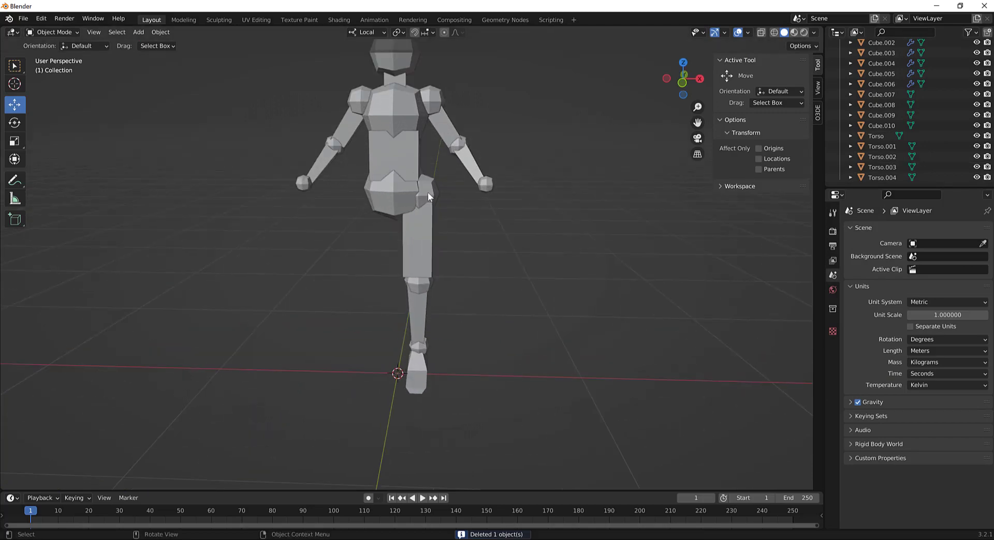
pyautogui.click(428, 191)
pyautogui.keyDown('shift'); pyautogui.click(427, 225); pyautogui.keyUp('shift')
pyautogui.keyDown('shift'); pyautogui.click(424, 283); pyautogui.keyUp('shift')
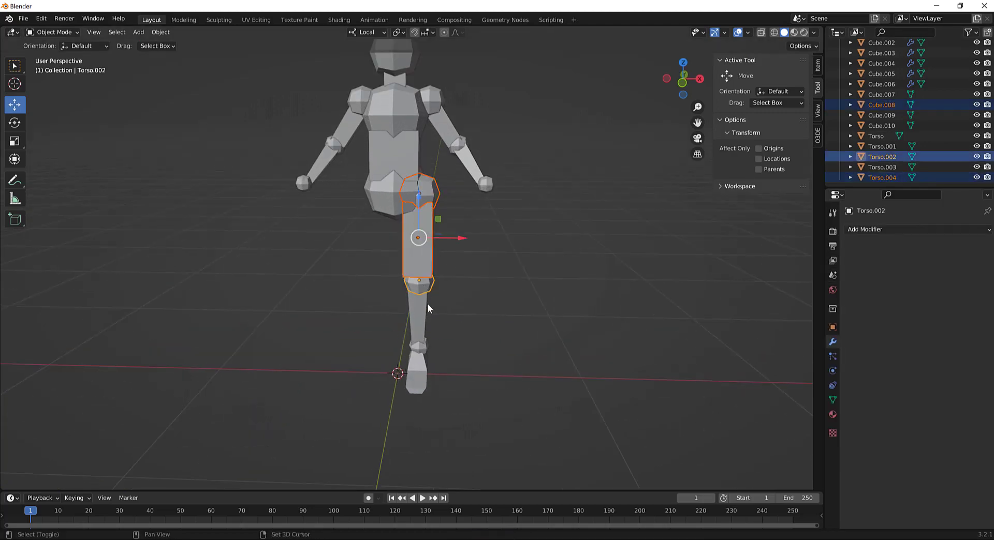
pyautogui.keyDown('shift'); pyautogui.click(428, 305); pyautogui.keyUp('shift')
pyautogui.moveTo(428, 306); pyautogui.dragTo(435, 358, button='middle')
pyautogui.keyDown('shift'); pyautogui.click(443, 384); pyautogui.keyUp('shift')
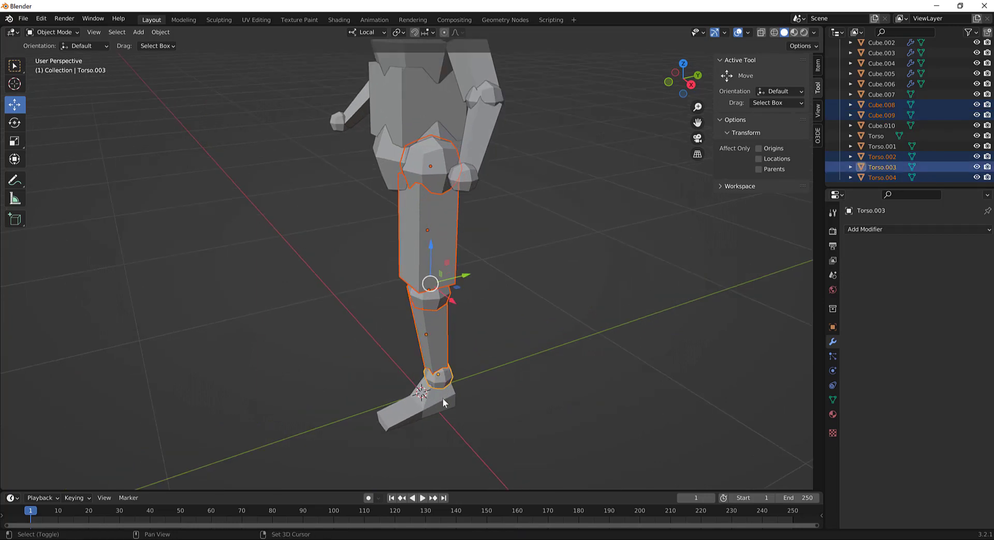
pyautogui.keyDown('shift'); pyautogui.click(445, 403); pyautogui.keyUp('shift')
pyautogui.moveTo(444, 310); pyautogui.dragTo(495, 251, button='middle')
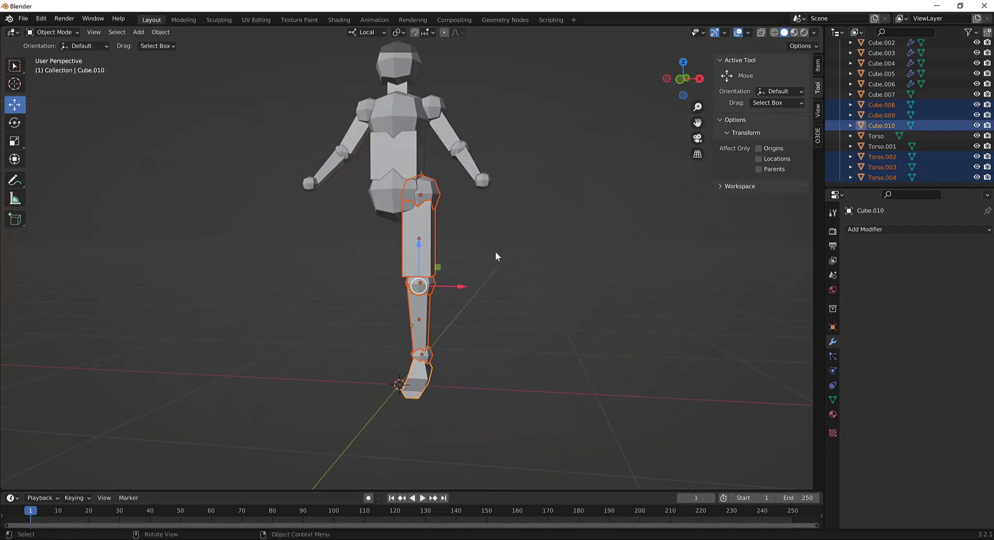
pyautogui.moveTo(472, 366); pyautogui.dragTo(479, 267, button='middle')
pyautogui.rightClick(506, 210)
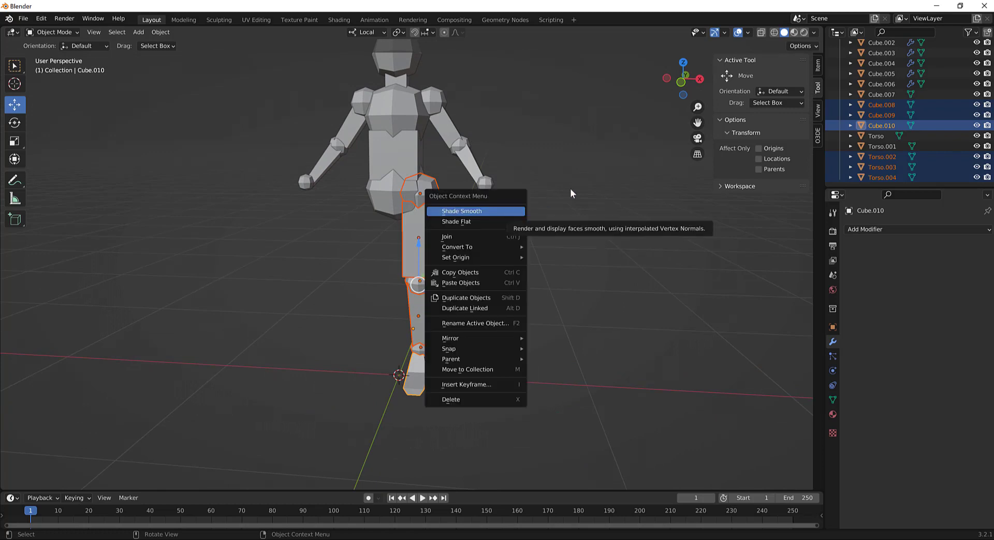
pyautogui.moveTo(570, 189); pyautogui.dragTo(588, 185, button='middle')
pyautogui.click(161, 32)
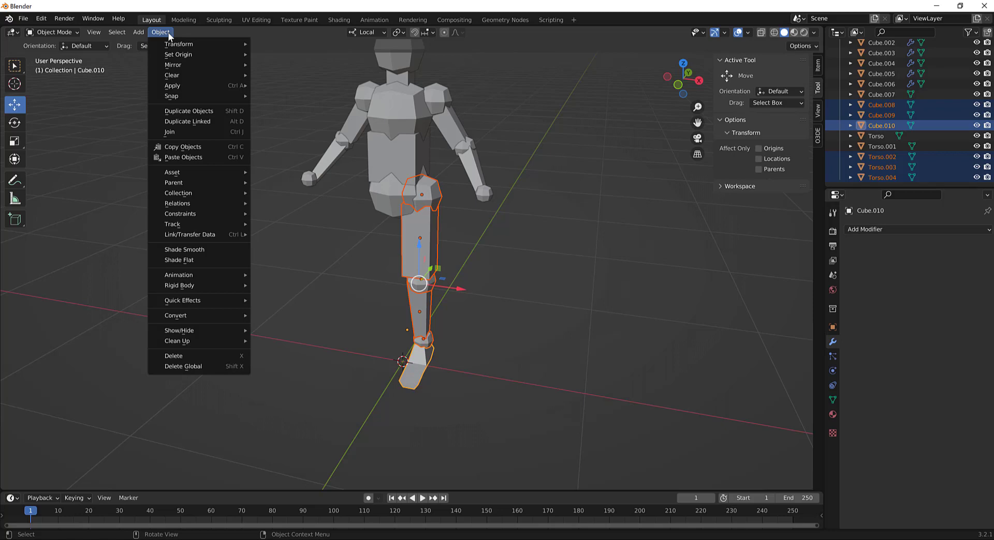
pyautogui.moveTo(222, 45)
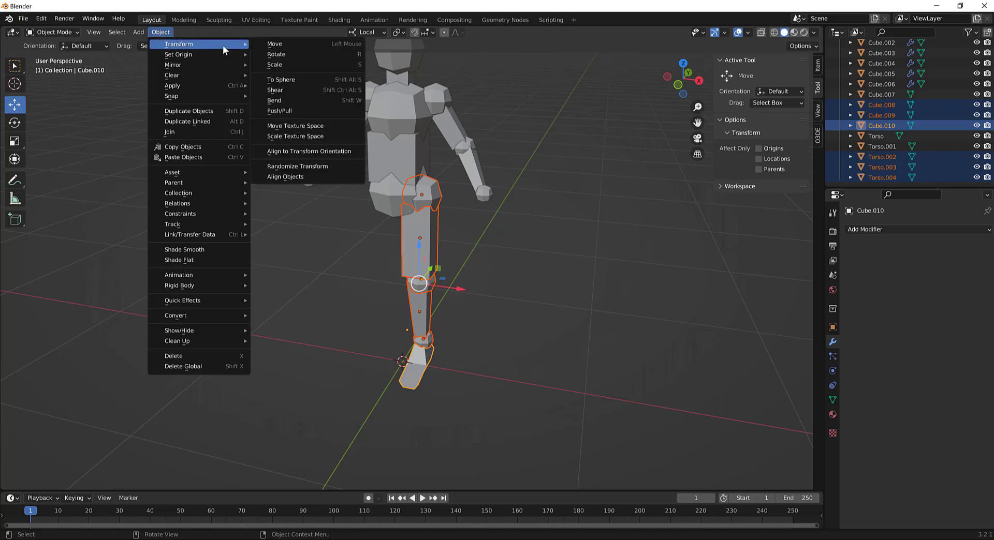
pyautogui.moveTo(135, 37)
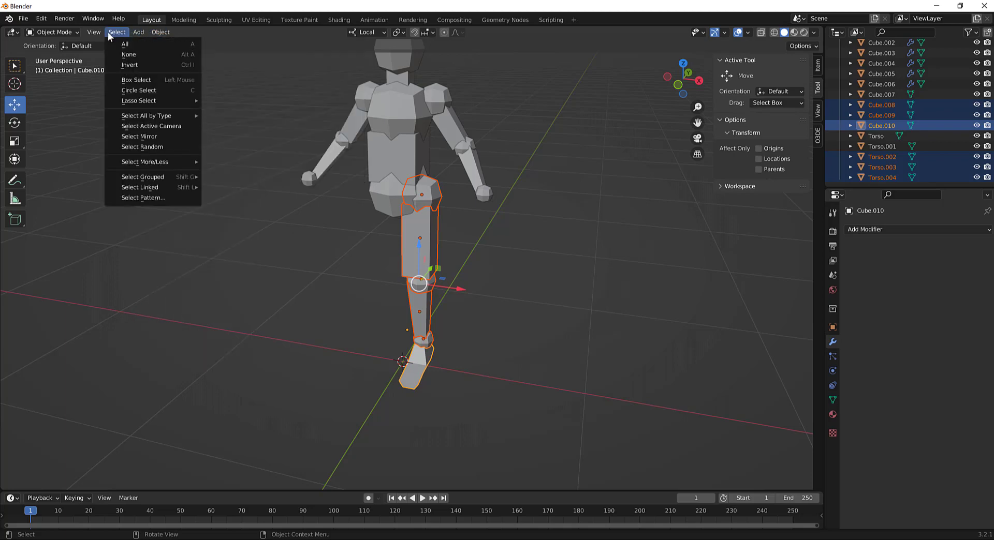
pyautogui.moveTo(172, 48)
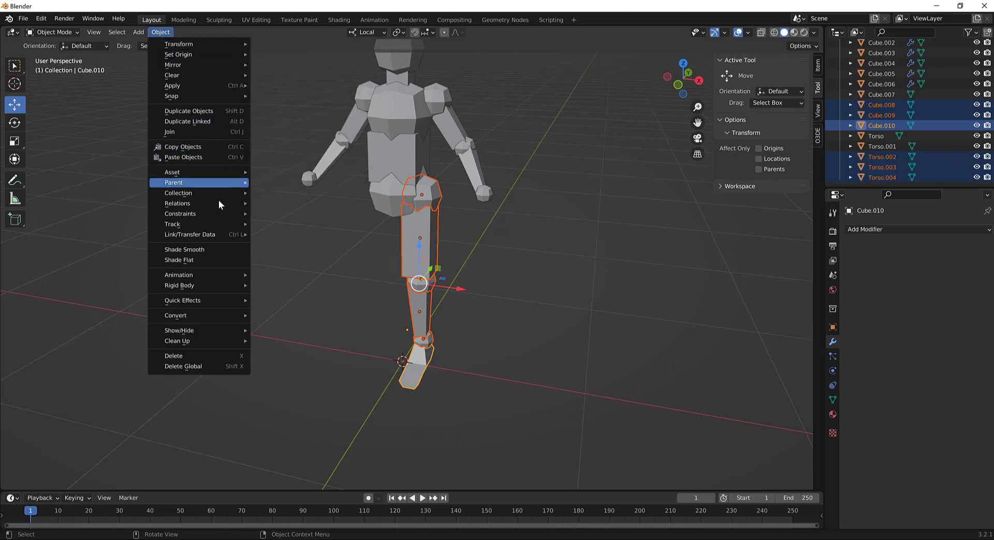
# - Join the selected left leg pieces into a single object
pyautogui.moveTo(335, 310); pyautogui.dragTo(475, 314, button='middle')
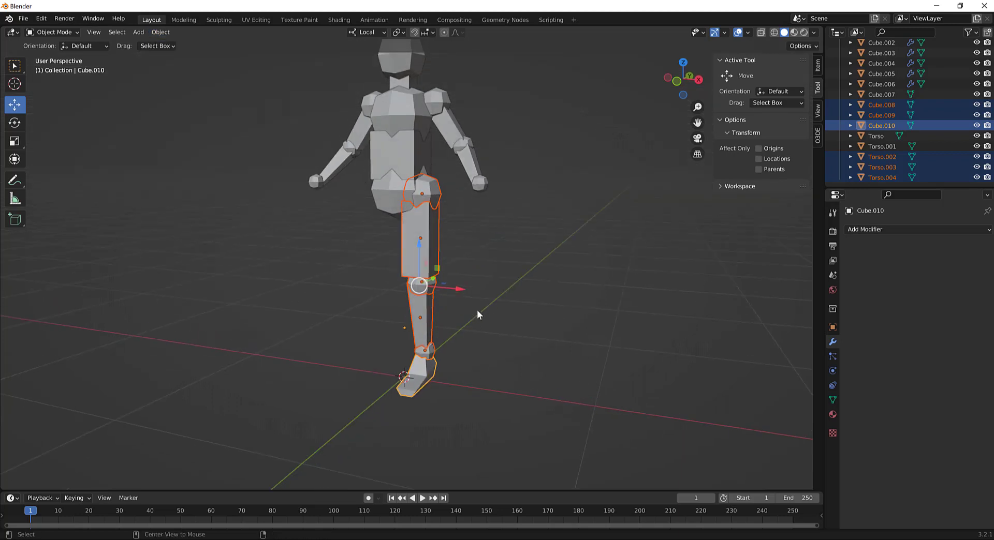
pyautogui.hotkey('ctrl', 'j')
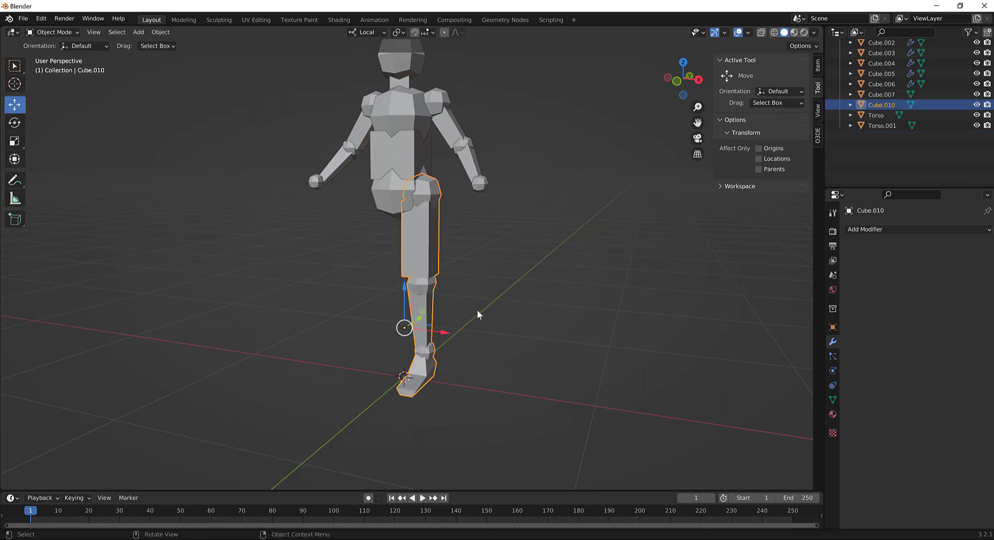
pyautogui.moveTo(424, 219); pyautogui.dragTo(297, 73, button='middle')
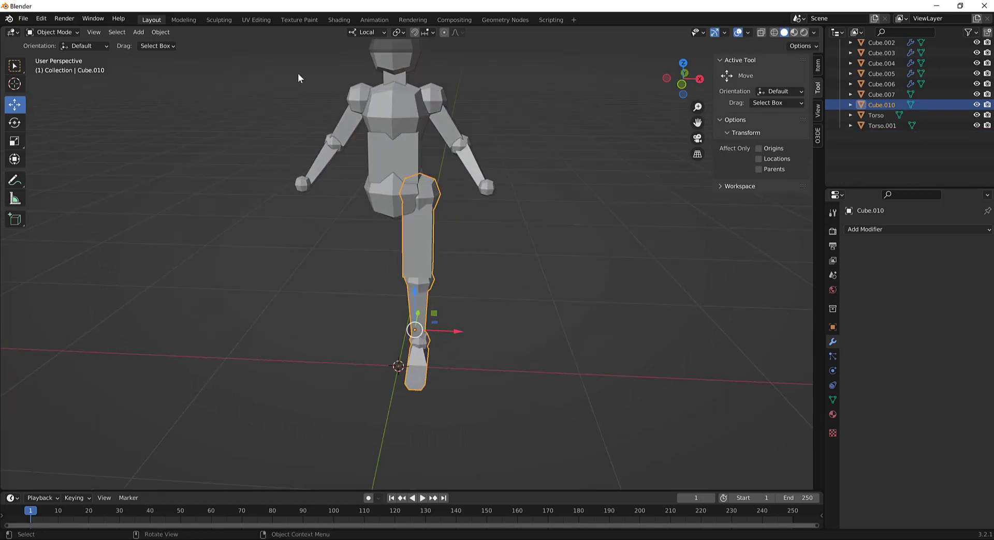
# - Add a Mirror modifier on the X axis to the joined leg, with the pelvis piece Torso.001 as mirror object
pyautogui.click(172, 33)
pyautogui.moveTo(508, 239); pyautogui.dragTo(507, 247, button='middle')
pyautogui.click(922, 230)
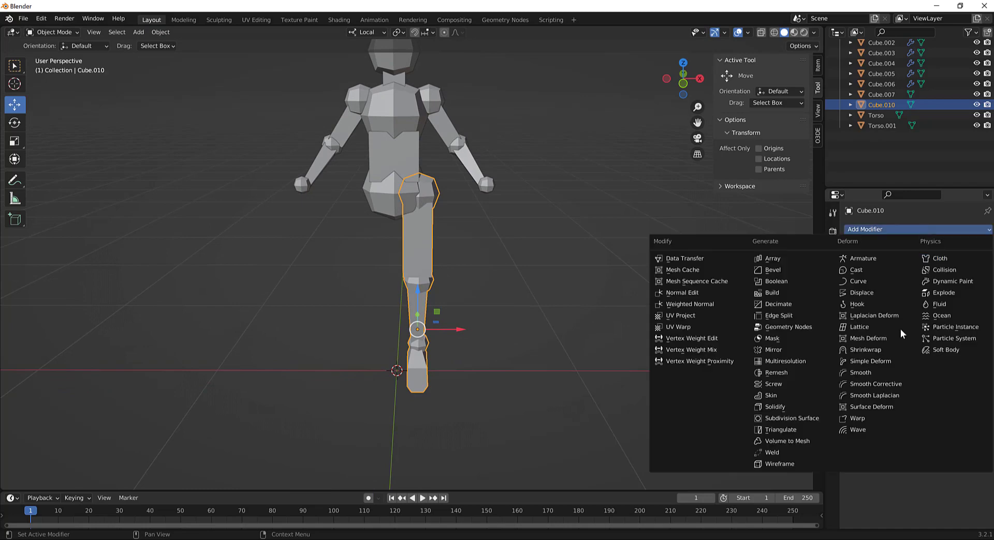
pyautogui.click(793, 350)
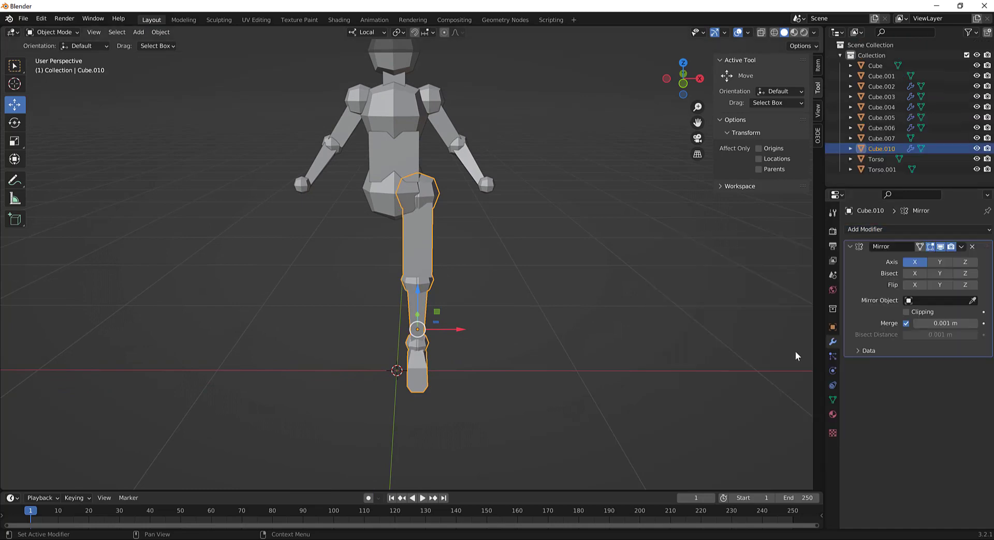
pyautogui.click(972, 300)
pyautogui.click(401, 206)
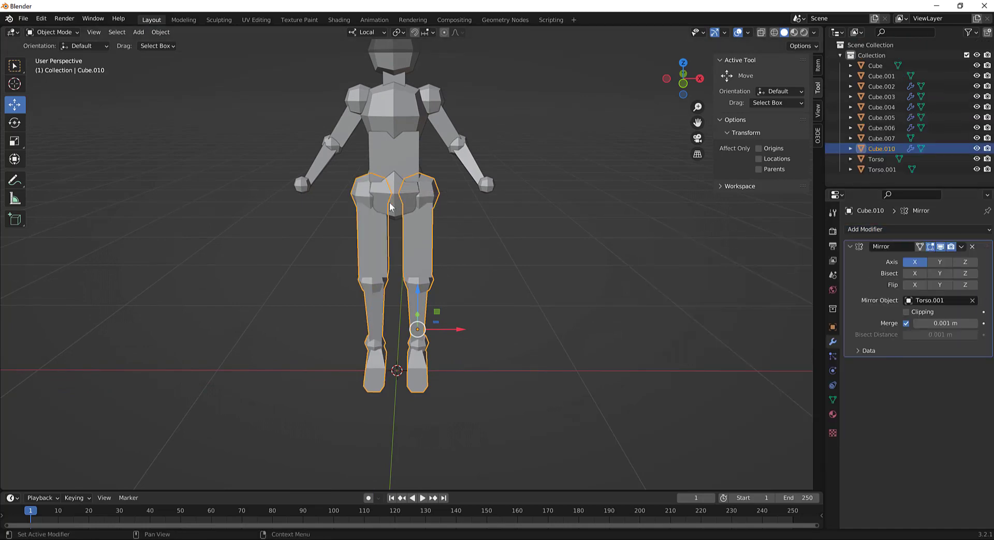
# - Open the waist block Cube.007 in Edit Mode with X-ray on and select its upper vertices
pyautogui.moveTo(517, 270); pyautogui.dragTo(358, 266, button='middle')
pyautogui.moveTo(426, 275); pyautogui.dragTo(522, 267, button='middle')
pyautogui.scroll(3, 536, 266)
pyautogui.moveTo(513, 229); pyautogui.dragTo(418, 241, button='middle')
pyautogui.scroll(-3, 529, 241)
pyautogui.click(419, 254)
pyautogui.moveTo(427, 278); pyautogui.dragTo(447, 276, button='middle')
pyautogui.scroll(2, 447, 276)
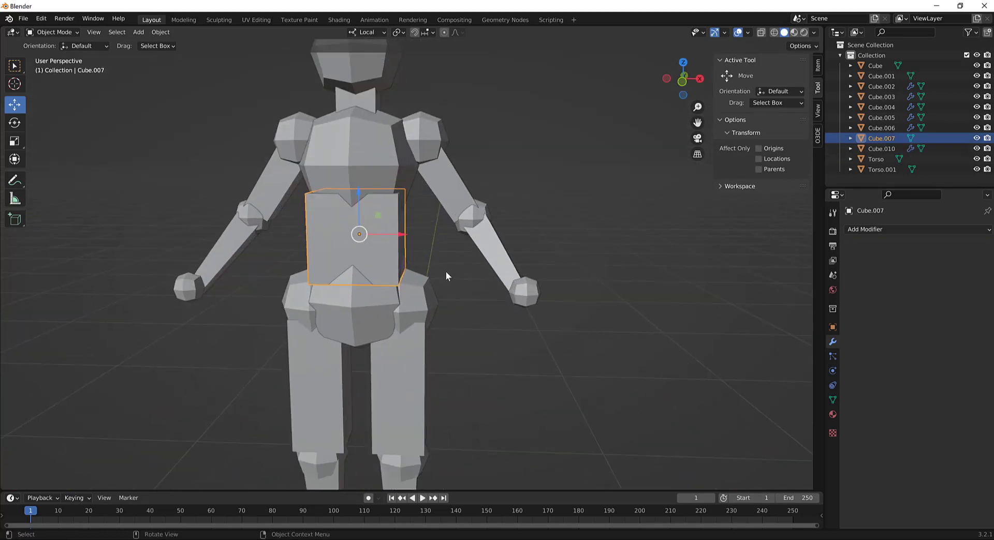
pyautogui.hotkey('ctrl', 'Tab')
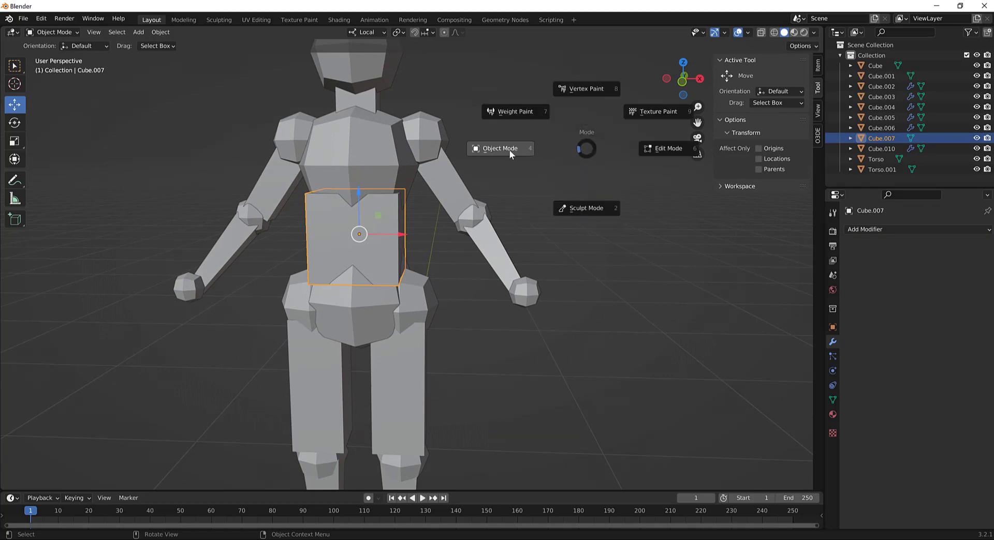
pyautogui.click(633, 144)
pyautogui.hotkey('alt', 'z')
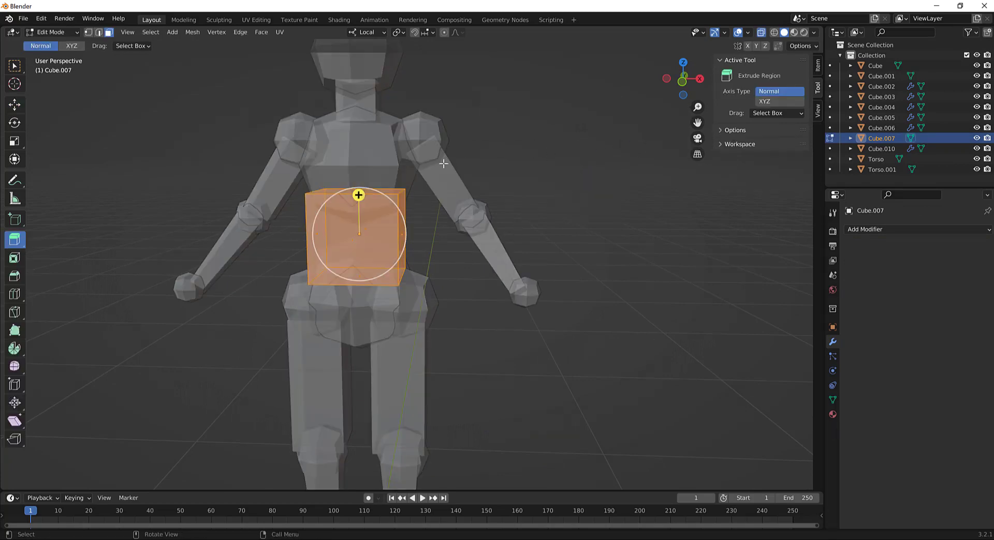
pyautogui.moveTo(238, 145); pyautogui.dragTo(283, 163)
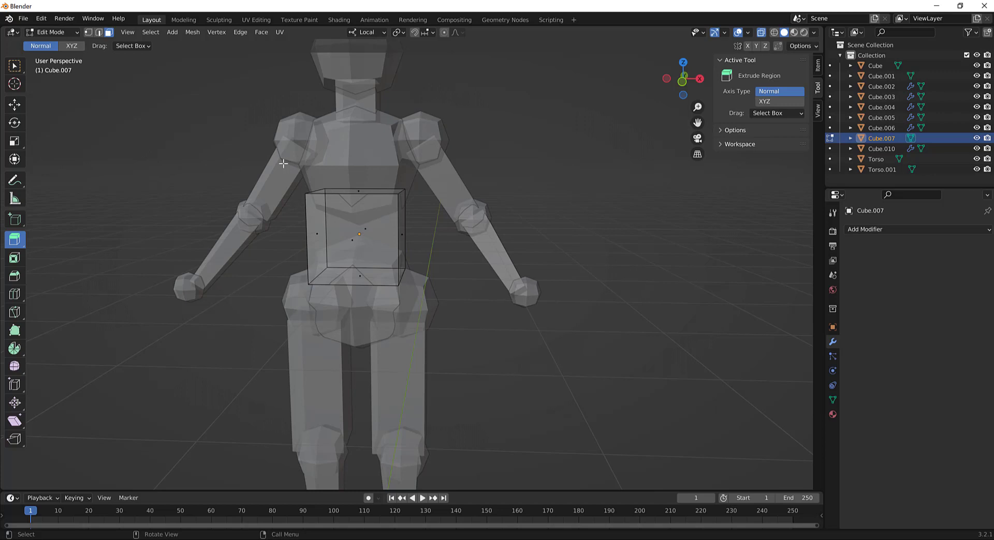
pyautogui.click(413, 205)
pyautogui.press('s')
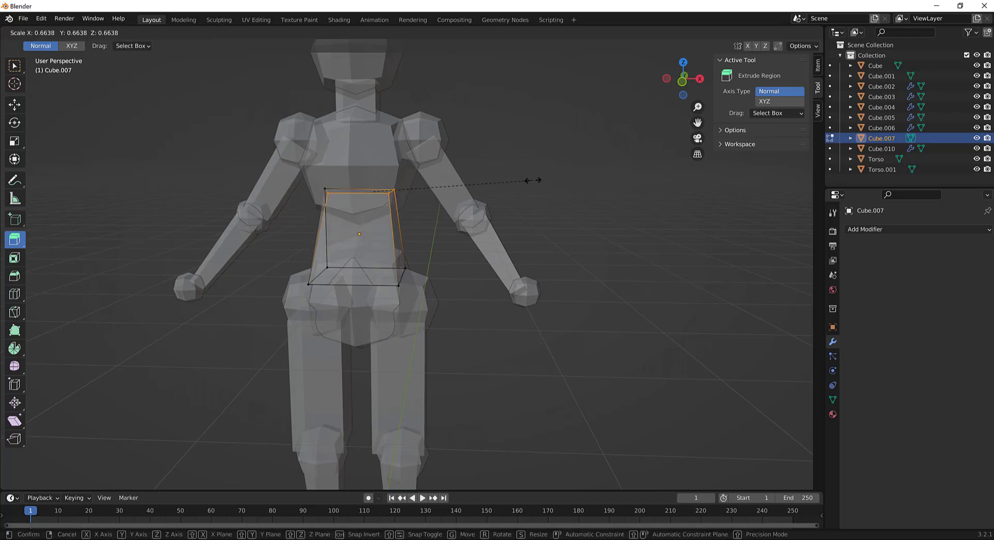
pyautogui.click(544, 177)
pyautogui.hotkey('ctrl', 'z')
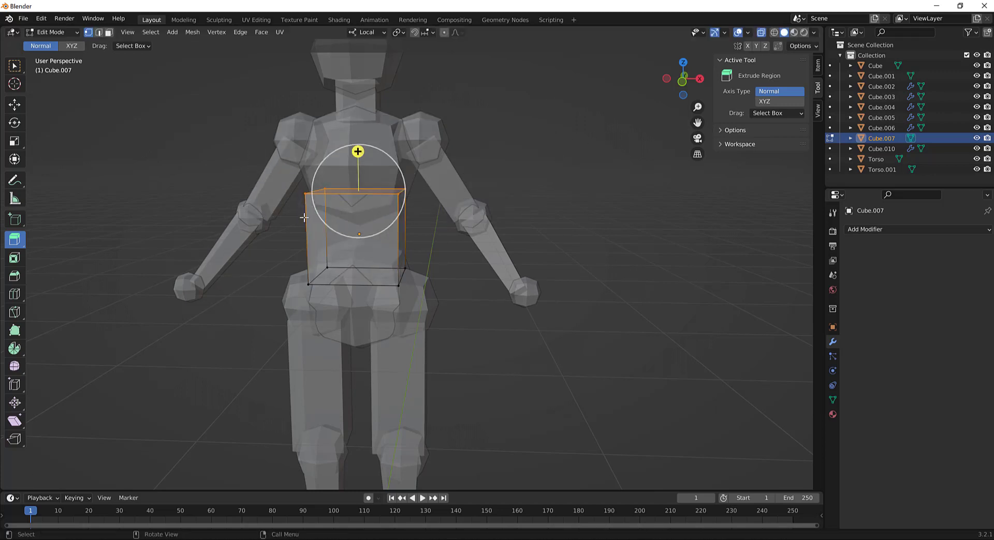
# - Scale the waist block's upper vertices inward in two passes and switch to the Move tool
pyautogui.press('s')
pyautogui.click(554, 146)
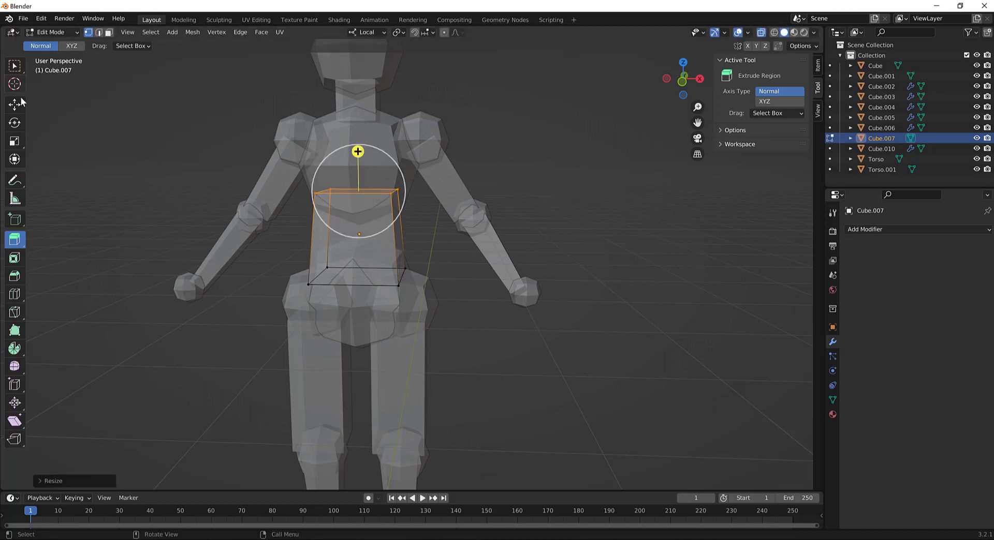
pyautogui.click(14, 105)
pyautogui.press('s')
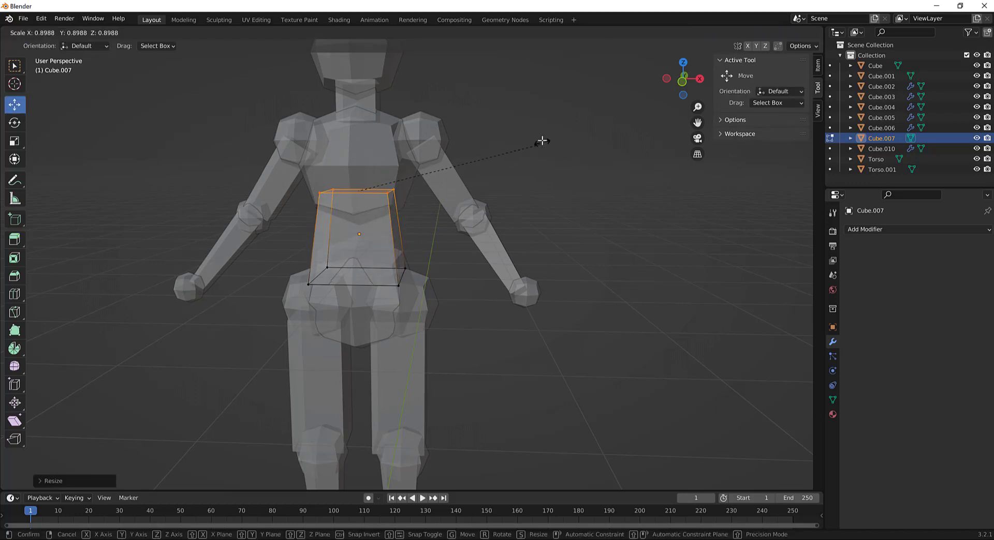
pyautogui.click(542, 141)
# - Select the waist block's lower vertices and scale them inward to match the narrowed upper end
pyautogui.moveTo(464, 258); pyautogui.dragTo(470, 240, button='middle')
pyautogui.moveTo(275, 248); pyautogui.dragTo(434, 320)
pyautogui.press('s')
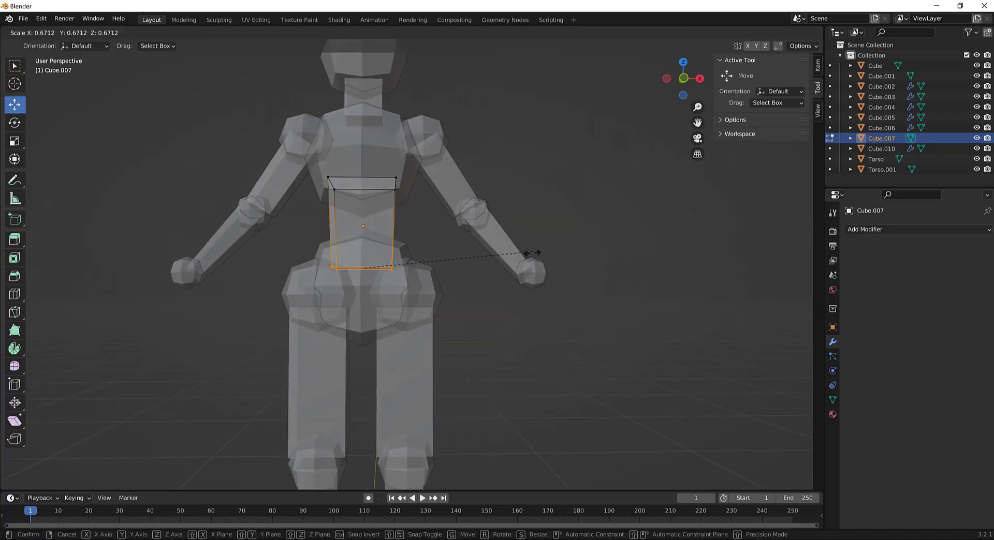
pyautogui.click(533, 254)
# - Return to Object Mode and turn off X-ray display
pyautogui.hotkey('ctrl', 'Tab')
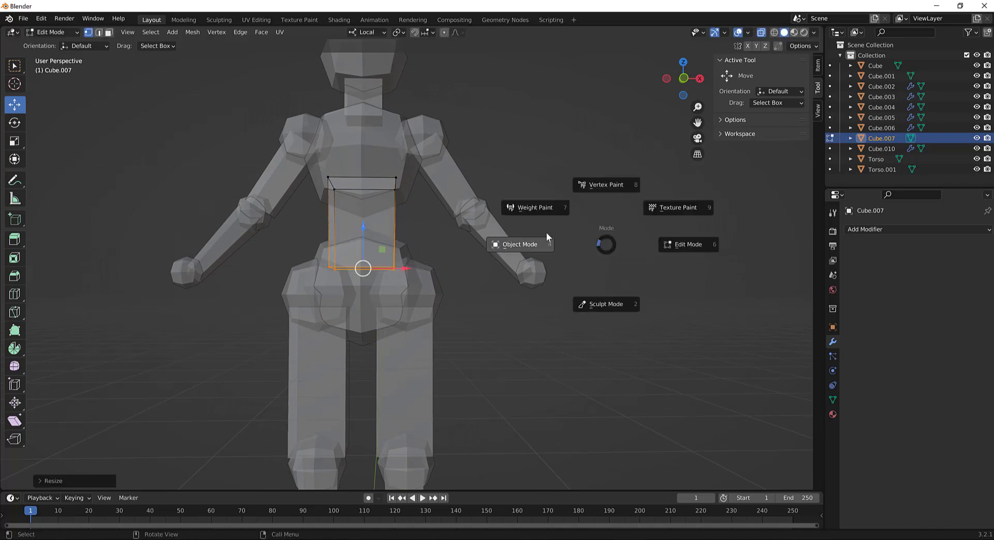
pyautogui.click(520, 242)
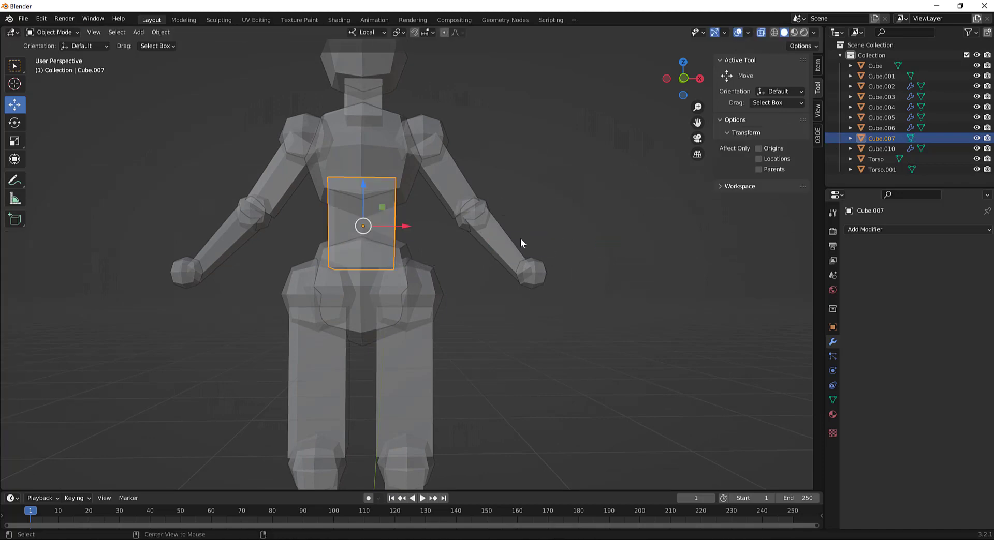
pyautogui.hotkey('alt', 'z')
pyautogui.scroll(-4, 521, 239)
pyautogui.moveTo(520, 238); pyautogui.dragTo(520, 297, button='middle')
pyautogui.scroll(3, 519, 297)
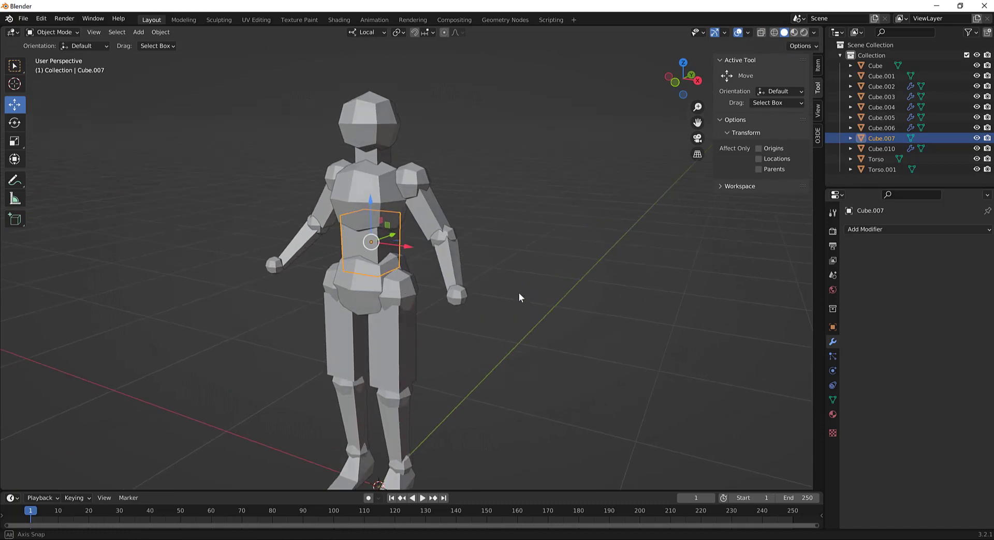
# - Duplicate the mirrored wrist ball Cube.004, place the copy just below the wrist as a hand, and scale it up
pyautogui.click(461, 281)
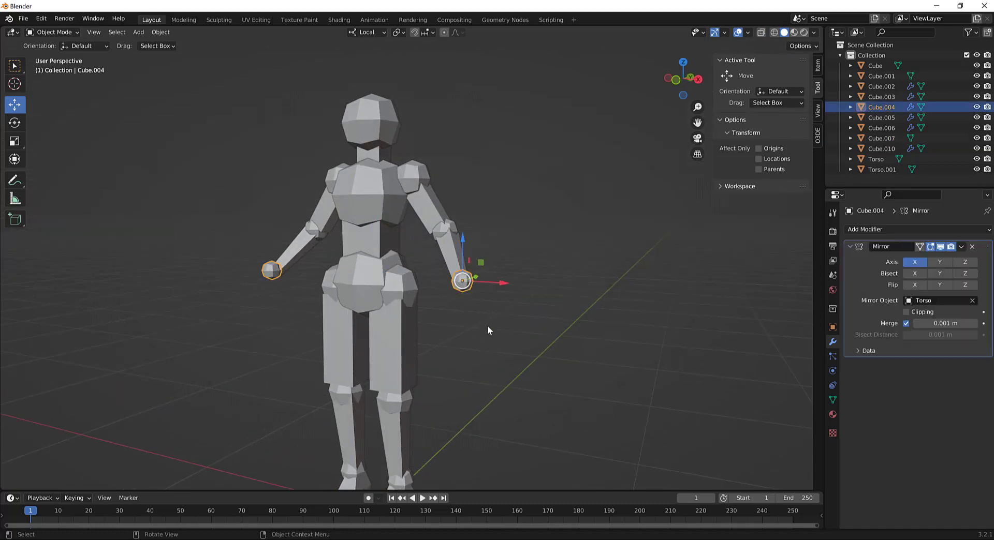
pyautogui.moveTo(488, 330); pyautogui.dragTo(440, 324, button='middle')
pyautogui.scroll(4, 440, 322)
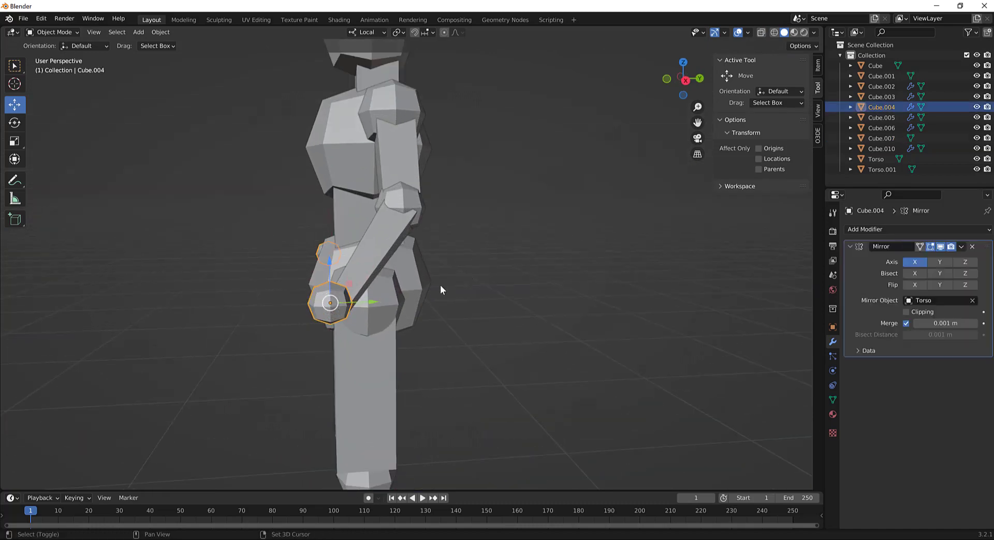
pyautogui.hotkey('shift', 'd')
pyautogui.click(412, 332)
pyautogui.press('s')
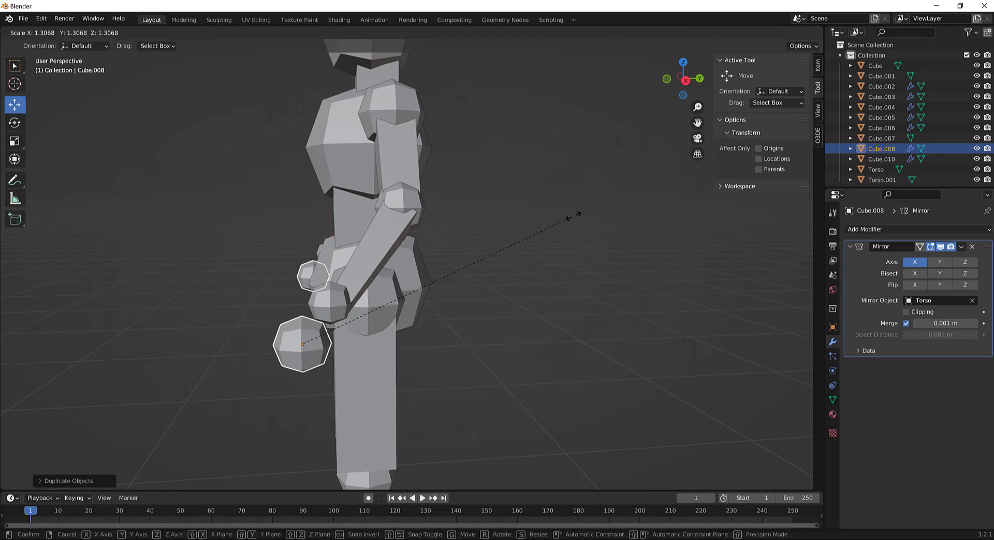
pyautogui.click(642, 176)
# - Rotate the duplicated hand ball in the front view to follow the forearm's direction
pyautogui.moveTo(482, 318); pyautogui.dragTo(628, 327, button='middle')
pyautogui.press('r')
pyautogui.click(586, 347)
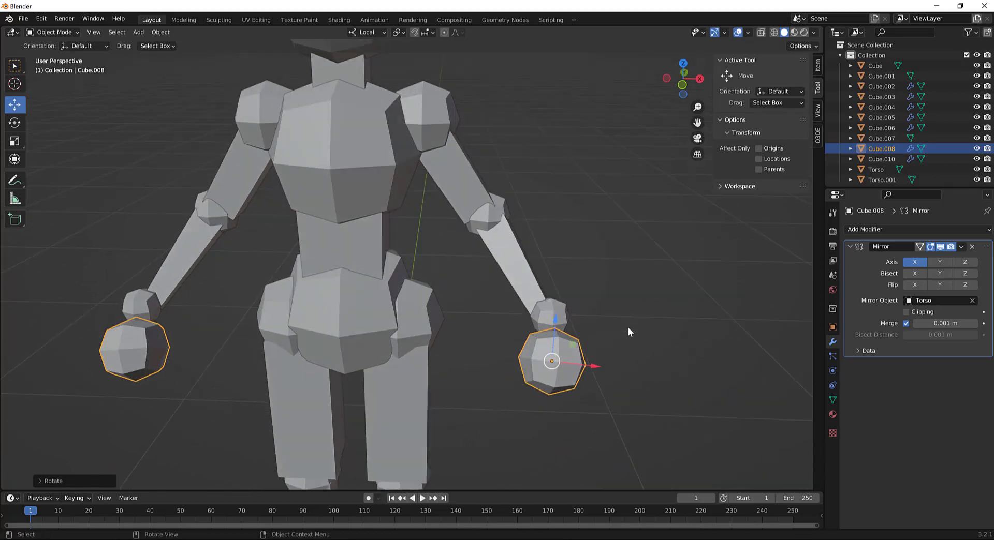
# - Flatten the duplicated hand ball by scaling it inward along its local X axis
pyautogui.click(17, 147)
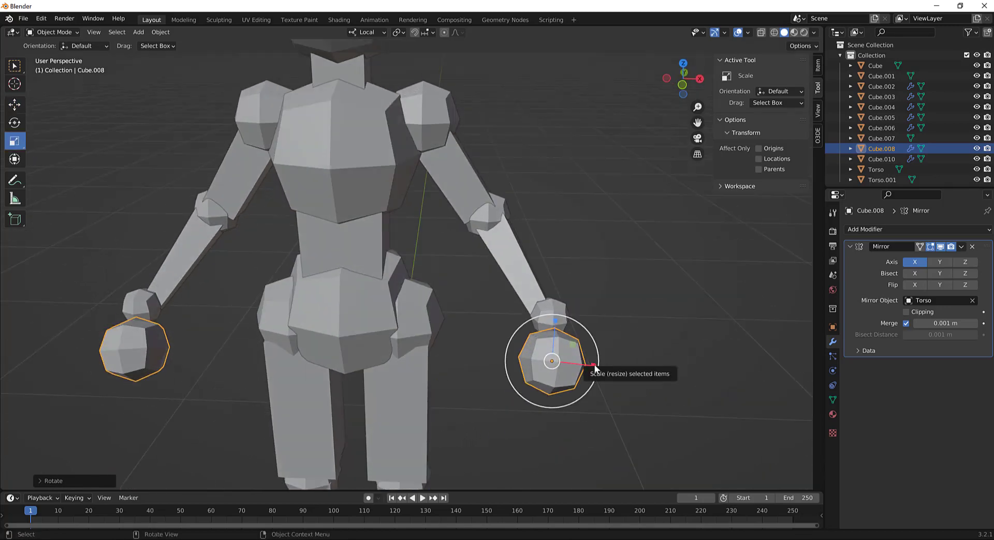
pyautogui.moveTo(593, 367); pyautogui.dragTo(570, 365)
pyautogui.moveTo(570, 364); pyautogui.dragTo(399, 300, button='middle')
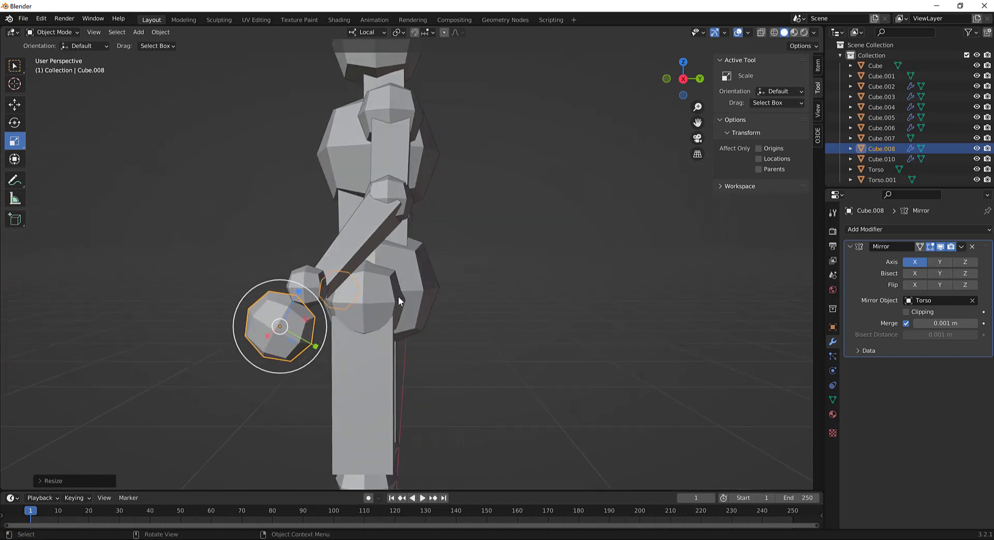
pyautogui.moveTo(323, 307)
pyautogui.mouseDown()
pyautogui.moveTo(337, 307)
pyautogui.moveTo(324, 314)
pyautogui.mouseUp()
# - Rotate the flattened hand slightly in the side view and move it closer to the wrist ball
pyautogui.press('r')
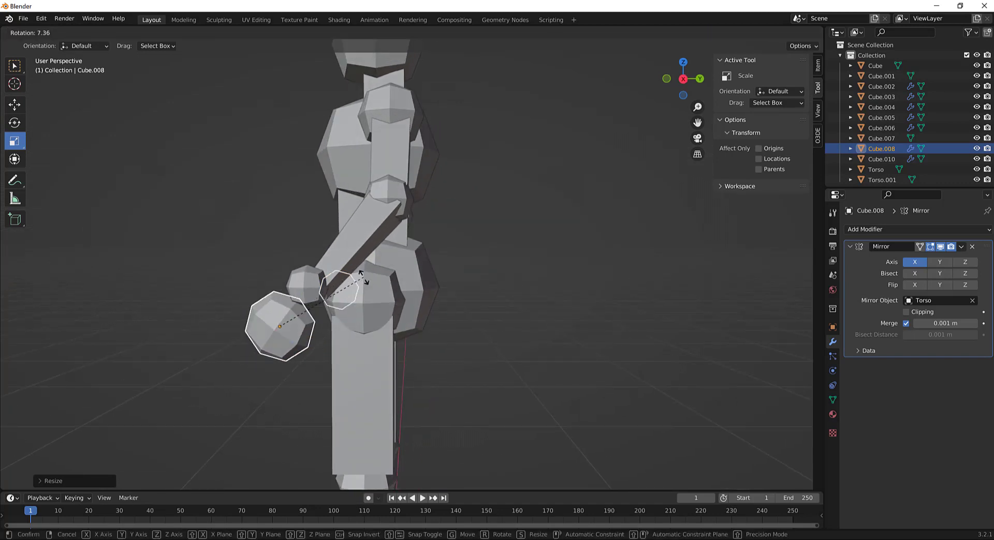
pyautogui.click(362, 287)
pyautogui.press('g')
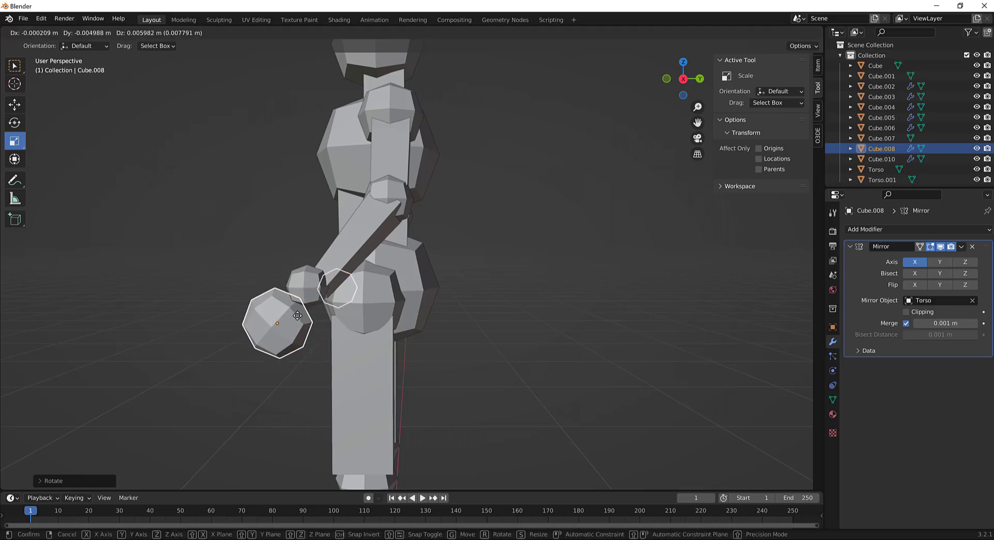
pyautogui.click(309, 325)
# - Scale the hand inward again along its local X axis to make it thinner
pyautogui.moveTo(479, 303); pyautogui.dragTo(587, 319, button='middle')
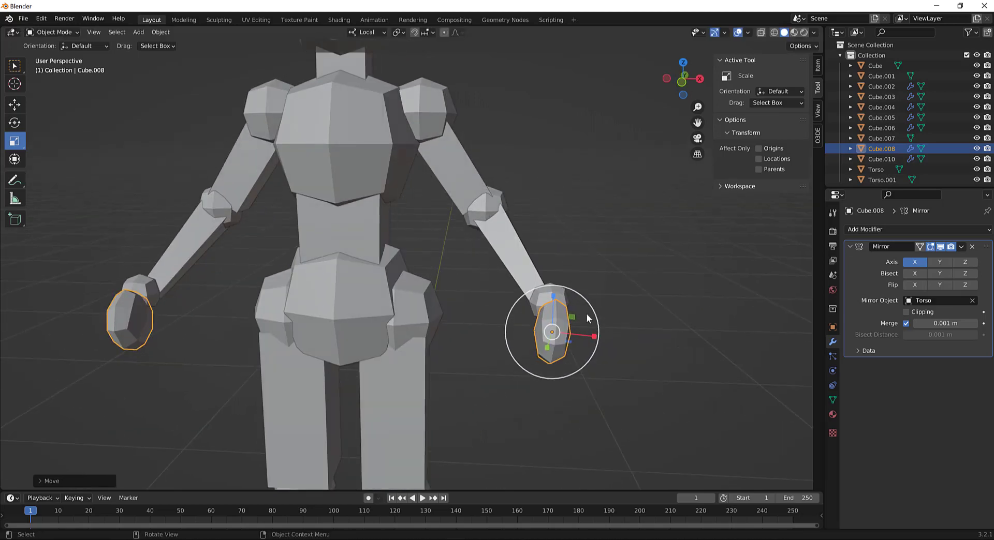
pyautogui.moveTo(594, 337); pyautogui.dragTo(574, 334)
pyautogui.moveTo(637, 316); pyautogui.dragTo(523, 351, button='middle')
# - Tilt the thinned hand to follow the forearm's angle and reposition it below the wrist in the side view
pyautogui.press('w')
pyautogui.press('r')
pyautogui.click(613, 249)
pyautogui.press('g')
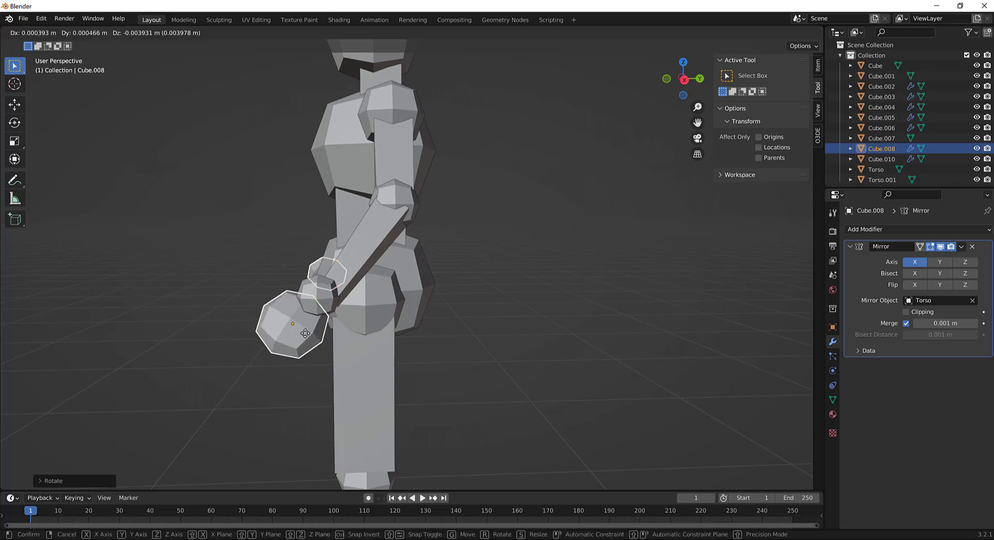
pyautogui.click(315, 343)
# - Reposition the hand freehand from the front and the side so it lines up with the wrist ball
pyautogui.moveTo(317, 344); pyautogui.dragTo(458, 361, button='middle')
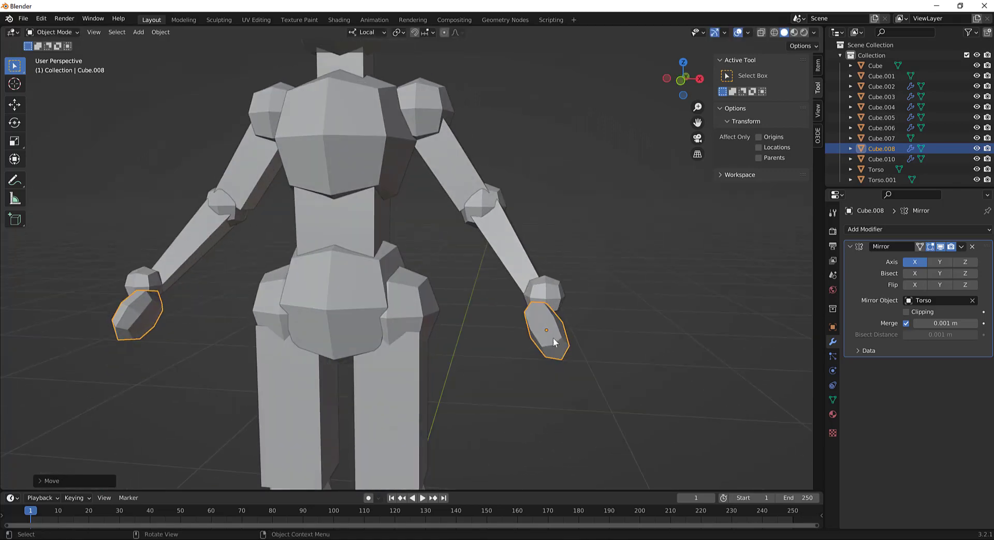
pyautogui.press('g')
pyautogui.click(589, 343)
pyautogui.moveTo(589, 342); pyautogui.dragTo(499, 336, button='middle')
pyautogui.press('g')
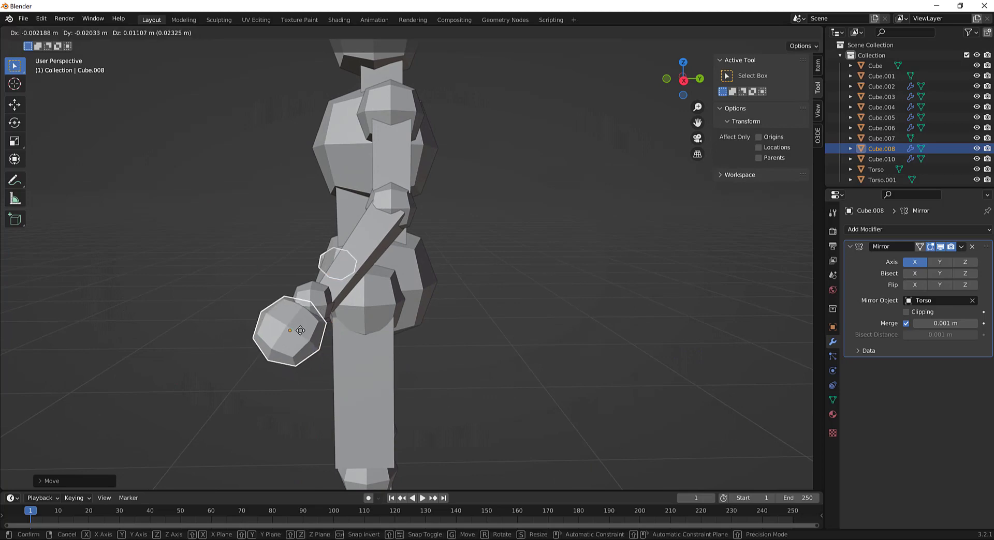
pyautogui.click(304, 336)
# - Move the hand inward along its local X axis with the Move tool to centre it under the wrist
pyautogui.moveTo(305, 337); pyautogui.dragTo(552, 329, button='middle')
pyautogui.click(15, 105)
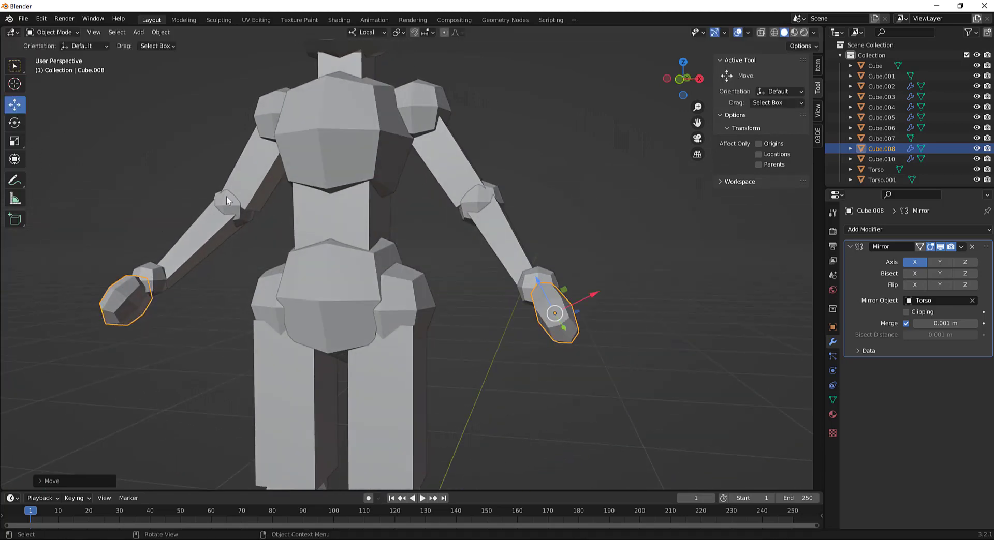
pyautogui.moveTo(589, 300); pyautogui.dragTo(569, 321)
# - Lengthen the hand along its local Z axis by a factor of about 1.23 and deselect it
pyautogui.scroll(-5, 568, 322)
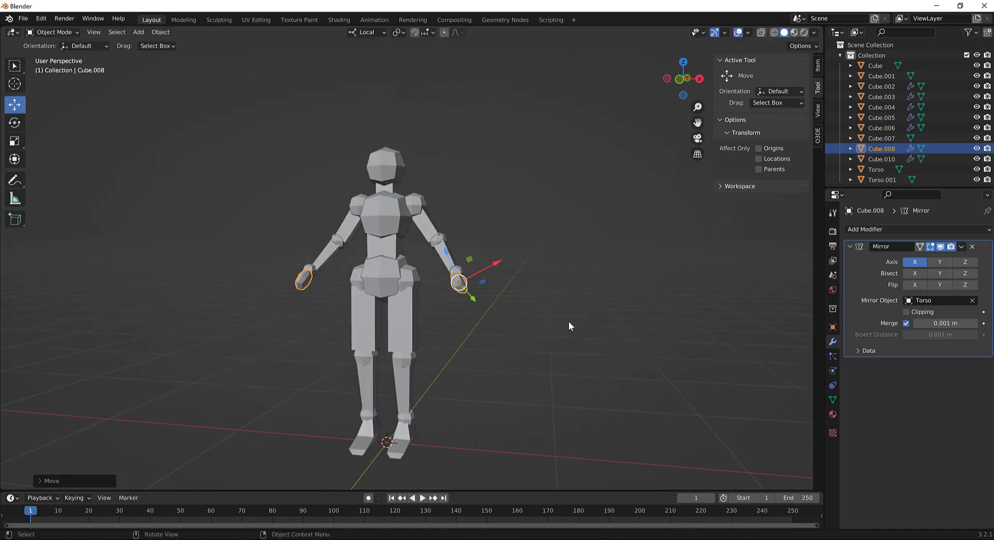
pyautogui.moveTo(568, 321); pyautogui.dragTo(421, 383, button='middle')
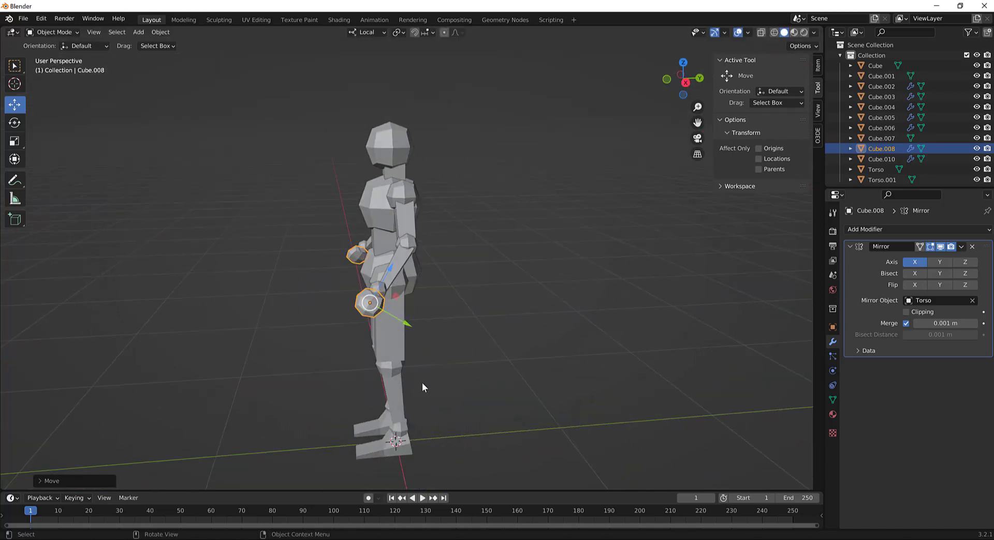
pyautogui.scroll(3, 482, 312)
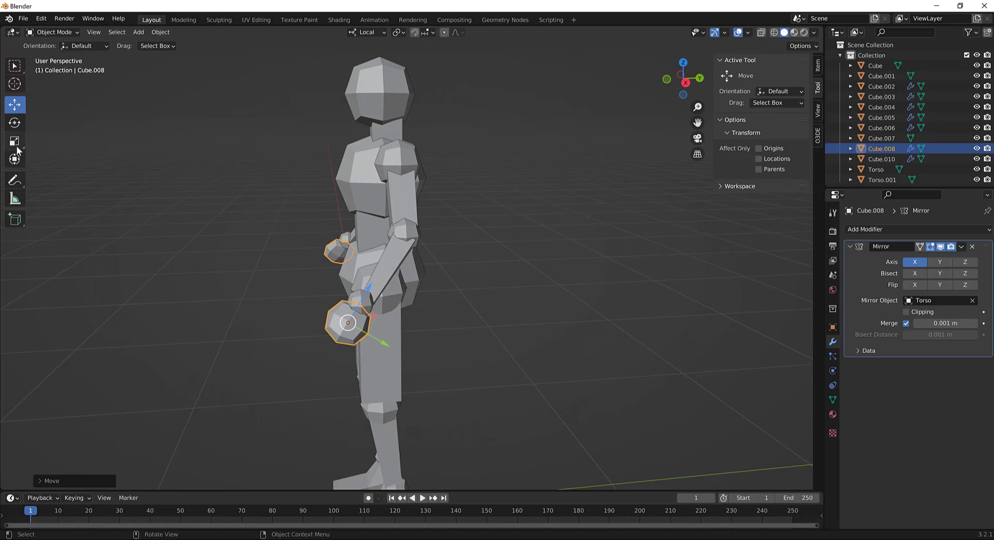
pyautogui.click(14, 141)
pyautogui.moveTo(370, 291); pyautogui.dragTo(375, 277)
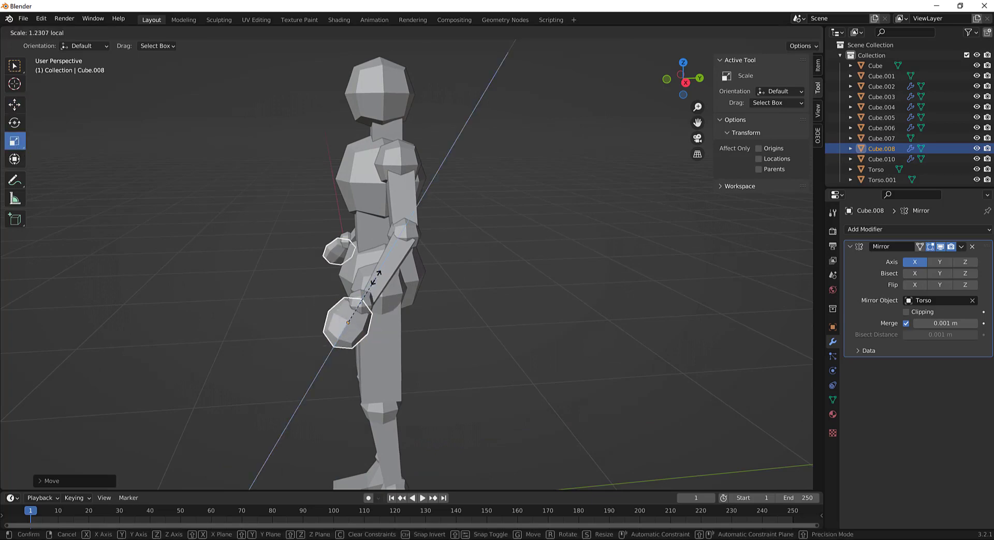
pyautogui.click(376, 275)
pyautogui.moveTo(505, 294); pyautogui.dragTo(555, 229, button='middle')
pyautogui.click(556, 229)
# - Inspect the figure's proportions and check how the leg, forearm and upper arm pieces are grouped
pyautogui.scroll(-2, 556, 229)
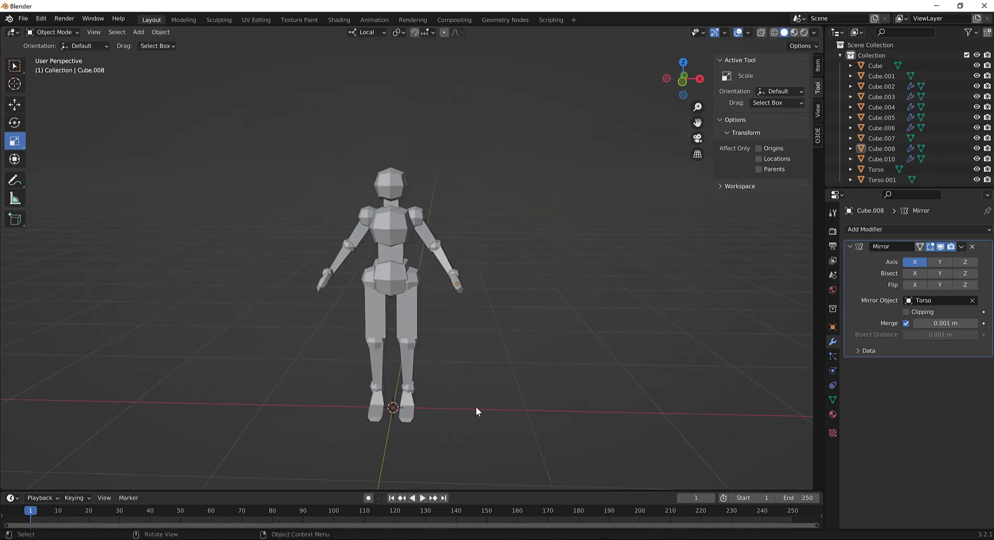
pyautogui.click(404, 325)
pyautogui.scroll(4, 433, 321)
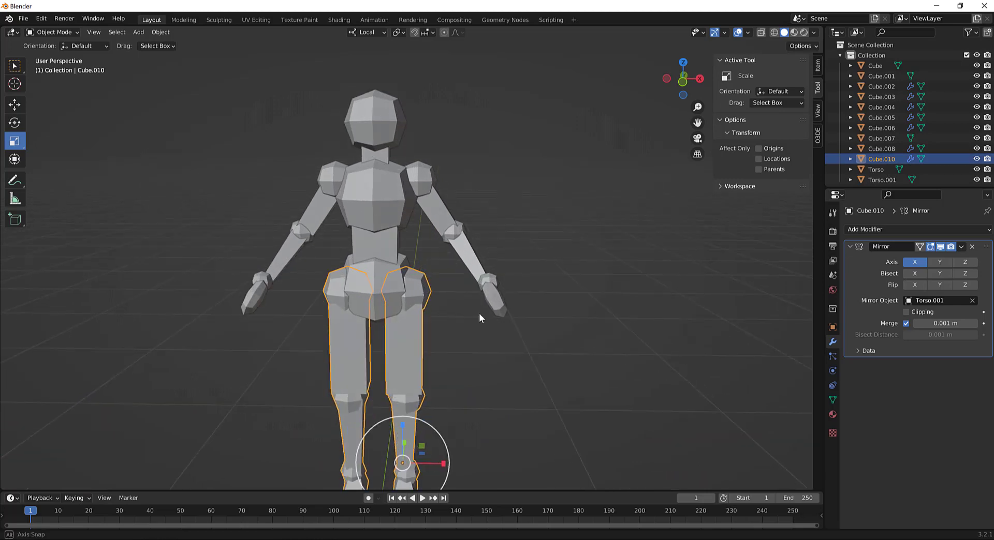
pyautogui.moveTo(479, 317); pyautogui.dragTo(541, 299, button='middle')
pyautogui.scroll(4, 511, 340)
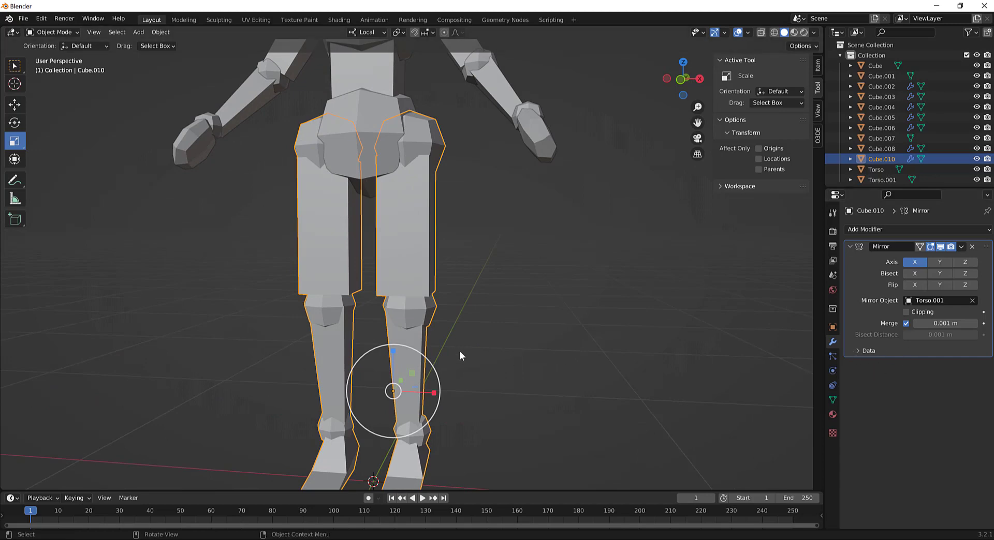
pyautogui.scroll(-1, 431, 337)
pyautogui.scroll(-1, 436, 192)
pyautogui.click(470, 143)
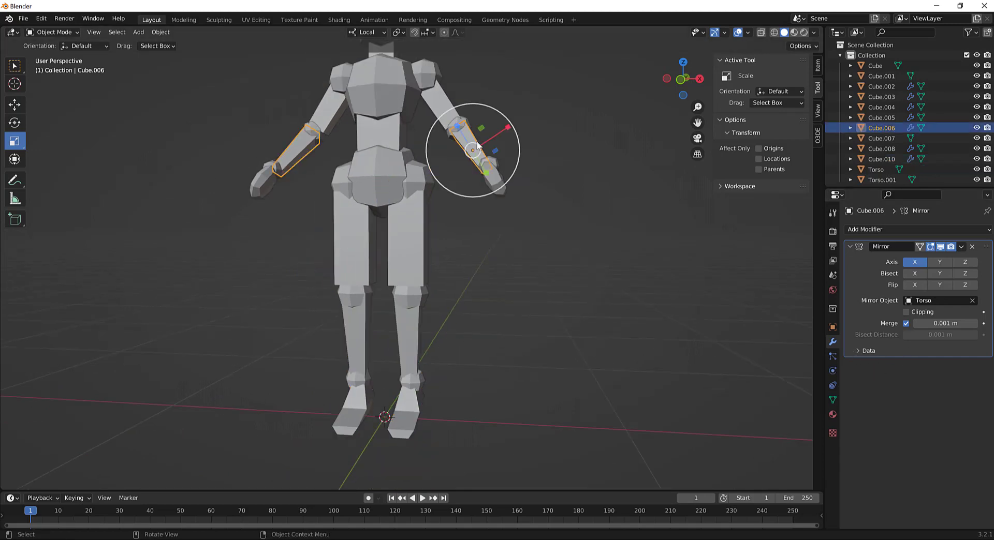
pyautogui.click(449, 101)
pyautogui.moveTo(470, 167); pyautogui.dragTo(495, 265, button='middle')
pyautogui.click(493, 269)
# - Select the joined legs object Cube.010 and apply its Mirror modifier
pyautogui.click(417, 356)
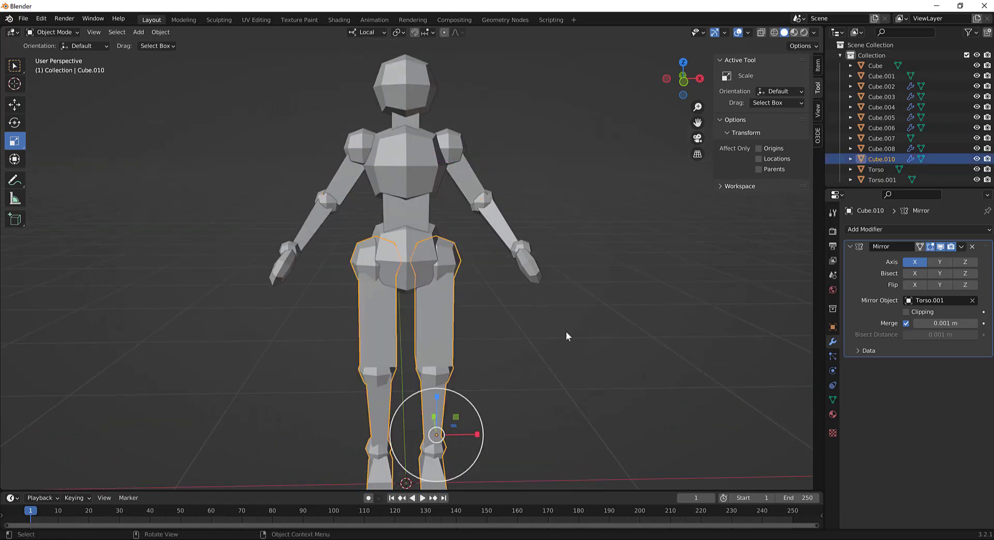
pyautogui.click(961, 247)
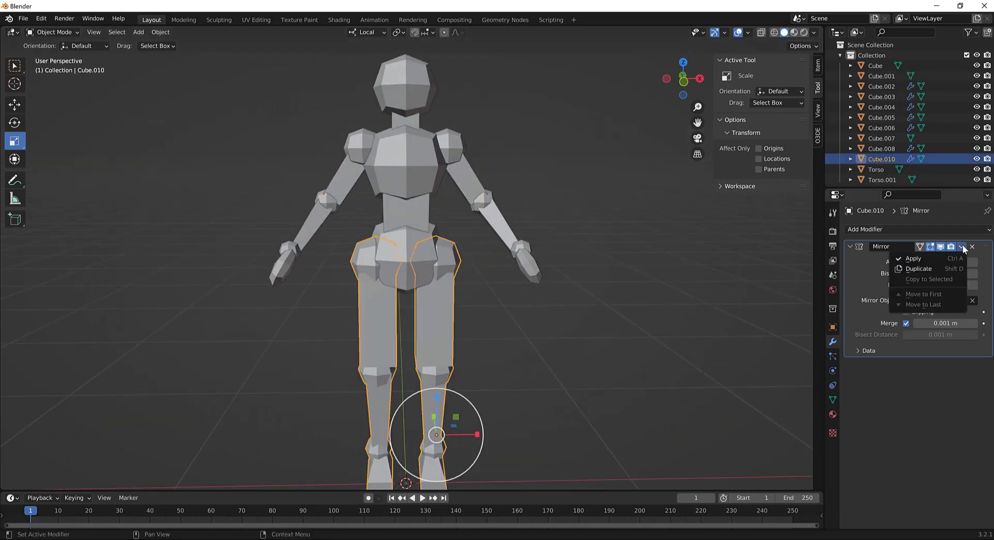
pyautogui.click(953, 256)
pyautogui.moveTo(483, 359); pyautogui.dragTo(475, 353, button='middle')
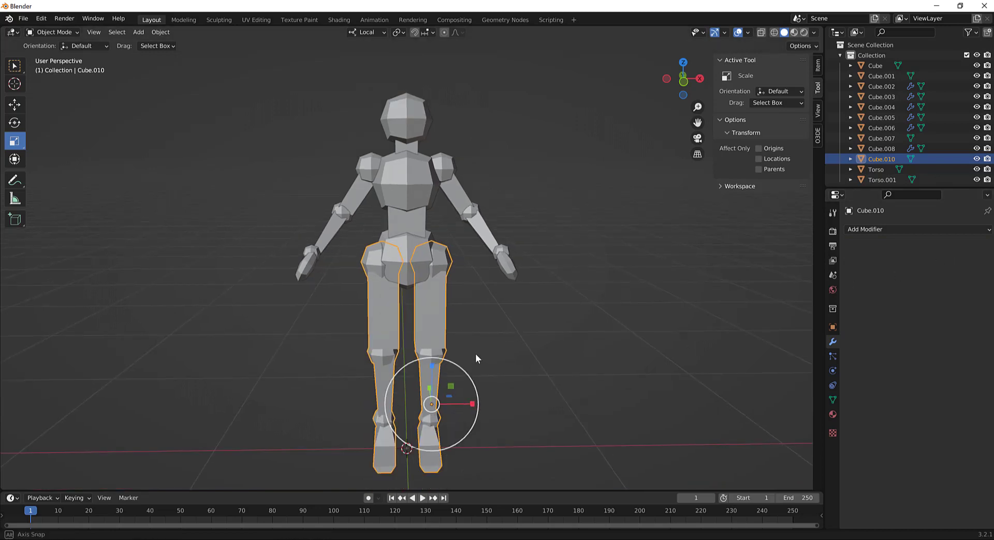
# - Enter Edit Mode on the legs mesh with nothing selected
pyautogui.press('w')
pyautogui.hotkey('ctrl', 'Tab')
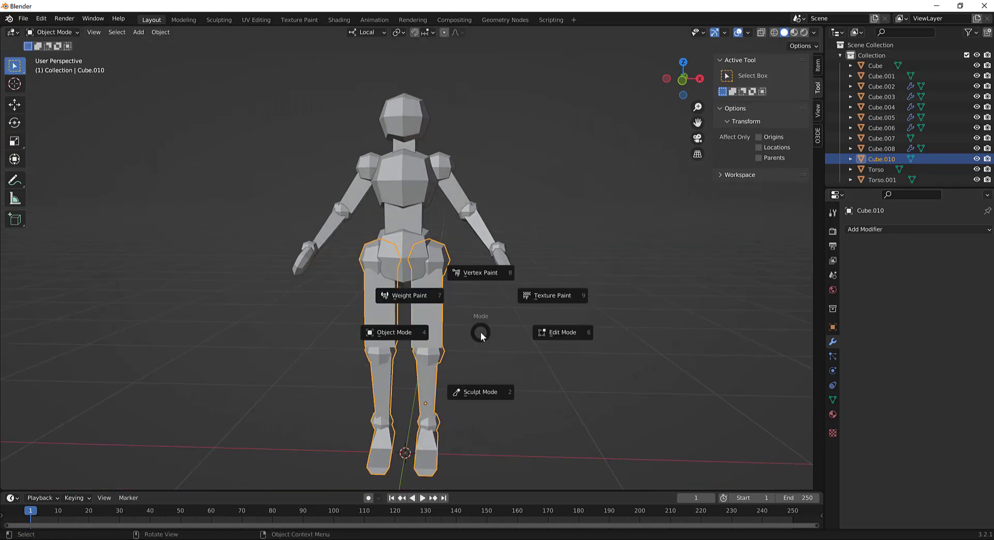
pyautogui.click(561, 332)
pyautogui.click(327, 325)
pyautogui.moveTo(327, 325); pyautogui.dragTo(321, 320, button='middle')
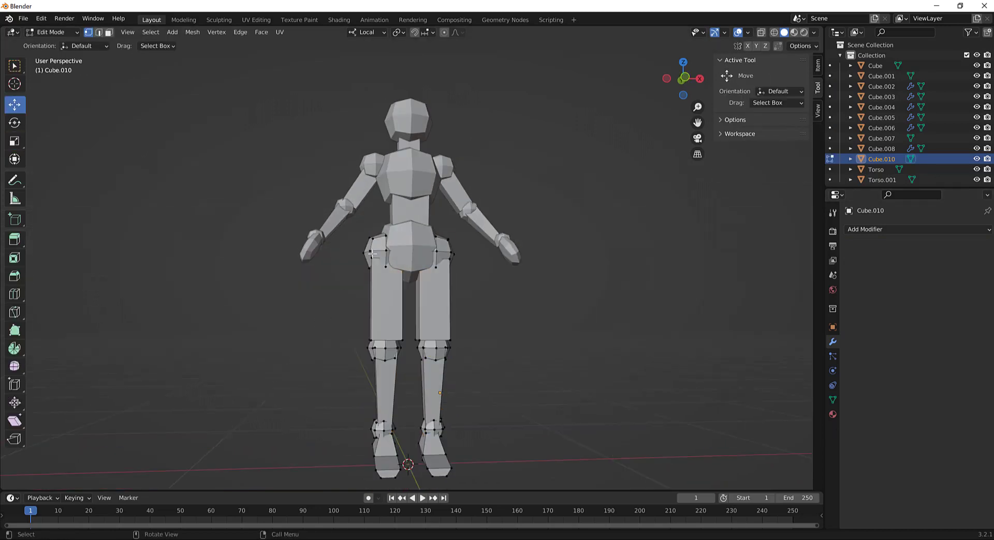
pyautogui.press('l')
pyautogui.press('l')
pyautogui.press('l')
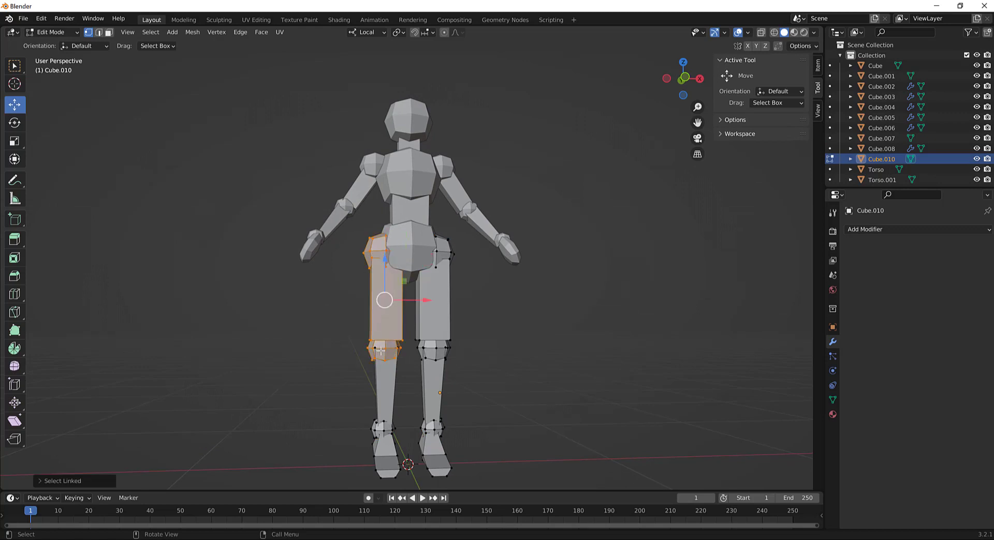
pyautogui.press('l')
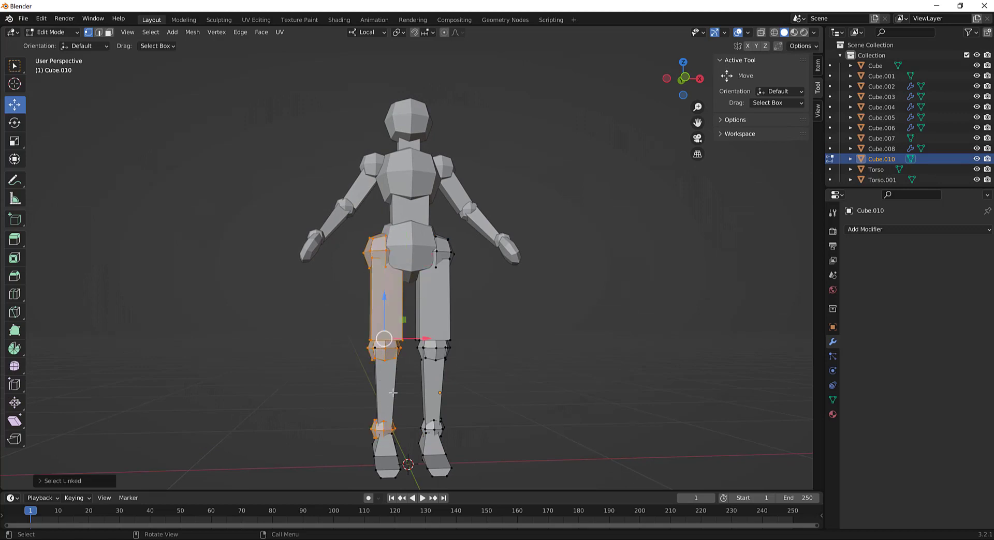
pyautogui.scroll(5, 393, 393)
pyautogui.hotkey('alt', 'a')
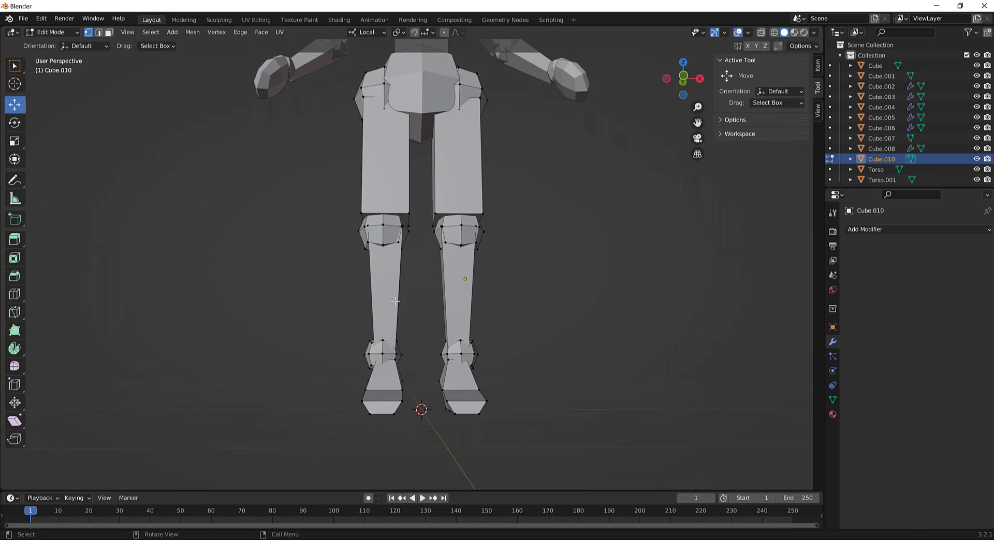
# - Select every linked piece of the mirrored leg from hip to foot, switching to face selection
pyautogui.moveTo(341, 313); pyautogui.dragTo(421, 327, button='middle')
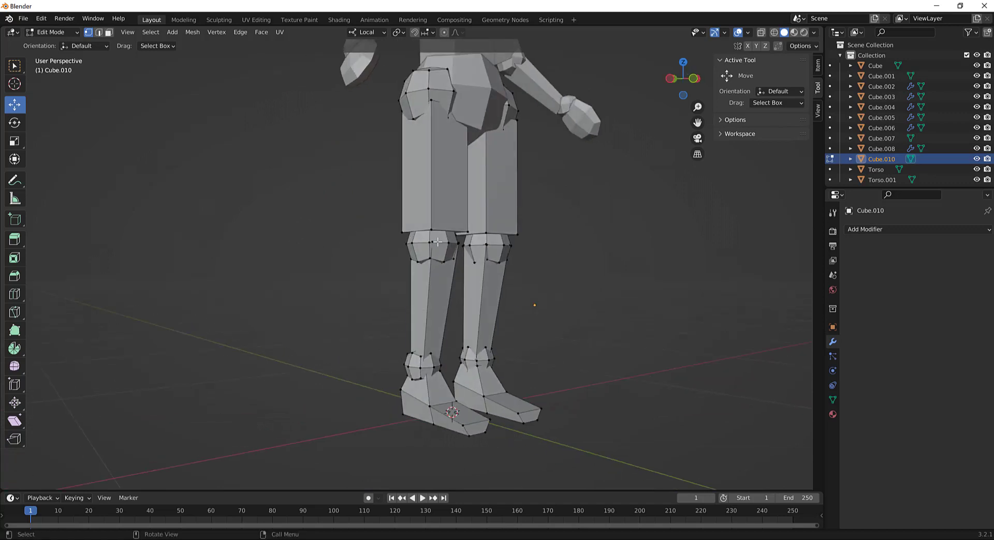
pyautogui.press('l')
pyautogui.press('l')
pyautogui.press('l')
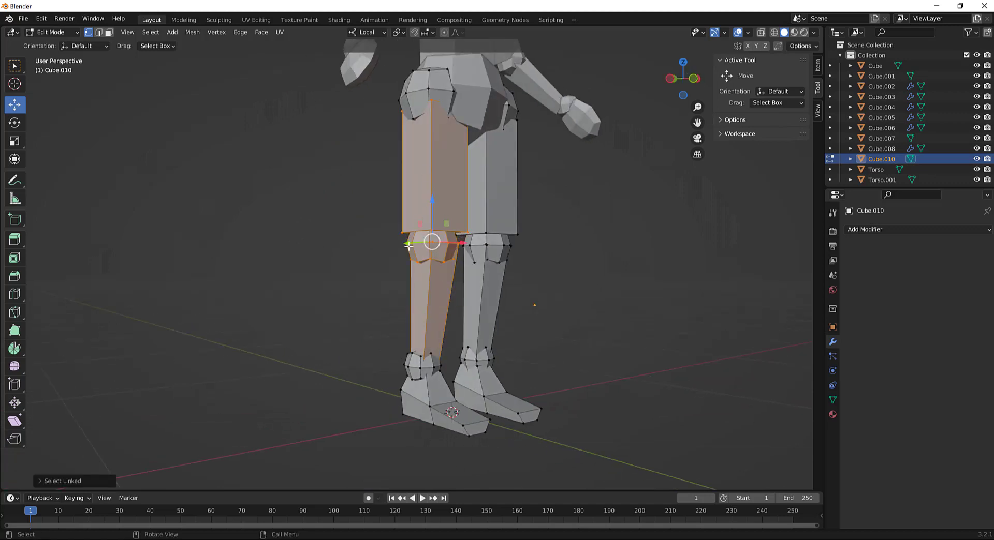
pyautogui.click(109, 32)
pyautogui.press('l')
pyautogui.press('l')
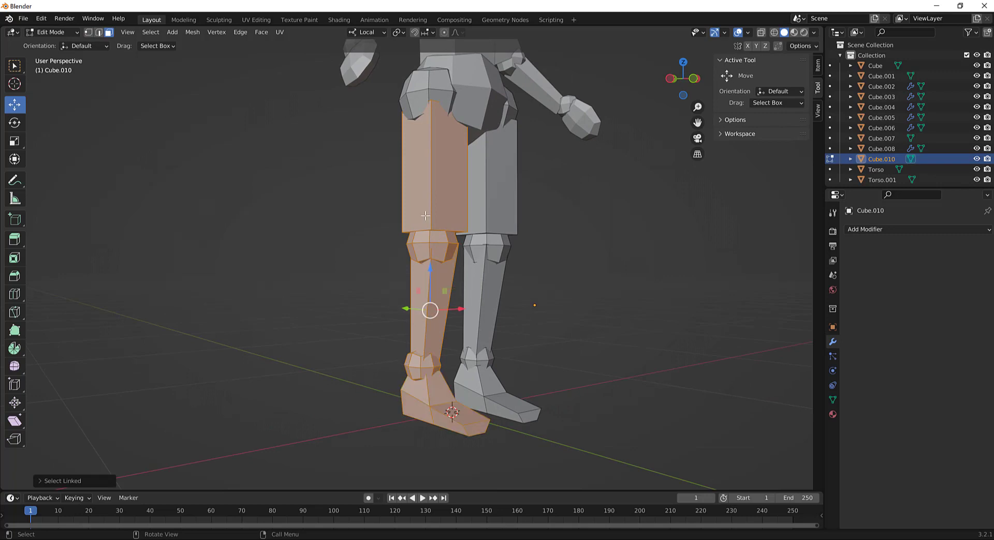
# - Separate the selected mirrored leg pieces from Cube.010 into their own object
pyautogui.moveTo(426, 215); pyautogui.dragTo(278, 49, button='middle')
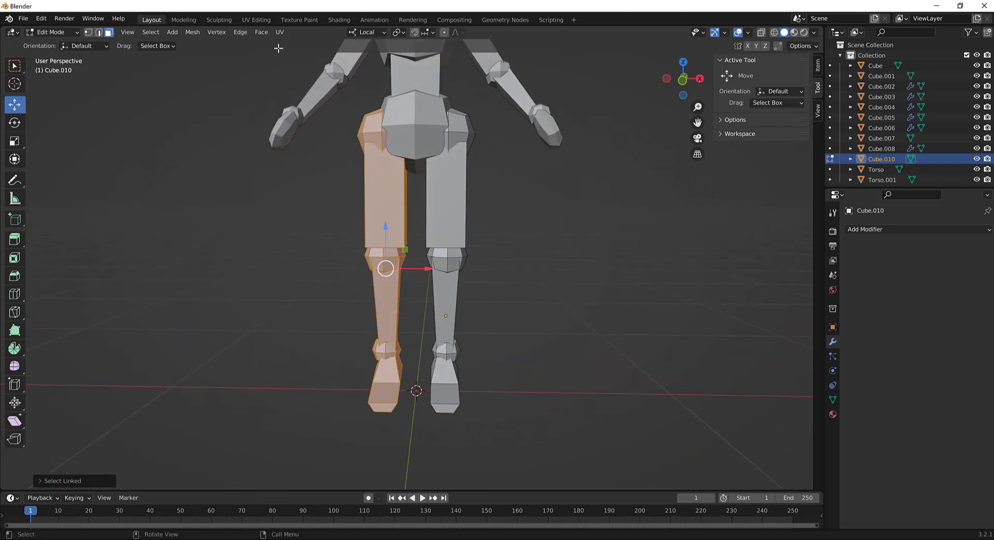
pyautogui.click(261, 32)
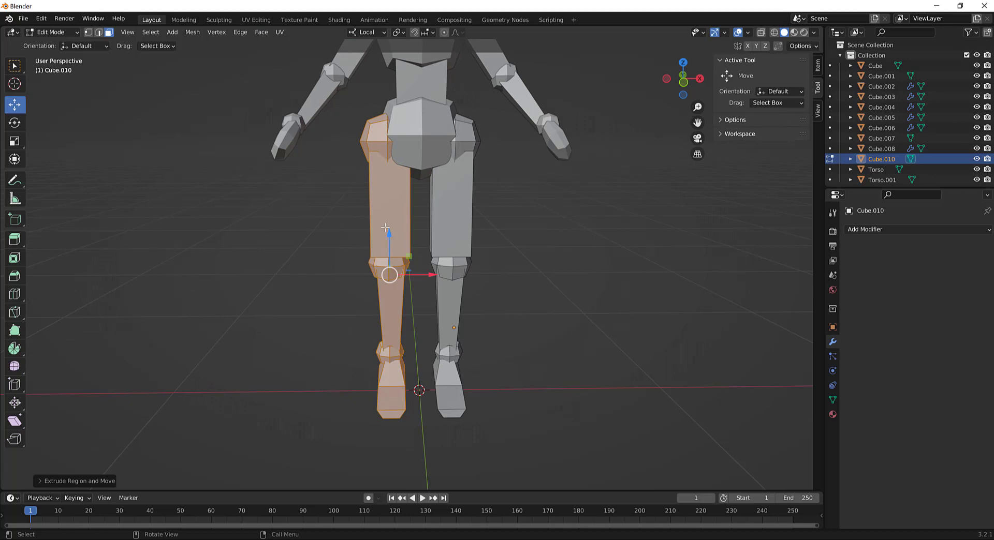
pyautogui.rightClick(385, 228)
pyautogui.press('p')
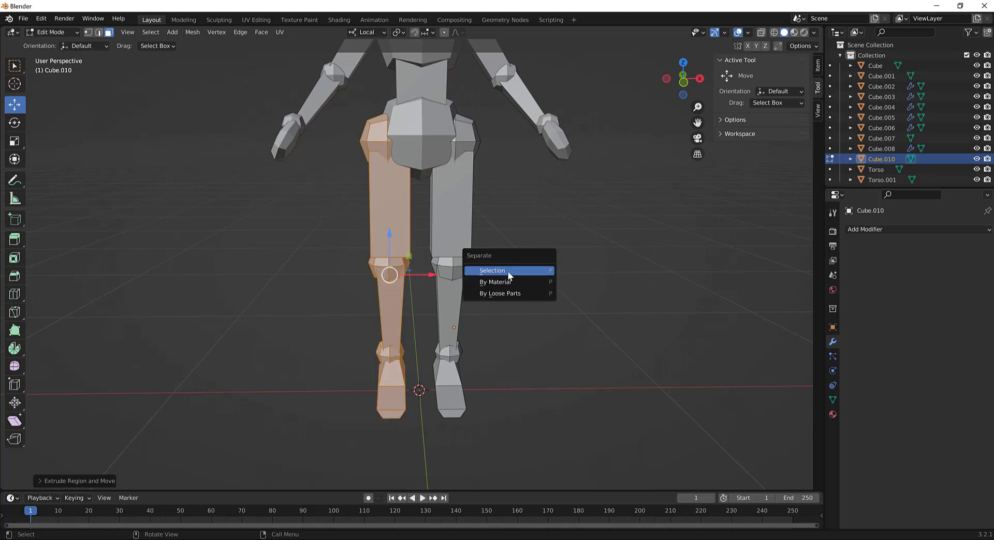
pyautogui.click(509, 272)
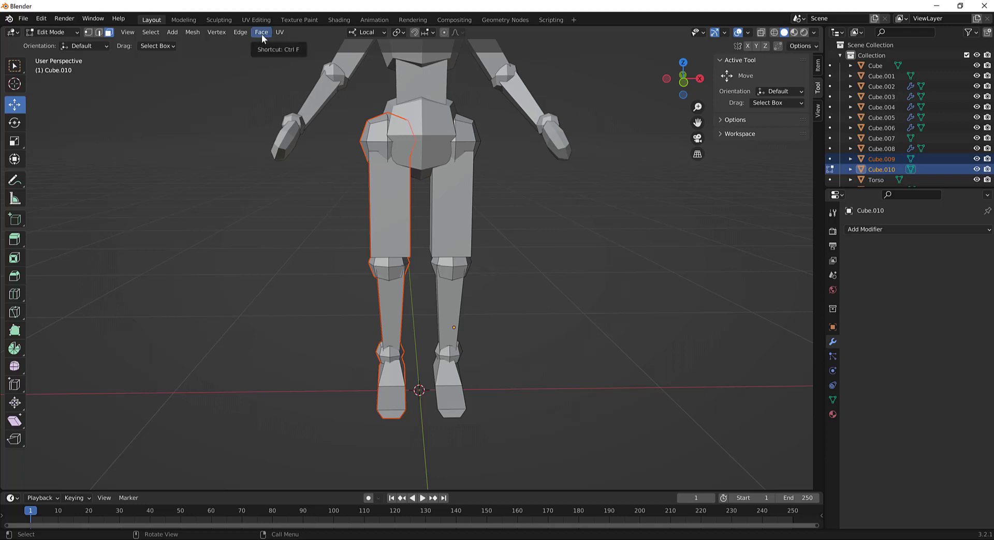
# - Return to Object Mode and make the separated leg Cube.009 the active selection
pyautogui.click(194, 32)
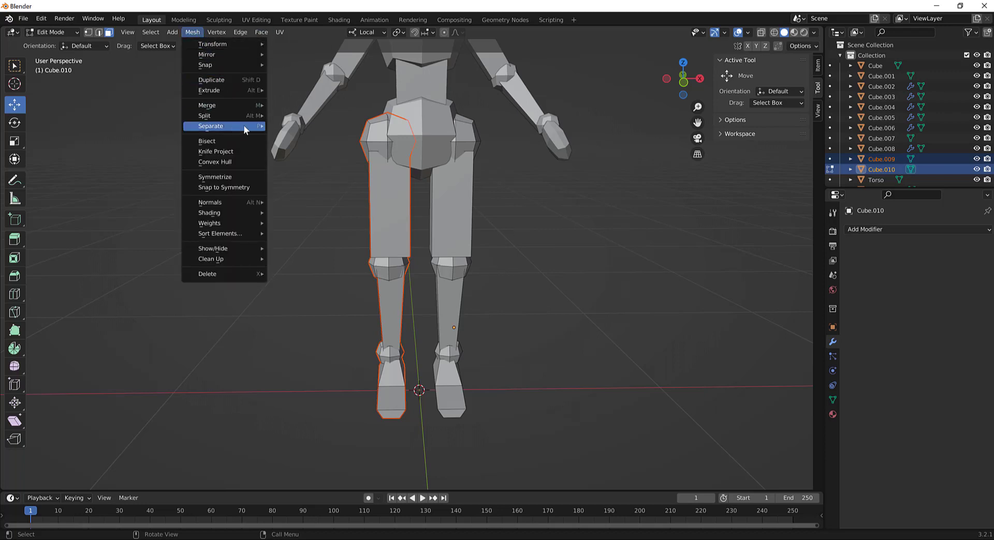
pyautogui.moveTo(540, 258); pyautogui.dragTo(521, 277, button='middle')
pyautogui.hotkey('ctrl', 'Tab')
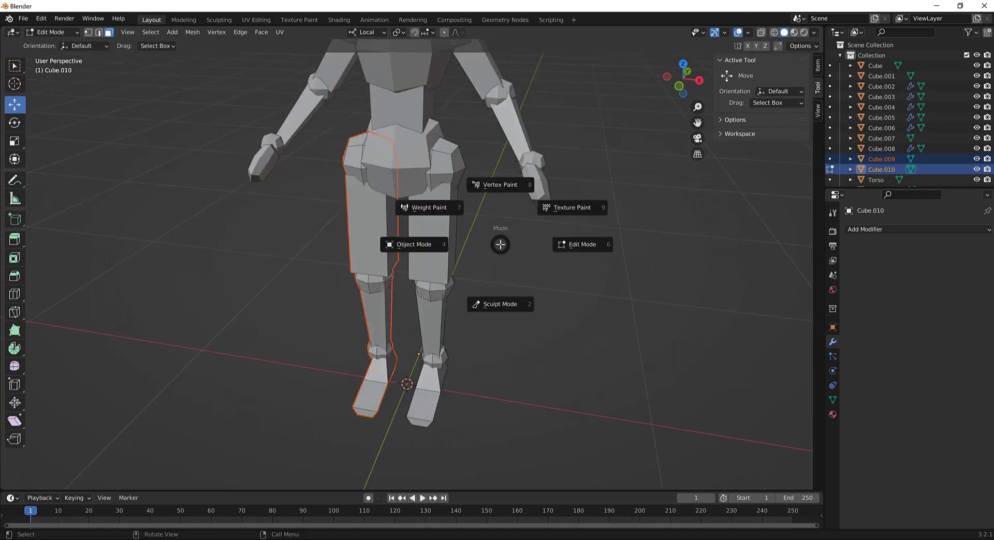
pyautogui.click(388, 251)
pyautogui.scroll(-5, 386, 250)
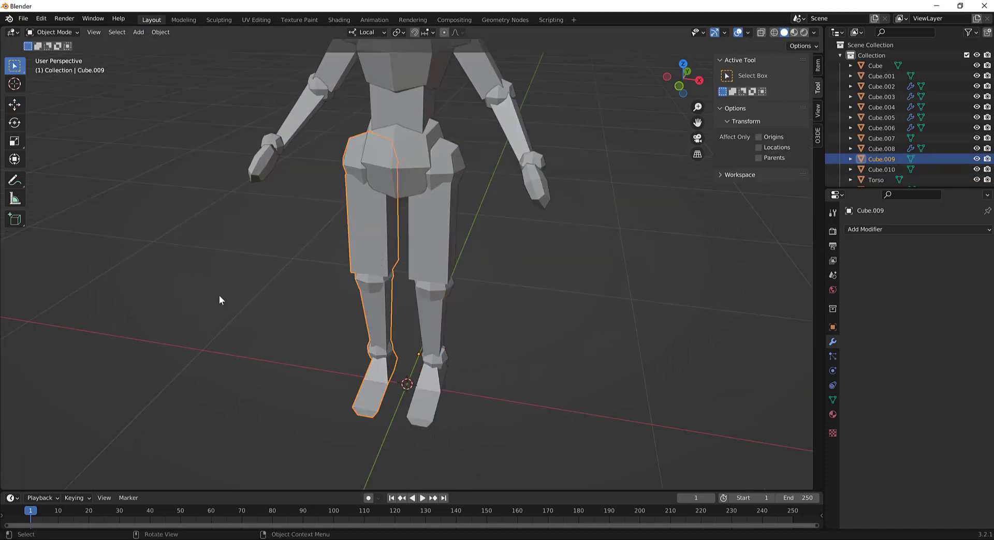
# - Try to move the leg object Cube.010
pyautogui.press('g')
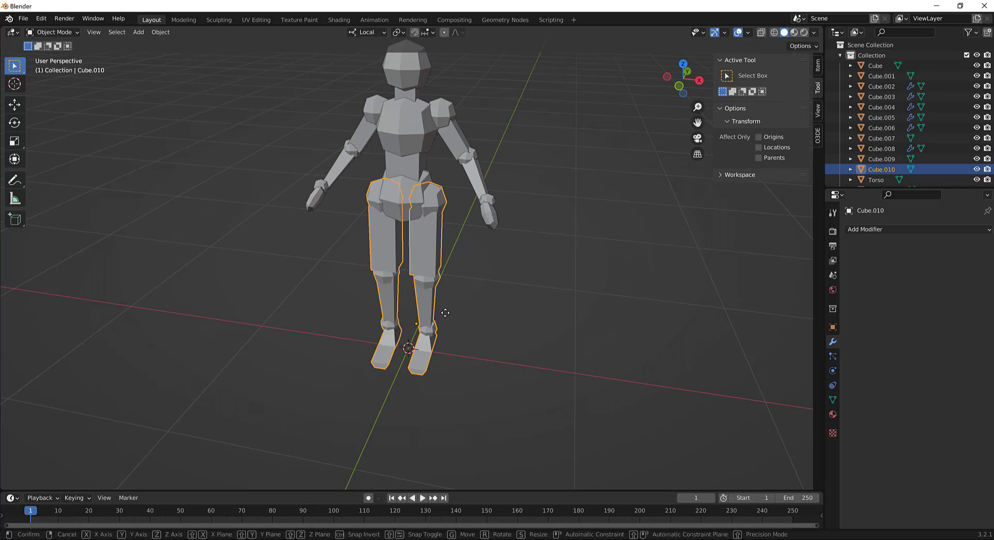
pyautogui.click(637, 316)
pyautogui.hotkey('ctrl', 'z')
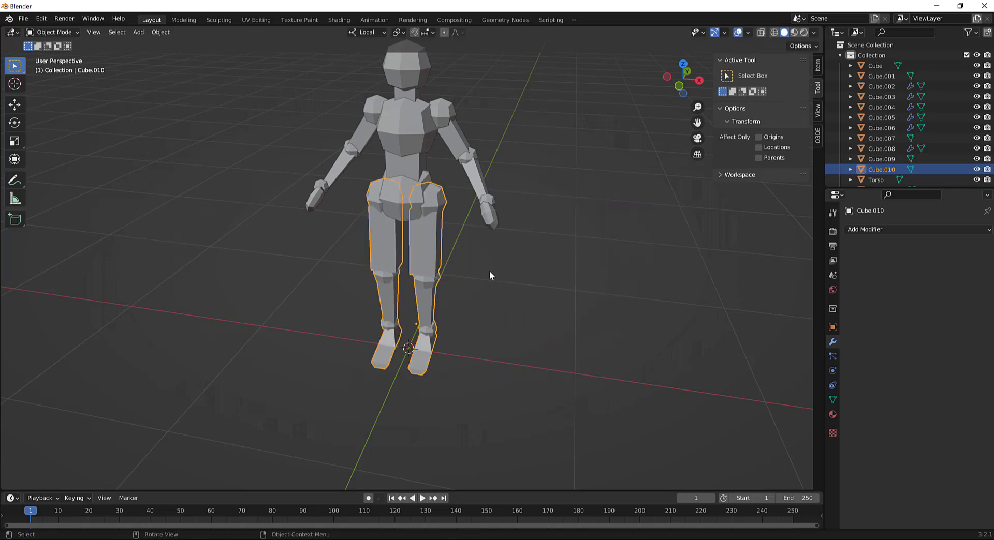
# - Enter Edit Mode on Cube.010 and select all faces of the leftover mirrored leg from hip to foot
pyautogui.moveTo(489, 271)
pyautogui.mouseDown(button='middle')
pyautogui.moveTo(518, 260)
pyautogui.moveTo(472, 281)
pyautogui.mouseUp(button='middle')
pyautogui.hotkey('ctrl', 'Tab')
pyautogui.click(583, 262)
pyautogui.click(433, 242)
pyautogui.click(401, 252)
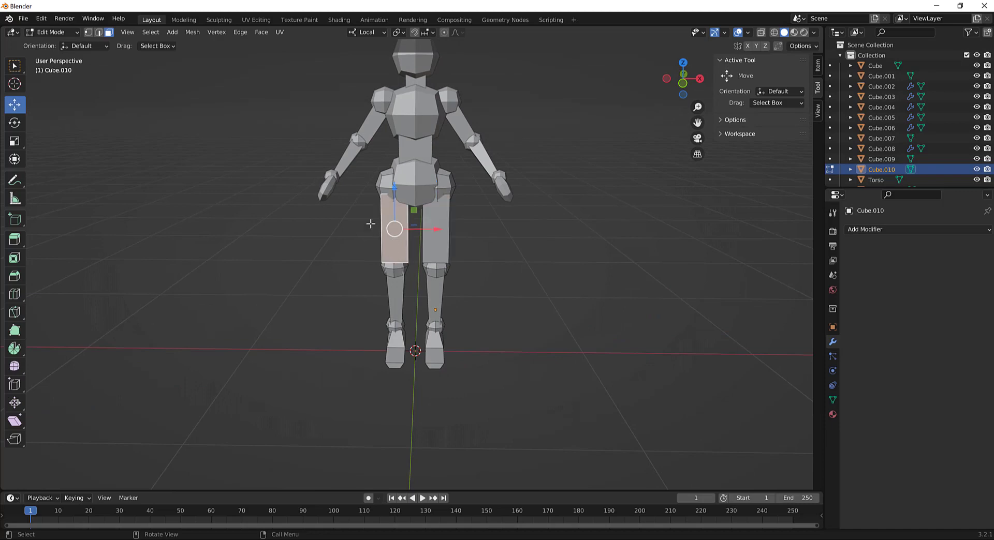
pyautogui.moveTo(321, 135); pyautogui.dragTo(426, 435)
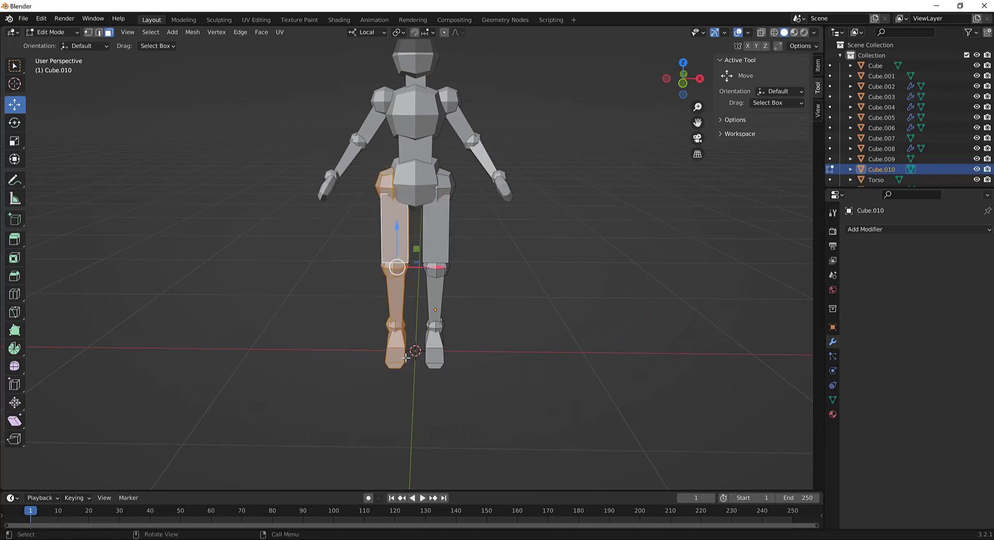
pyautogui.press('l')
# - Delete the faces of the selected duplicate leg from Cube.010
pyautogui.moveTo(401, 289); pyautogui.dragTo(318, 351, button='middle')
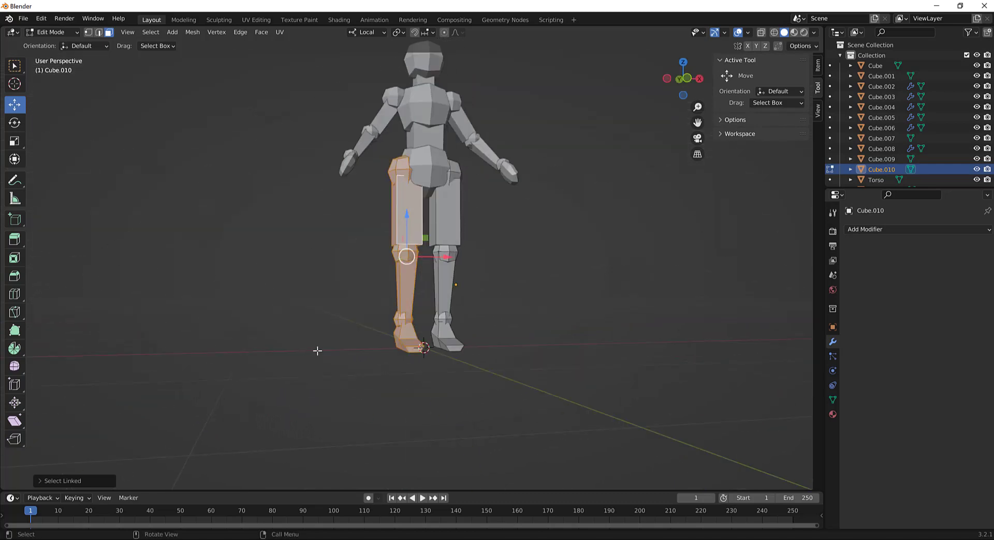
pyautogui.press('x')
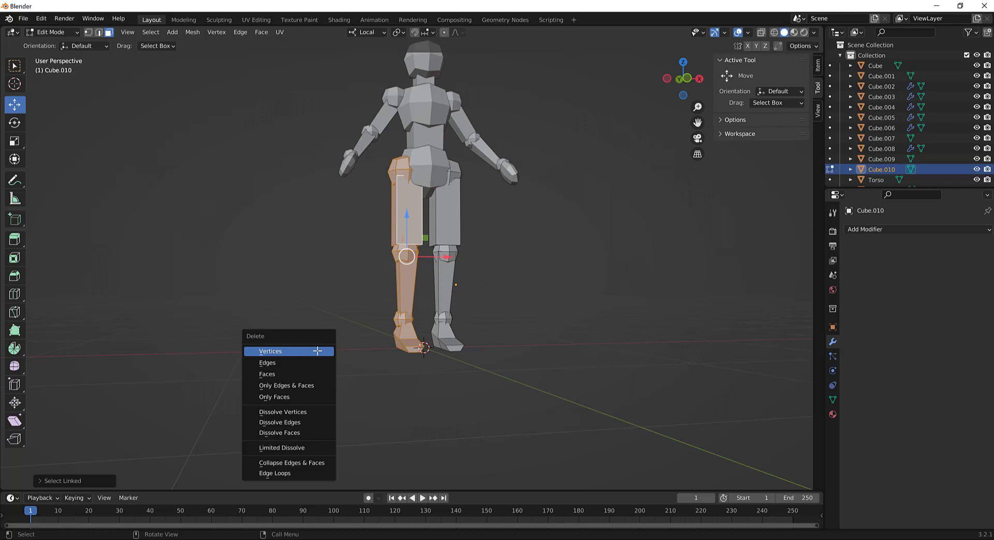
pyautogui.moveTo(492, 353); pyautogui.dragTo(466, 370, button='middle')
pyautogui.press('x')
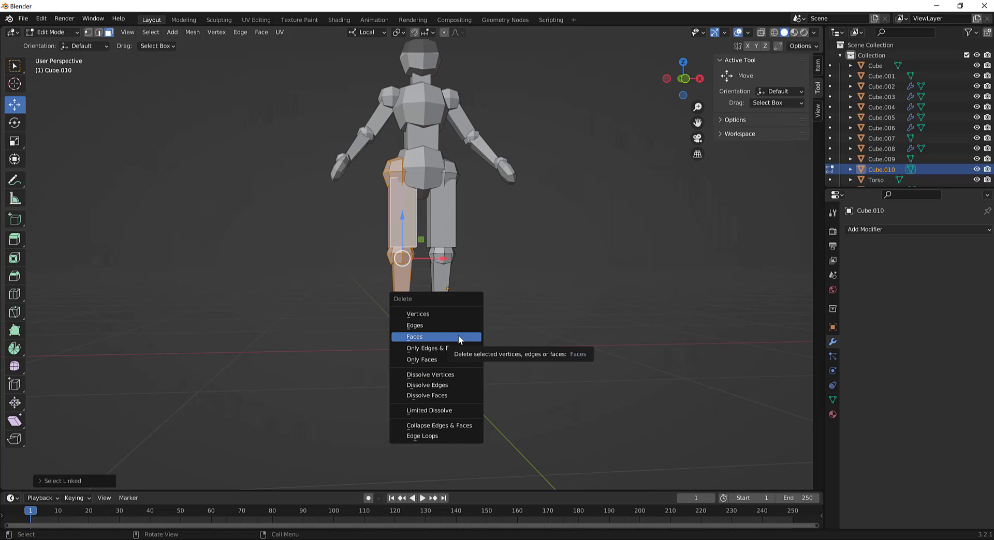
pyautogui.click(458, 337)
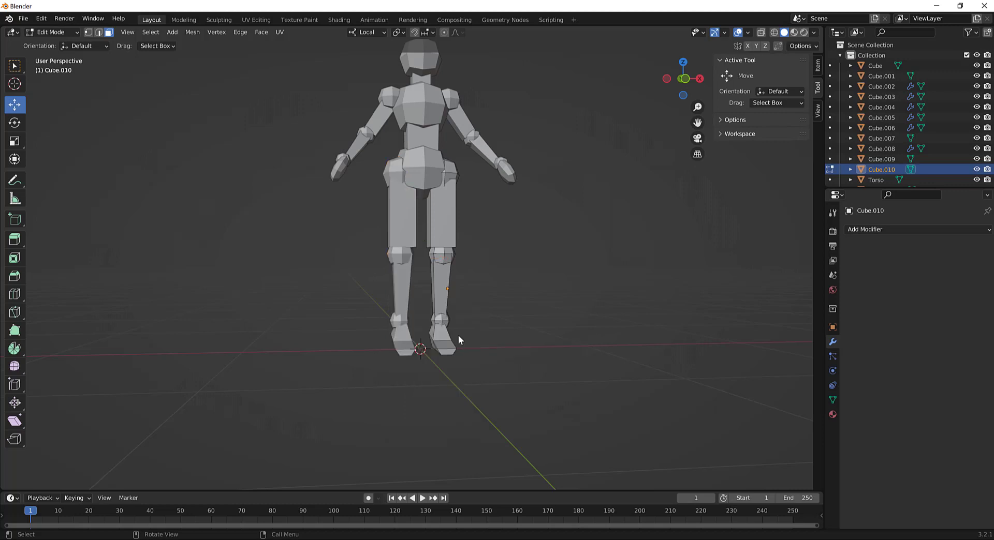
# - Return to Object Mode and select each leg in turn to check they are separate objects, ending on Cube.009
pyautogui.moveTo(464, 381); pyautogui.dragTo(465, 315, button='middle')
pyautogui.hotkey('ctrl', 'Tab')
pyautogui.click(379, 315)
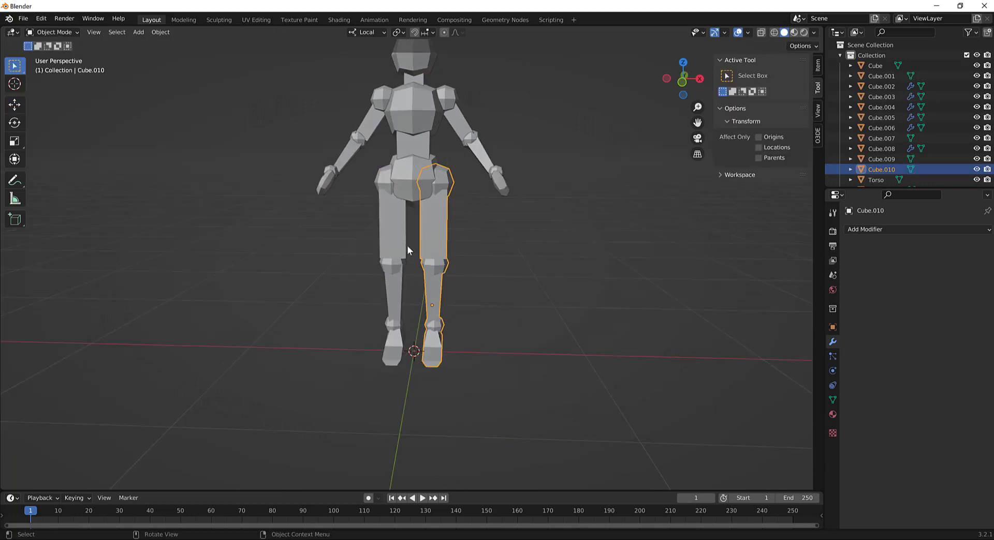
pyautogui.click(393, 262)
pyautogui.click(439, 258)
pyautogui.click(383, 249)
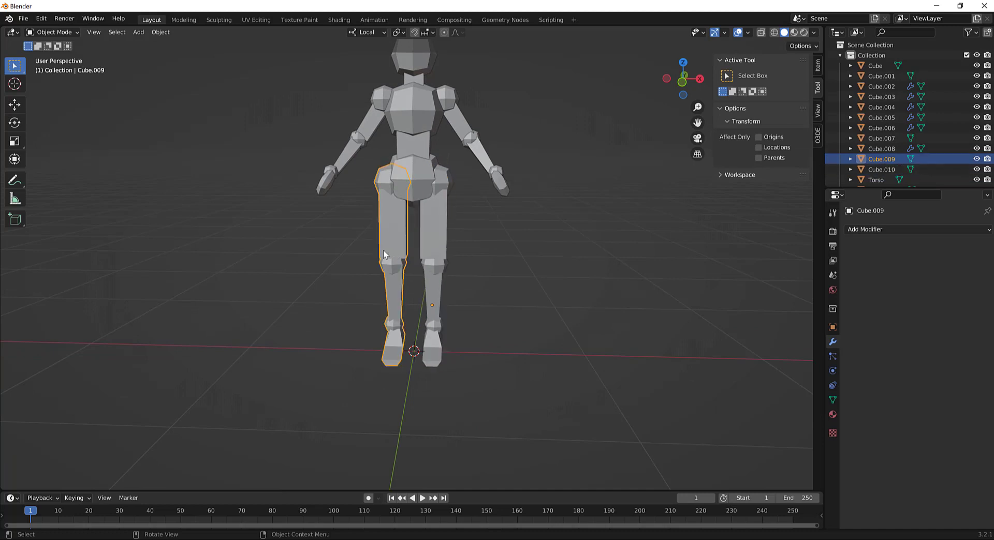
# - Select all mirrored arm pieces from shoulder to hand, with the hand Cube.008 as the active object
pyautogui.moveTo(495, 220); pyautogui.dragTo(493, 377, button='middle')
pyautogui.scroll(3, 495, 249)
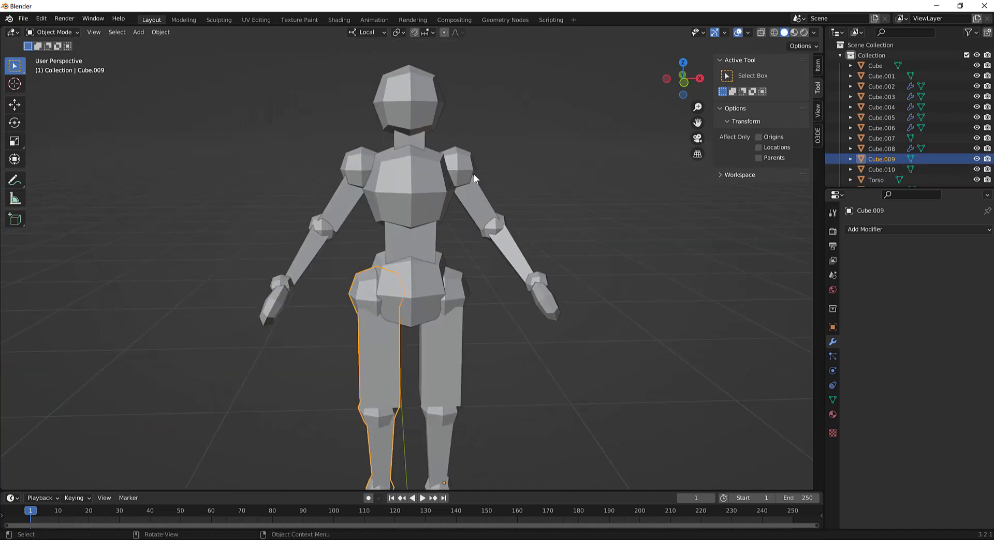
pyautogui.click(467, 173)
pyautogui.moveTo(533, 237); pyautogui.dragTo(508, 235, button='middle')
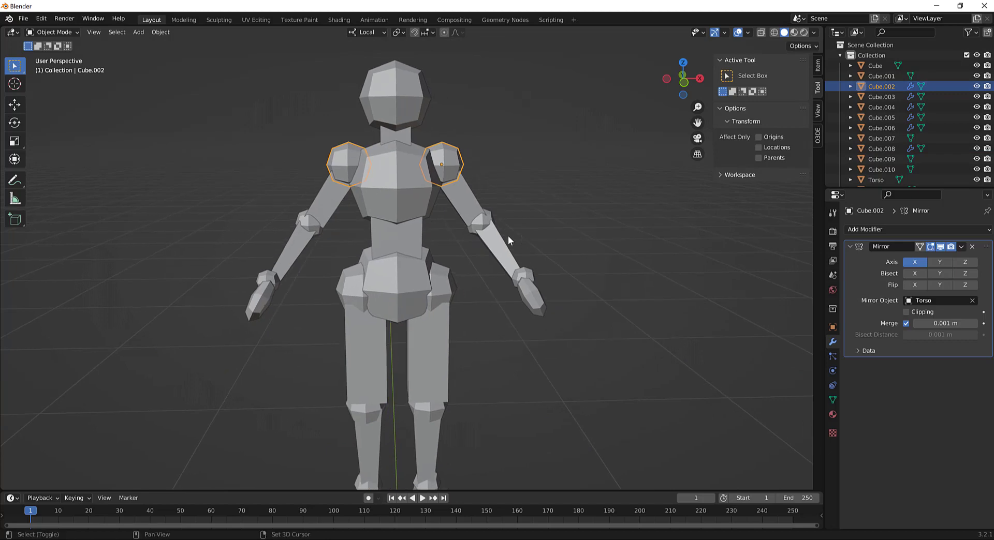
pyautogui.keyDown('shift'); pyautogui.click(468, 210); pyautogui.keyUp('shift')
pyautogui.keyDown('shift'); pyautogui.click(482, 232); pyautogui.keyUp('shift')
pyautogui.keyDown('shift'); pyautogui.click(501, 254); pyautogui.keyUp('shift')
pyautogui.keyDown('shift'); pyautogui.click(522, 278); pyautogui.keyUp('shift')
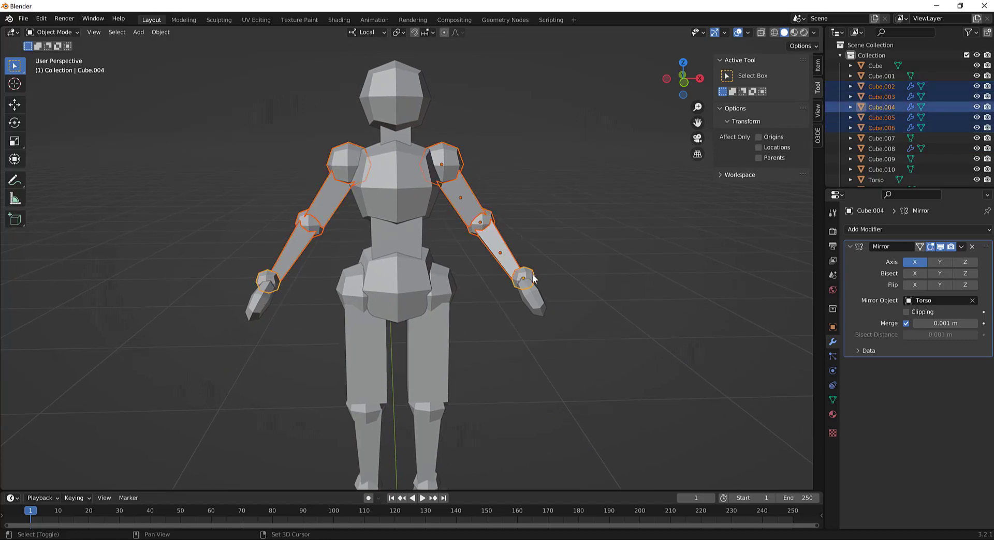
pyautogui.keyDown('shift'); pyautogui.click(537, 304); pyautogui.keyUp('shift')
pyautogui.moveTo(567, 315); pyautogui.dragTo(550, 325, button='middle')
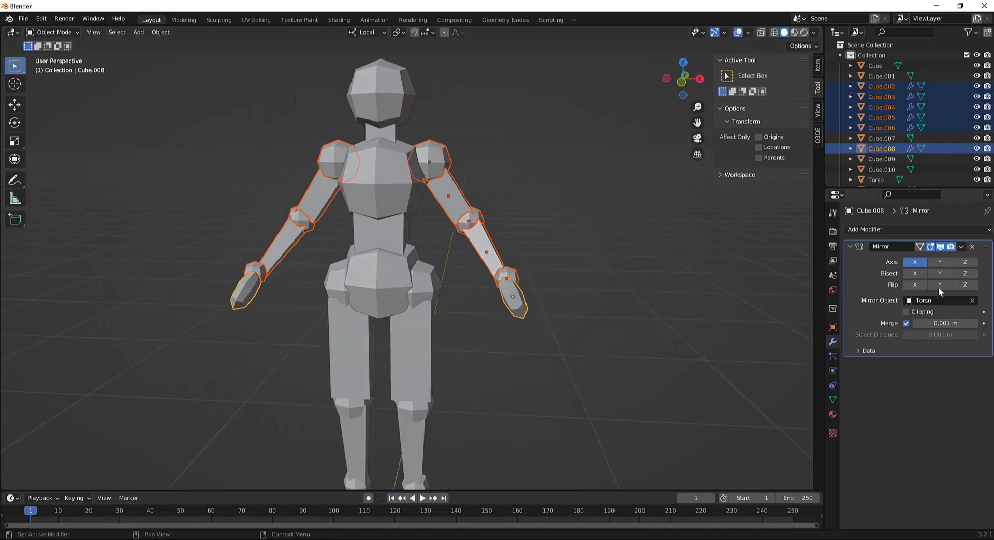
# - Apply the Mirror modifier on the hand object Cube.008
pyautogui.click(961, 248)
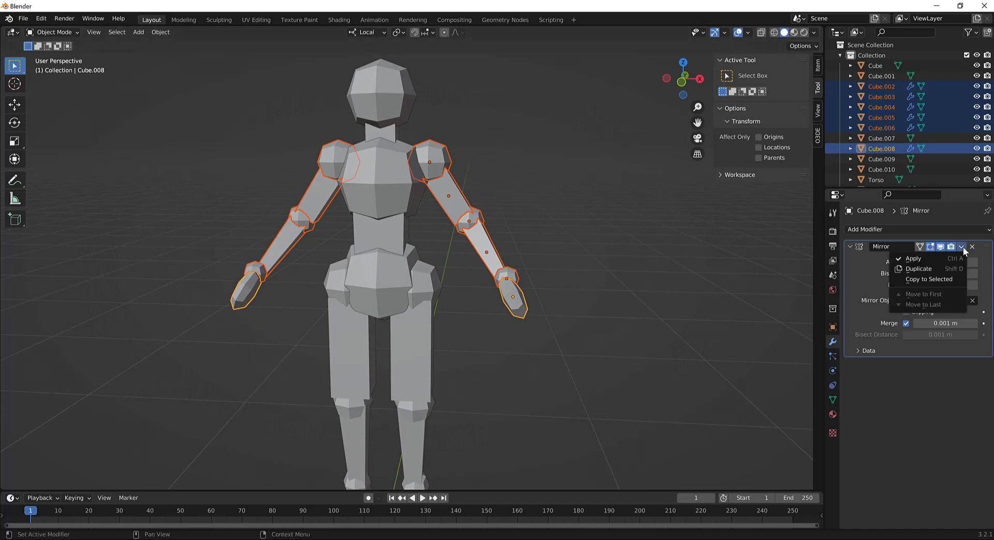
pyautogui.click(952, 263)
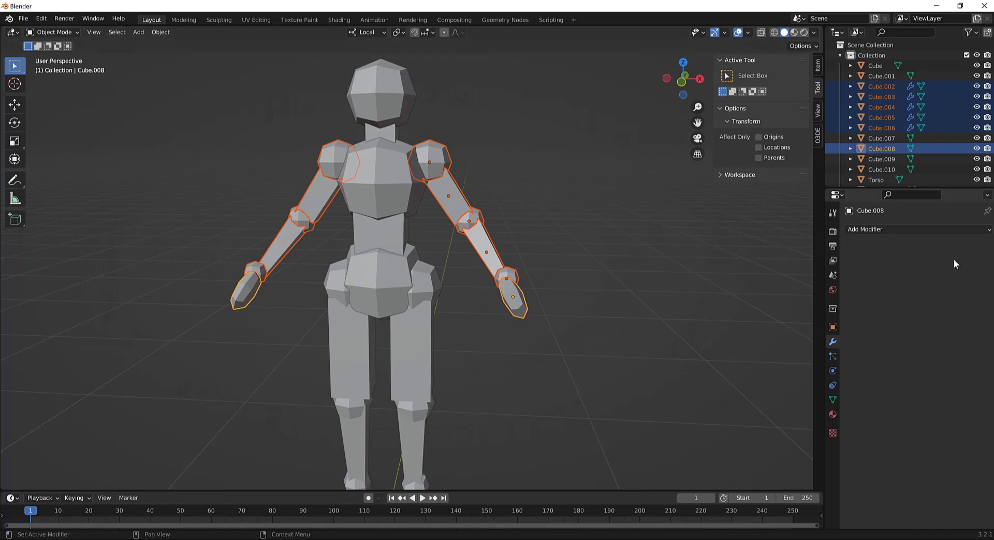
pyautogui.moveTo(576, 290); pyautogui.dragTo(576, 279, button='middle')
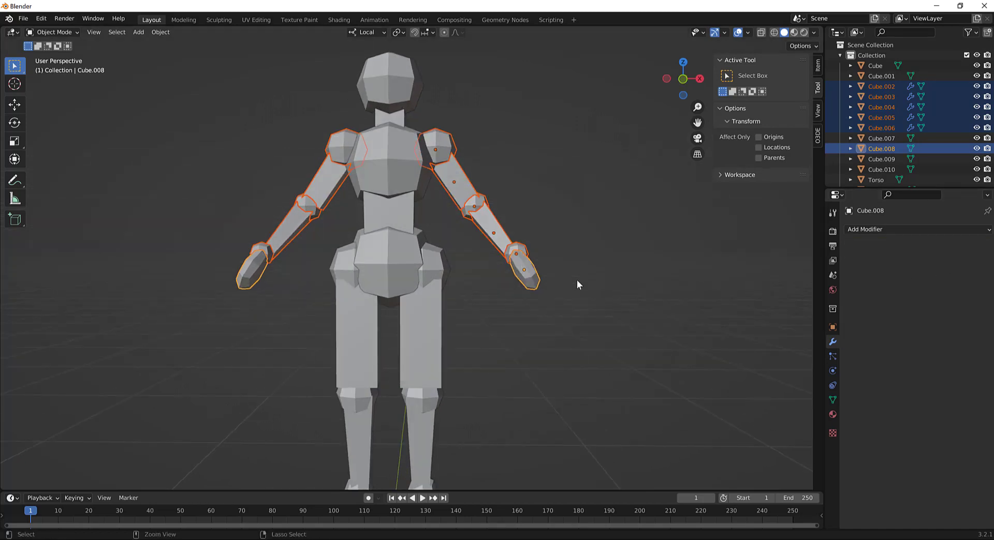
pyautogui.hotkey('ctrl', 'z')
pyautogui.hotkey('ctrl', 'shift', 'z')
# - Apply the Mirror modifiers on the upper arm Cube.005, elbow Cube.003 and forearm Cube.006
pyautogui.click(881, 118)
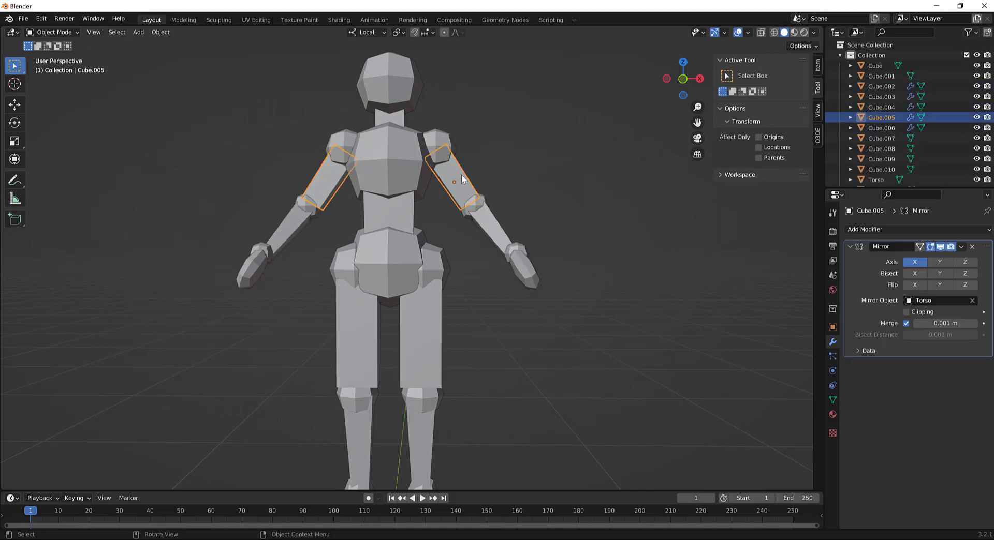
pyautogui.hotkey('ctrl', 'a')
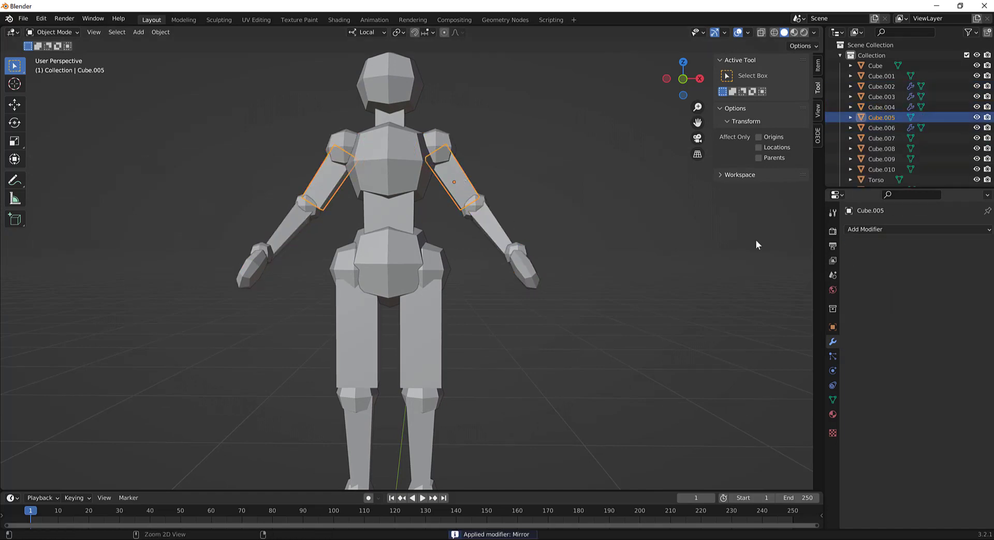
pyautogui.click(479, 199)
pyautogui.hotkey('ctrl', 'a')
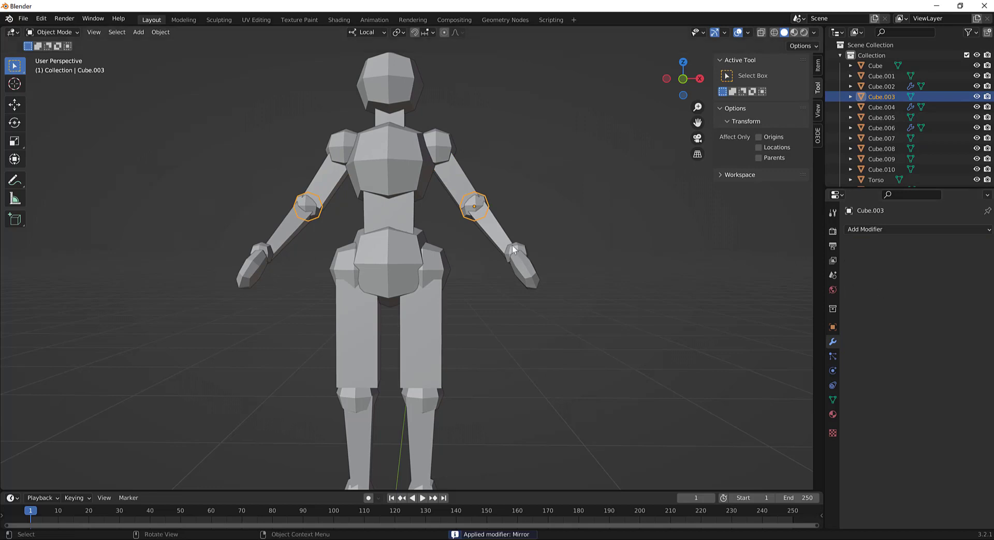
pyautogui.click(505, 239)
pyautogui.hotkey('ctrl', 'a')
# - Apply the Mirror modifiers on the wrist Cube.004 and shoulder Cube.002
pyautogui.click(525, 257)
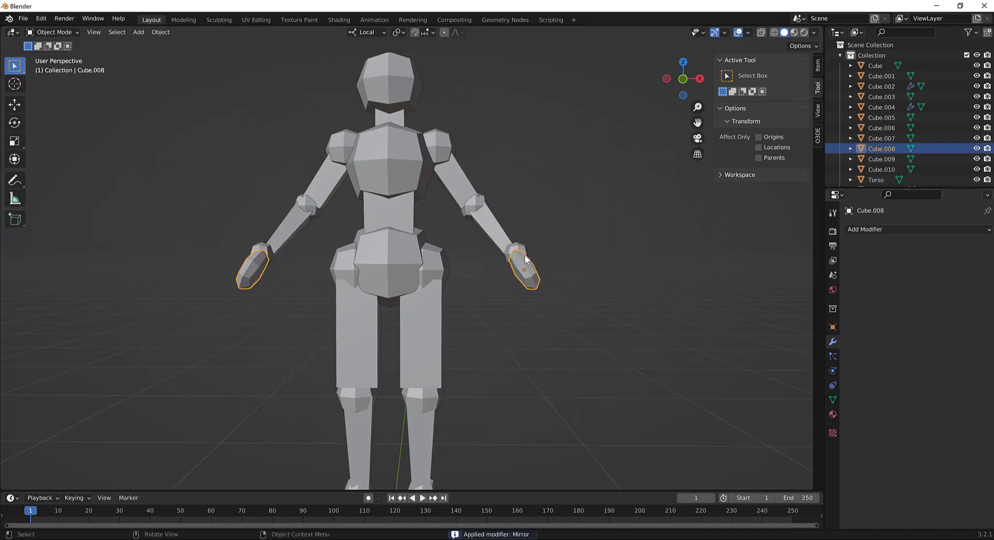
pyautogui.click(523, 250)
pyautogui.hotkey('ctrl', 'a')
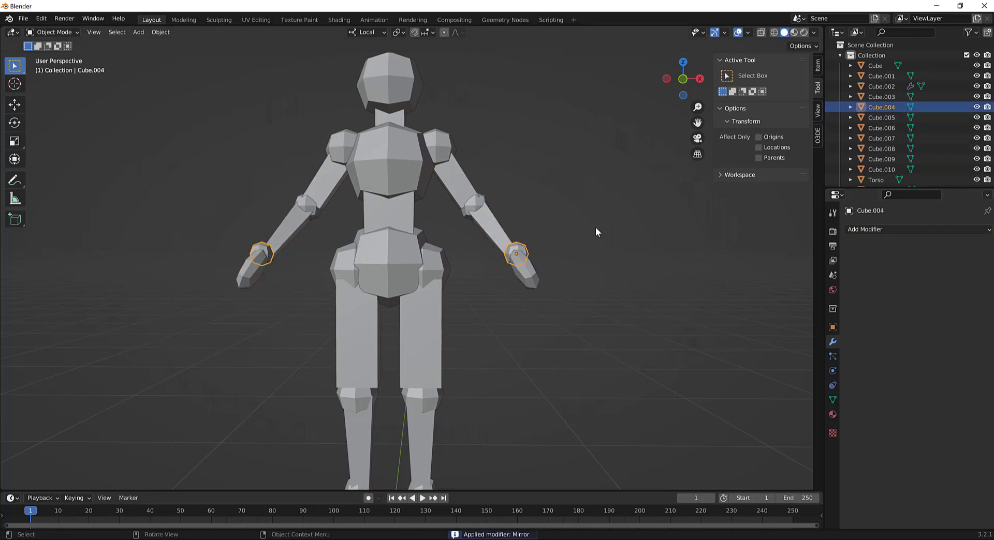
pyautogui.click(475, 192)
pyautogui.hotkey('ctrl', 'a')
pyautogui.click(439, 147)
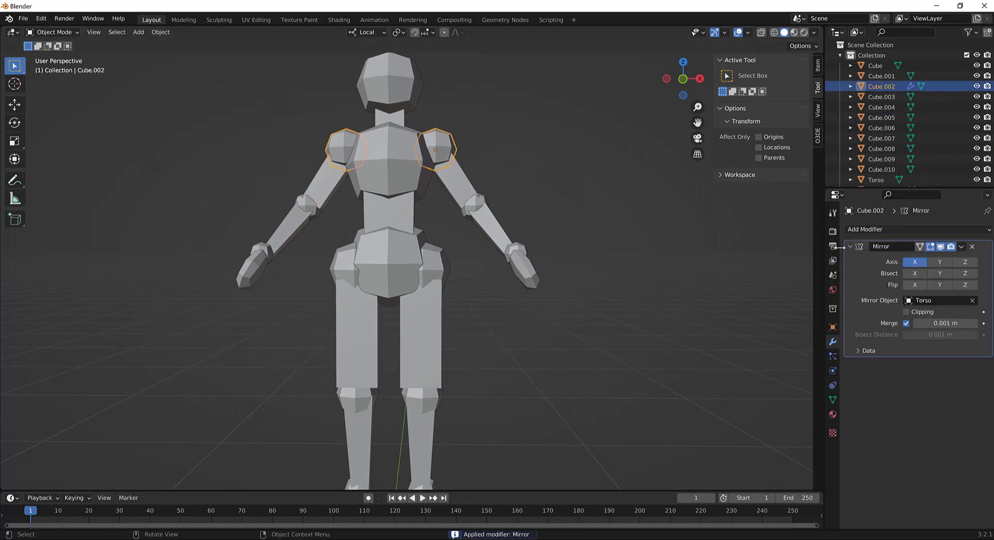
pyautogui.hotkey('ctrl', 'a')
# - Check the upper arm, forearm, elbow, wrist and hand objects for remaining Mirror modifiers
pyautogui.moveTo(538, 212); pyautogui.dragTo(512, 220, button='middle')
pyautogui.click(452, 206)
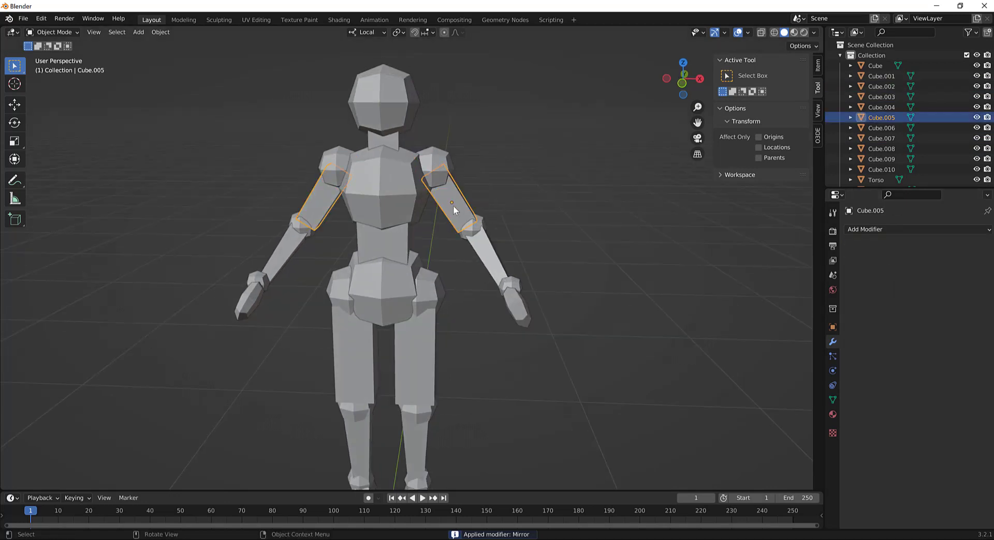
pyautogui.click(483, 239)
pyautogui.click(478, 226)
pyautogui.click(510, 282)
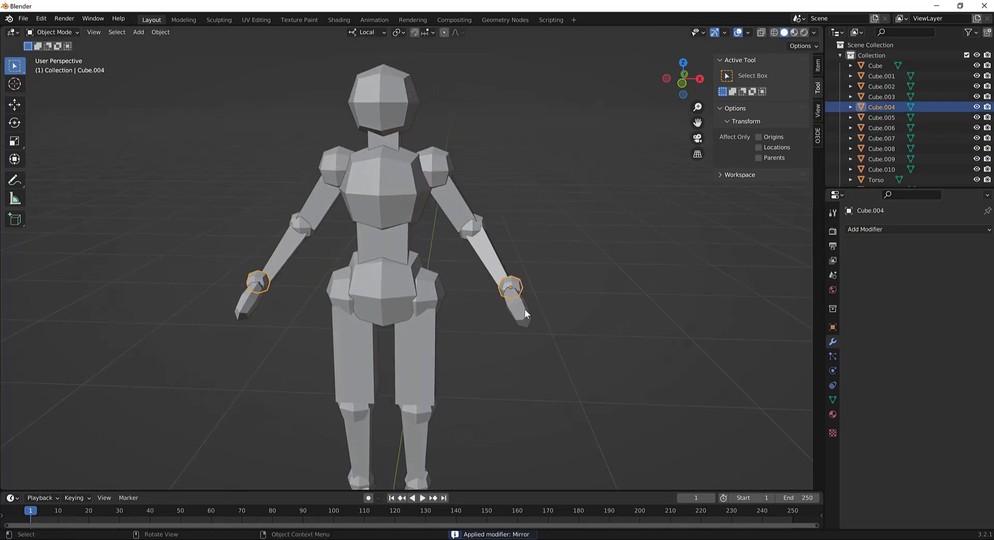
pyautogui.click(522, 310)
# - Select every arm piece from shoulder to hand and join them into the hand object Cube.008
pyautogui.click(462, 191)
pyautogui.keyDown('shift'); pyautogui.click(452, 206); pyautogui.keyUp('shift')
pyautogui.keyDown('shift'); pyautogui.click(473, 228); pyautogui.keyUp('shift')
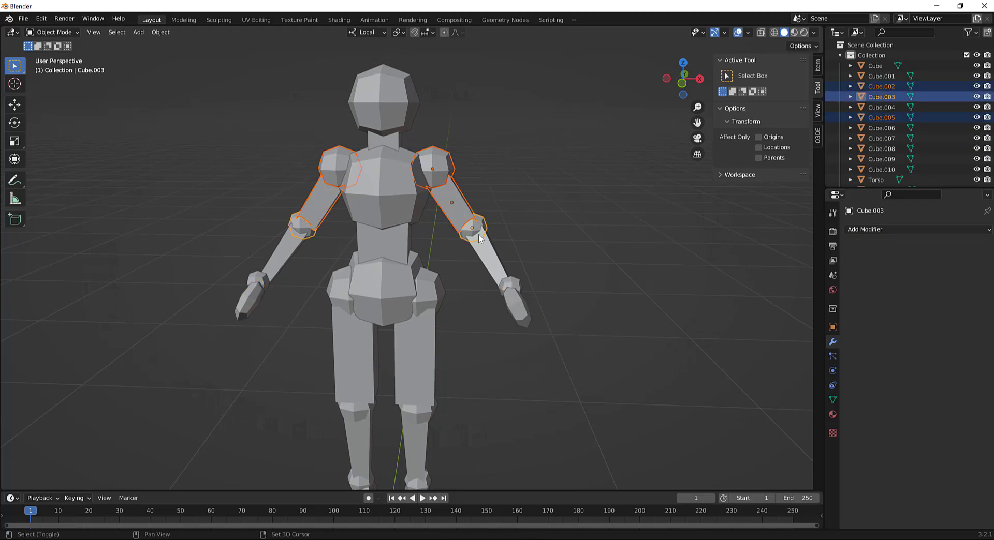
pyautogui.keyDown('shift'); pyautogui.click(479, 236); pyautogui.keyUp('shift')
pyautogui.keyDown('shift'); pyautogui.click(510, 273); pyautogui.keyUp('shift')
pyautogui.keyDown('shift'); pyautogui.click(515, 282); pyautogui.keyUp('shift')
pyautogui.keyDown('shift'); pyautogui.click(494, 268); pyautogui.keyUp('shift')
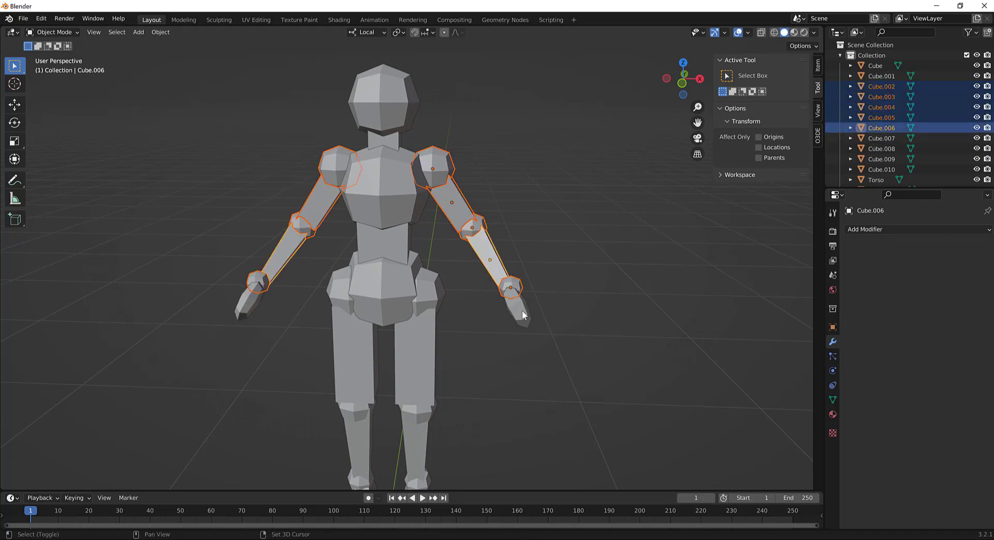
pyautogui.keyDown('shift'); pyautogui.click(515, 302); pyautogui.keyUp('shift')
pyautogui.hotkey('ctrl', 'j')
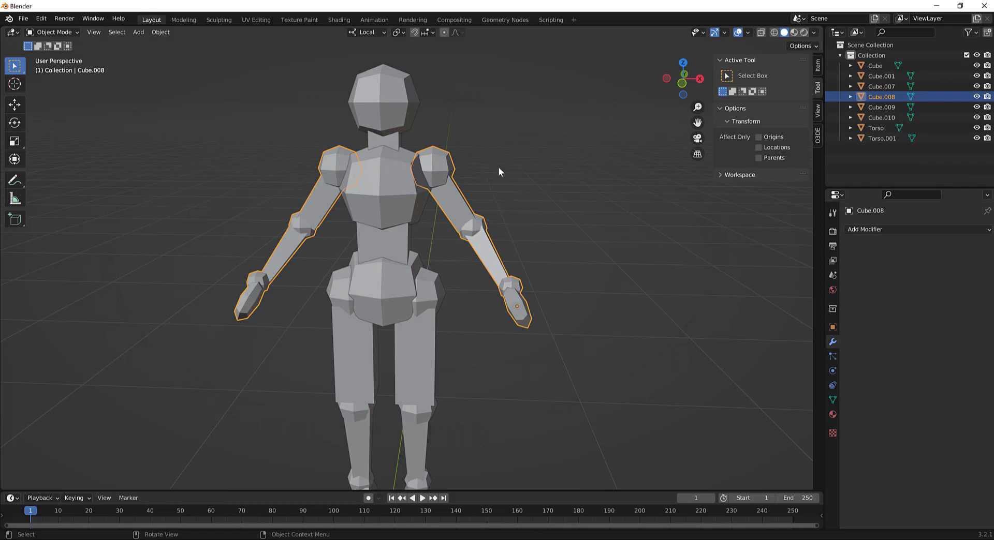
# - Enter Edit Mode on the joined arms mesh with nothing selected
pyautogui.moveTo(497, 167); pyautogui.dragTo(513, 165, button='middle')
pyautogui.hotkey('ctrl', 'Tab')
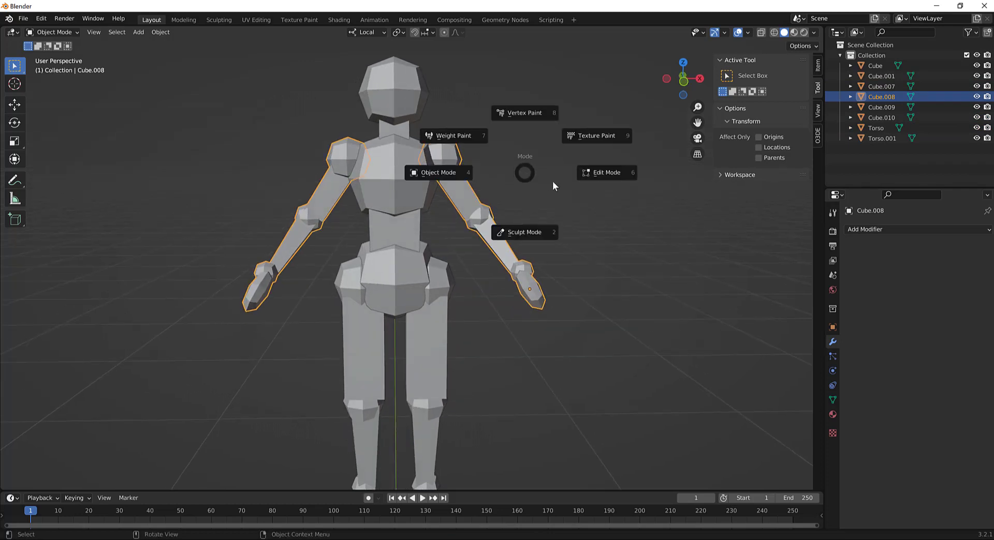
pyautogui.click(554, 179)
pyautogui.click(272, 163)
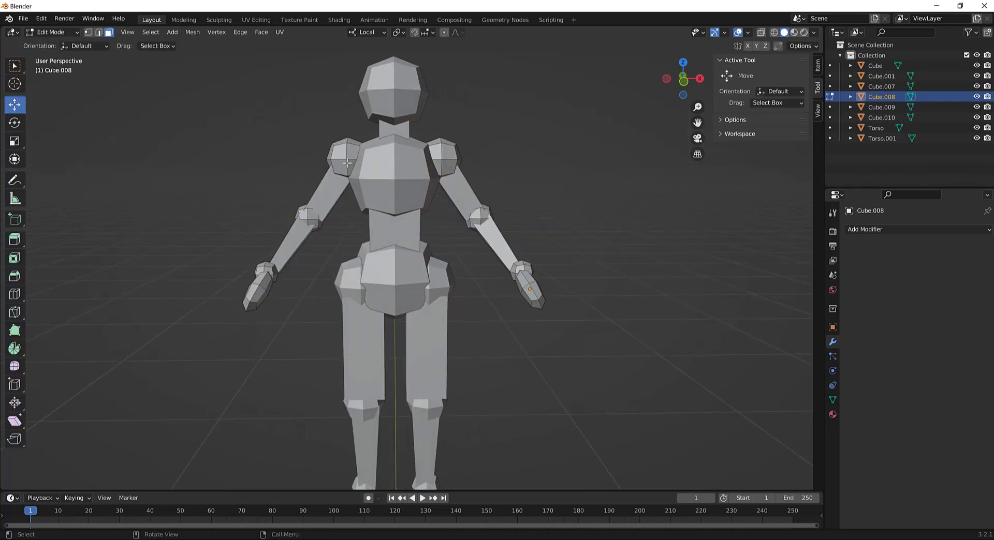
# - Select every linked piece of the mirrored arm from shoulder to hand
pyautogui.press('l')
pyautogui.press('l')
pyautogui.press('l')
pyautogui.press('l')
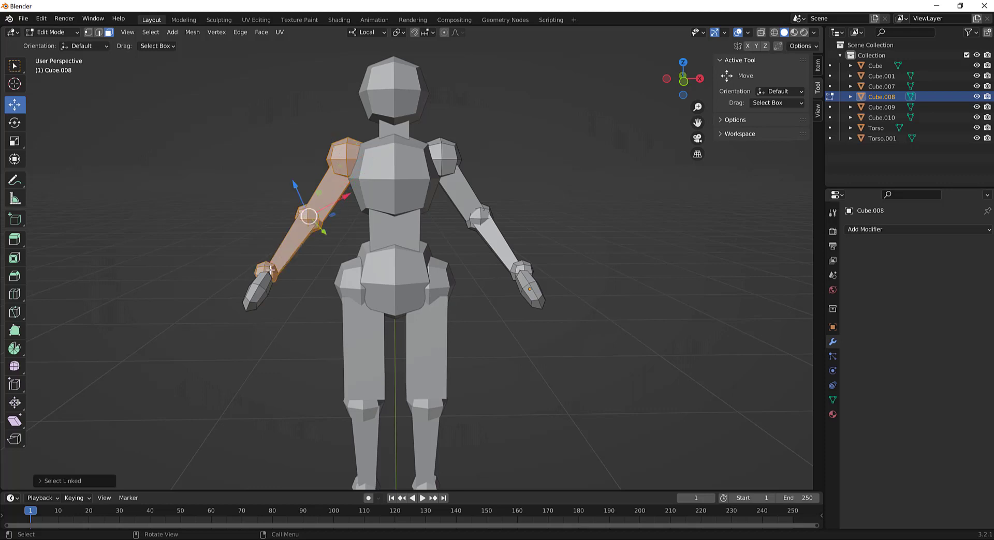
pyautogui.press('l')
pyautogui.moveTo(258, 241); pyautogui.dragTo(260, 245, button='middle')
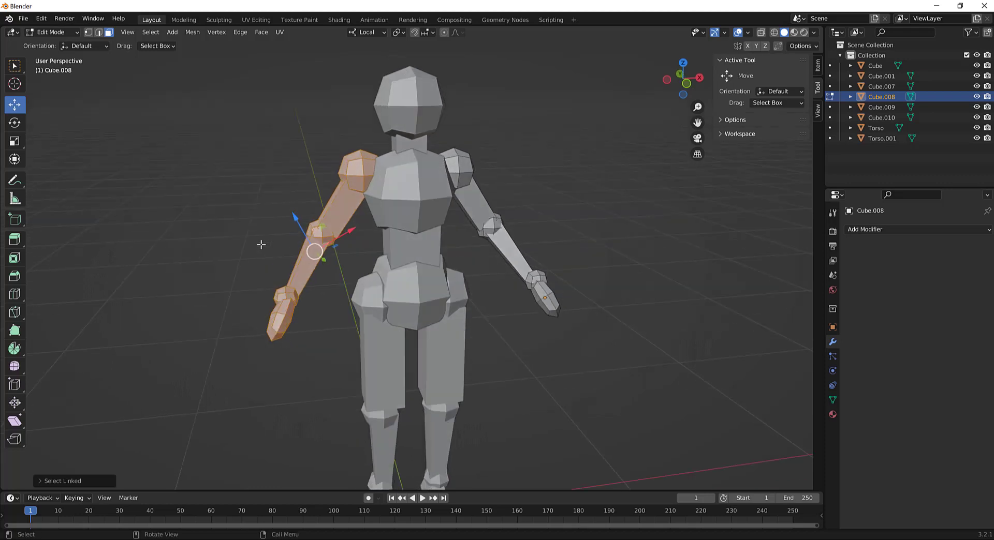
# - Try to separate the joined arms mesh by loose parts
pyautogui.press('p')
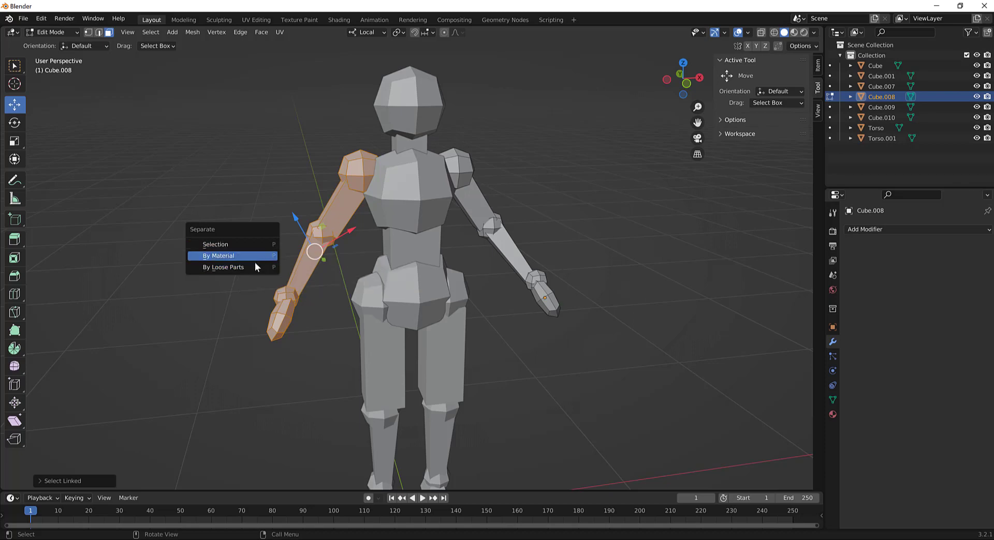
pyautogui.click(255, 265)
pyautogui.moveTo(288, 280)
pyautogui.mouseDown(button='middle')
pyautogui.moveTo(349, 279)
pyautogui.moveTo(290, 279)
pyautogui.mouseUp(button='middle')
pyautogui.hotkey('ctrl', 'z')
# - Separate the selected mirrored arm pieces from Cube.008 into their own object by selection
pyautogui.press('p')
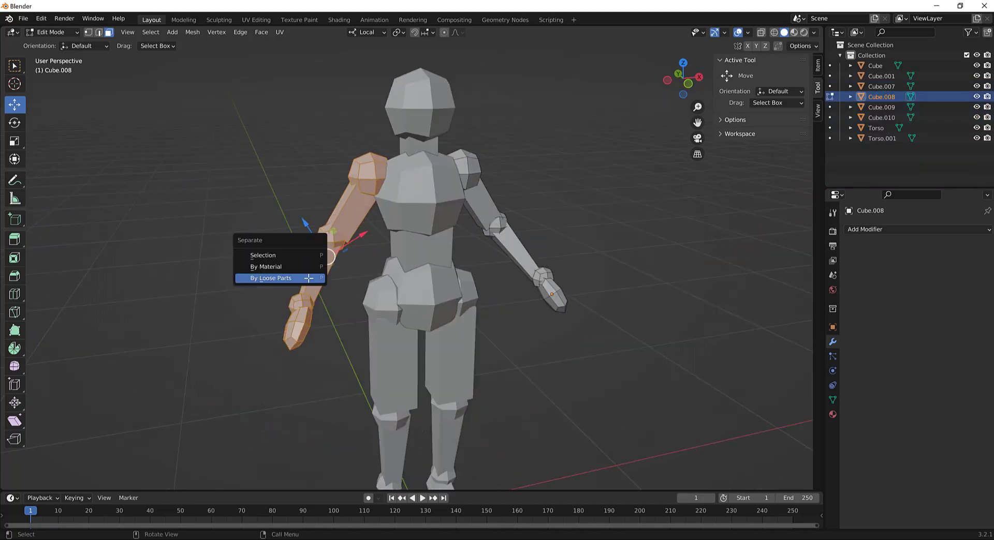
pyautogui.click(300, 258)
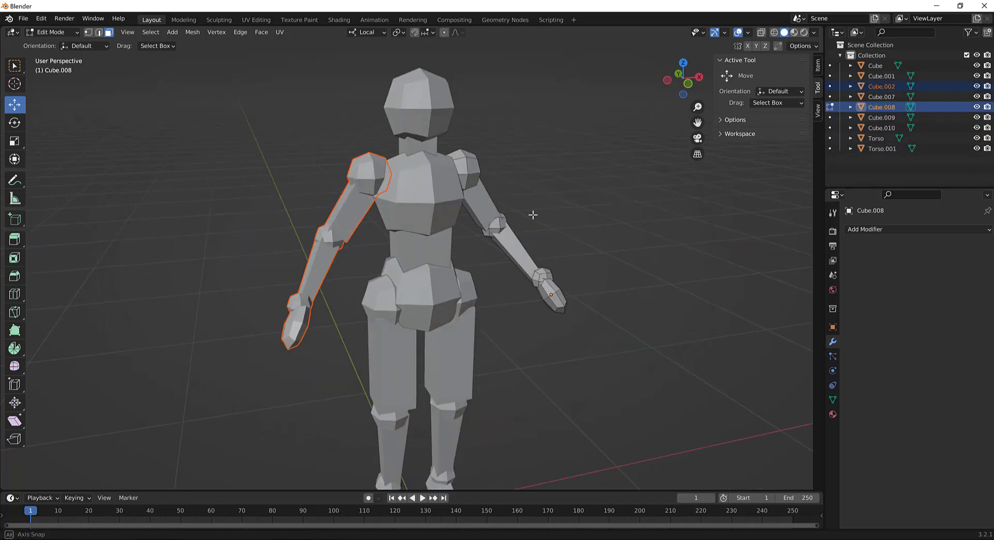
# - Return to Object Mode and select each arm in turn to check that the two are separate objects
pyautogui.moveTo(455, 217); pyautogui.dragTo(529, 213, button='middle')
pyautogui.hotkey('ctrl', 'Tab')
pyautogui.click(479, 210)
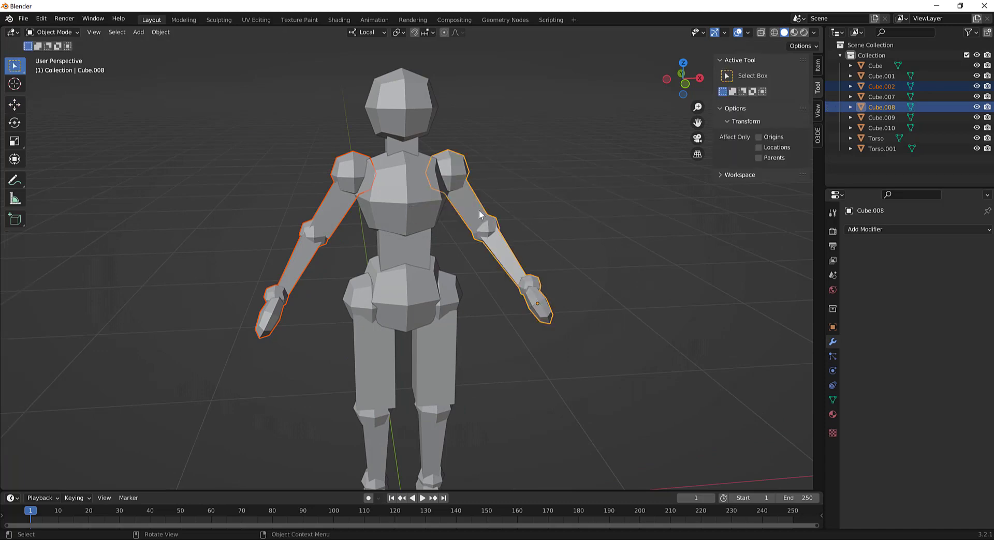
pyautogui.click(476, 208)
pyautogui.click(299, 242)
pyautogui.click(474, 222)
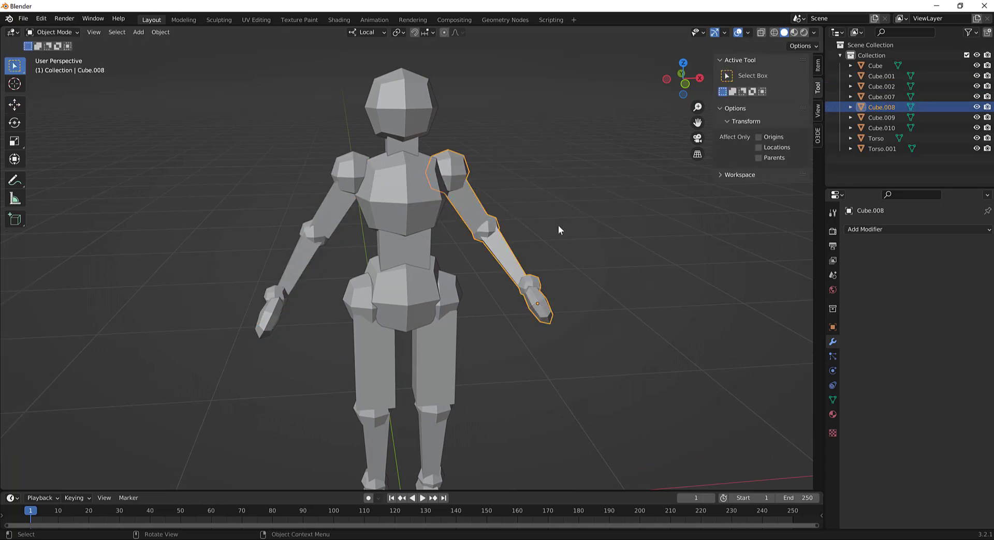
# - Test-move each separated arm on its own and cancel the movement
pyautogui.moveTo(558, 225); pyautogui.dragTo(533, 188, button='middle')
pyautogui.press('g')
pyautogui.press('Escape')
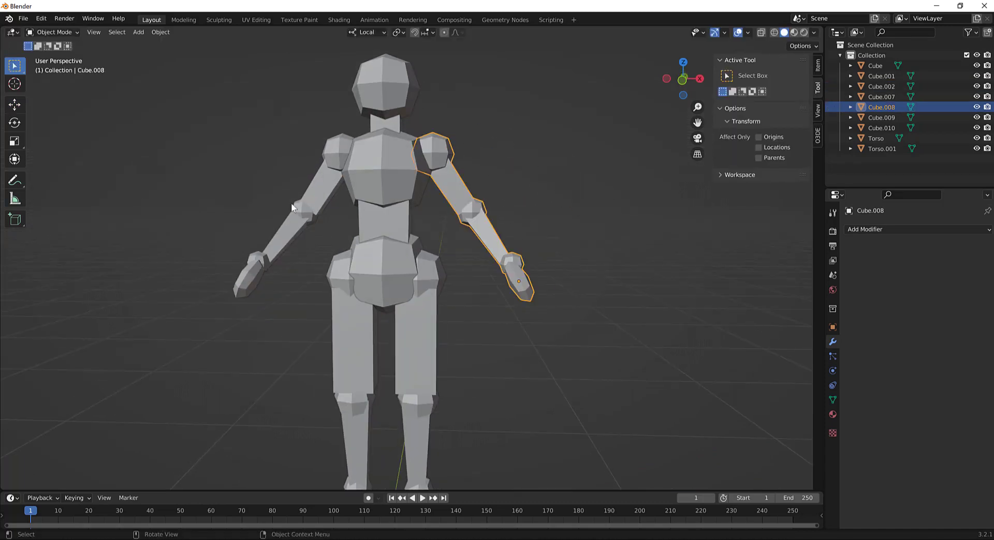
pyautogui.click(318, 207)
pyautogui.press('g')
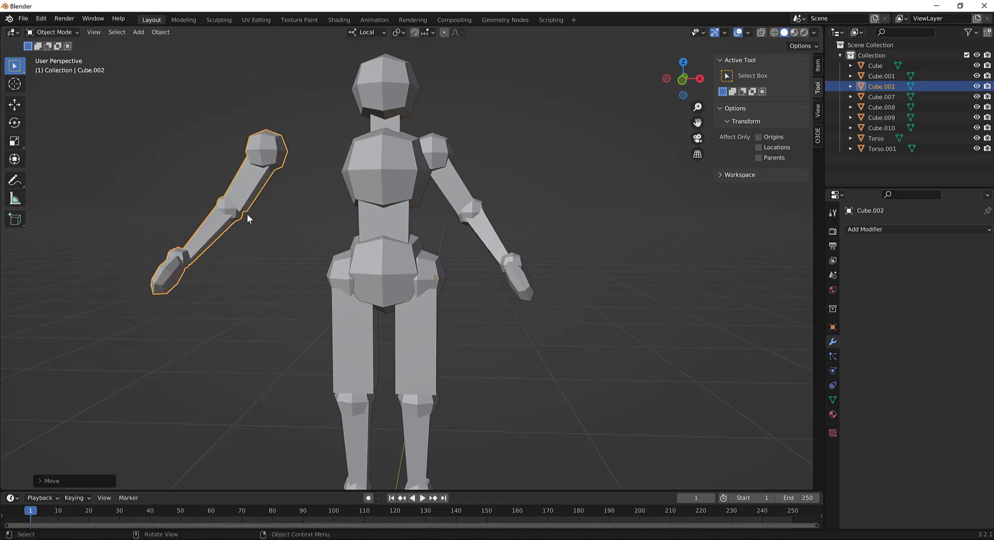
pyautogui.press('Escape')
pyautogui.moveTo(248, 217); pyautogui.dragTo(427, 197, button='middle')
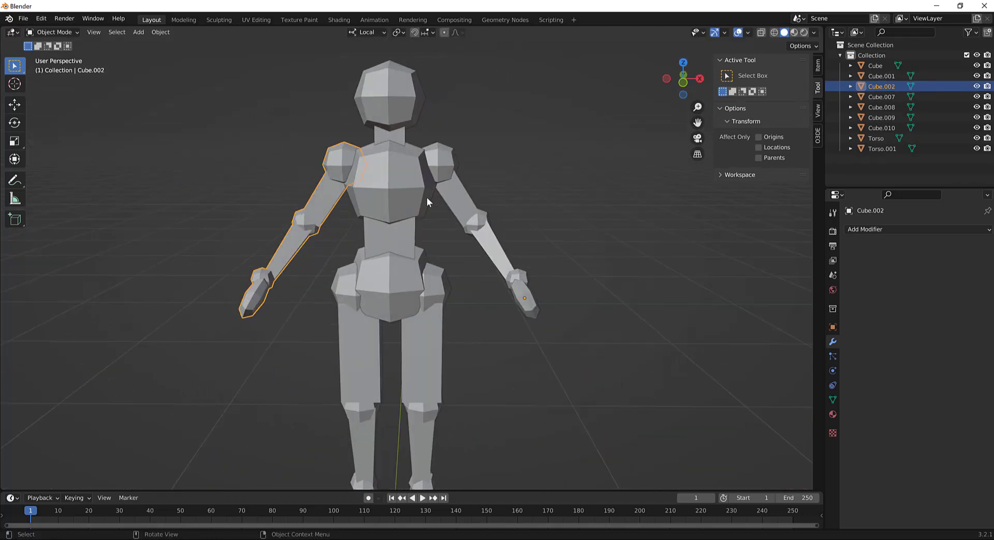
# - Check that the arms and legs can be selected as individual objects
pyautogui.click(453, 184)
pyautogui.click(357, 201)
pyautogui.click(338, 207)
pyautogui.click(342, 332)
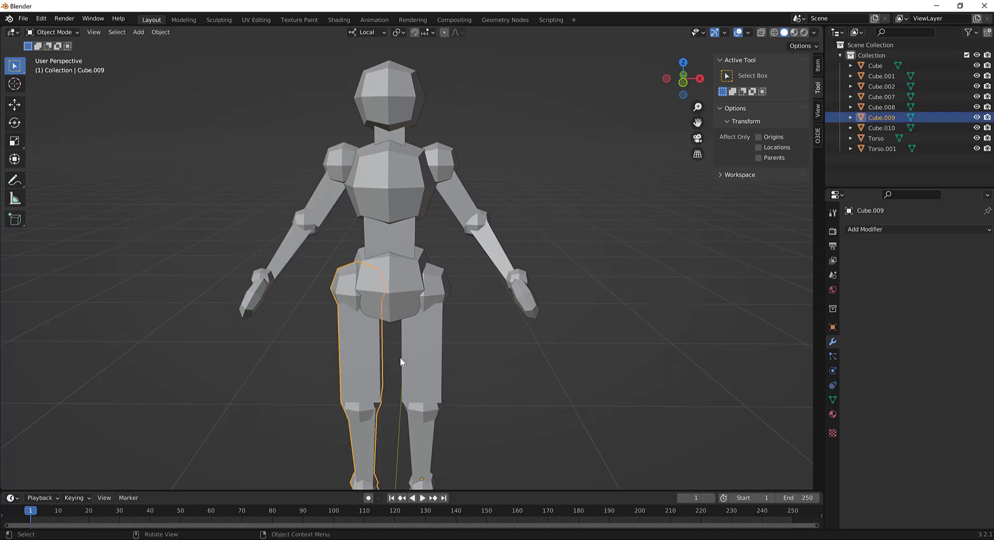
pyautogui.click(405, 357)
# - Join the chest, waist and pelvis pieces into a single torso object, with the pelvis as the active object
pyautogui.click(395, 191)
pyautogui.click(390, 119)
pyautogui.click(399, 212)
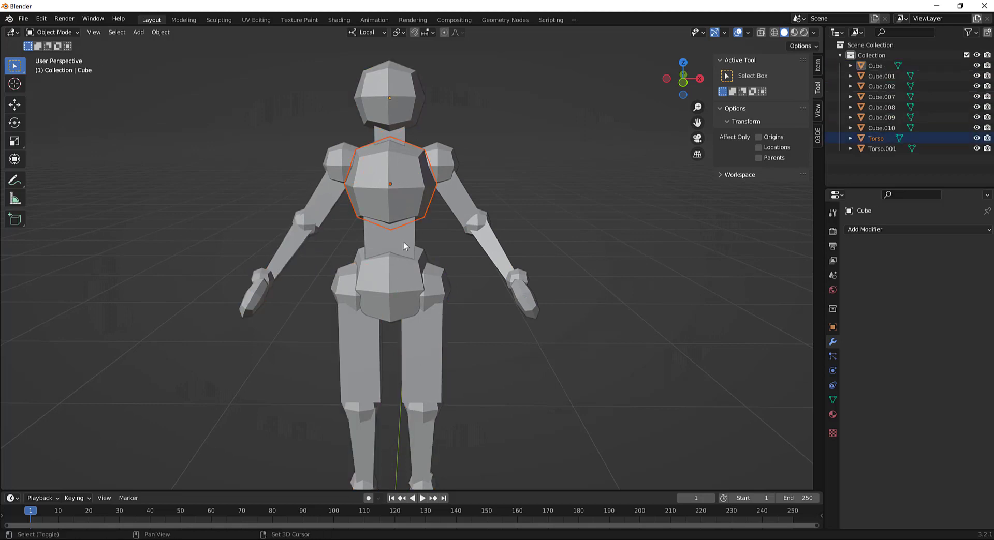
pyautogui.keyDown('shift'); pyautogui.click(403, 242); pyautogui.keyUp('shift')
pyautogui.keyDown('shift'); pyautogui.click(414, 275); pyautogui.keyUp('shift')
pyautogui.hotkey('ctrl', 'j')
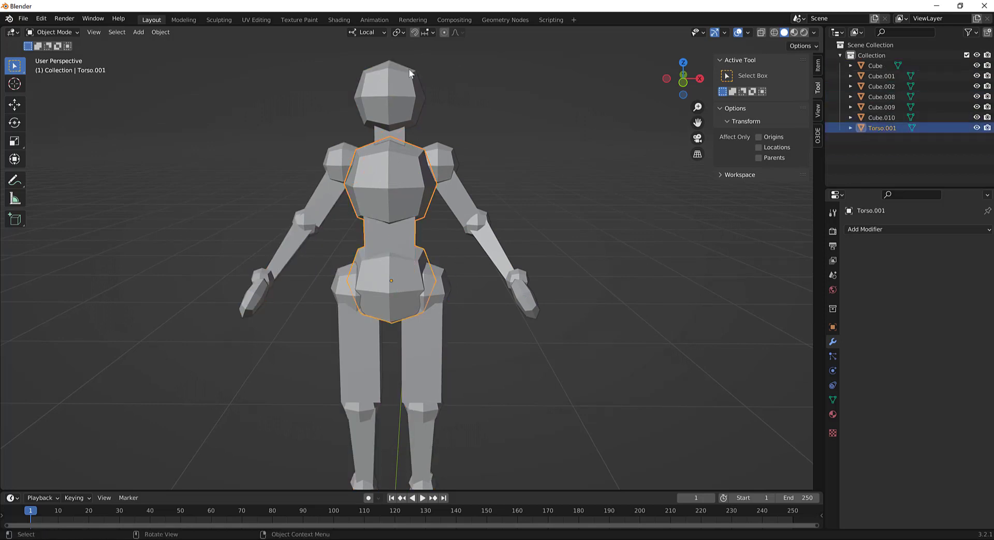
# - Join the head and neck into one object, with the neck as the active object
pyautogui.click(408, 132)
pyautogui.keyDown('shift'); pyautogui.click(404, 137); pyautogui.keyUp('shift')
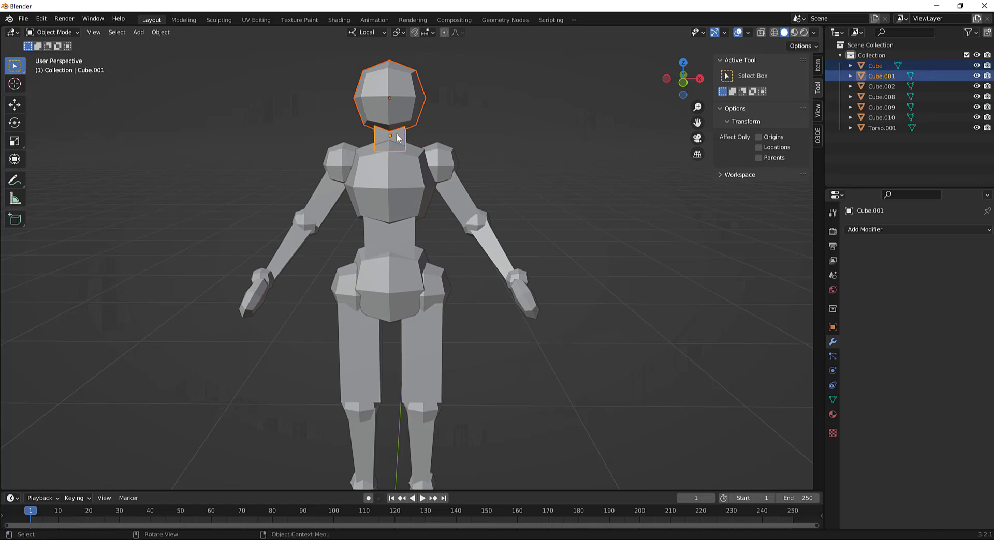
pyautogui.hotkey('ctrl', 'j')
pyautogui.scroll(-3, 499, 181)
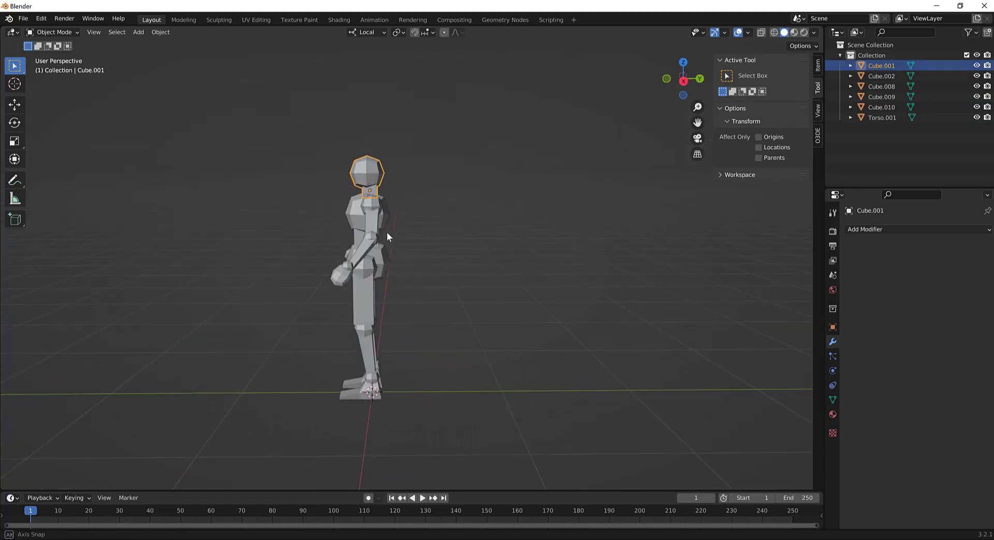
pyautogui.scroll(3, 462, 258)
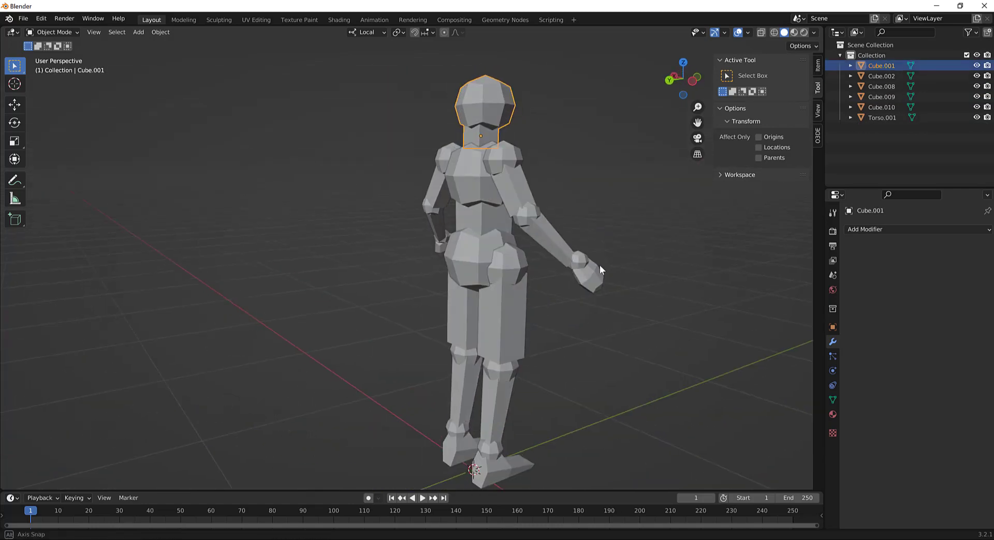